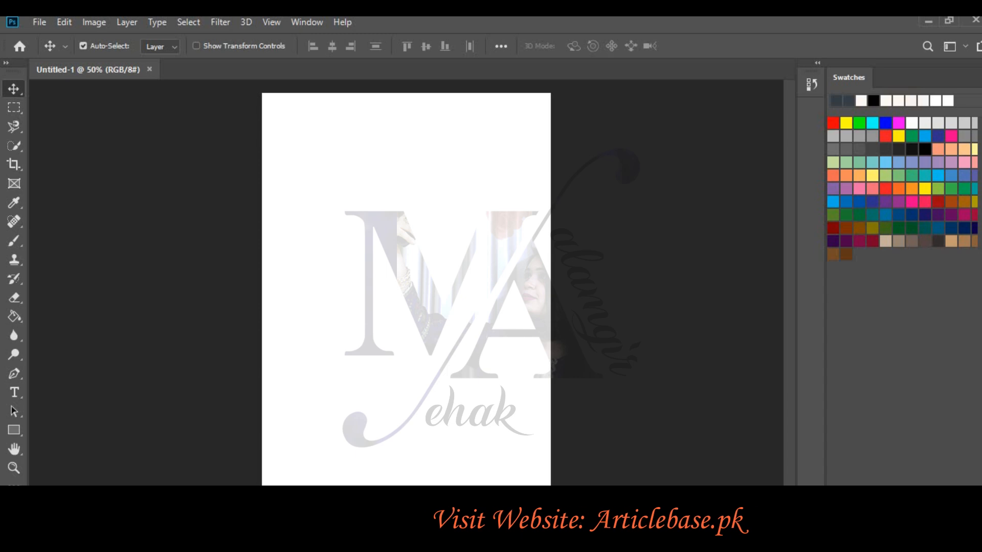
Create a new portrait document of 11 x 16 inches at 72 pixels/inch, named with the designer's full name followed by "exe 3".
{"action": "left_click", "coordinate": [41, 25]}
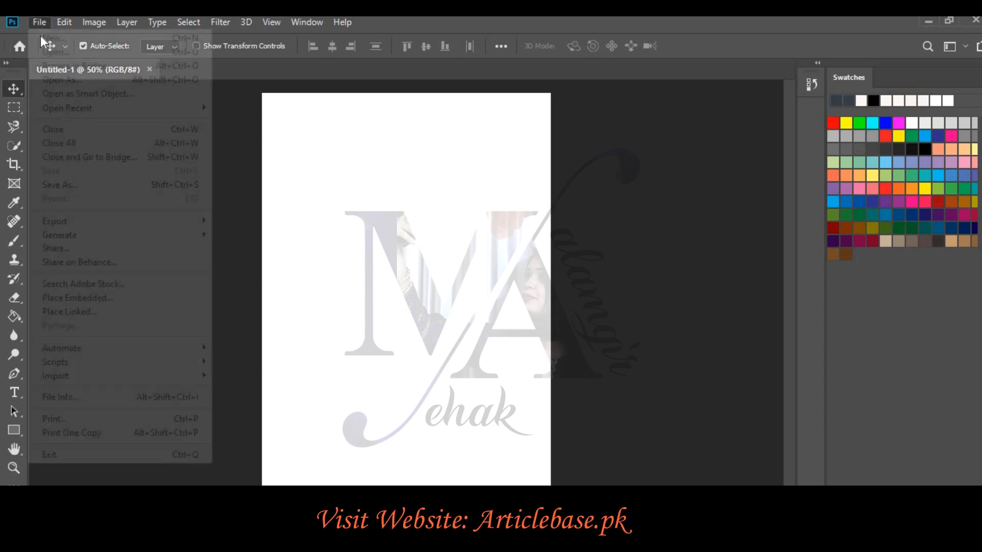
{"action": "left_click", "coordinate": [279, 131]}
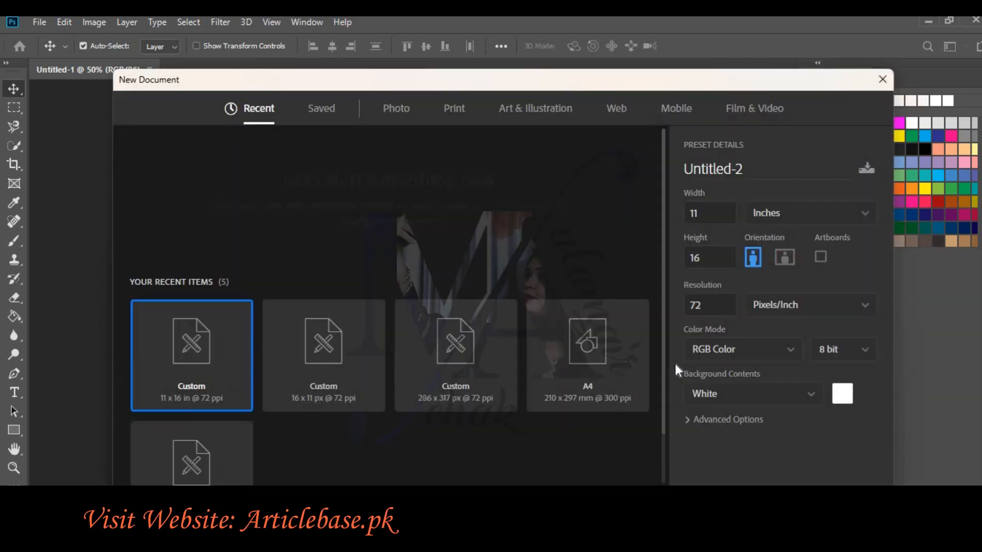
{"action": "left_click_drag", "start_coordinate": [773, 173], "coordinate": [667, 171]}
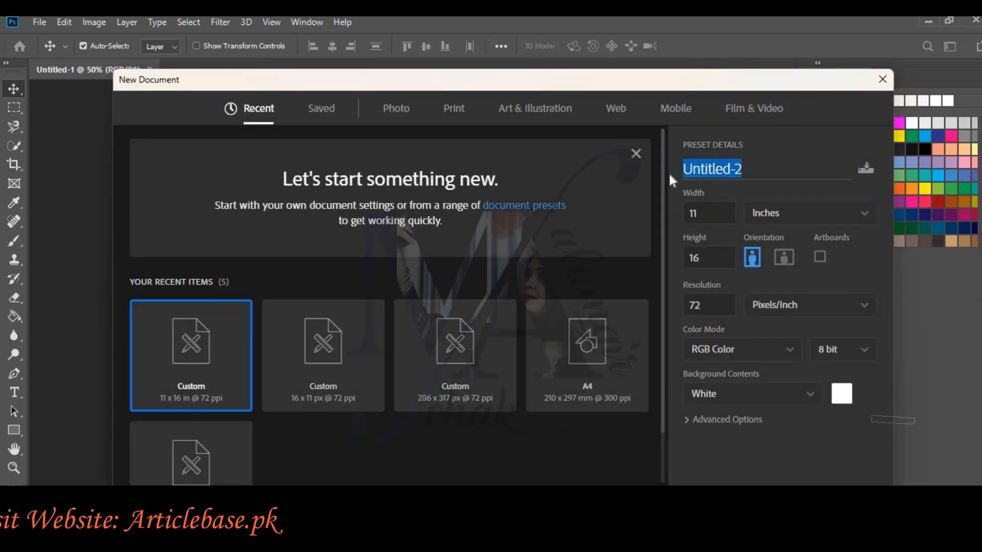
{"action": "left_click", "coordinate": [712, 170]}
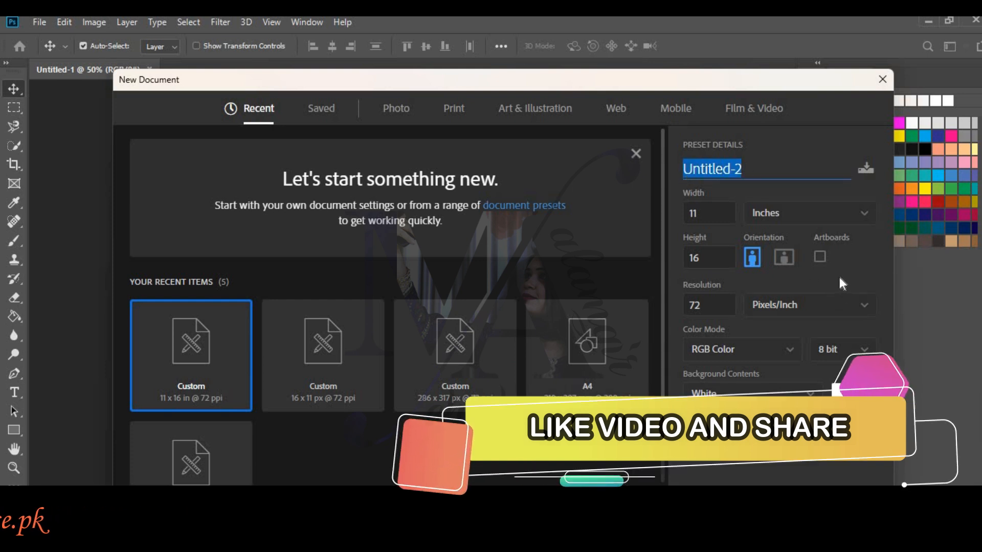
{"action": "type", "text": "muizz "}
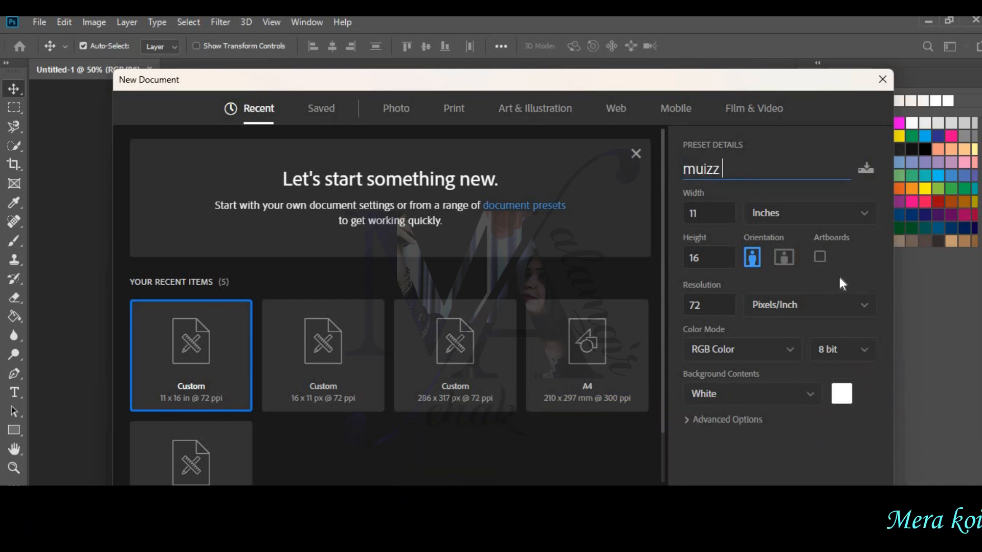
{"action": "type", "text": "alamgir ez"}
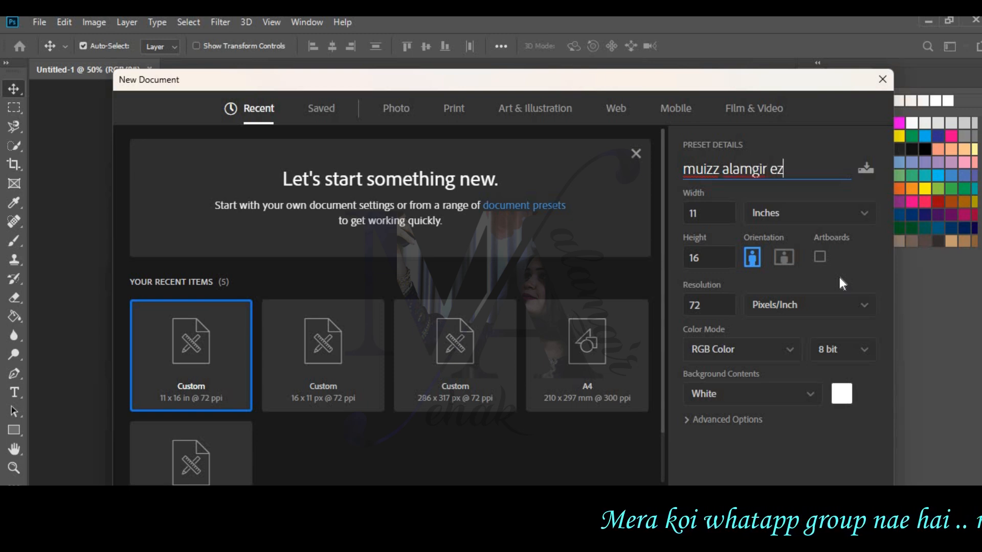
{"action": "key", "text": "BackSpace"}
{"action": "type", "text": "xe 3"}
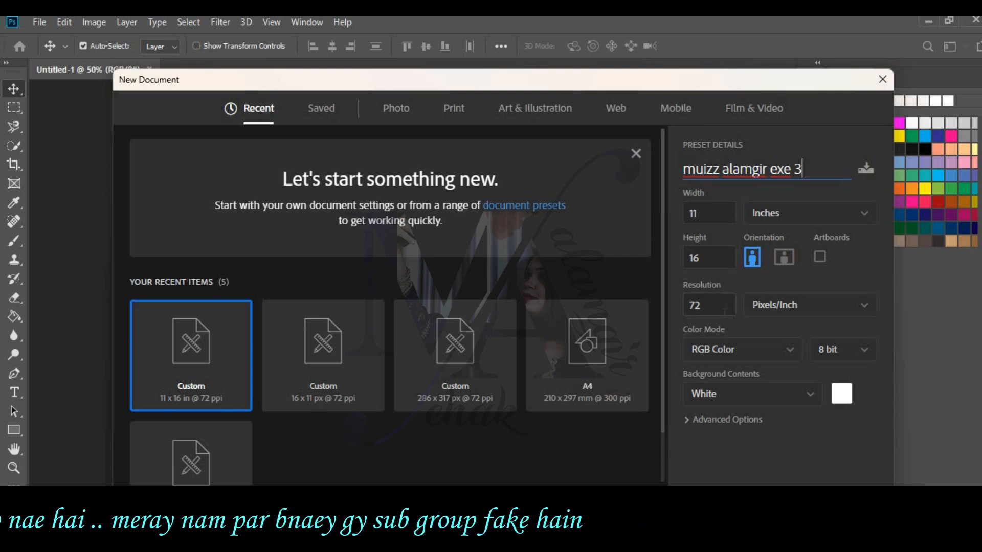
{"action": "key", "text": "Return"}
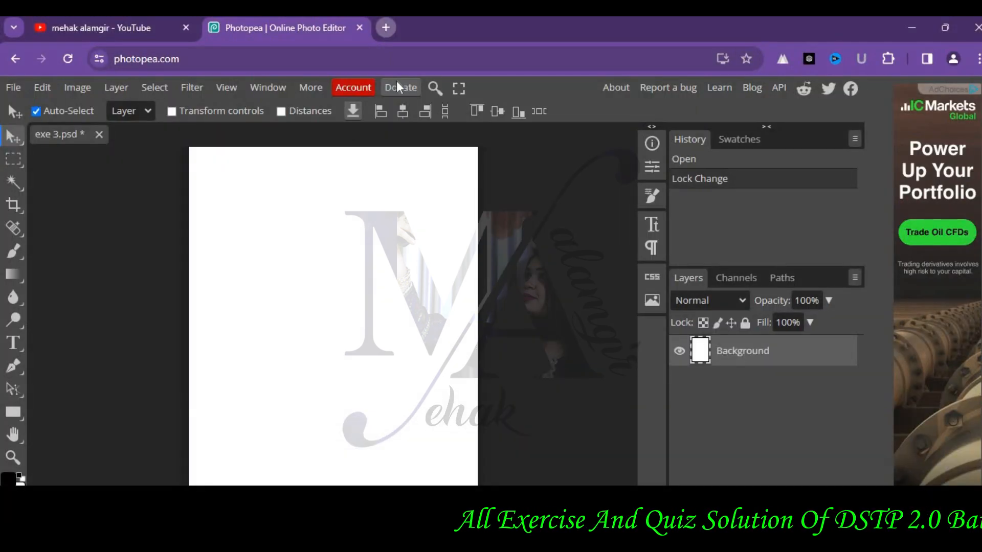
Open a new browser tab, switch to the Word assignment, and copy "Mental Health for a Balanced Life" from the poster title line.
{"action": "left_click", "coordinate": [385, 29]}
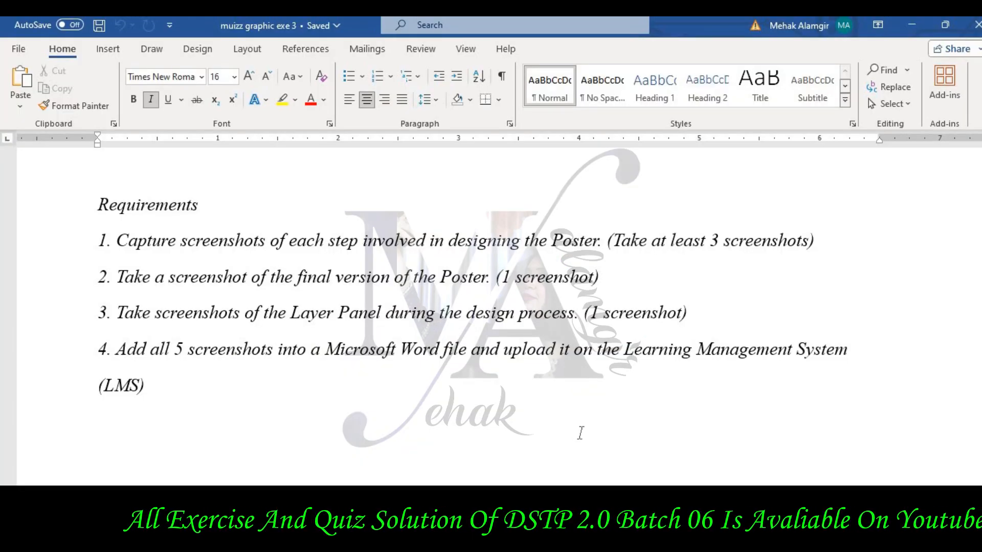
{"action": "scroll", "coordinate": [580, 433], "scroll_direction": "up", "scroll_amount": 15}
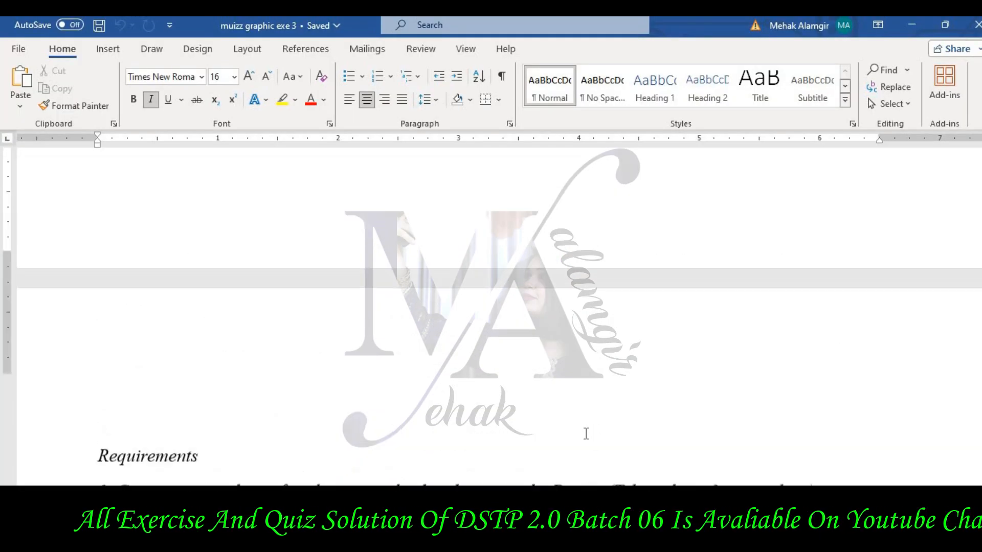
{"action": "scroll", "coordinate": [584, 433], "scroll_direction": "up", "scroll_amount": 1}
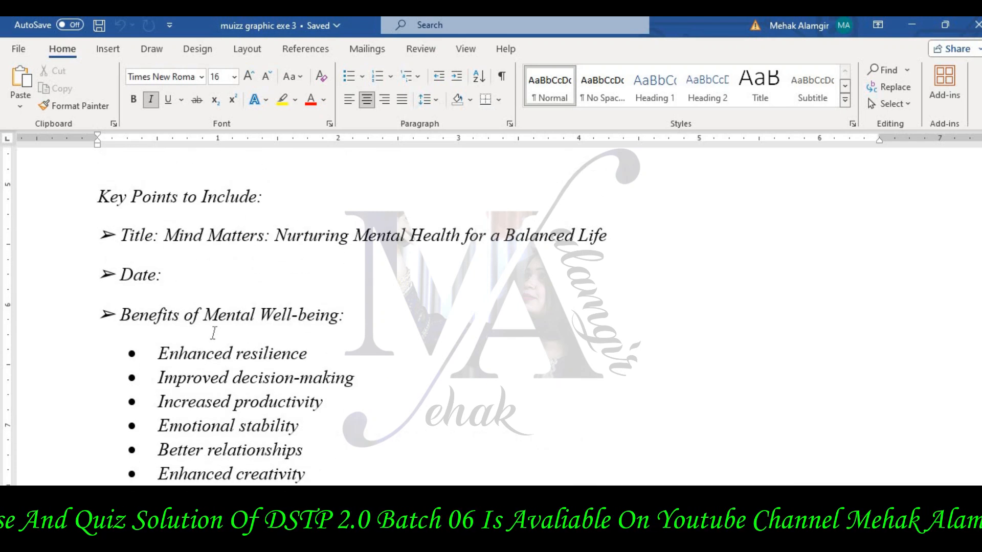
{"action": "left_click_drag", "start_coordinate": [204, 315], "coordinate": [338, 314]}
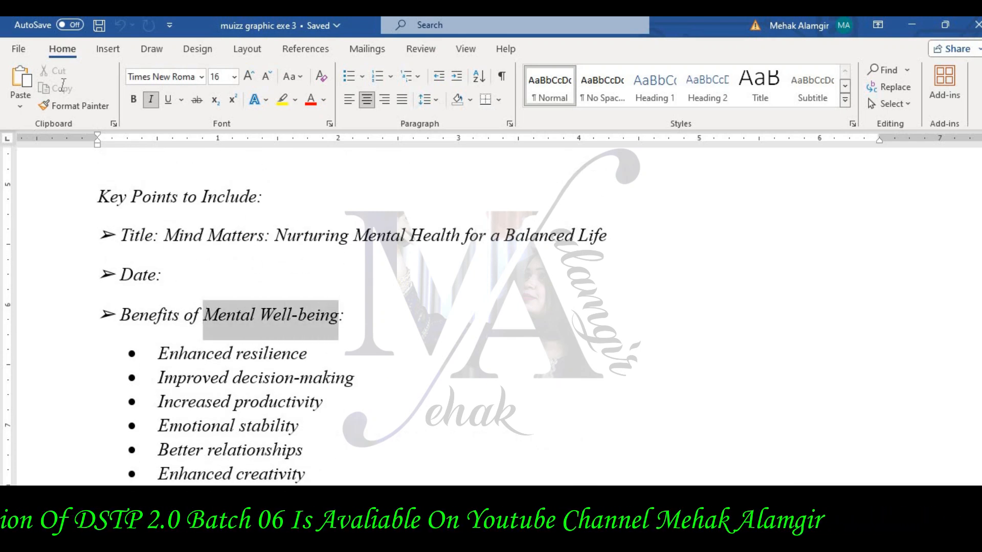
{"action": "left_click_drag", "start_coordinate": [355, 238], "coordinate": [611, 239]}
{"action": "key", "text": "Right"}
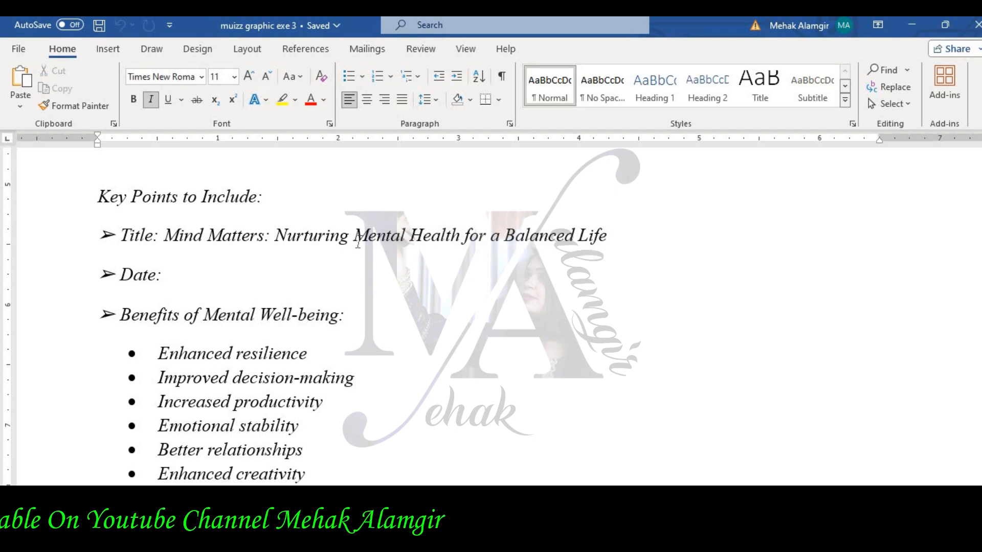
{"action": "left_click_drag", "start_coordinate": [354, 238], "coordinate": [607, 239]}
{"action": "key", "text": "ctrl+c"}
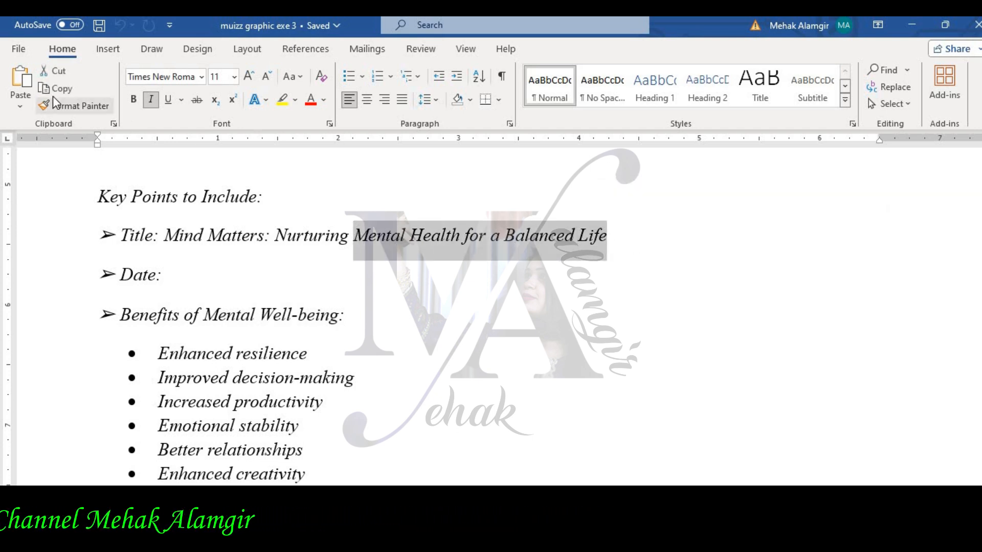
Switch to the browser and search Google Images for the copied phrase "Mental Health for a Balanced Life".
{"action": "key", "text": "alt+Tab"}
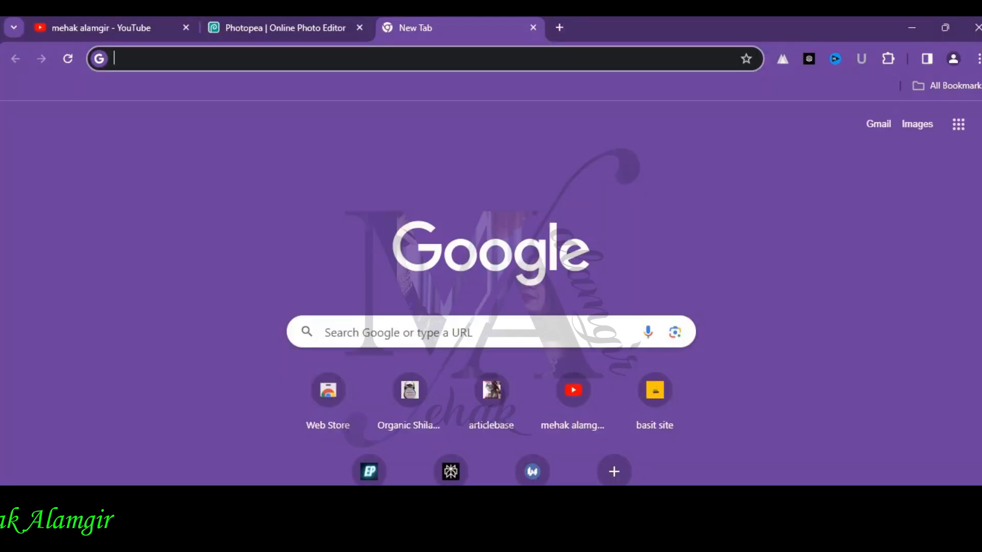
{"action": "left_click", "coordinate": [349, 335]}
{"action": "key", "text": "ctrl+v"}
{"action": "key", "text": "Return"}
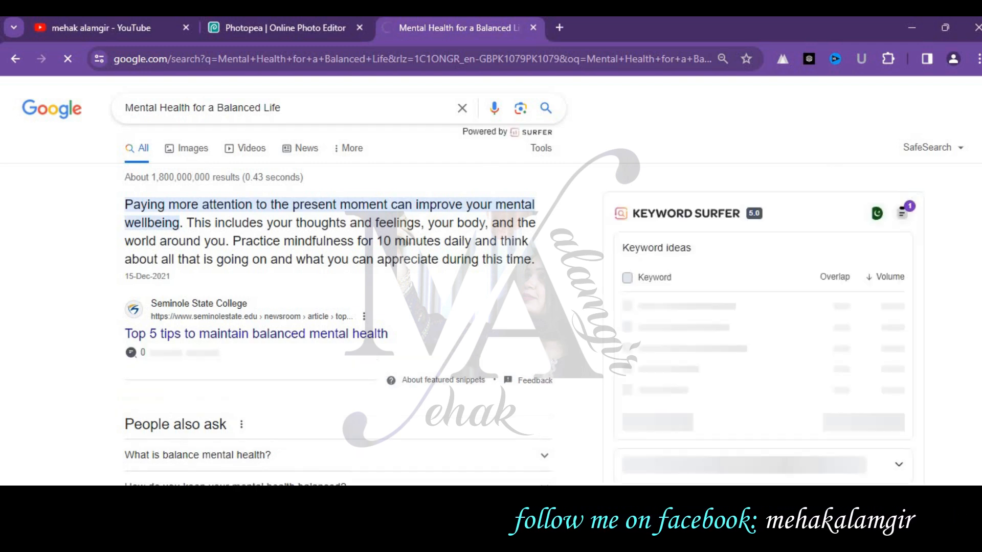
{"action": "left_click", "coordinate": [192, 148]}
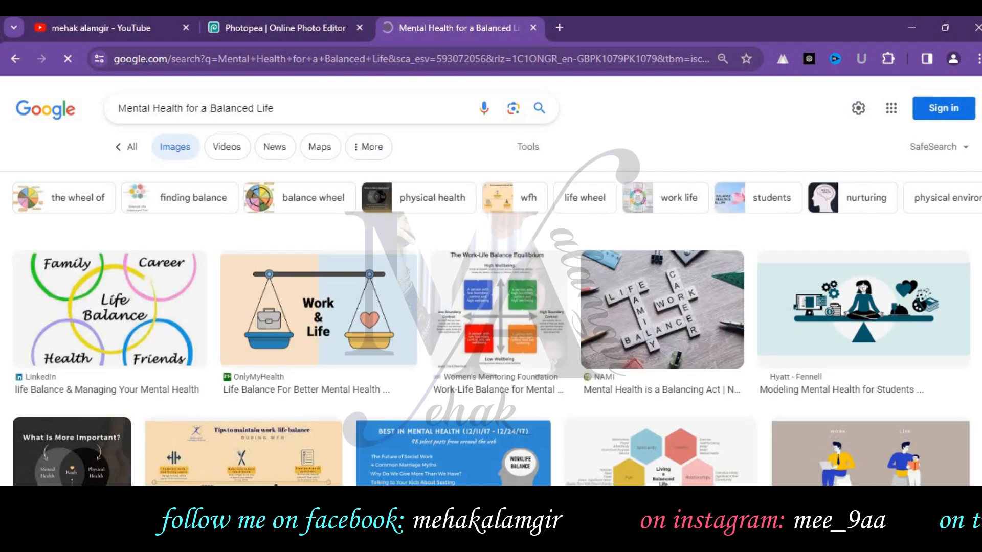
Preview the Hyatt - Fennell, LinkedIn and Vantage Fit illustrations and examine their related images for a suitable poster picture.
{"action": "left_click", "coordinate": [924, 327]}
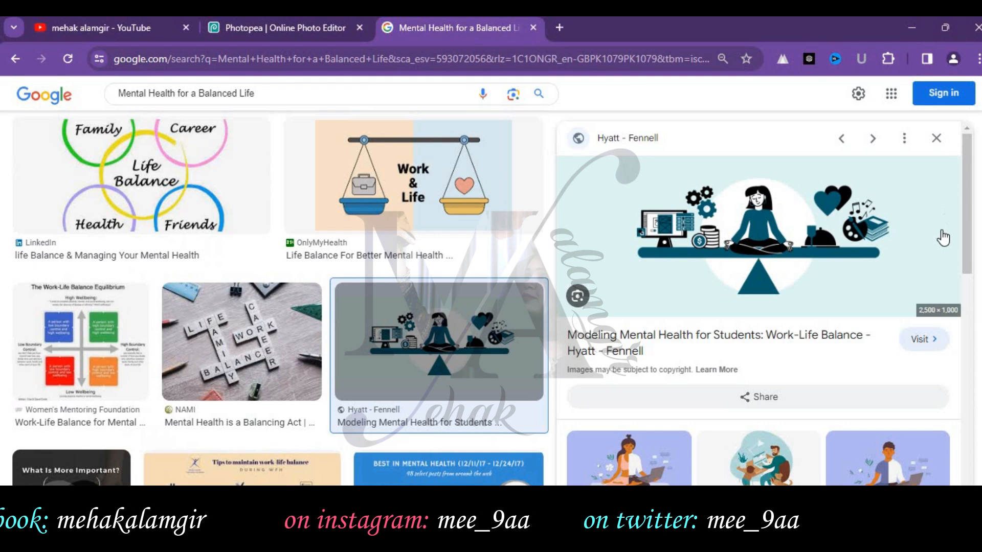
{"action": "scroll", "coordinate": [954, 252], "scroll_direction": "down", "scroll_amount": 4}
{"action": "scroll", "coordinate": [954, 251], "scroll_direction": "down", "scroll_amount": 2}
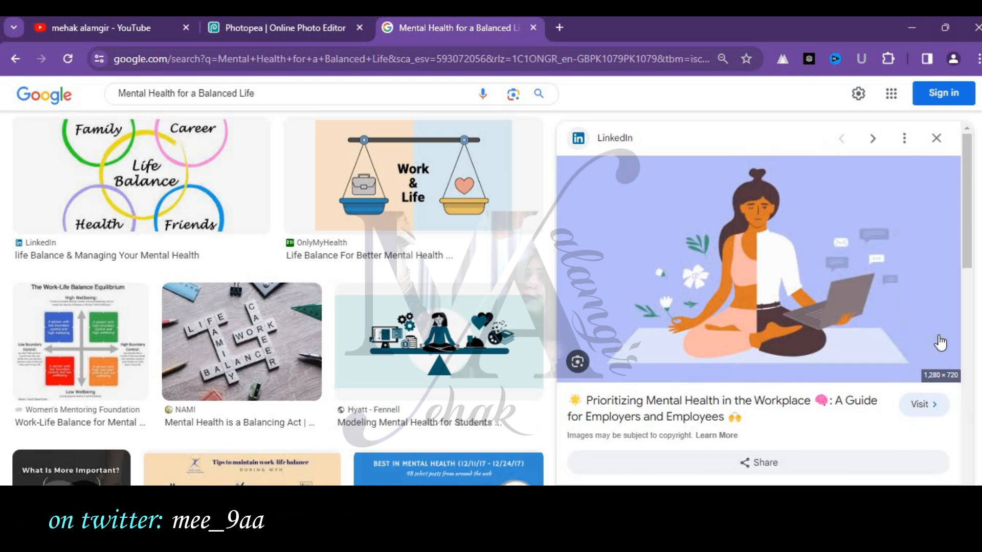
{"action": "scroll", "coordinate": [940, 342], "scroll_direction": "down", "scroll_amount": 5}
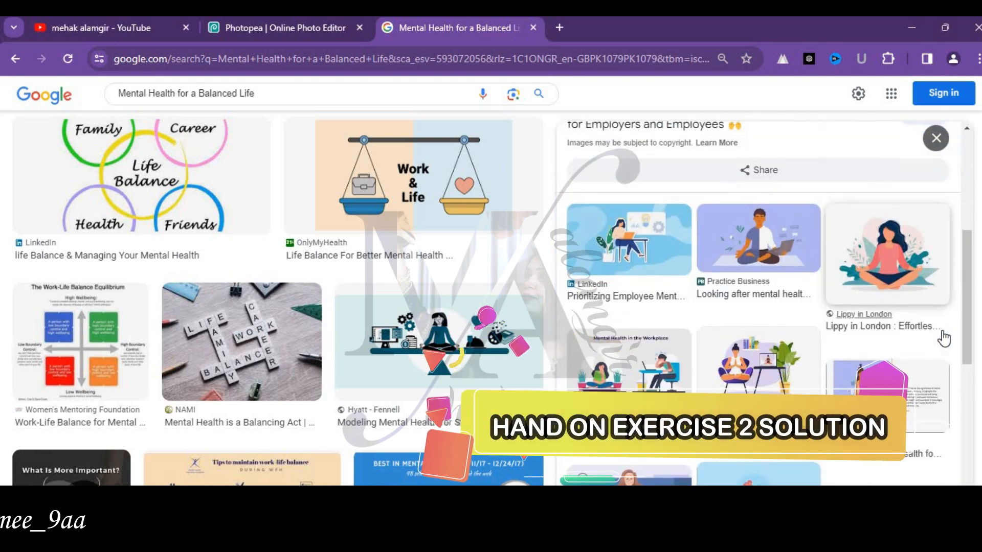
{"action": "scroll", "coordinate": [943, 338], "scroll_direction": "down", "scroll_amount": 2}
{"action": "scroll", "coordinate": [943, 338], "scroll_direction": "down", "scroll_amount": 2}
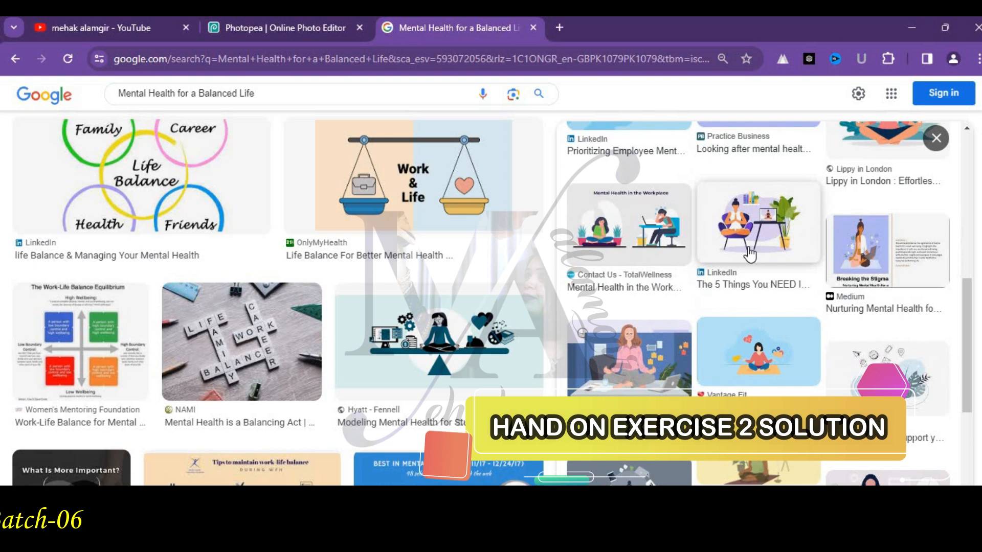
{"action": "left_click", "coordinate": [758, 352]}
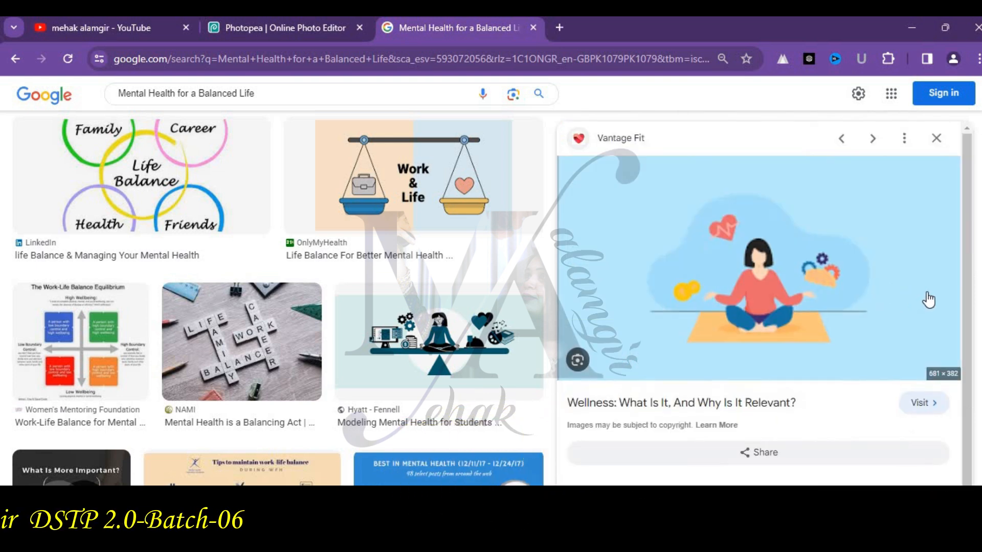
{"action": "scroll", "coordinate": [930, 299], "scroll_direction": "down", "scroll_amount": 1}
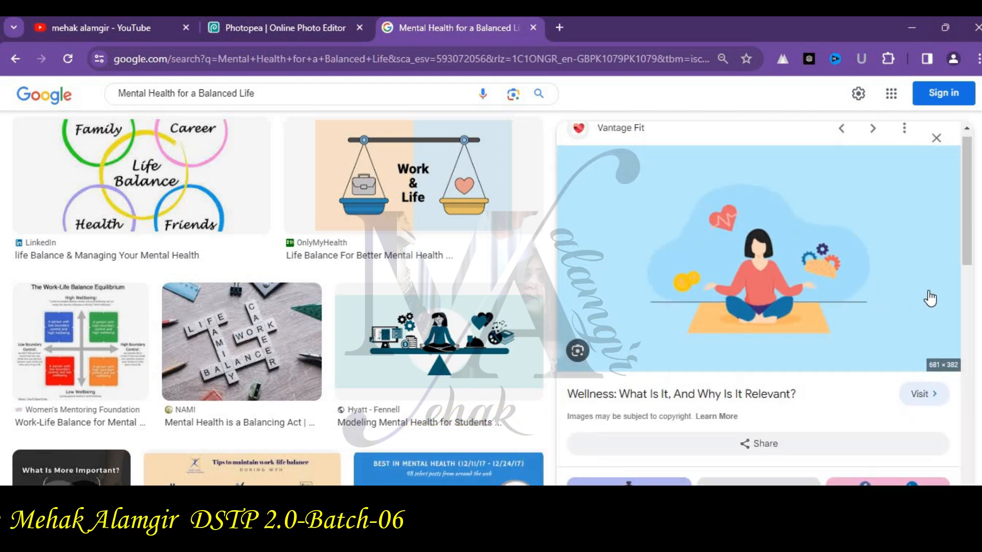
{"action": "scroll", "coordinate": [905, 346], "scroll_direction": "down", "scroll_amount": 5}
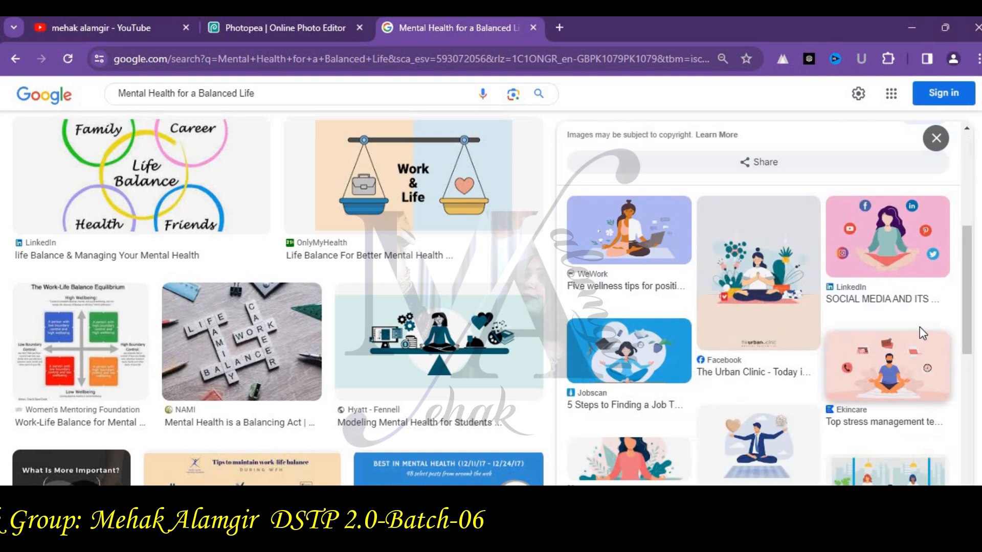
Open the source page of the Urban Clinic meditation illustration in a separate tab and return to the image results.
{"action": "left_click", "coordinate": [774, 260]}
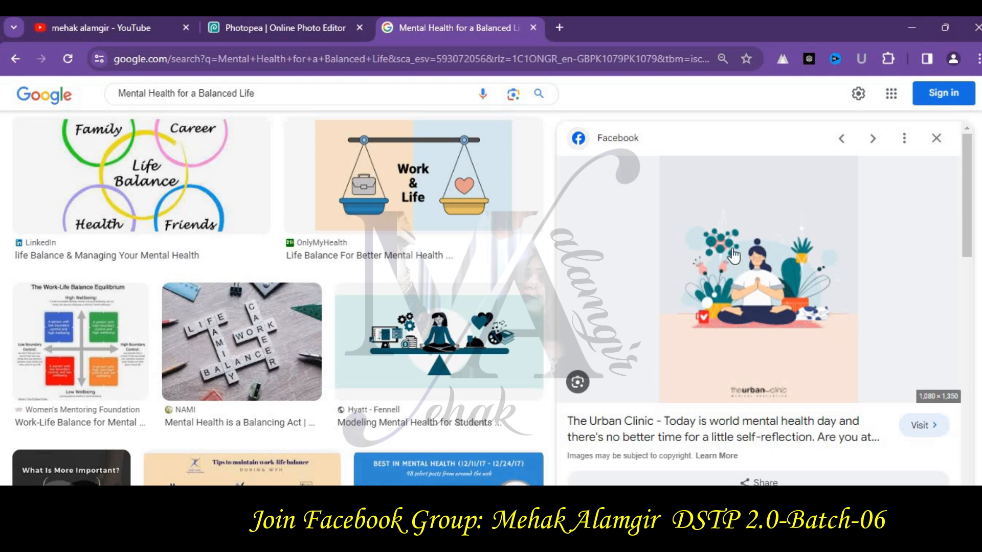
{"action": "left_click", "coordinate": [920, 426]}
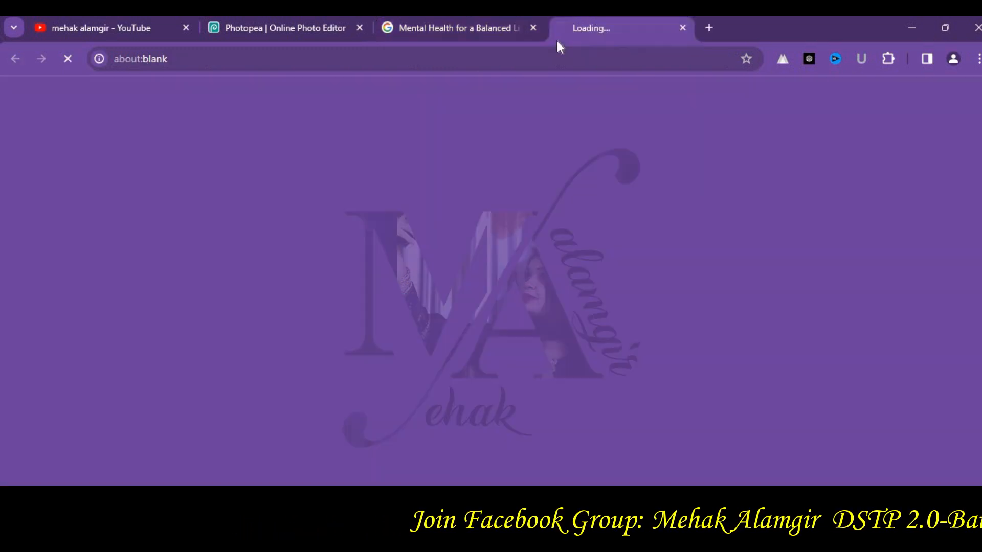
{"action": "left_click", "coordinate": [498, 29]}
Examine the images related to the Urban Clinic illustration, including the expanded related-images page, for further poster artwork.
{"action": "scroll", "coordinate": [913, 327], "scroll_direction": "down", "scroll_amount": 3}
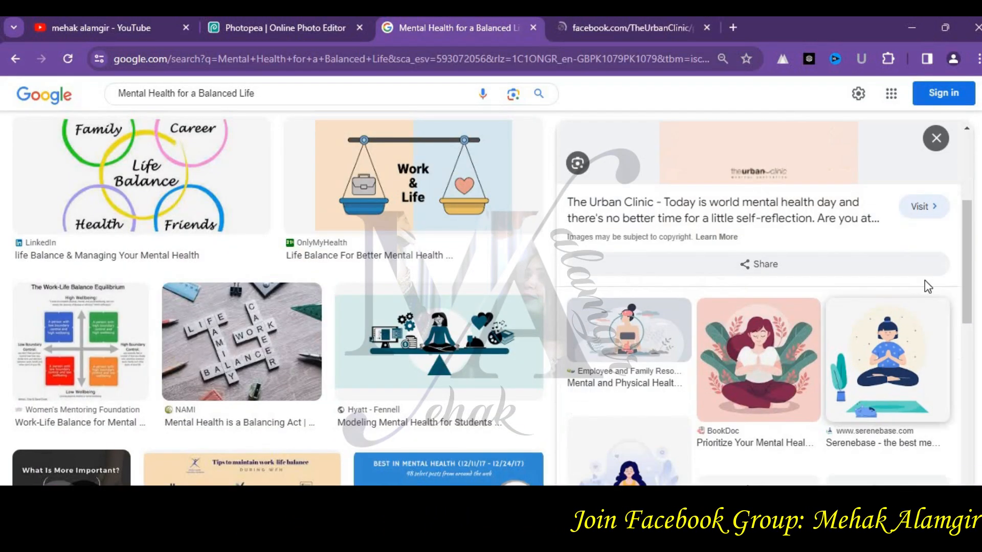
{"action": "scroll", "coordinate": [954, 238], "scroll_direction": "down", "scroll_amount": 5}
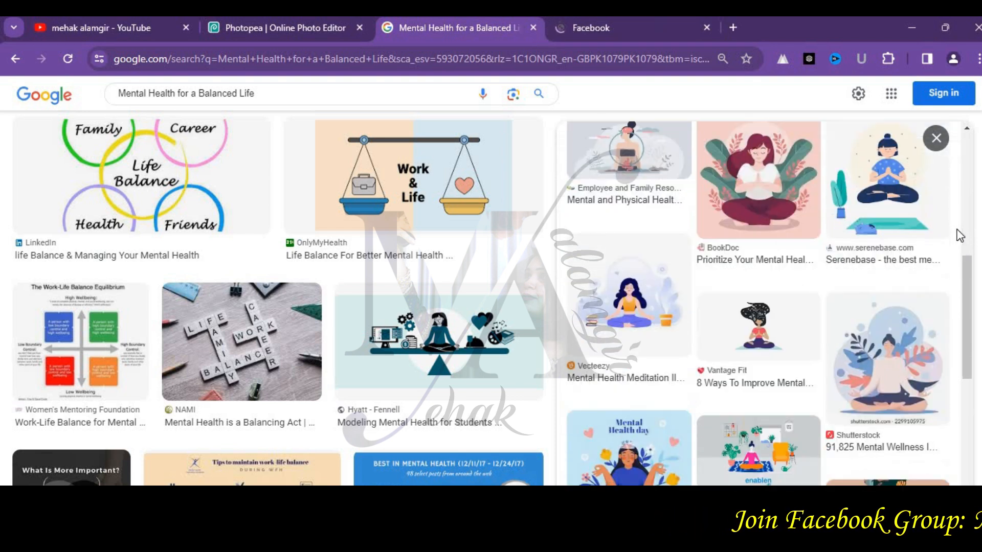
{"action": "scroll", "coordinate": [959, 235], "scroll_direction": "down", "scroll_amount": 3}
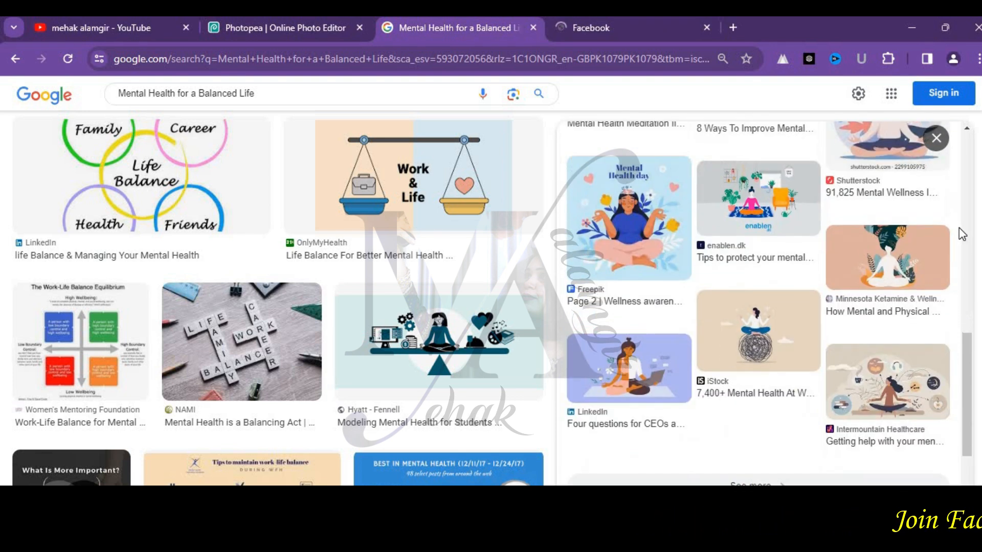
{"action": "scroll", "coordinate": [961, 235], "scroll_direction": "down", "scroll_amount": 2}
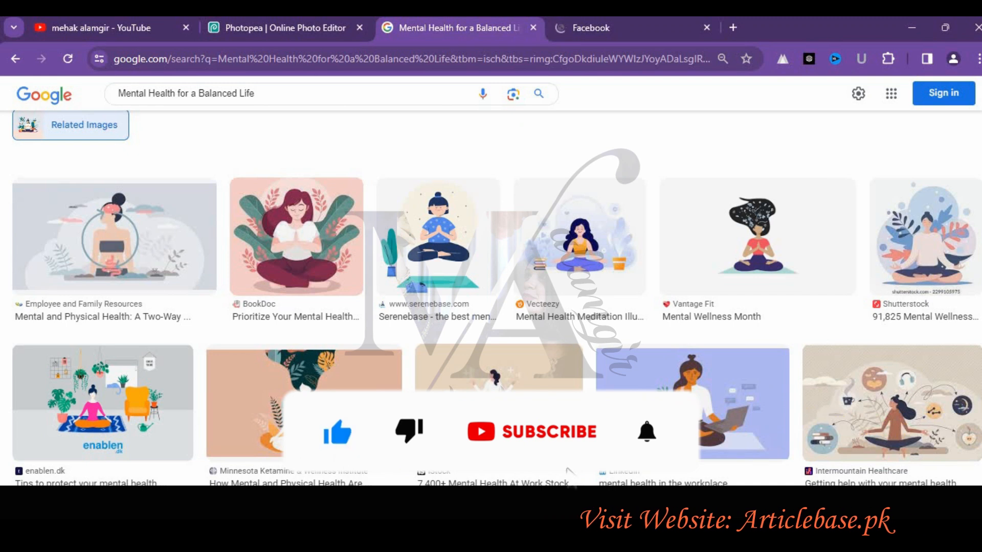
{"action": "scroll", "coordinate": [496, 296], "scroll_direction": "down", "scroll_amount": 4}
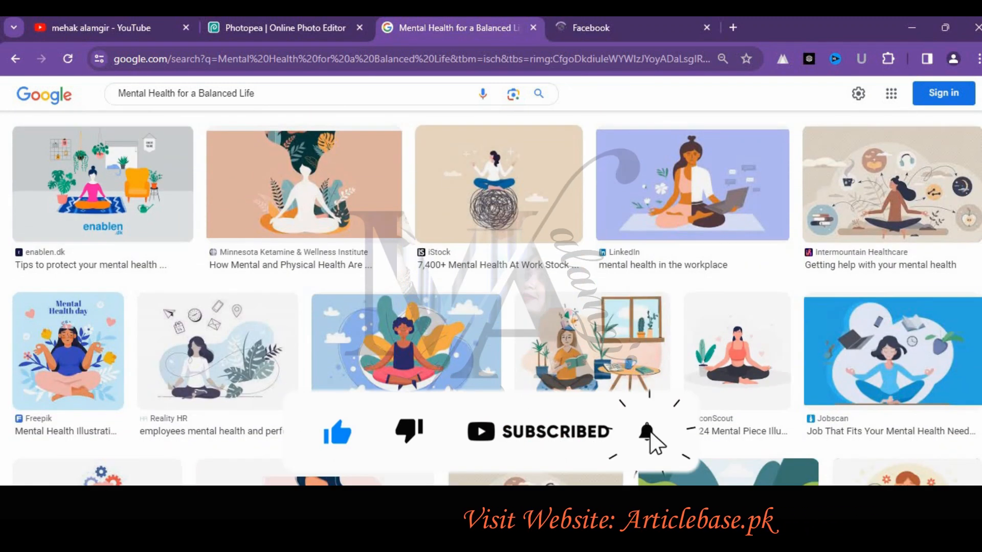
{"action": "scroll", "coordinate": [496, 296], "scroll_direction": "down", "scroll_amount": 3}
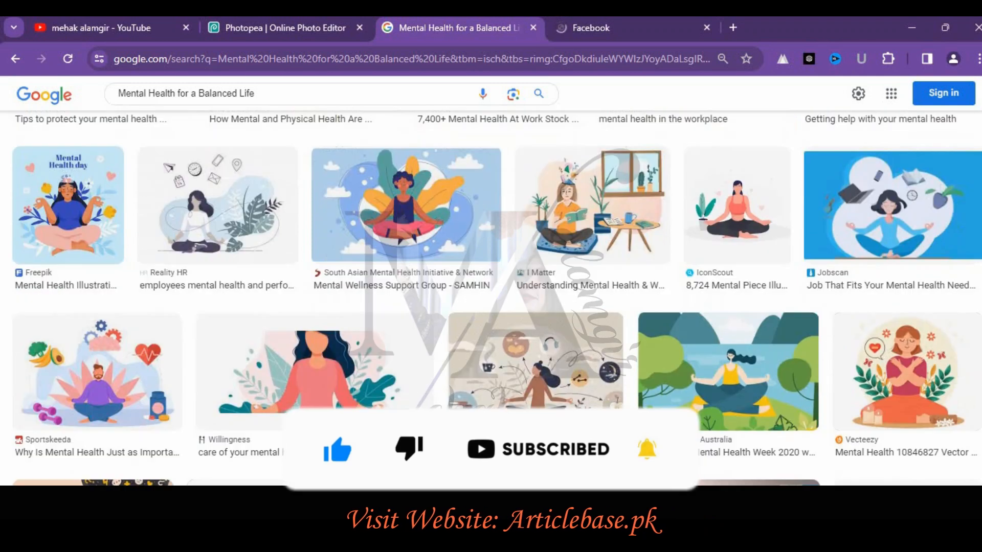
{"action": "scroll", "coordinate": [496, 296], "scroll_direction": "down", "scroll_amount": 4}
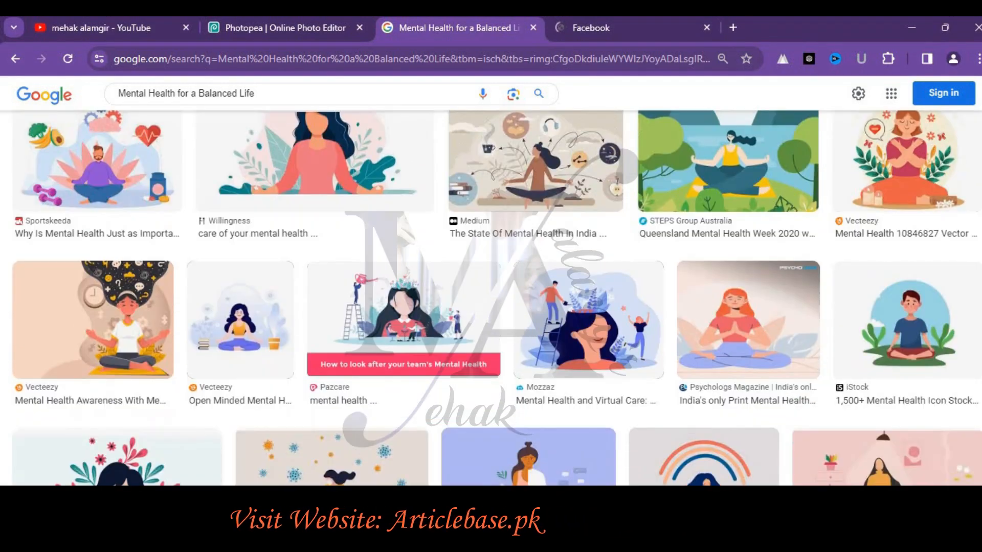
{"action": "scroll", "coordinate": [250, 287], "scroll_direction": "down", "scroll_amount": 2}
Open the source page of Vecteezy's "Mental Health Awareness With Meditation Background" illustration in a separate tab and return to the image results.
{"action": "left_click", "coordinate": [143, 286]}
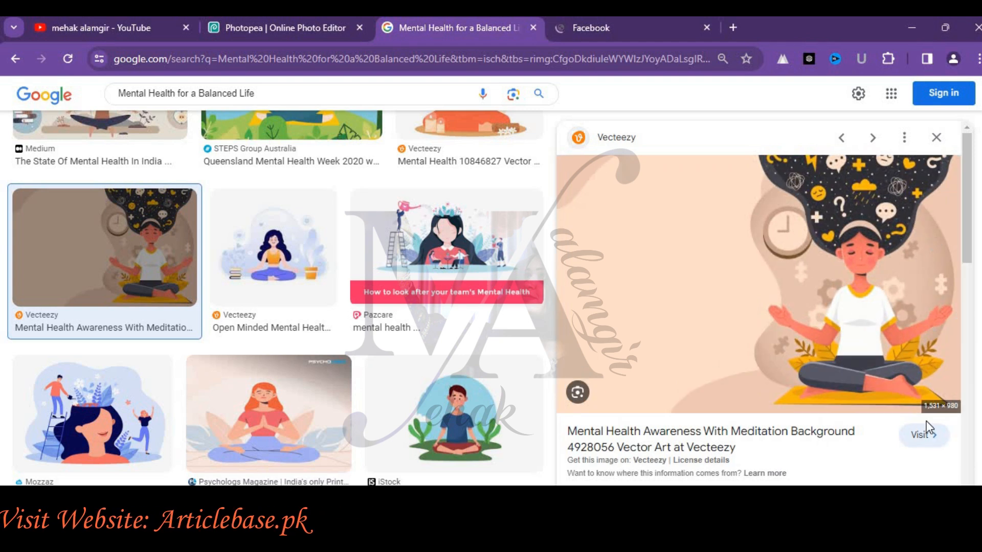
{"action": "left_click", "coordinate": [929, 440]}
{"action": "left_click", "coordinate": [449, 41]}
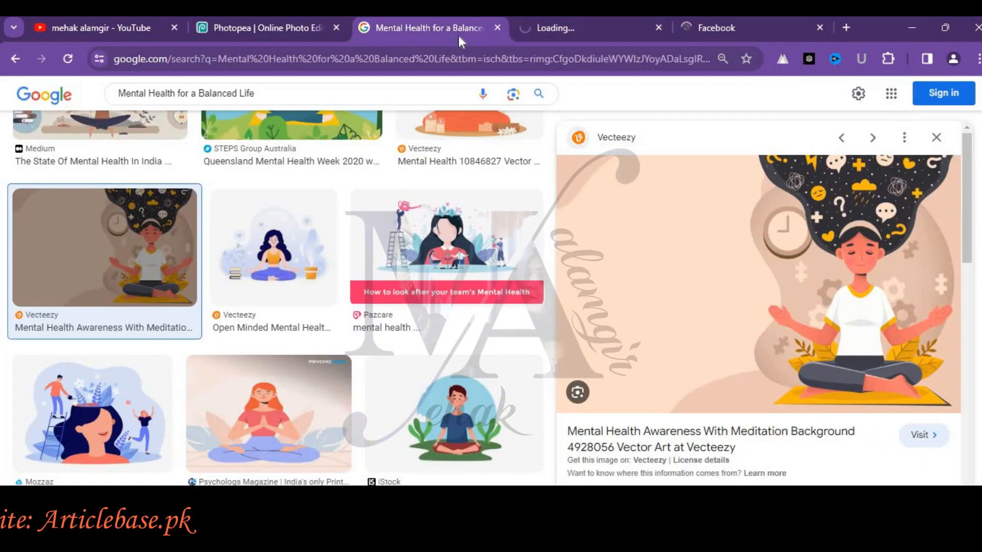
Find the Healthshots meditation illustration among the related images, open its source page in a separate tab and return to the image results.
{"action": "scroll", "coordinate": [812, 251], "scroll_direction": "down", "scroll_amount": 7}
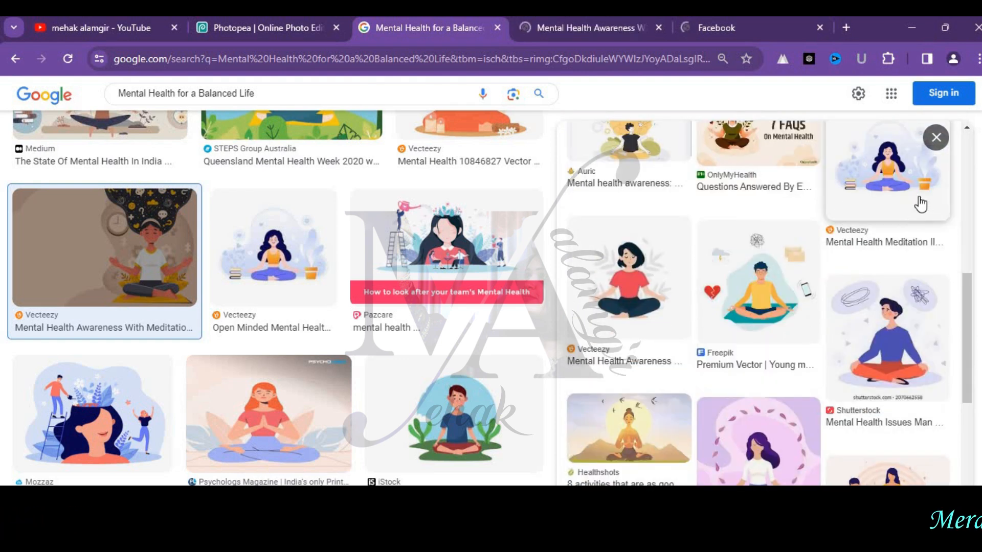
{"action": "scroll", "coordinate": [631, 344], "scroll_direction": "down", "scroll_amount": 3}
{"action": "left_click", "coordinate": [613, 299]}
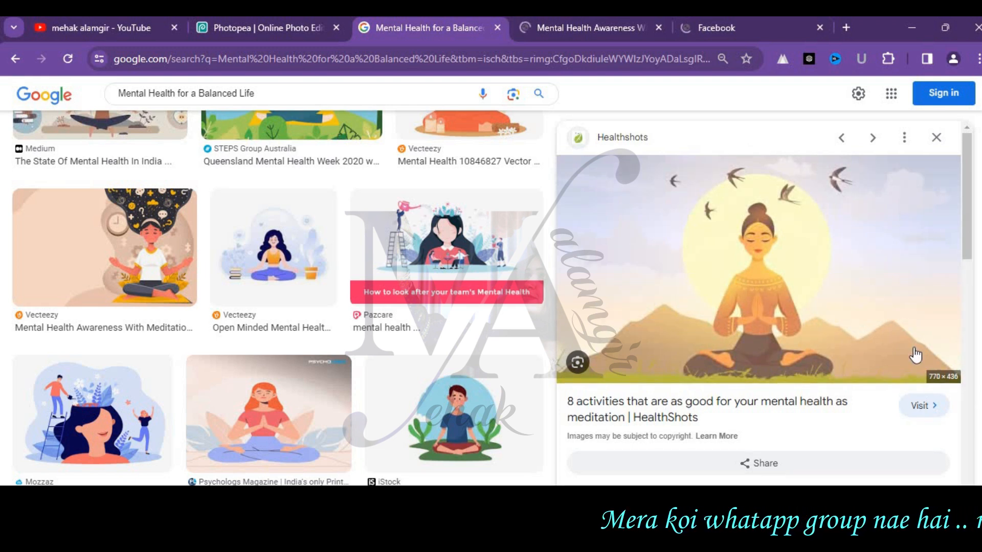
{"action": "left_click", "coordinate": [934, 413]}
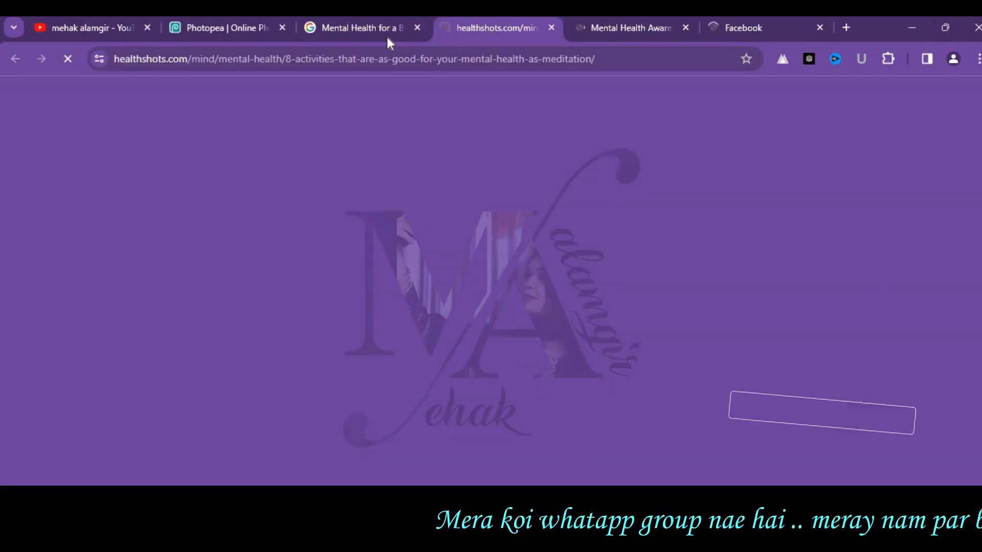
{"action": "left_click", "coordinate": [386, 37]}
Preview the Chartable "Mental Health Podcast" illustration from the related images, open its source page in a separate tab and return to the results.
{"action": "scroll", "coordinate": [882, 217], "scroll_direction": "down", "scroll_amount": 3}
{"action": "scroll", "coordinate": [882, 224], "scroll_direction": "down", "scroll_amount": 3}
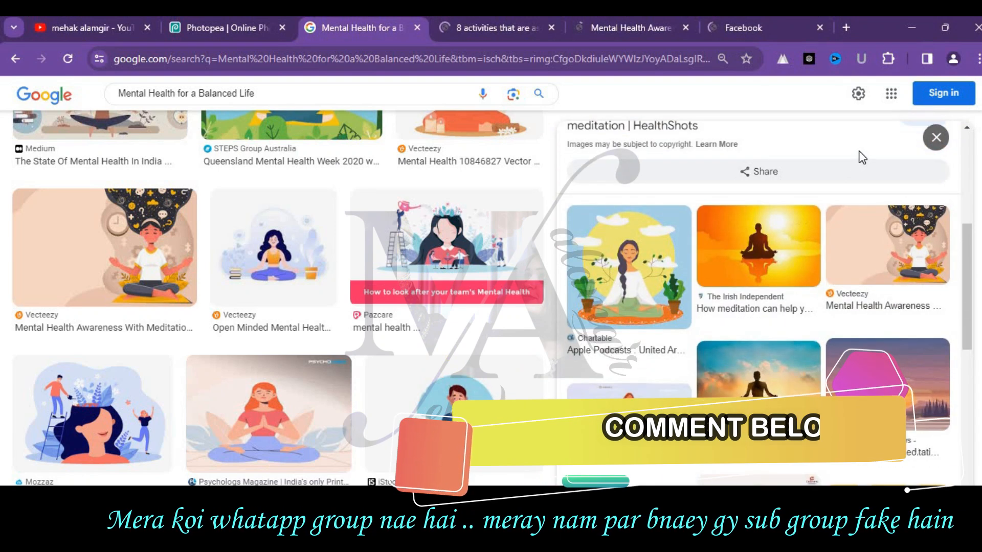
{"action": "scroll", "coordinate": [862, 159], "scroll_direction": "down", "scroll_amount": 3}
{"action": "scroll", "coordinate": [863, 156], "scroll_direction": "up", "scroll_amount": 2}
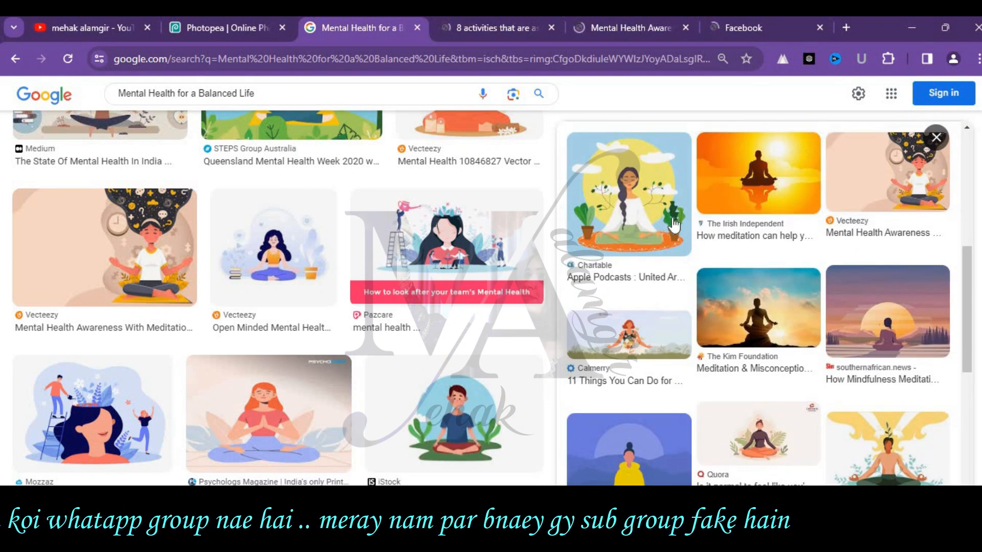
{"action": "scroll", "coordinate": [736, 217], "scroll_direction": "up", "scroll_amount": 3}
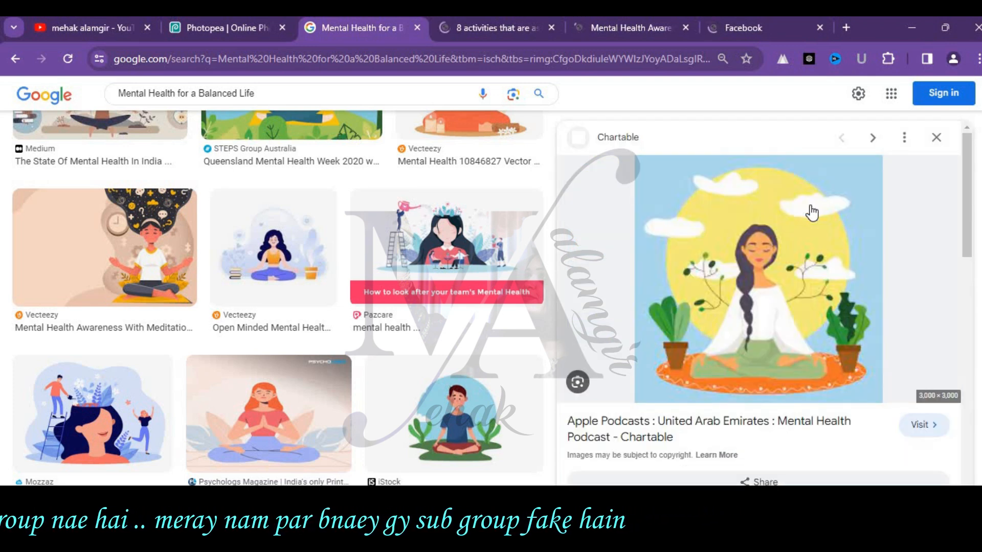
{"action": "scroll", "coordinate": [898, 219], "scroll_direction": "down", "scroll_amount": 1}
{"action": "scroll", "coordinate": [901, 221], "scroll_direction": "down", "scroll_amount": 2}
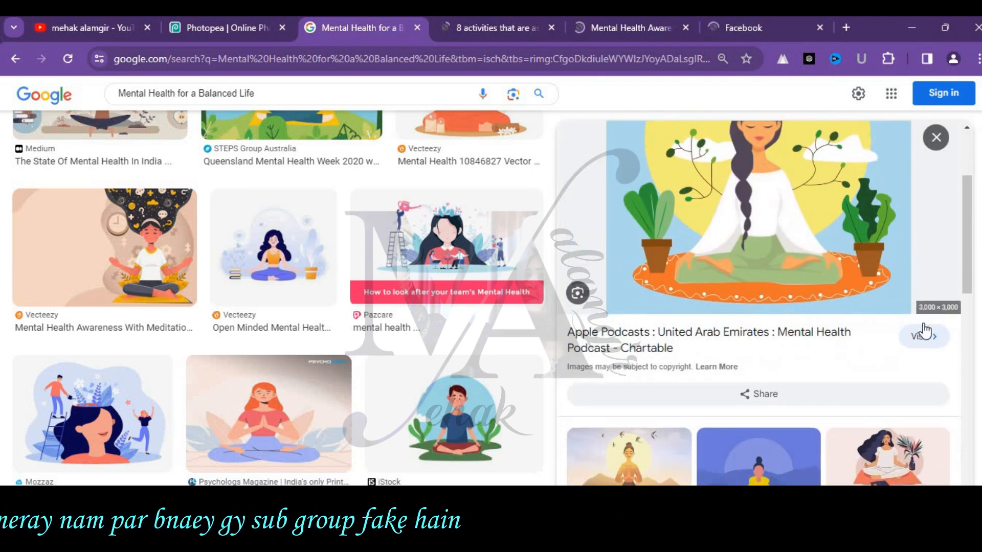
{"action": "left_click", "coordinate": [925, 337]}
{"action": "left_click", "coordinate": [329, 35]}
Look through the images related to the Chartable illustration and open their expanded related-images page.
{"action": "scroll", "coordinate": [867, 202], "scroll_direction": "down", "scroll_amount": 4}
{"action": "scroll", "coordinate": [868, 202], "scroll_direction": "down", "scroll_amount": 7}
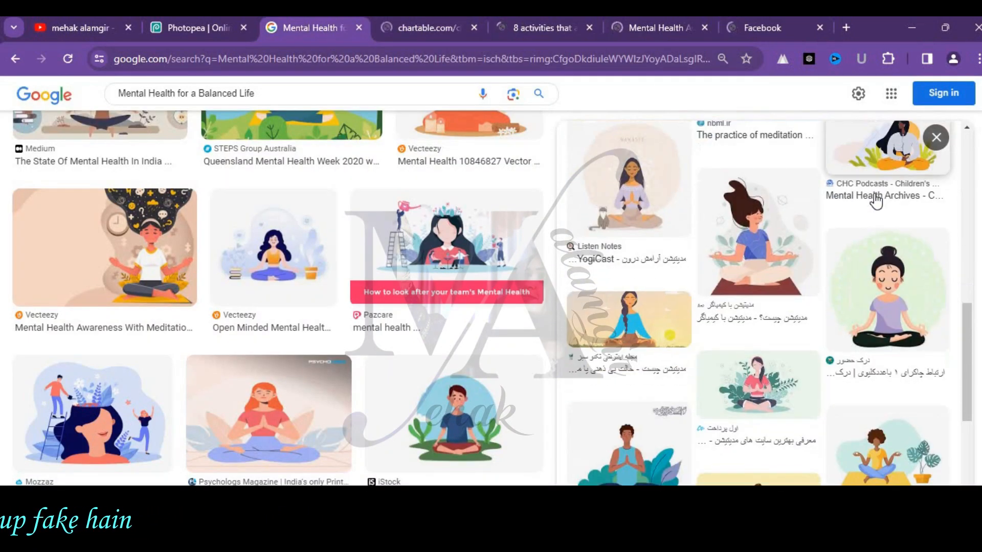
{"action": "scroll", "coordinate": [876, 198], "scroll_direction": "down", "scroll_amount": 2}
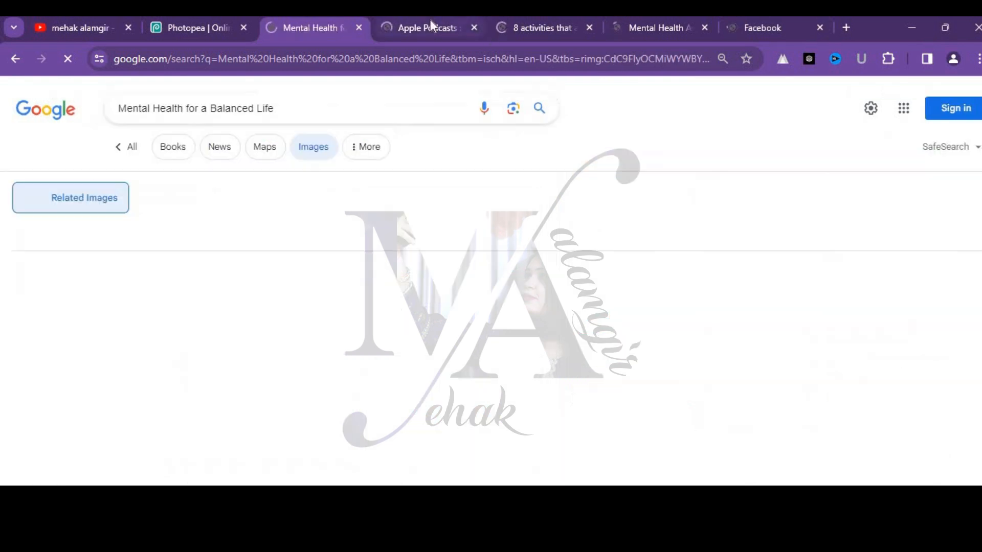
Check the opened source pages, open The Urban Clinic's meditation picture from Facebook in its own tab and close the Facebook page.
{"action": "left_click", "coordinate": [431, 27]}
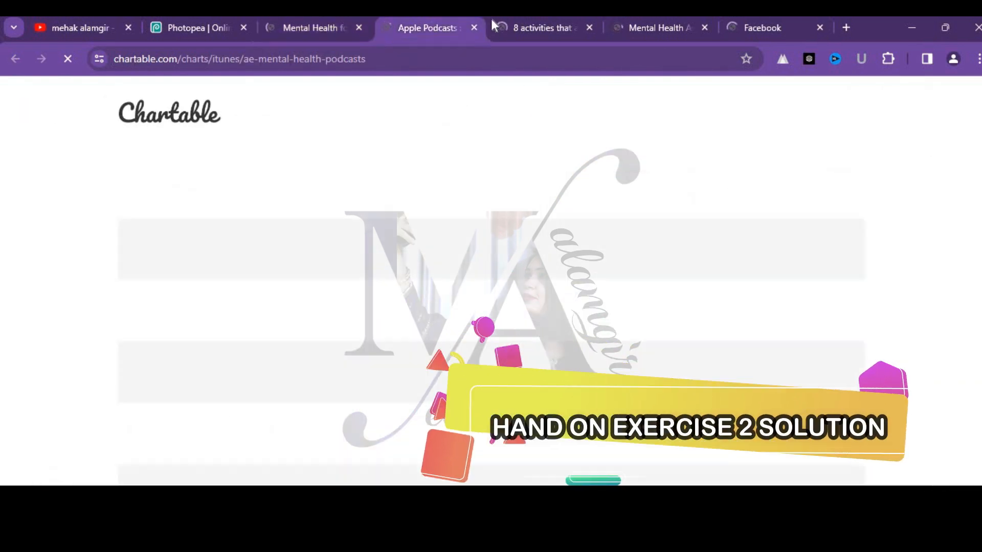
{"action": "left_click", "coordinate": [531, 35]}
{"action": "left_click", "coordinate": [636, 38]}
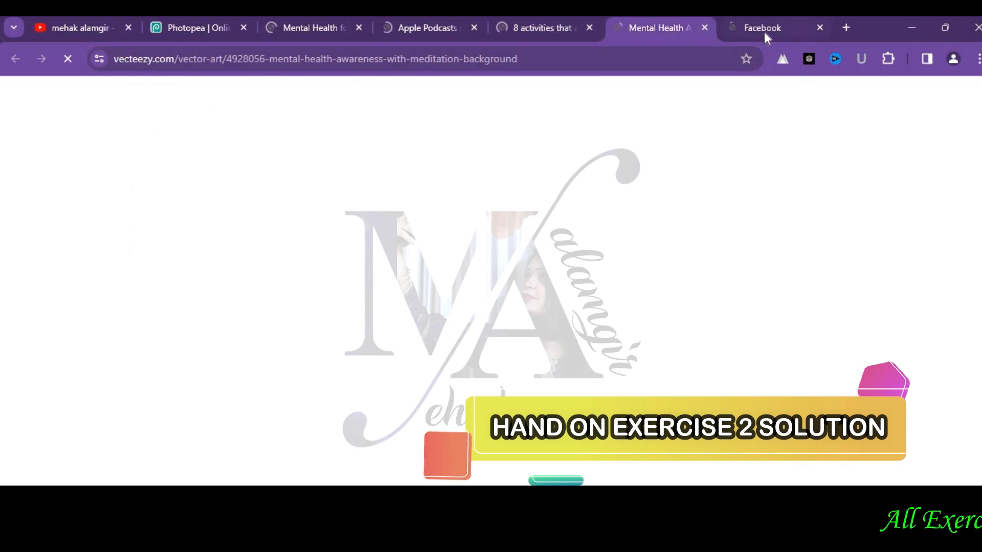
{"action": "left_click", "coordinate": [762, 31]}
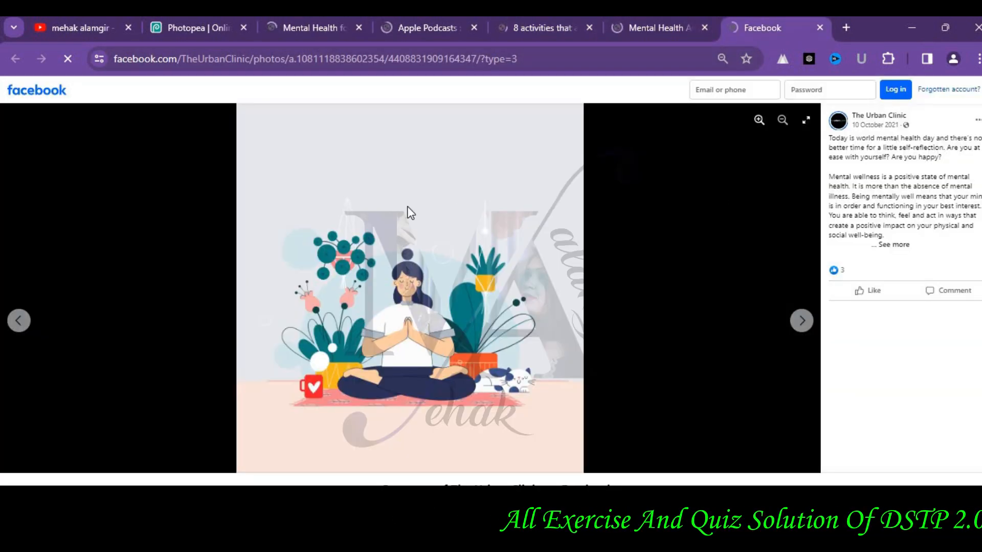
{"action": "right_click", "coordinate": [414, 212]}
{"action": "left_click", "coordinate": [440, 219]}
{"action": "left_click", "coordinate": [720, 30]}
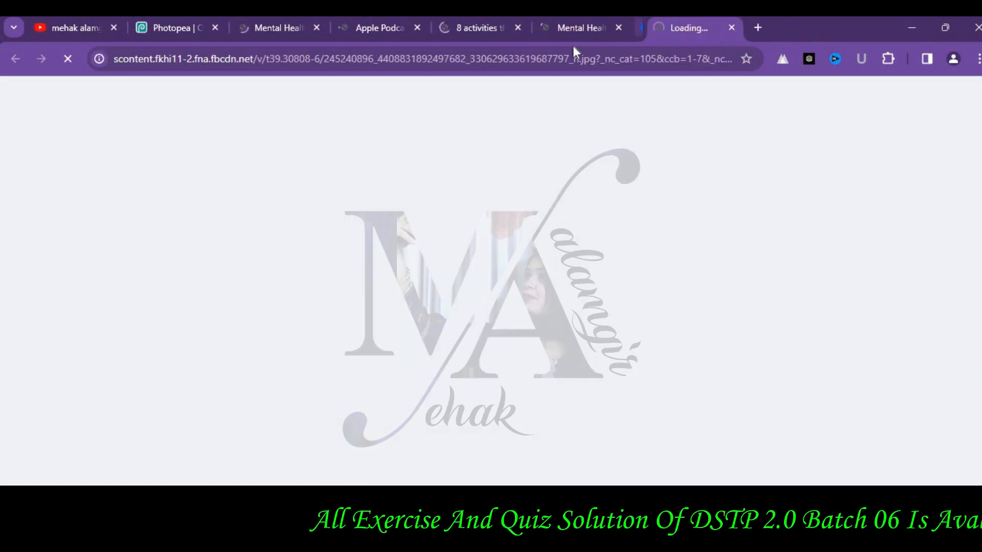
Examine Vecteezy's meditation background page, including the illustrations other users viewed and the related vectors, for poster artwork.
{"action": "left_click", "coordinate": [578, 29]}
{"action": "scroll", "coordinate": [591, 255], "scroll_direction": "down", "scroll_amount": 2}
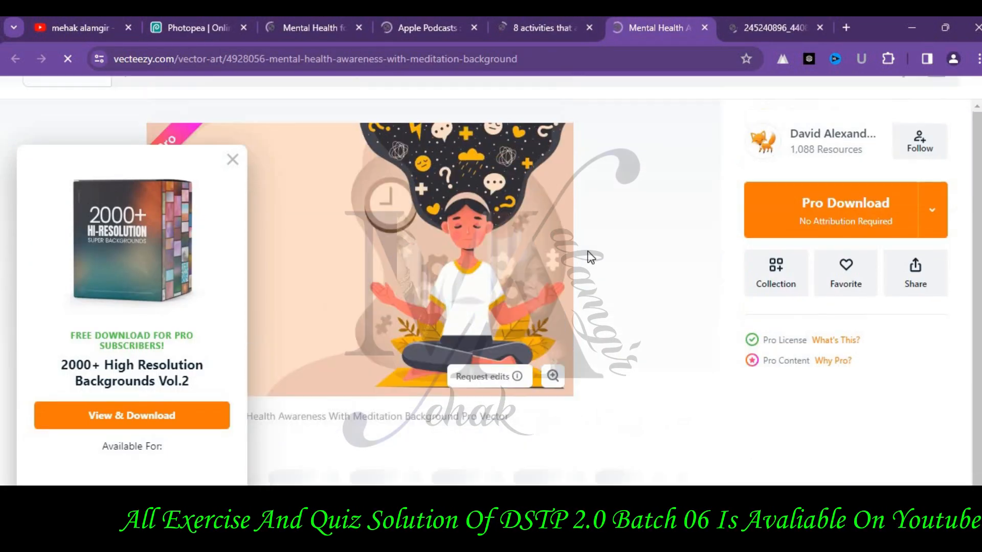
{"action": "scroll", "coordinate": [590, 257], "scroll_direction": "up", "scroll_amount": 2}
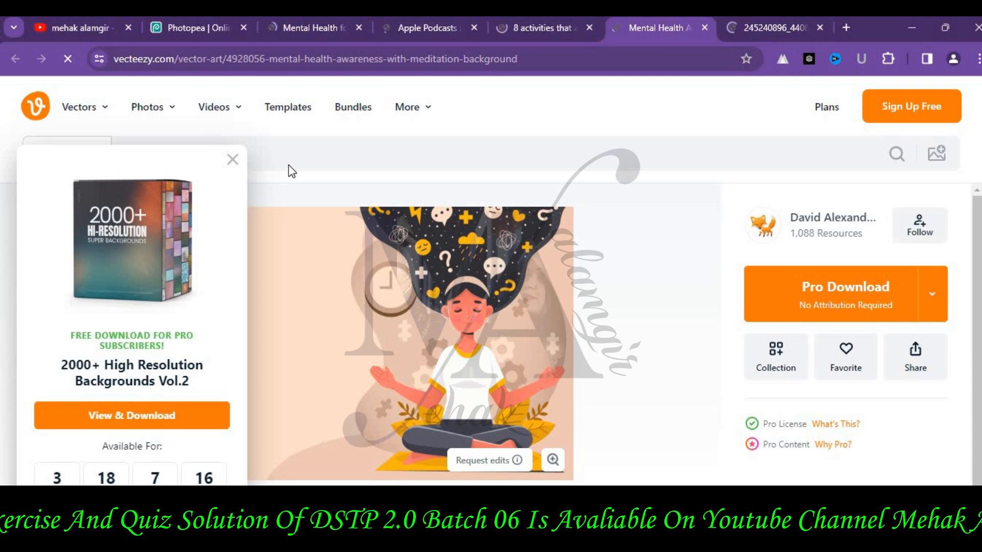
{"action": "scroll", "coordinate": [225, 163], "scroll_direction": "down", "scroll_amount": 2}
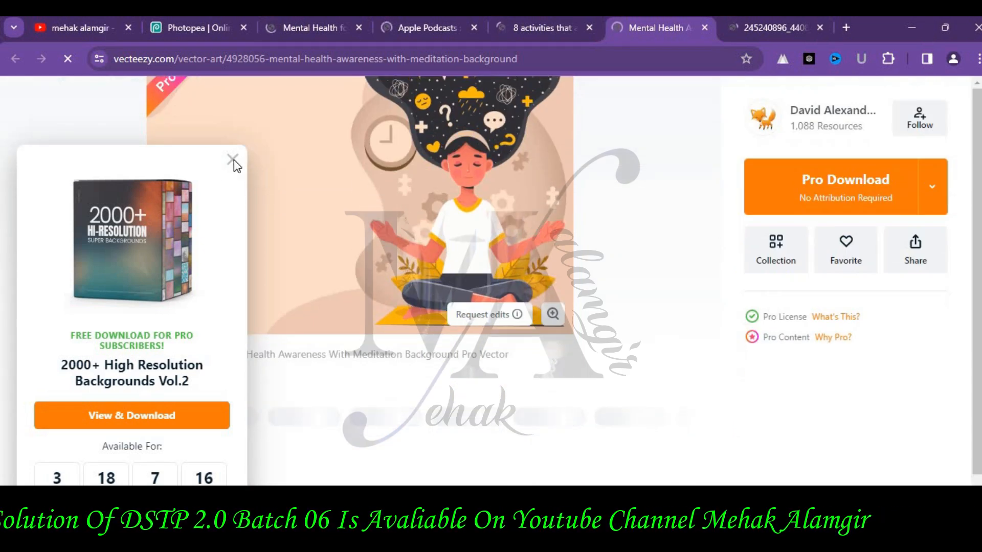
{"action": "scroll", "coordinate": [532, 206], "scroll_direction": "down", "scroll_amount": 3}
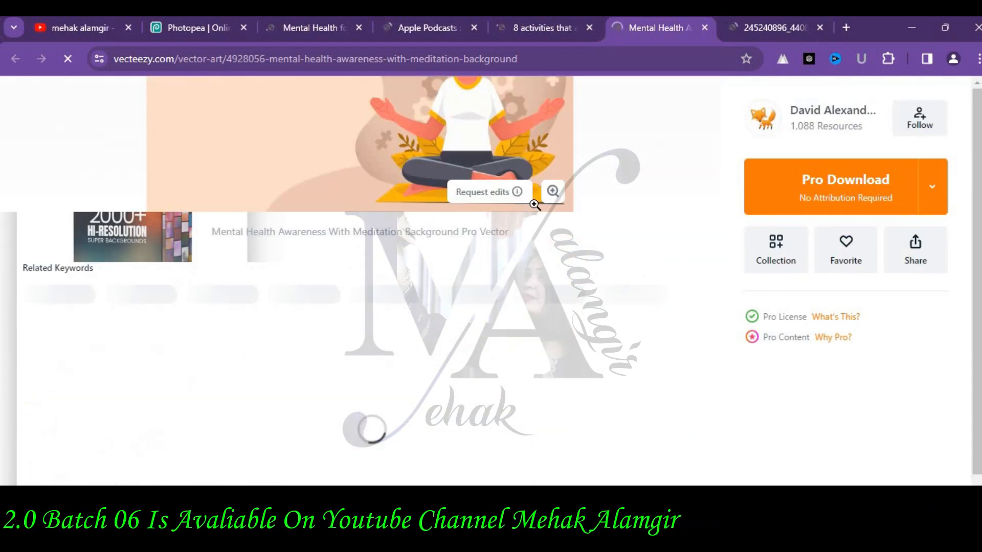
{"action": "scroll", "coordinate": [534, 205], "scroll_direction": "up", "scroll_amount": 5}
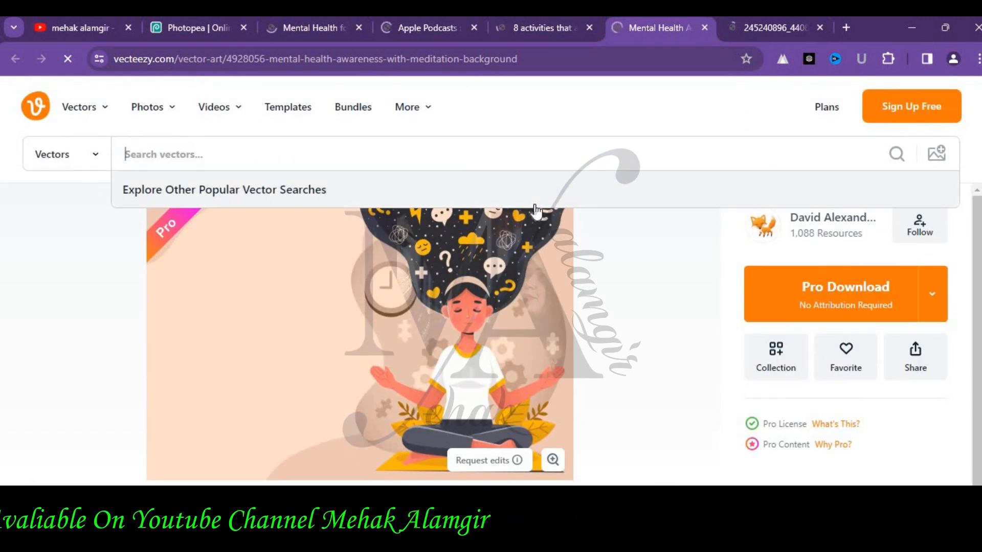
{"action": "scroll", "coordinate": [534, 210], "scroll_direction": "down", "scroll_amount": 10}
{"action": "scroll", "coordinate": [583, 107], "scroll_direction": "up", "scroll_amount": 4}
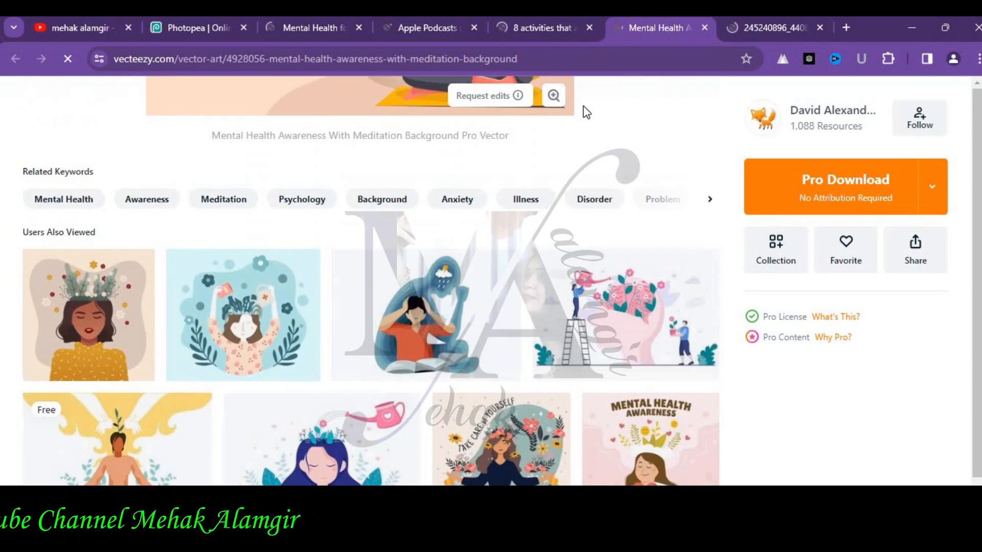
{"action": "scroll", "coordinate": [582, 152], "scroll_direction": "down", "scroll_amount": 3}
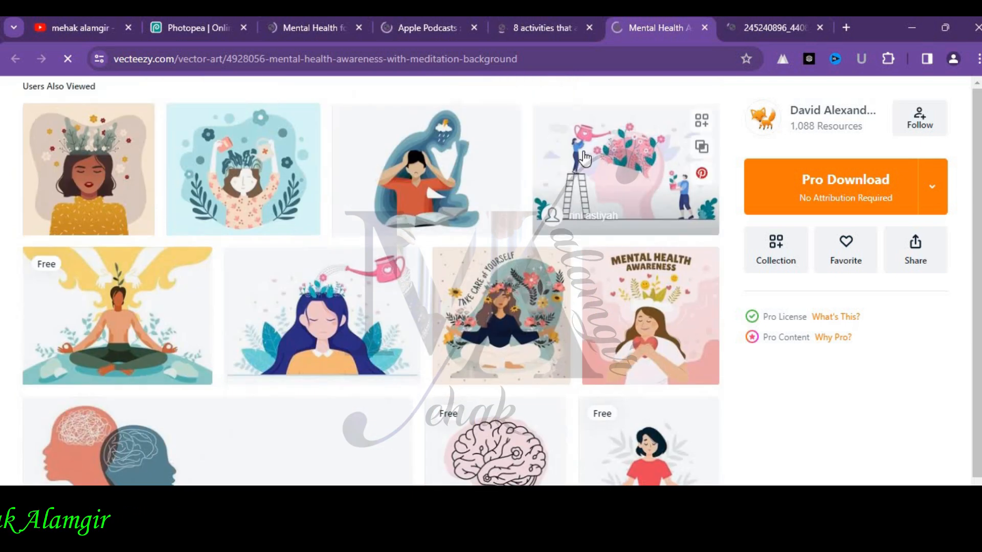
{"action": "scroll", "coordinate": [584, 153], "scroll_direction": "down", "scroll_amount": 3}
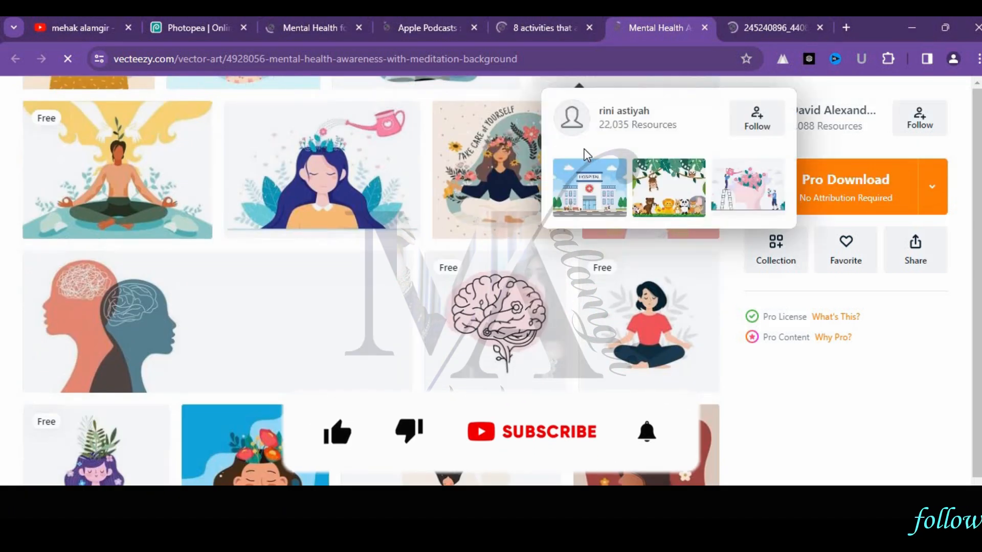
{"action": "scroll", "coordinate": [584, 149], "scroll_direction": "down", "scroll_amount": 3}
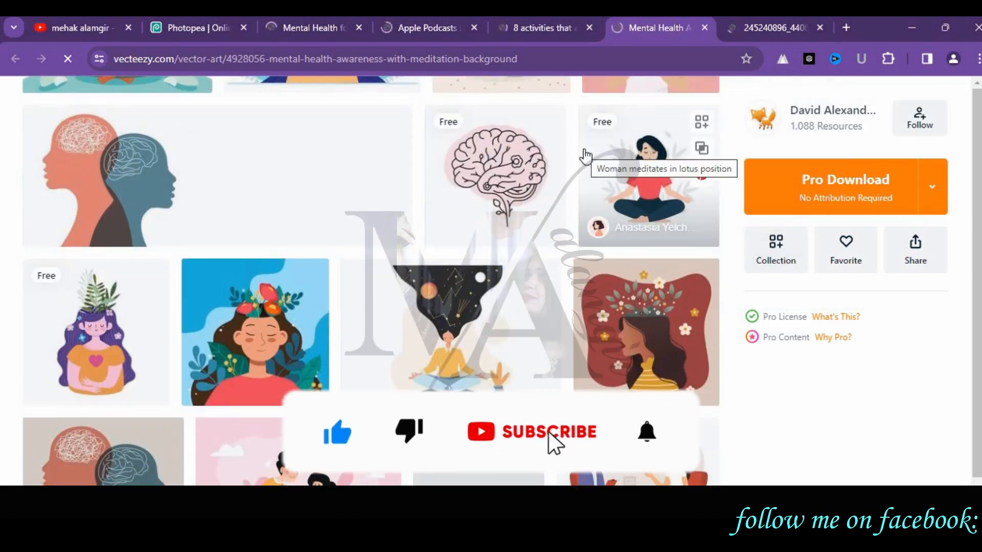
{"action": "scroll", "coordinate": [585, 155], "scroll_direction": "down", "scroll_amount": 3}
{"action": "scroll", "coordinate": [586, 156], "scroll_direction": "down", "scroll_amount": 2}
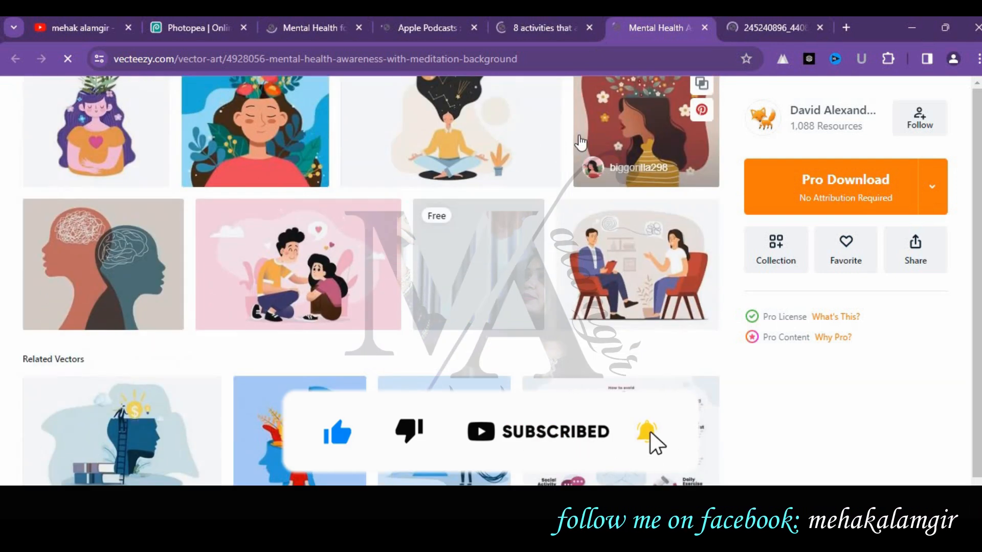
Open the sunrise meditation picture from the Healthshots article in its own tab.
{"action": "left_click", "coordinate": [550, 28]}
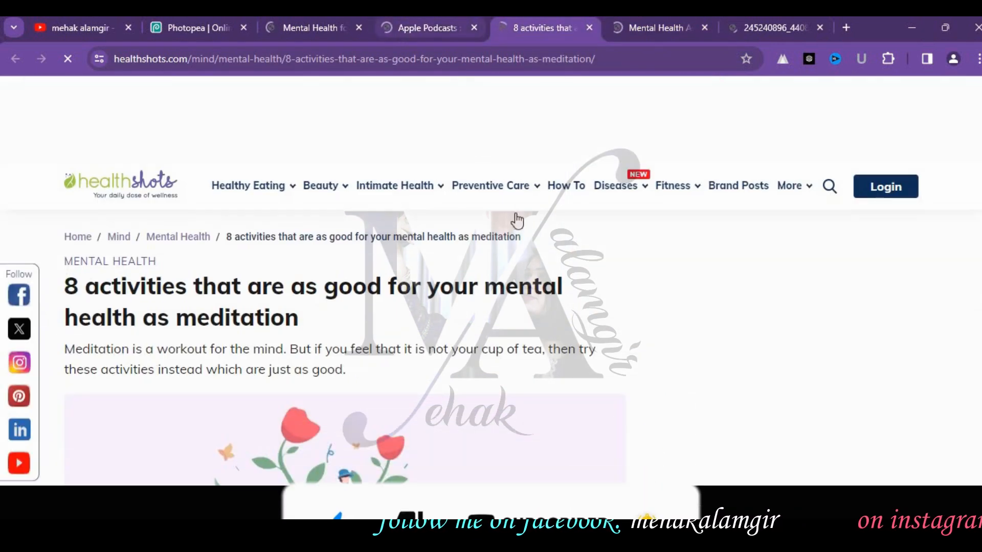
{"action": "scroll", "coordinate": [592, 202], "scroll_direction": "down", "scroll_amount": 5}
{"action": "scroll", "coordinate": [596, 198], "scroll_direction": "down", "scroll_amount": 12}
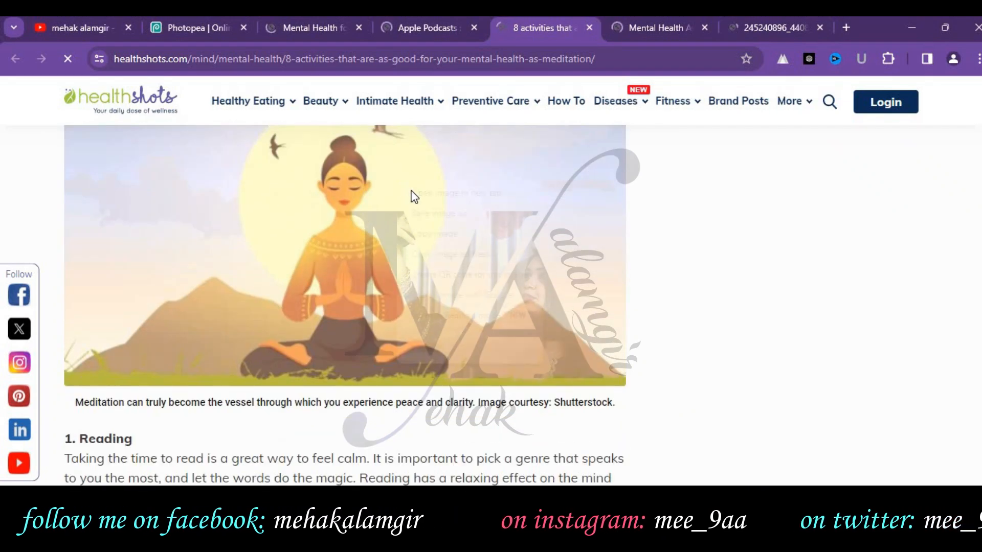
Look through the remaining illustrations in the Healthshots article and close the article page.
{"action": "scroll", "coordinate": [585, 204], "scroll_direction": "down", "scroll_amount": 4}
{"action": "scroll", "coordinate": [588, 200], "scroll_direction": "down", "scroll_amount": 20}
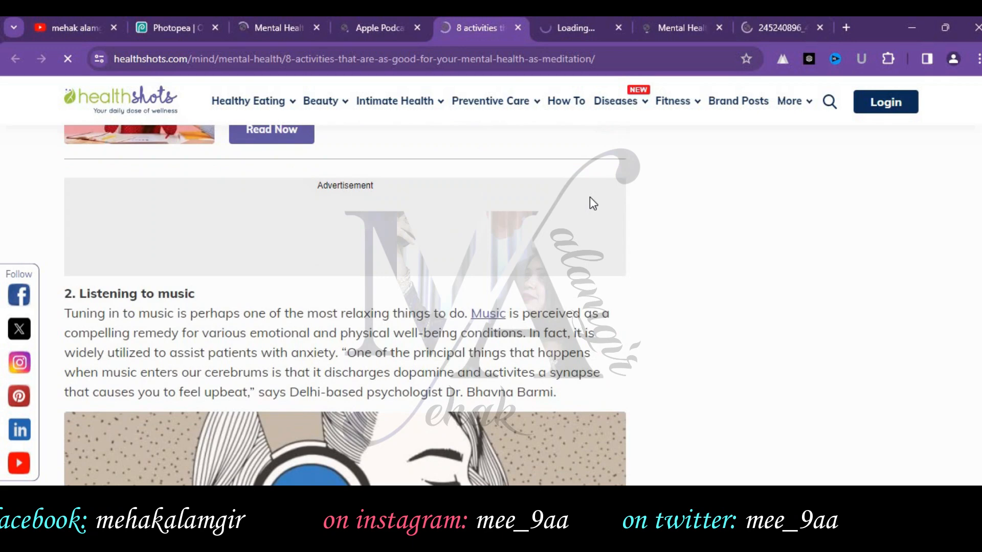
{"action": "scroll", "coordinate": [598, 189], "scroll_direction": "down", "scroll_amount": 15}
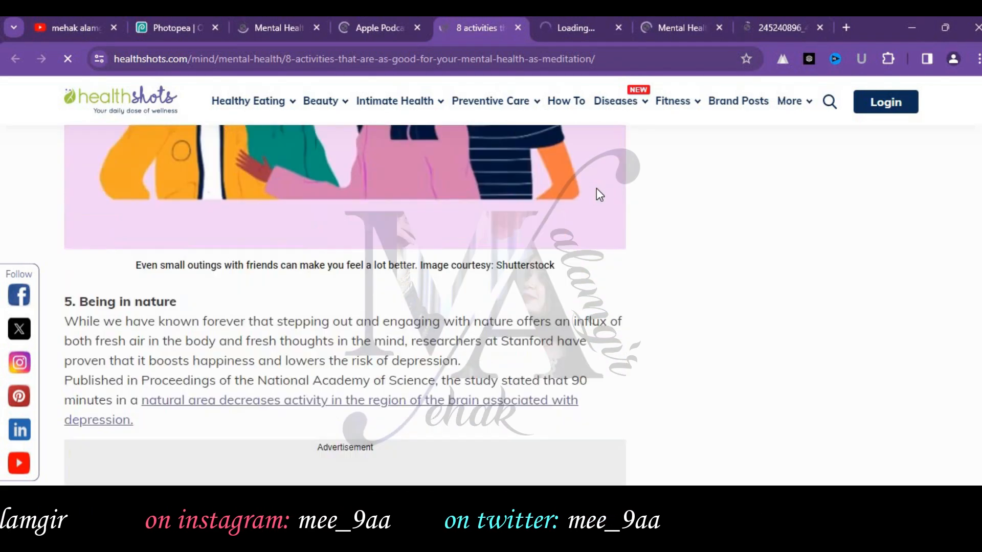
{"action": "scroll", "coordinate": [599, 188], "scroll_direction": "down", "scroll_amount": 15}
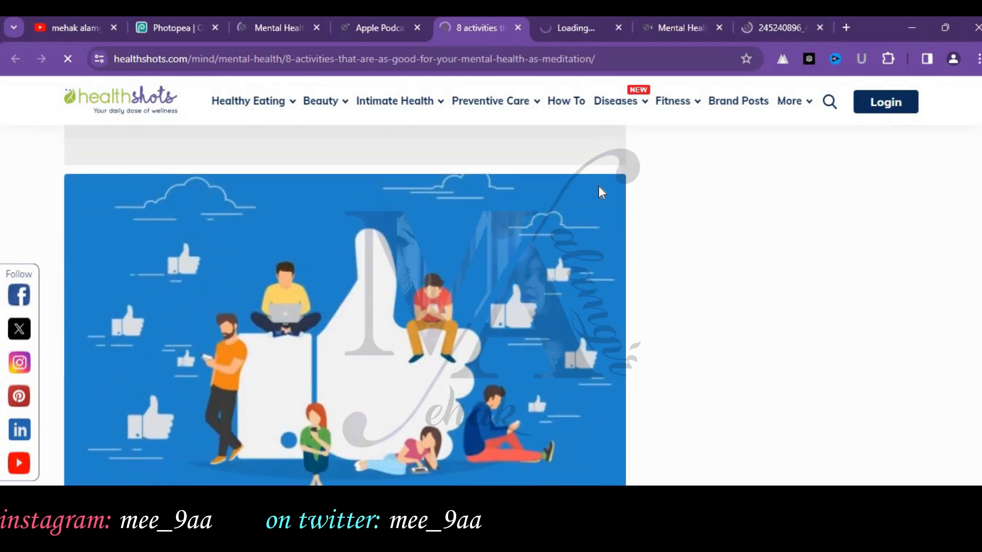
{"action": "scroll", "coordinate": [601, 192], "scroll_direction": "down", "scroll_amount": 4}
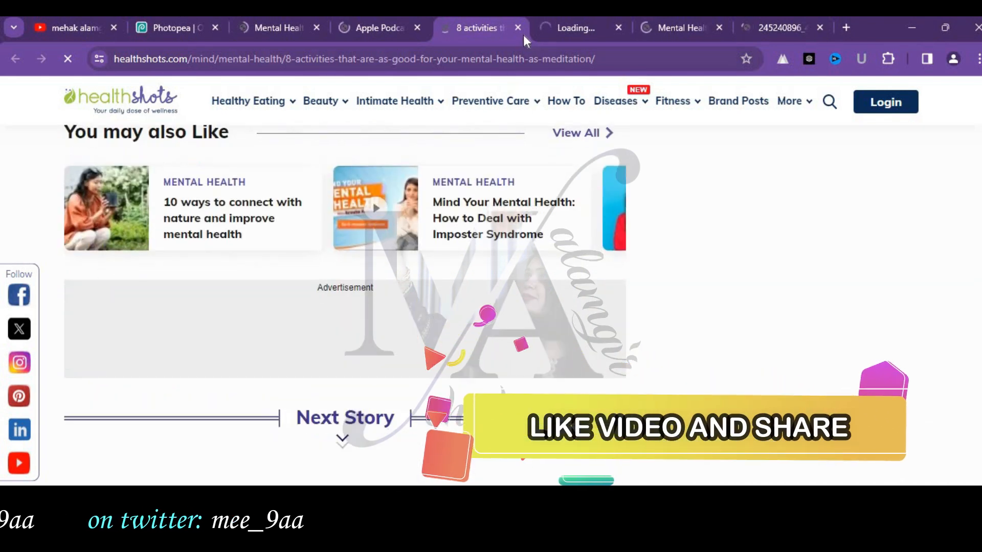
{"action": "left_click", "coordinate": [517, 28]}
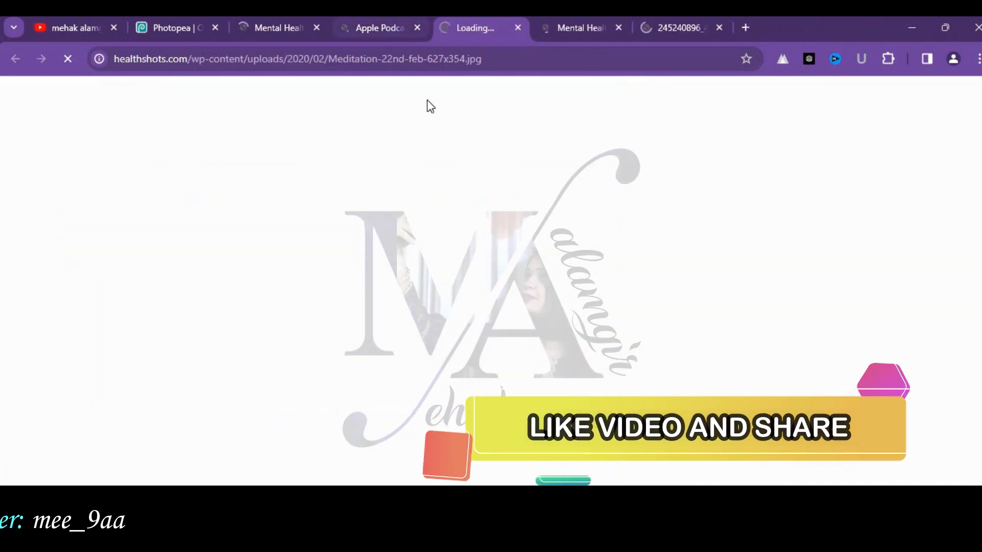
Examine the expanded related-images page for "Mental Health for a Balanced Life" for more meditation illustrations.
{"action": "left_click", "coordinate": [366, 26]}
{"action": "left_click", "coordinate": [272, 31]}
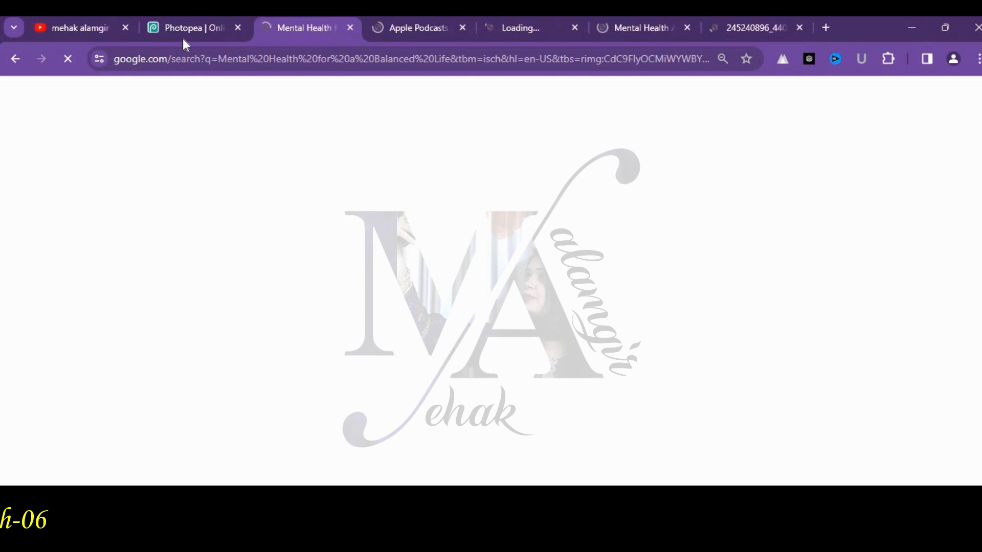
{"action": "scroll", "coordinate": [630, 169], "scroll_direction": "down", "scroll_amount": 3}
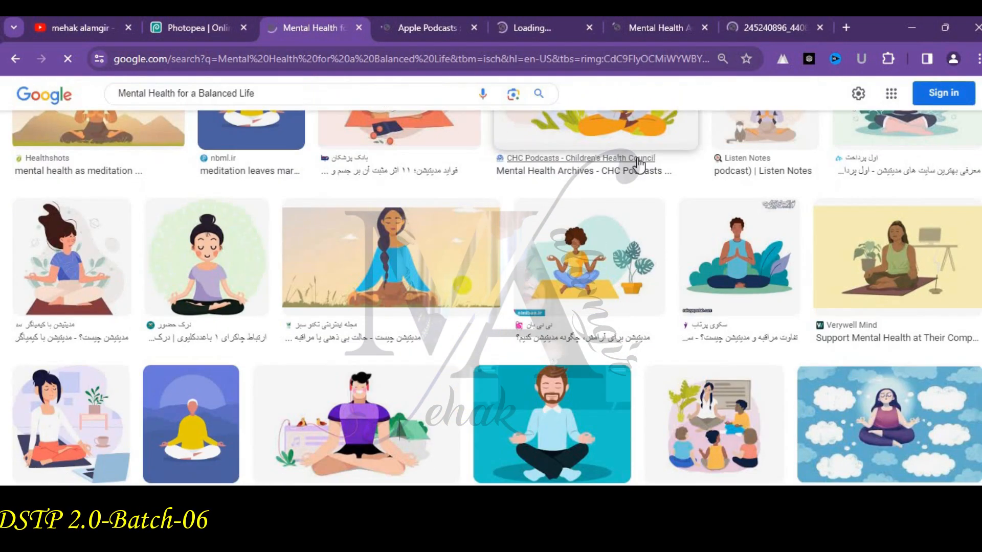
{"action": "scroll", "coordinate": [639, 163], "scroll_direction": "down", "scroll_amount": 5}
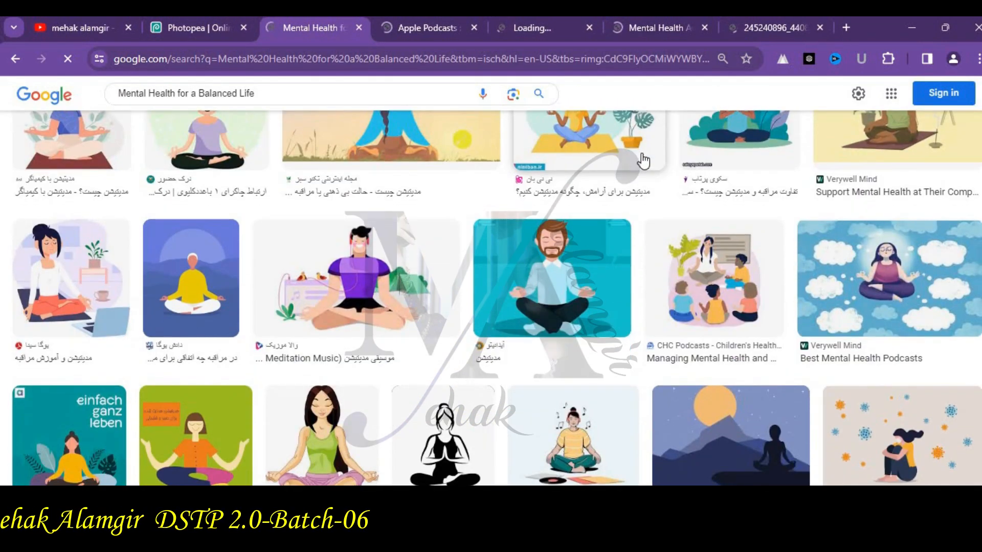
{"action": "scroll", "coordinate": [643, 161], "scroll_direction": "down", "scroll_amount": 3}
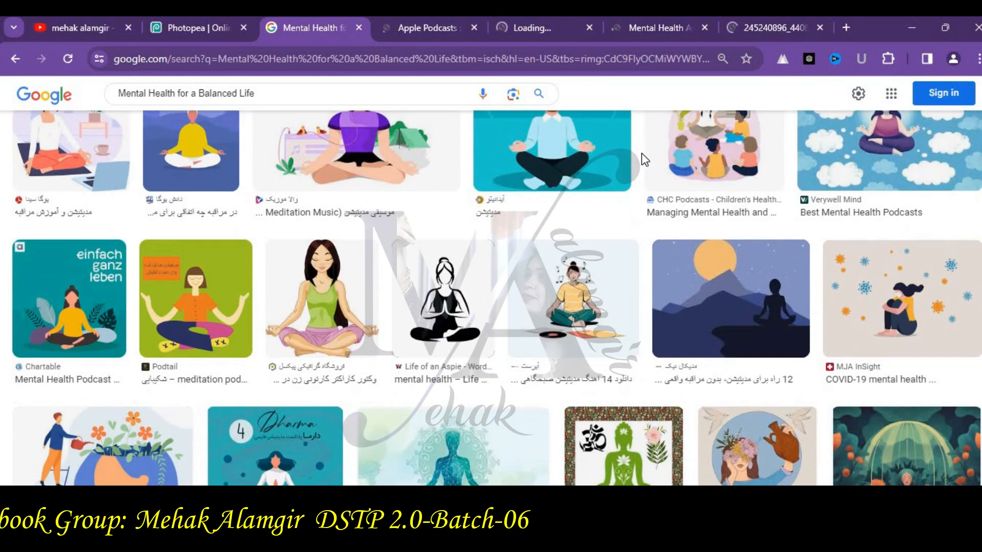
{"action": "scroll", "coordinate": [641, 152], "scroll_direction": "down", "scroll_amount": 3}
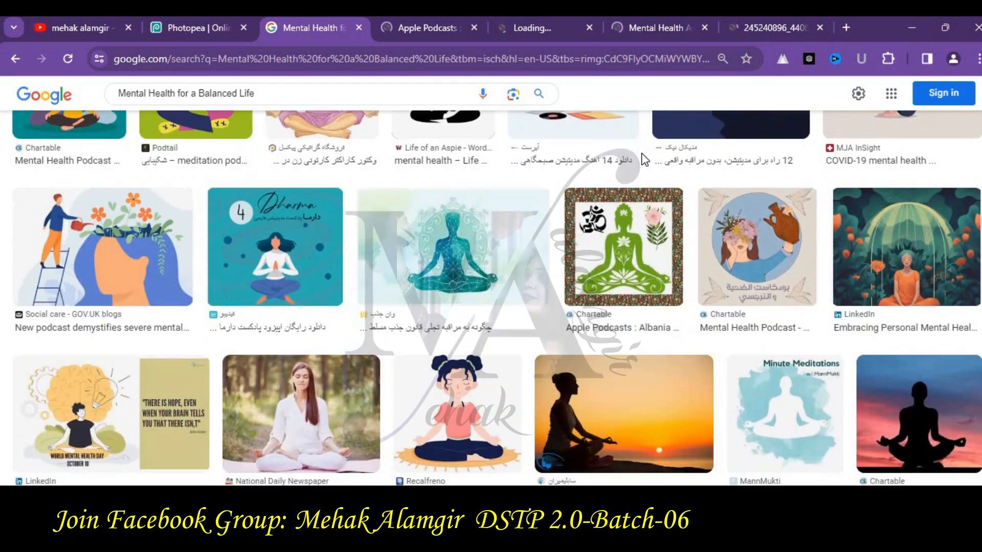
Preview the LinkedIn "Embracing Personal Mental Health Growth" illustration, look through its related images, and close the preview.
{"action": "left_click", "coordinate": [877, 218]}
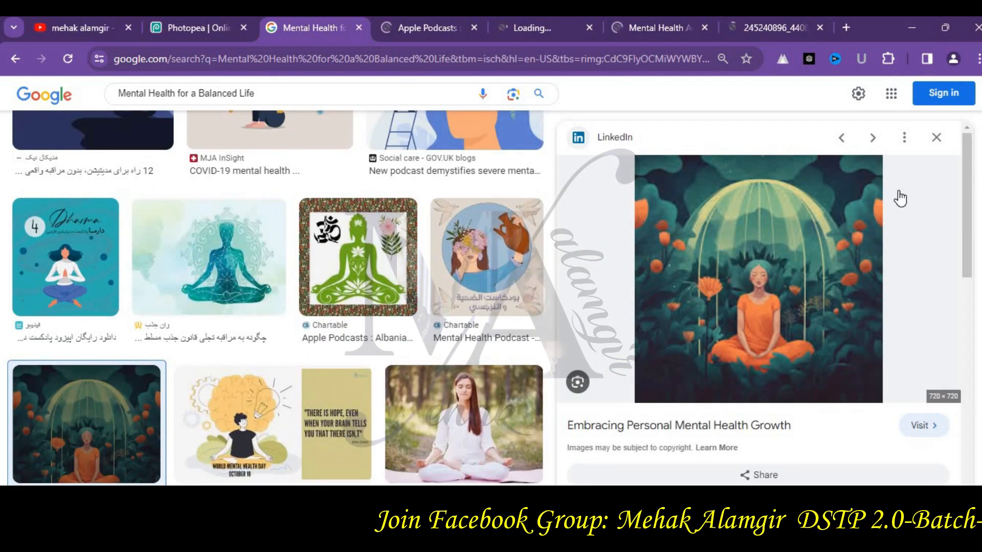
{"action": "scroll", "coordinate": [900, 198], "scroll_direction": "down", "scroll_amount": 1}
{"action": "scroll", "coordinate": [837, 217], "scroll_direction": "down", "scroll_amount": 4}
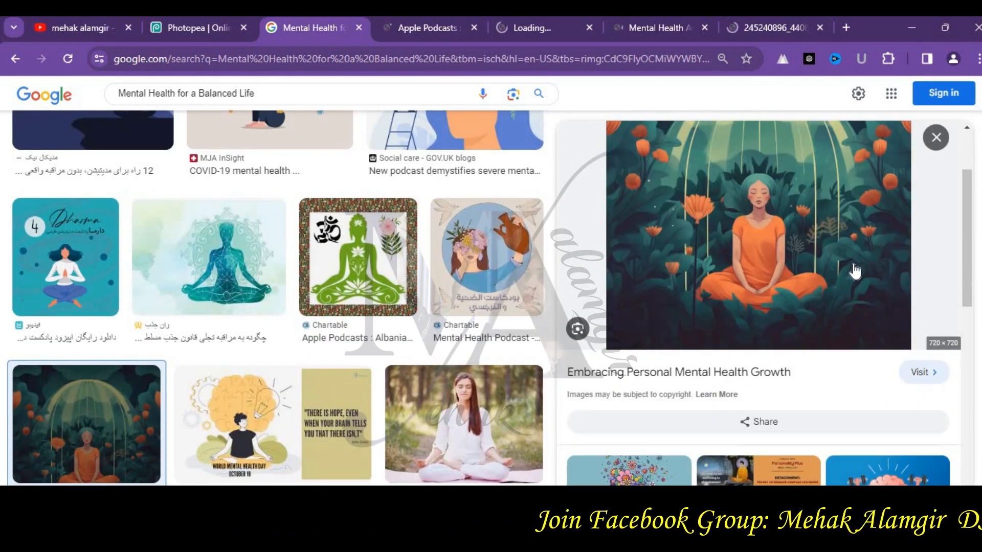
{"action": "scroll", "coordinate": [836, 239], "scroll_direction": "down", "scroll_amount": 5}
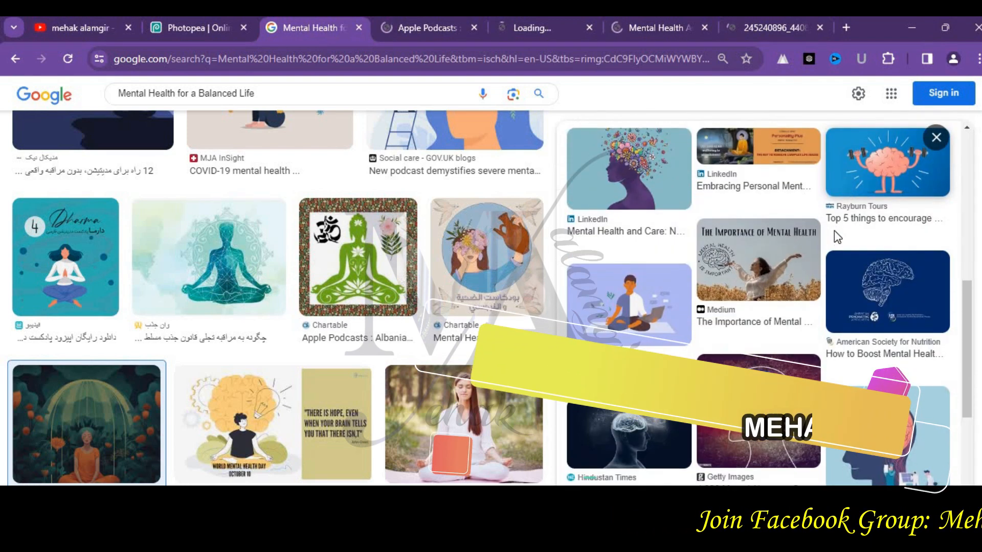
{"action": "scroll", "coordinate": [834, 236], "scroll_direction": "down", "scroll_amount": 4}
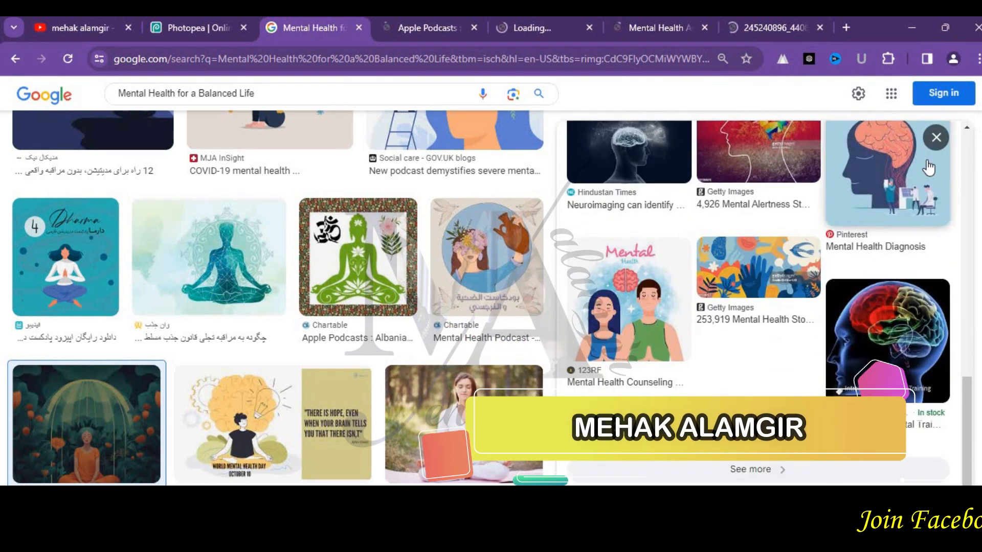
{"action": "left_click", "coordinate": [937, 137]}
{"action": "scroll", "coordinate": [686, 211], "scroll_direction": "down", "scroll_amount": 3}
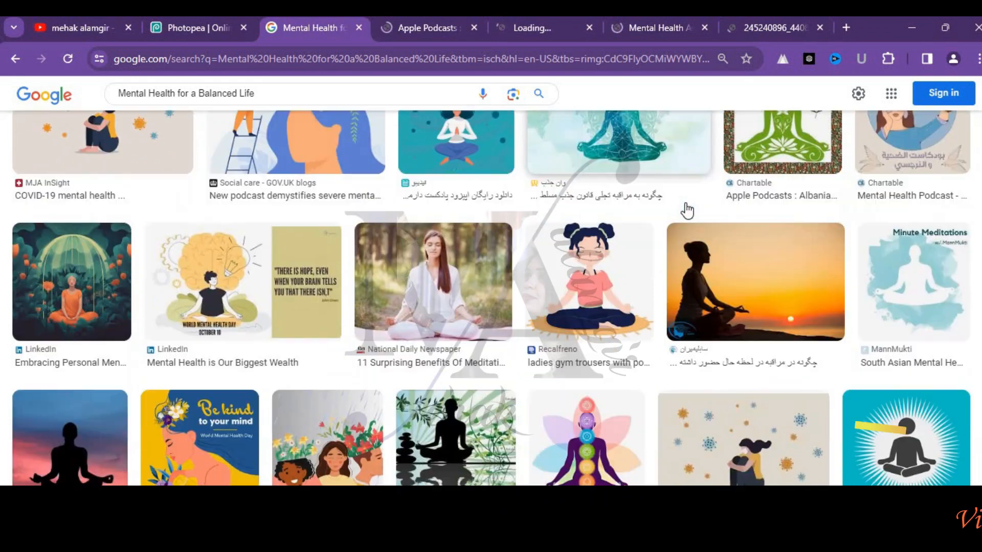
Check the opened Healthshots meditation picture, Chartable, Vecteezy and Facebook image pages for usable poster artwork.
{"action": "scroll", "coordinate": [686, 210], "scroll_direction": "down", "scroll_amount": 2}
{"action": "left_click", "coordinate": [538, 32]}
{"action": "left_click", "coordinate": [668, 27]}
{"action": "left_click", "coordinate": [557, 28]}
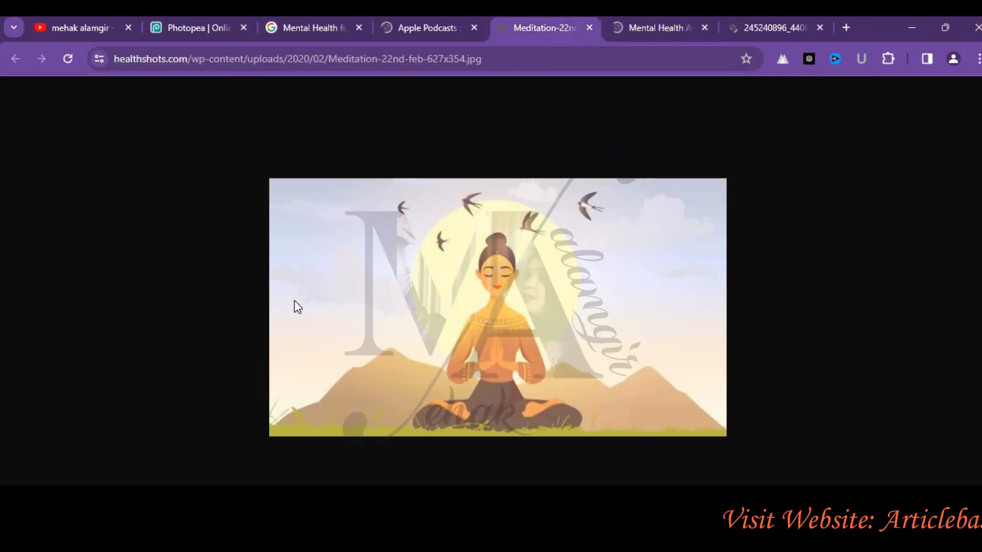
{"action": "left_click", "coordinate": [435, 21]}
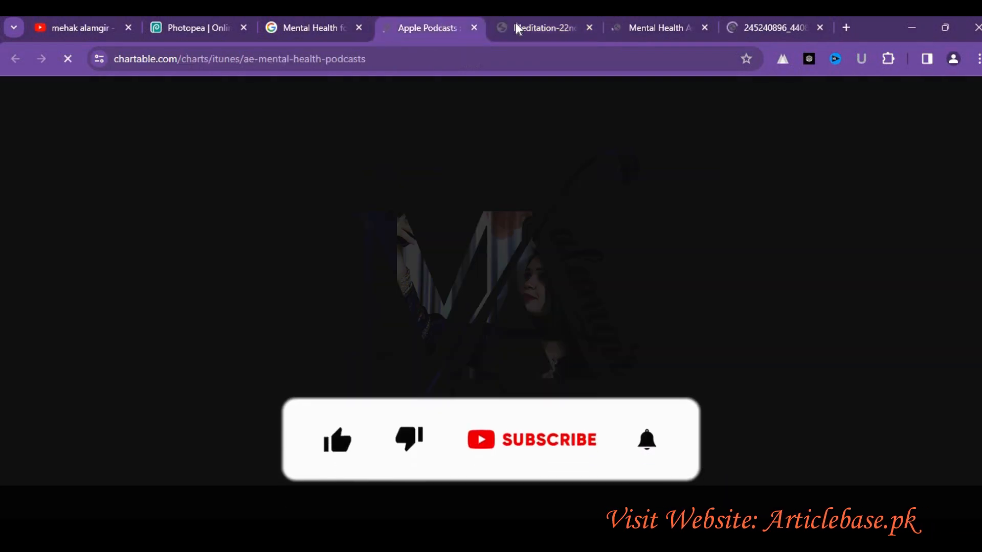
{"action": "left_click", "coordinate": [533, 29]}
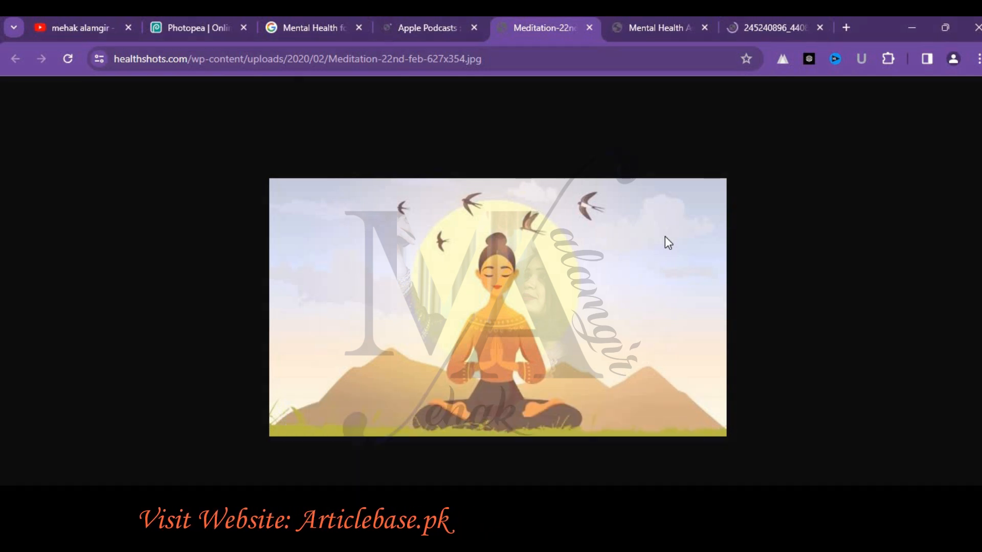
{"action": "left_click", "coordinate": [636, 34]}
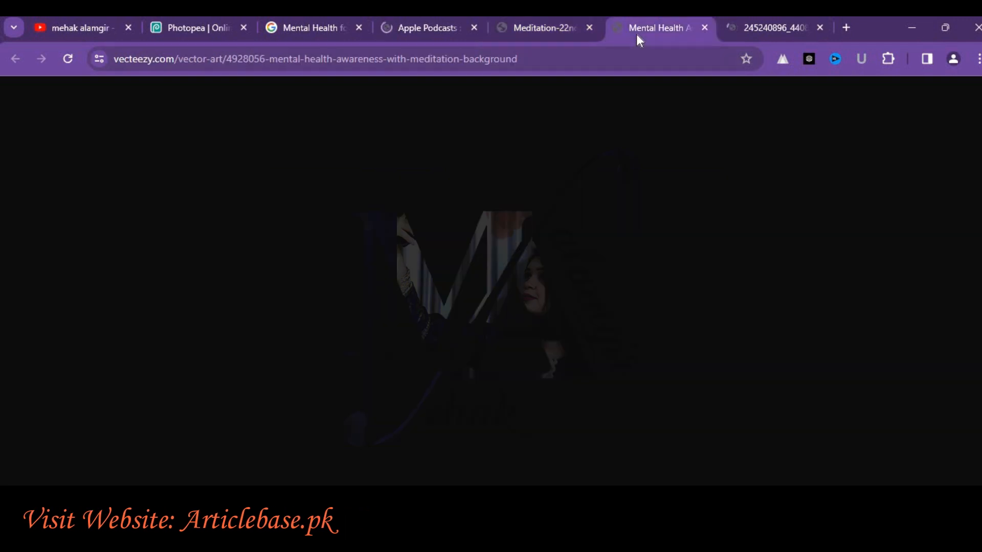
{"action": "left_click", "coordinate": [772, 31]}
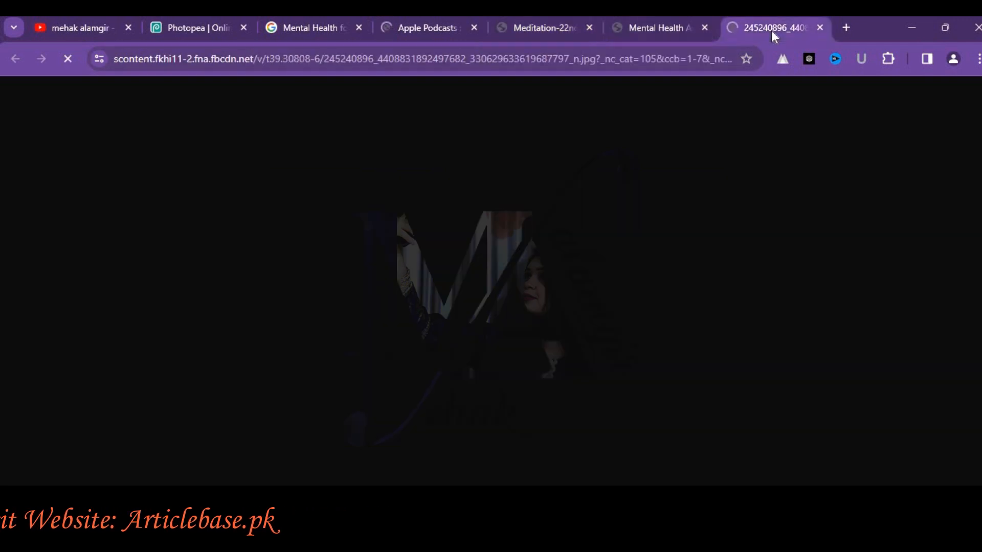
Return to the "Mental Health for a Balanced Life" related images and examine the further meditation illustrations.
{"action": "left_click", "coordinate": [404, 33]}
{"action": "left_click", "coordinate": [308, 33]}
{"action": "scroll", "coordinate": [538, 188], "scroll_direction": "down", "scroll_amount": 1}
{"action": "scroll", "coordinate": [538, 189], "scroll_direction": "down", "scroll_amount": 1}
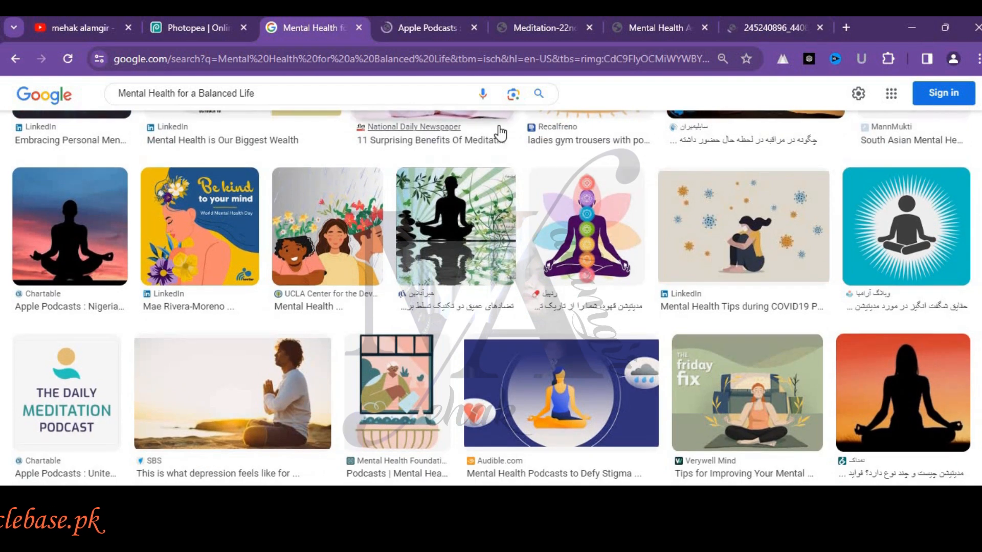
{"action": "scroll", "coordinate": [516, 127], "scroll_direction": "down", "scroll_amount": 3}
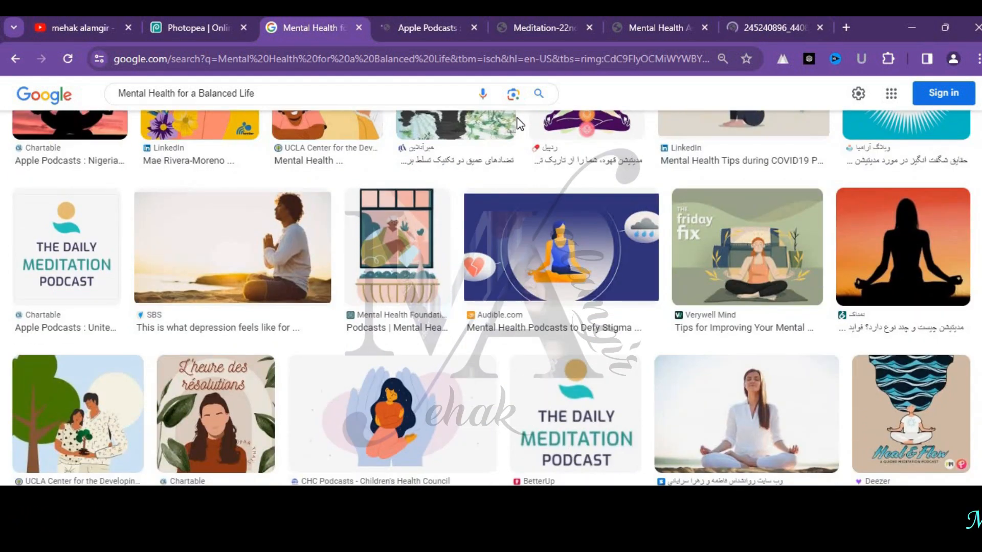
{"action": "scroll", "coordinate": [520, 122], "scroll_direction": "down", "scroll_amount": 4}
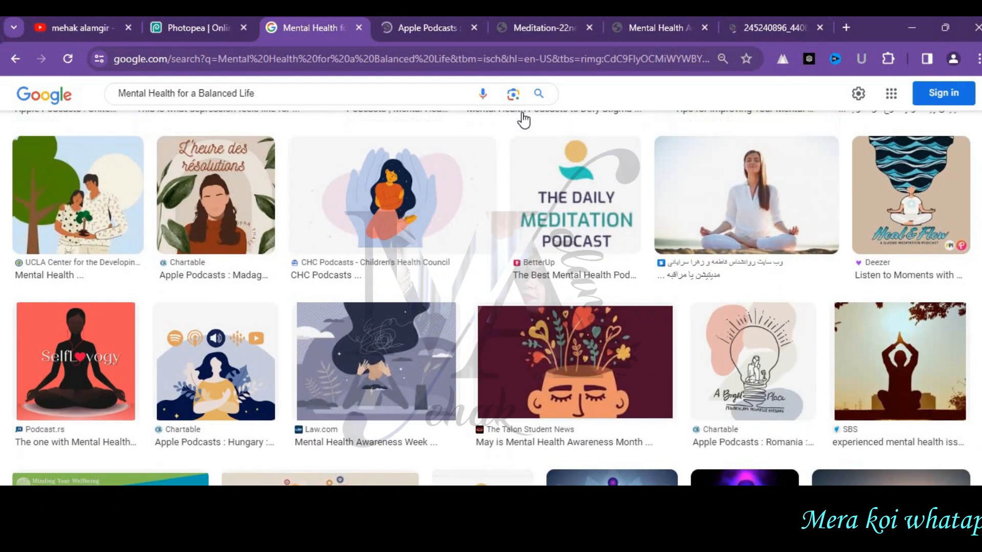
{"action": "scroll", "coordinate": [522, 121], "scroll_direction": "down", "scroll_amount": 3}
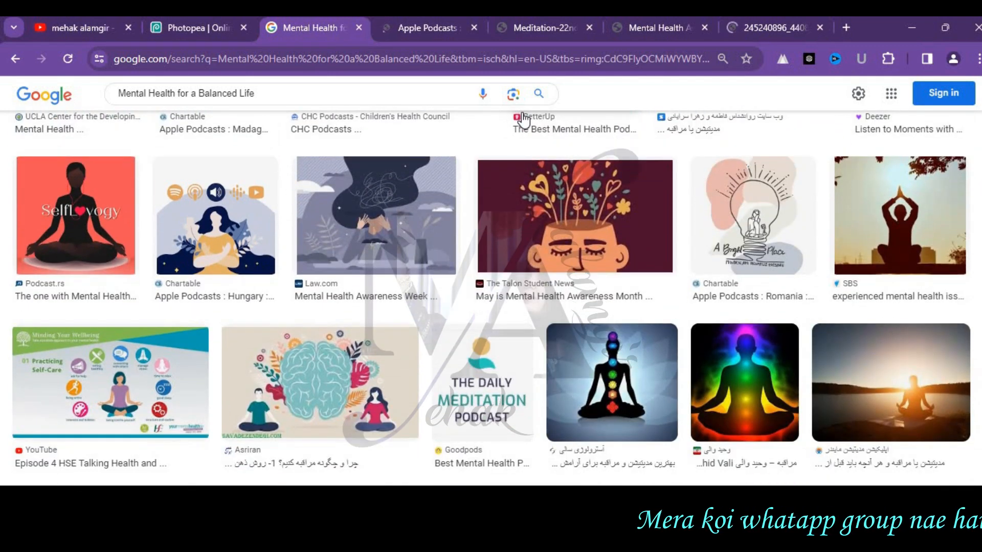
{"action": "scroll", "coordinate": [524, 119], "scroll_direction": "down", "scroll_amount": 6}
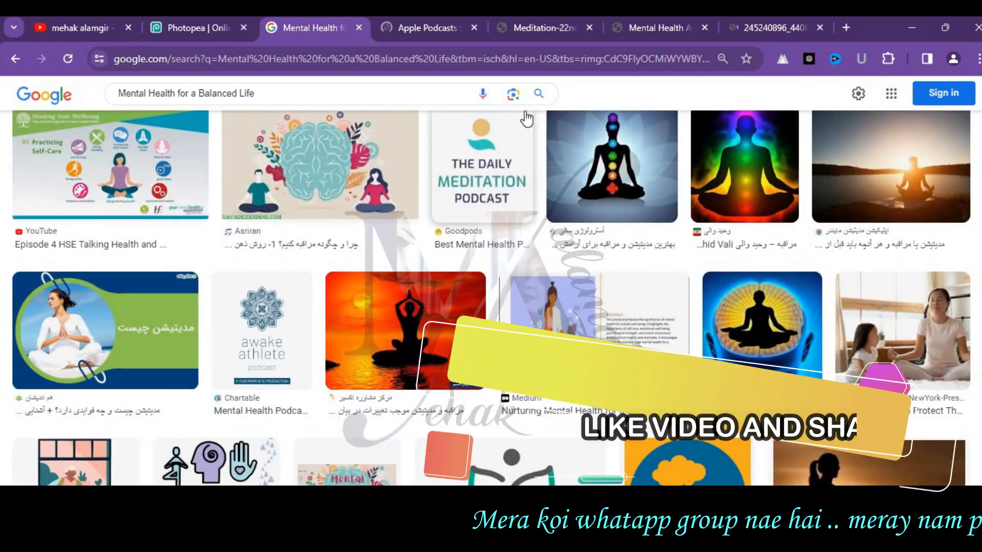
{"action": "scroll", "coordinate": [526, 119], "scroll_direction": "down", "scroll_amount": 8}
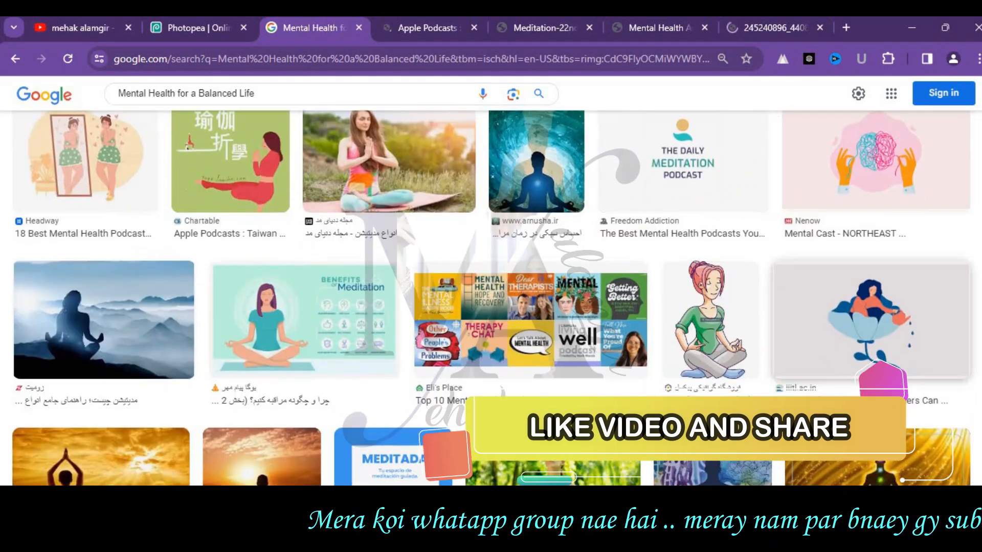
{"action": "scroll", "coordinate": [491, 296], "scroll_direction": "down", "scroll_amount": 4}
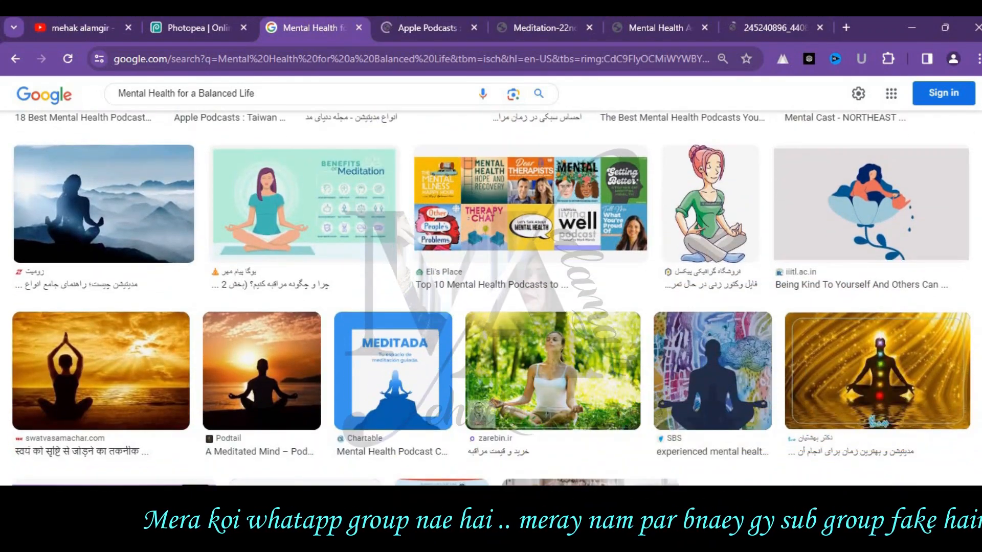
{"action": "scroll", "coordinate": [954, 387], "scroll_direction": "down", "scroll_amount": 10}
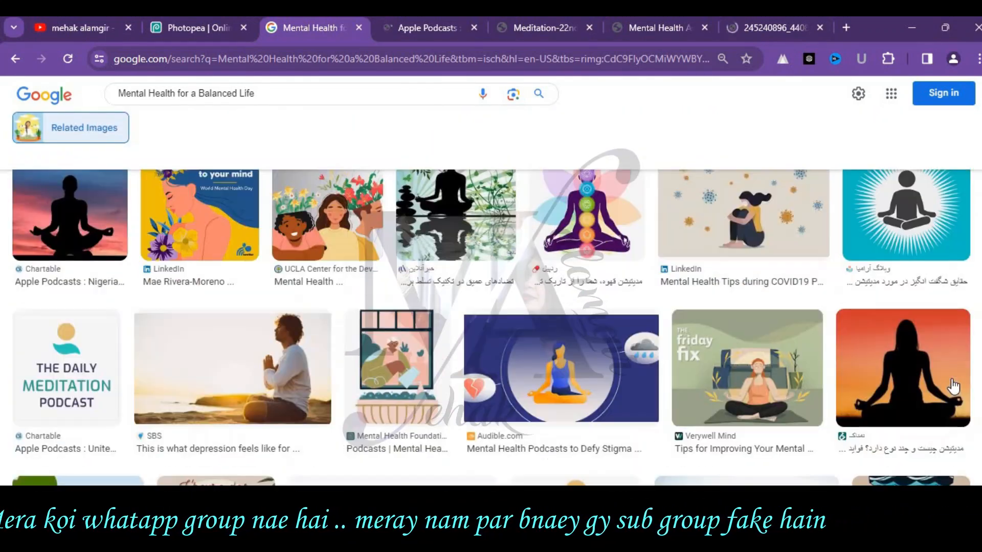
Preview the nbml.ir illustration of the meditating figure in a yellow hoodie and look through its related images.
{"action": "scroll", "coordinate": [954, 387], "scroll_direction": "up", "scroll_amount": 15}
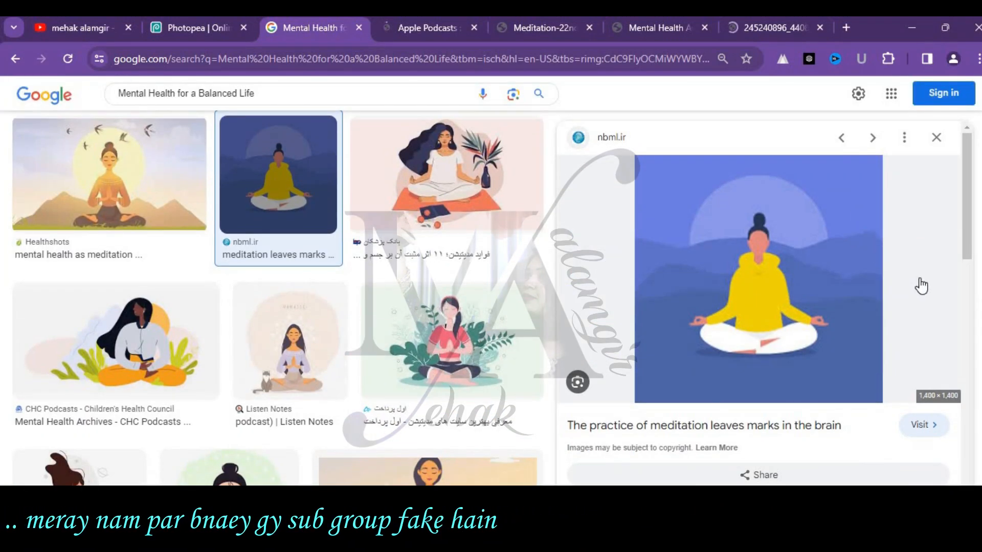
{"action": "scroll", "coordinate": [925, 281], "scroll_direction": "down", "scroll_amount": 5}
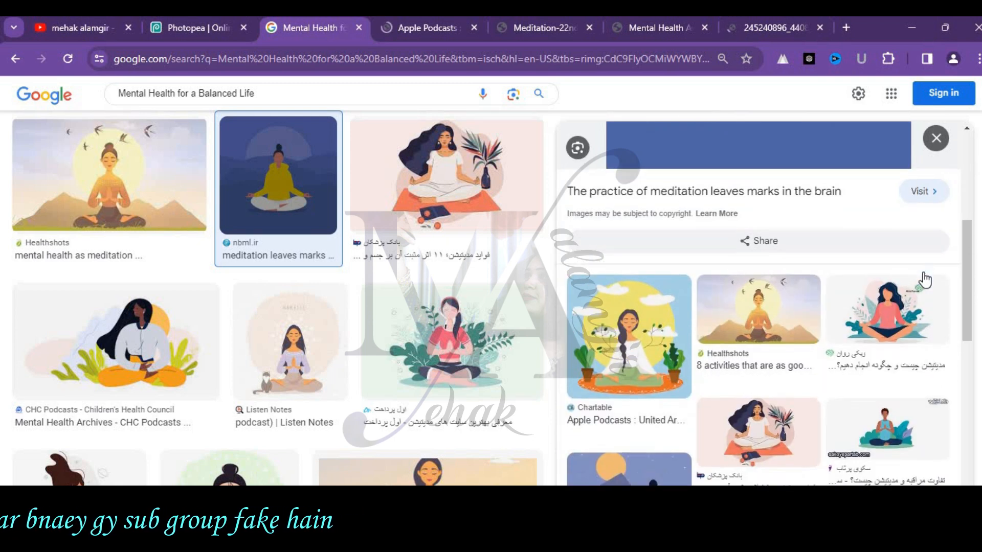
{"action": "scroll", "coordinate": [923, 272], "scroll_direction": "down", "scroll_amount": 3}
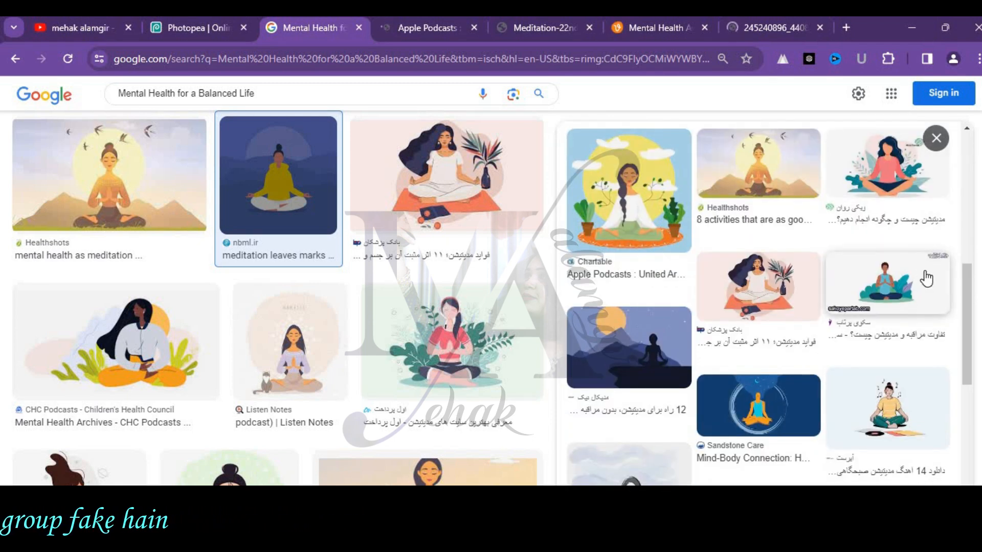
{"action": "scroll", "coordinate": [953, 270], "scroll_direction": "down", "scroll_amount": 1}
Select the related Chartable illustration of the braided woman meditating before a yellow sun and open the image in its own tab.
{"action": "left_click", "coordinate": [625, 142]}
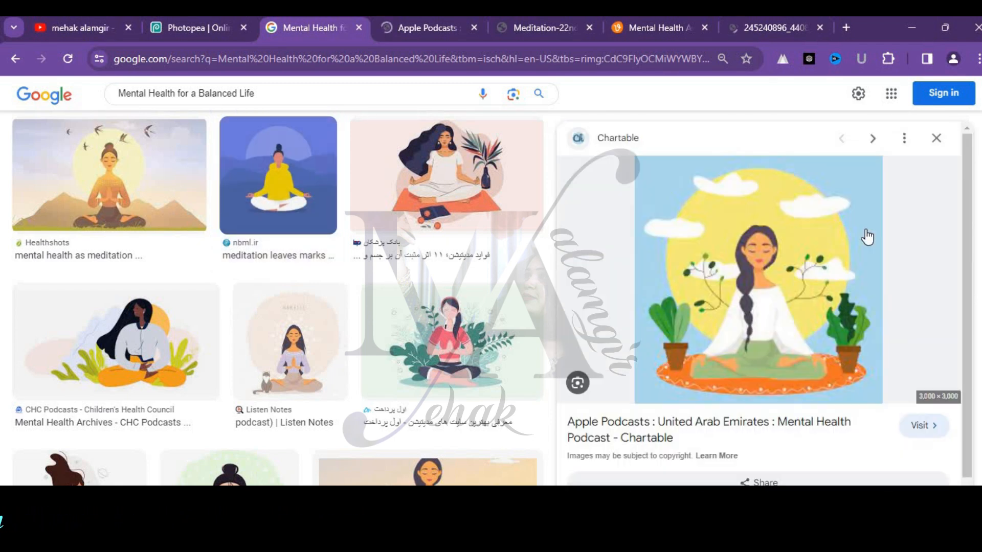
{"action": "right_click", "coordinate": [688, 257]}
{"action": "left_click", "coordinate": [792, 434]}
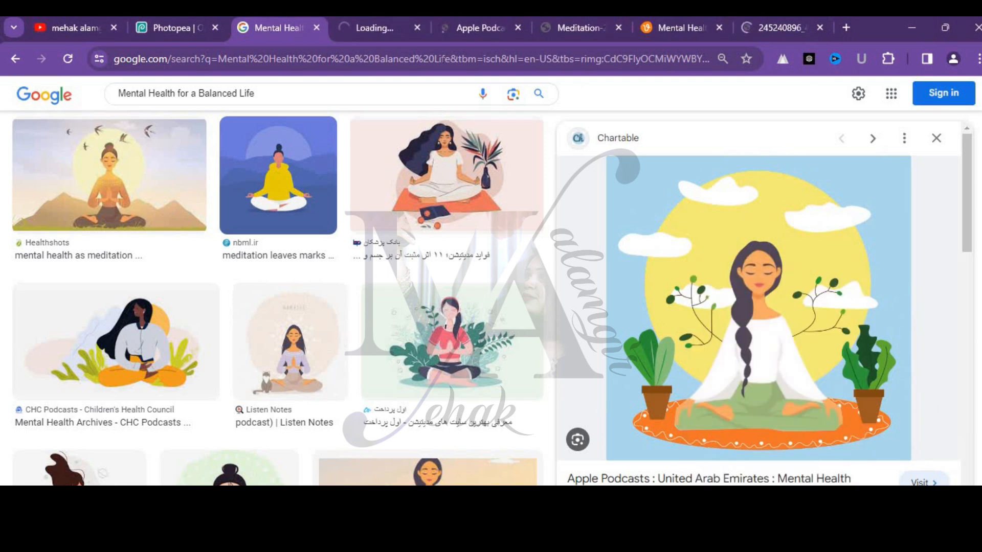
Look through Chartable's United Arab Emirates mental health podcast chart for artwork and close the page.
{"action": "left_click", "coordinate": [462, 29]}
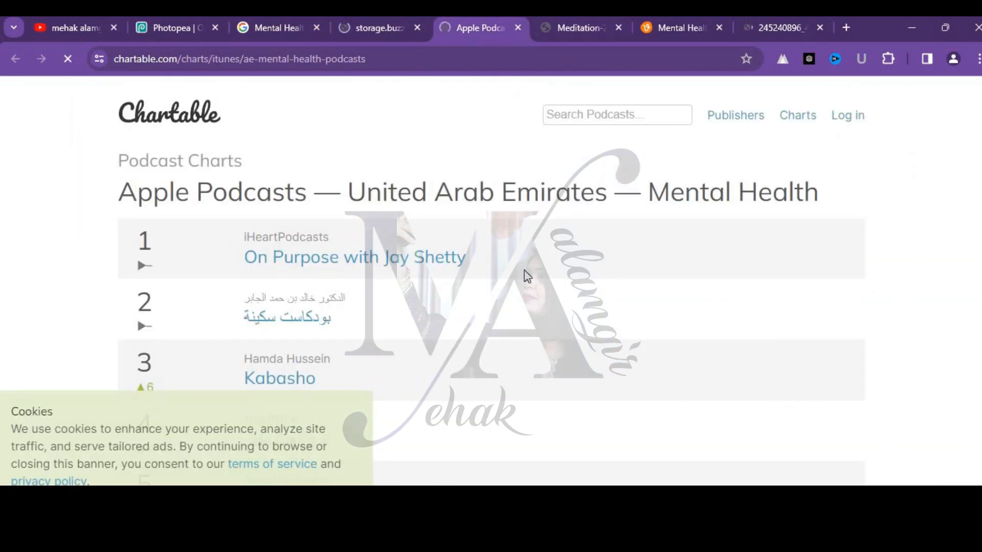
{"action": "scroll", "coordinate": [538, 266], "scroll_direction": "down", "scroll_amount": 5}
{"action": "scroll", "coordinate": [538, 266], "scroll_direction": "down", "scroll_amount": 20}
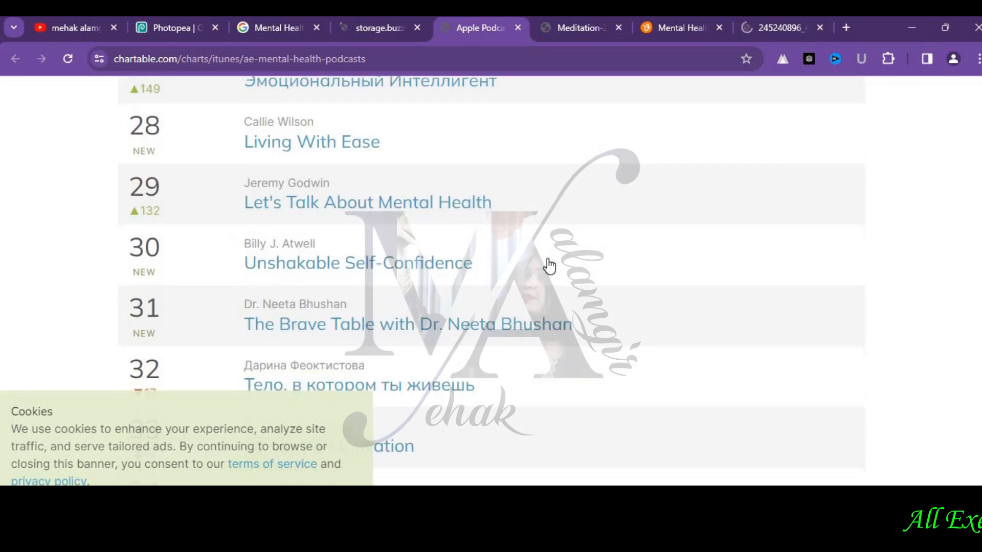
{"action": "scroll", "coordinate": [551, 266], "scroll_direction": "down", "scroll_amount": 10}
{"action": "left_click", "coordinate": [518, 28]}
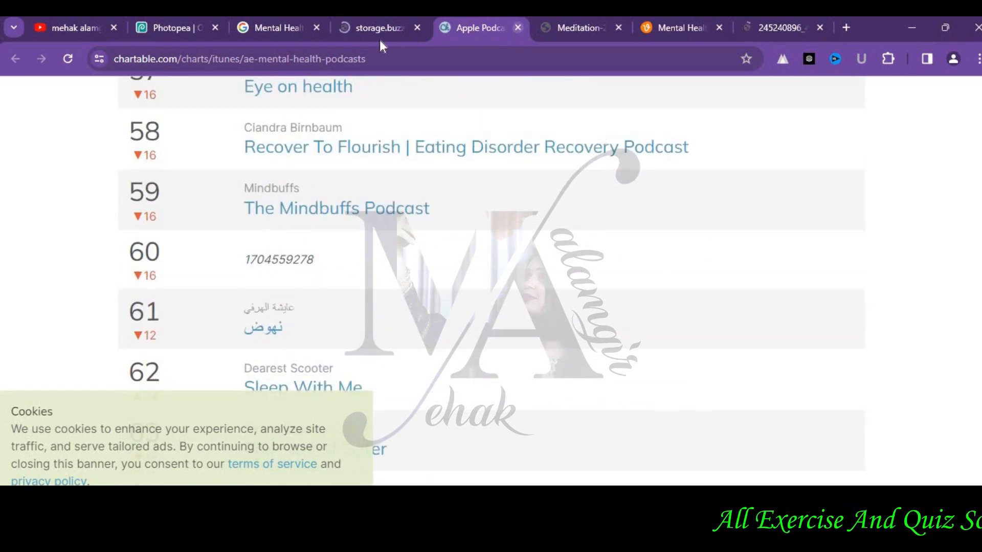
Open the braided-woman meditation image from the Chartable preview in another new tab and display it at full size.
{"action": "left_click", "coordinate": [380, 40]}
{"action": "left_click", "coordinate": [309, 37]}
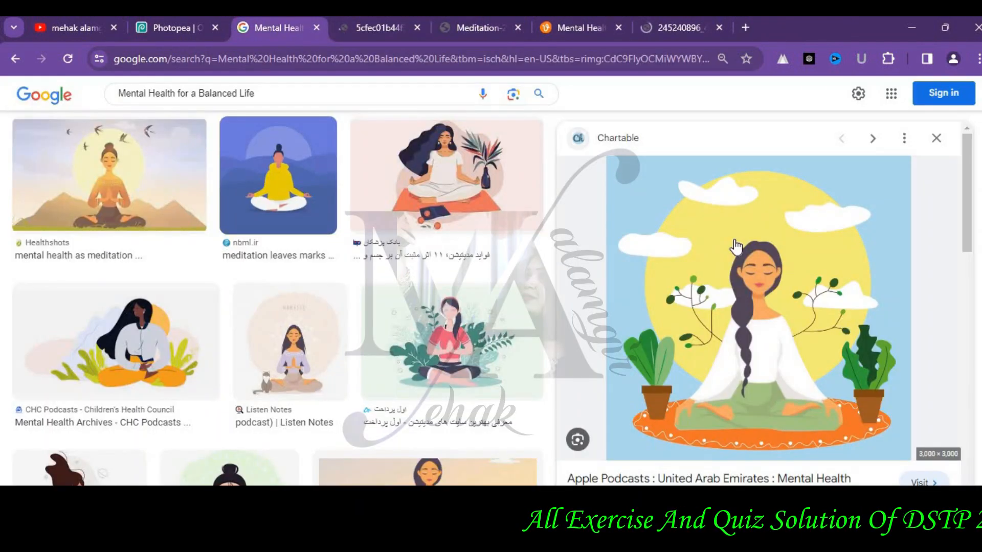
{"action": "right_click", "coordinate": [735, 241]}
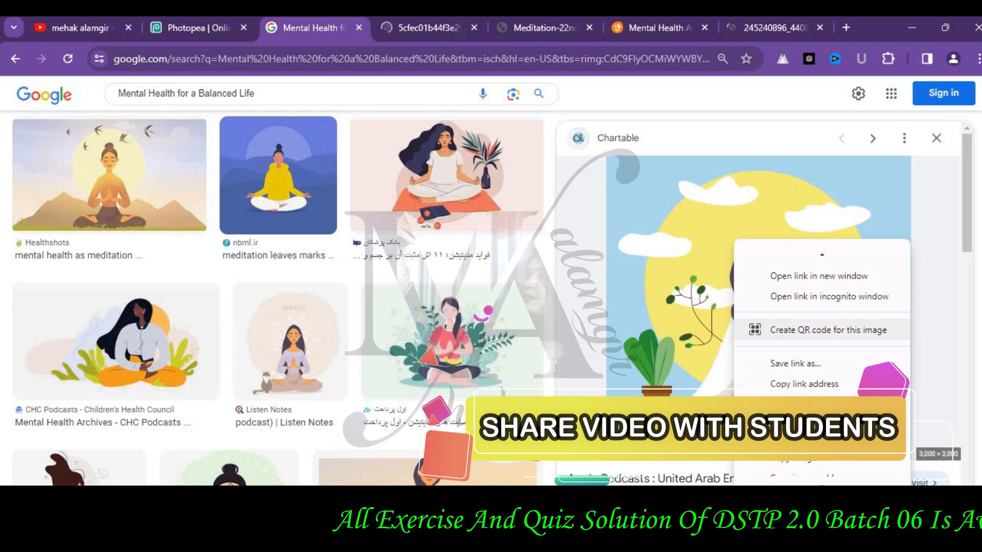
{"action": "left_click", "coordinate": [782, 418]}
{"action": "left_click", "coordinate": [473, 30]}
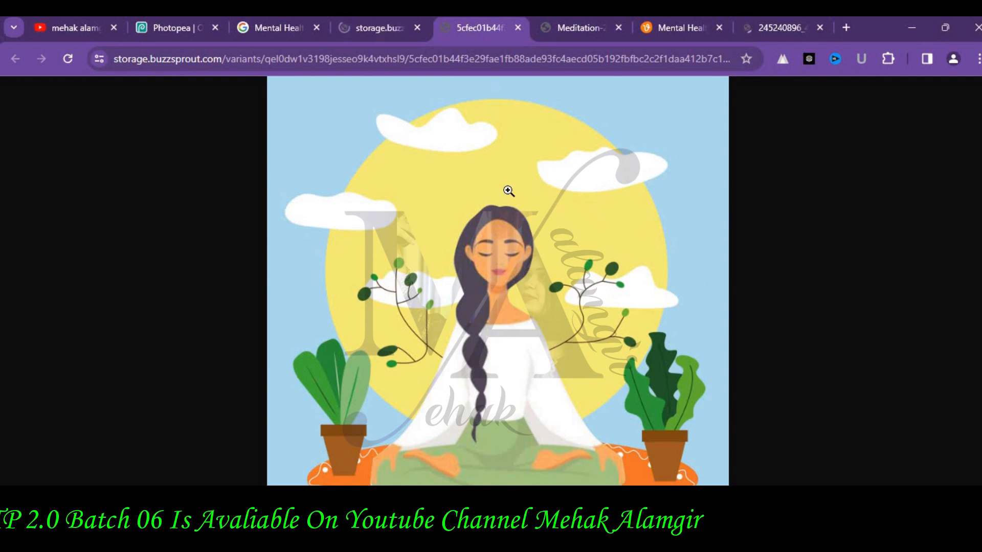
Compare the full-size braided-woman illustration with the Healthshots sunrise picture and the Vecteezy illustrations.
{"action": "left_click", "coordinate": [571, 29]}
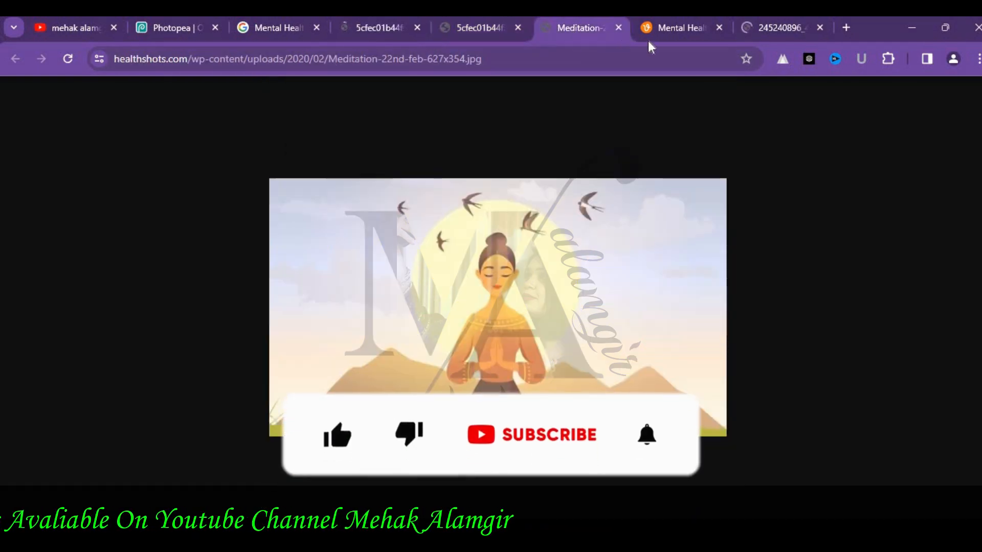
{"action": "left_click", "coordinate": [685, 31]}
{"action": "left_click", "coordinate": [476, 40]}
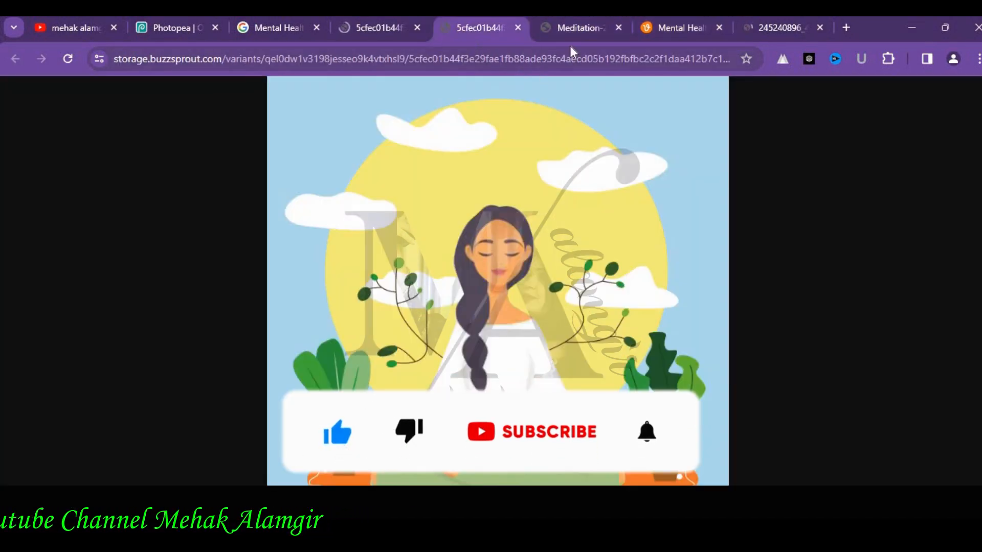
{"action": "left_click", "coordinate": [570, 36]}
{"action": "left_click", "coordinate": [466, 30]}
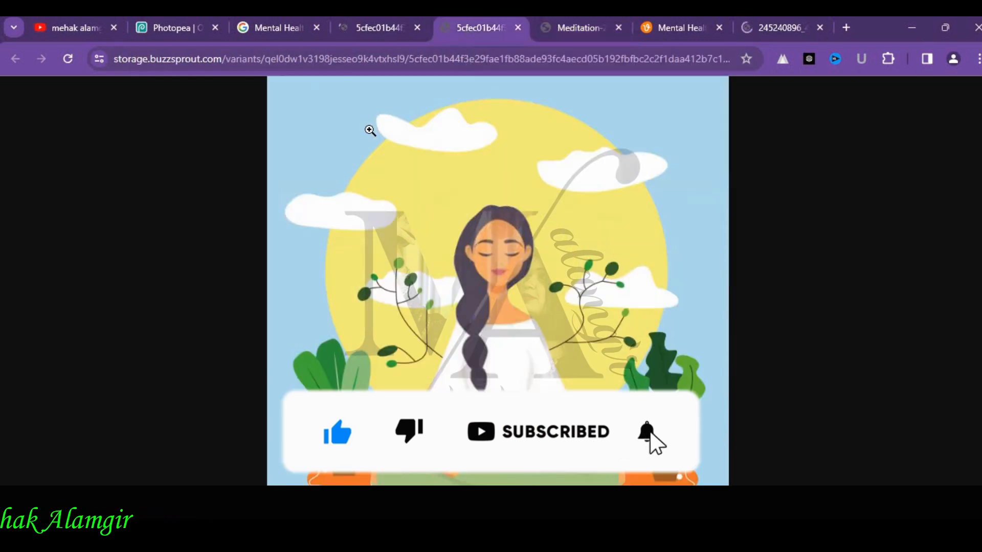
{"action": "left_click", "coordinate": [591, 32]}
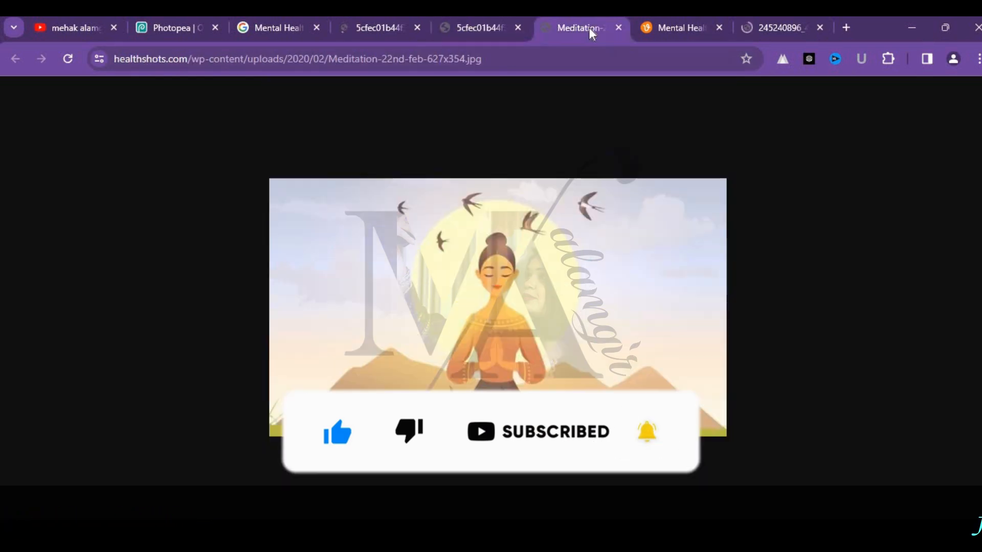
{"action": "left_click", "coordinate": [441, 32]}
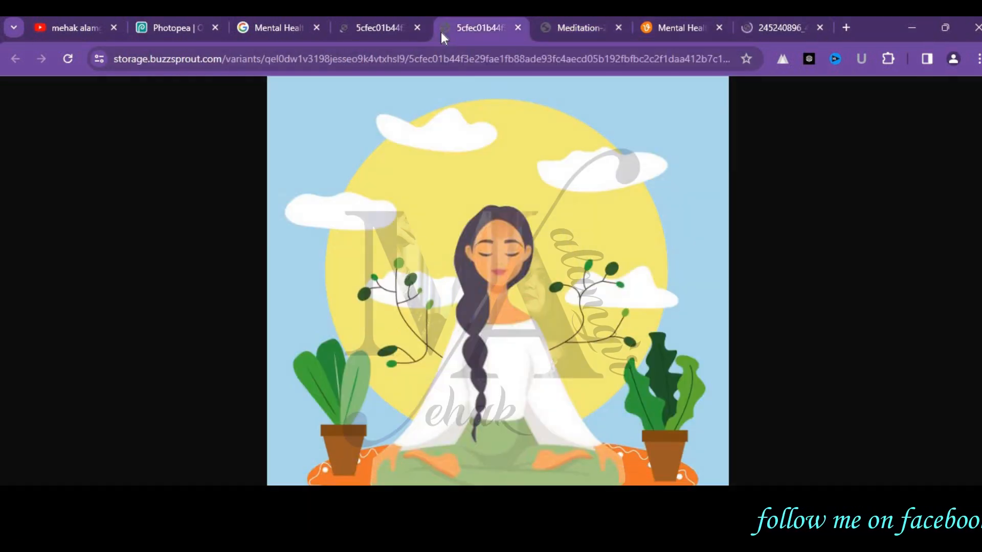
{"action": "left_click", "coordinate": [665, 27]}
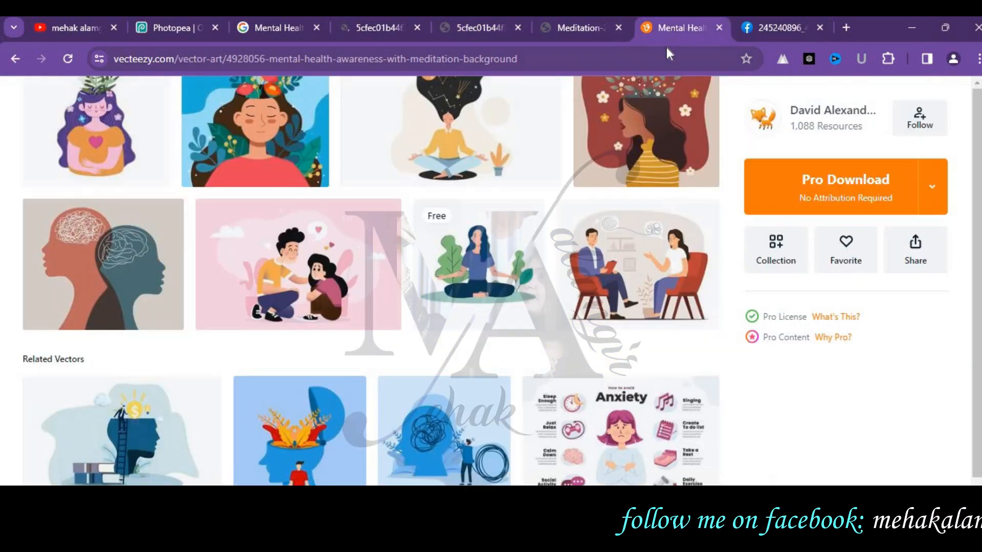
Close the Vecteezy page and compare the woman meditating among potted plants with the braided-woman illustration.
{"action": "left_click", "coordinate": [719, 28]}
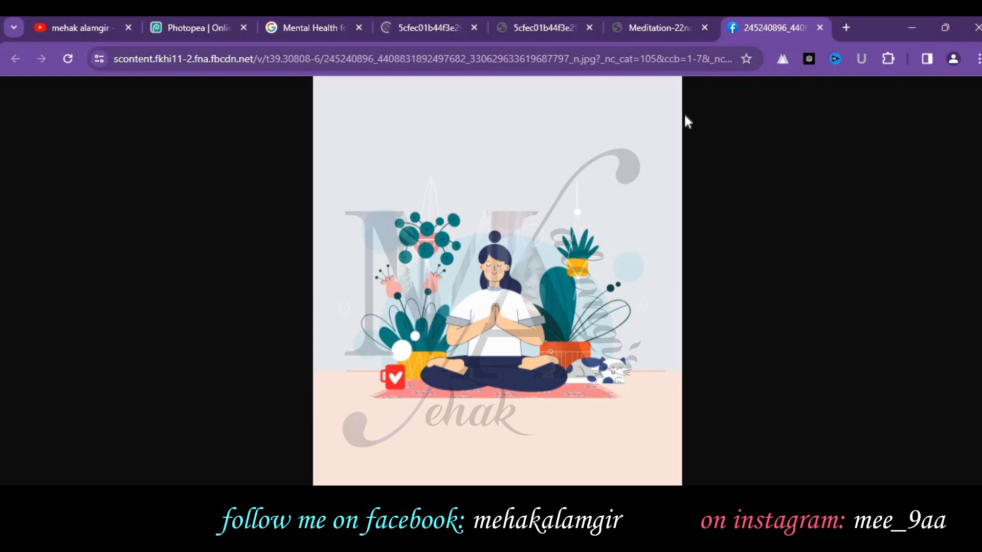
{"action": "left_click", "coordinate": [654, 20]}
{"action": "left_click", "coordinate": [543, 35]}
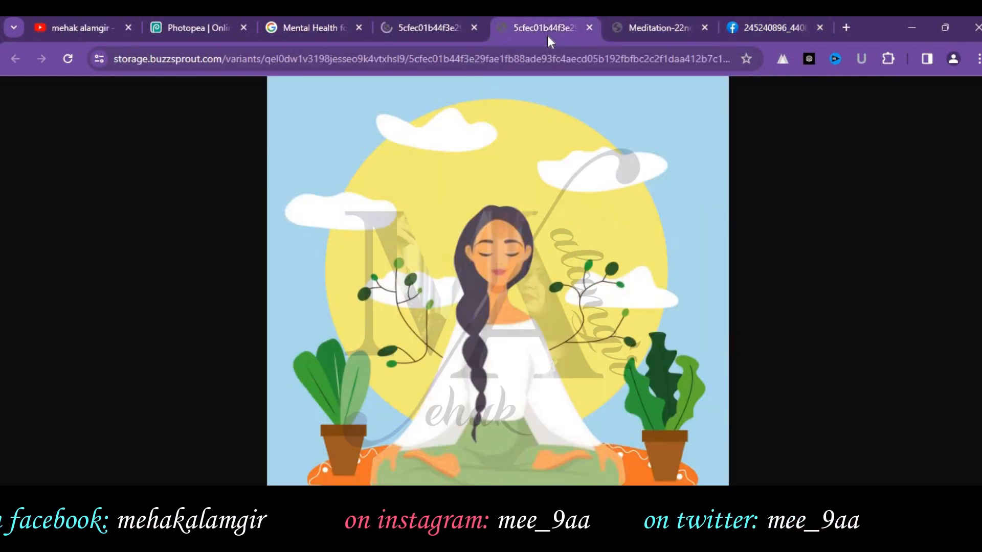
{"action": "left_click", "coordinate": [762, 27]}
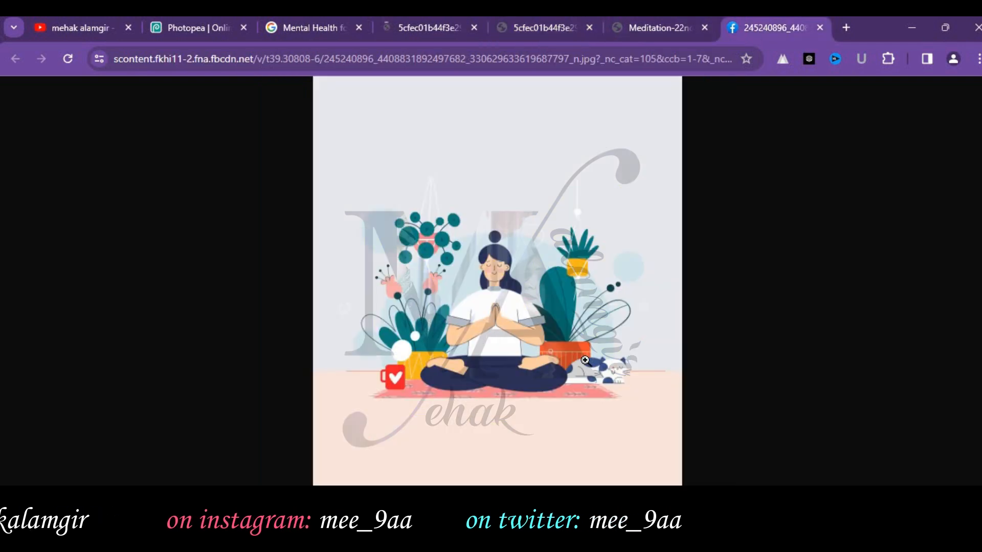
{"action": "left_click", "coordinate": [463, 34]}
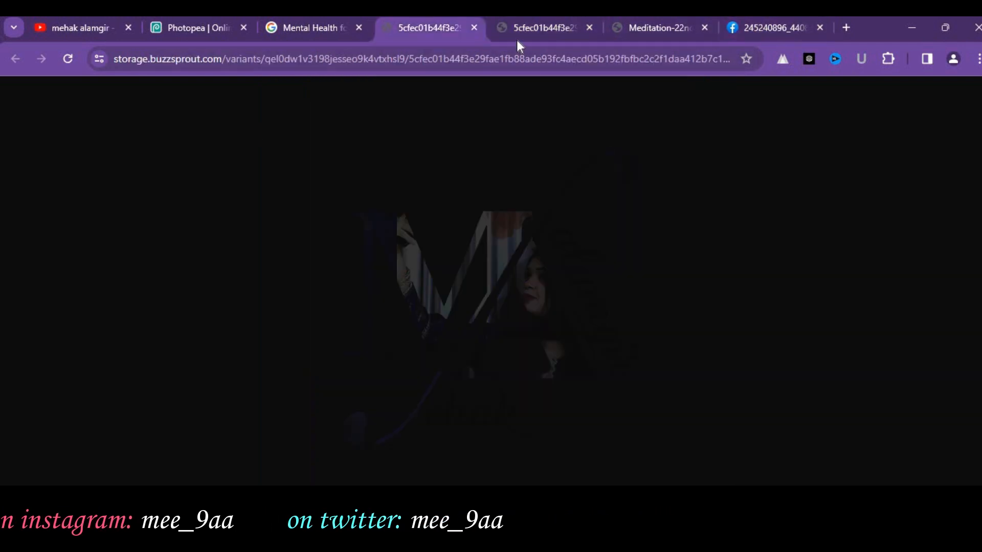
{"action": "left_click", "coordinate": [519, 38]}
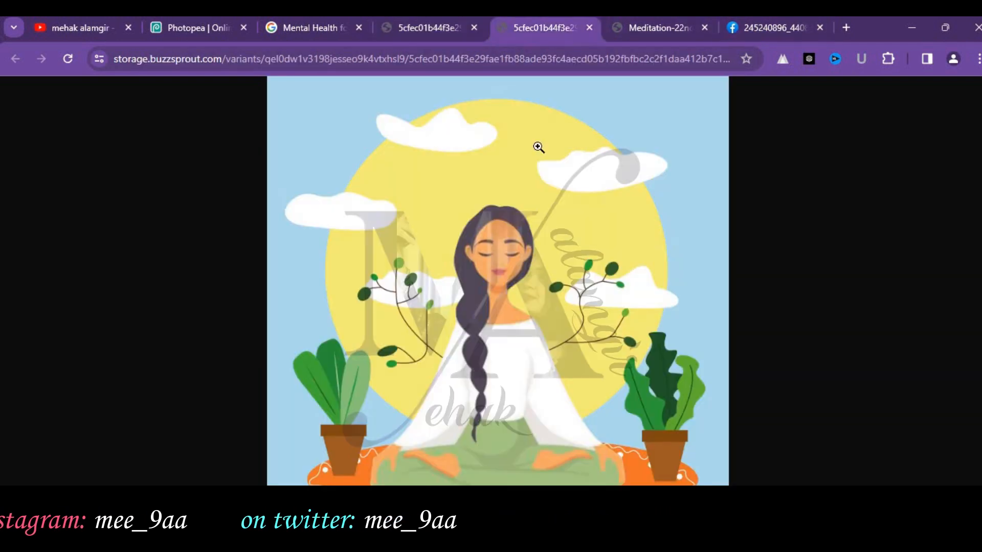
Save the illustration of the woman meditating among potted plants to the Desktop under its default file name.
{"action": "left_click", "coordinate": [787, 29]}
{"action": "right_click", "coordinate": [515, 183]}
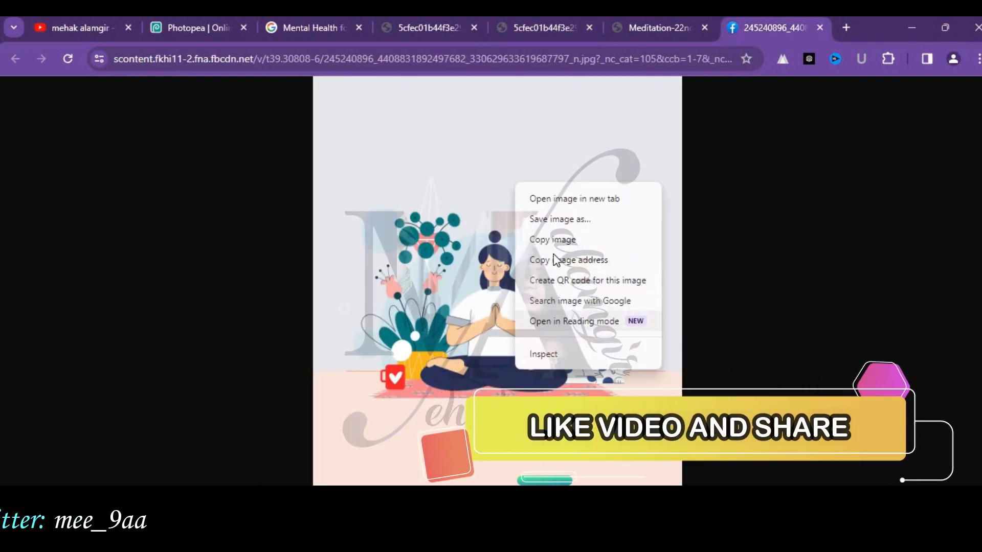
{"action": "left_click", "coordinate": [558, 229]}
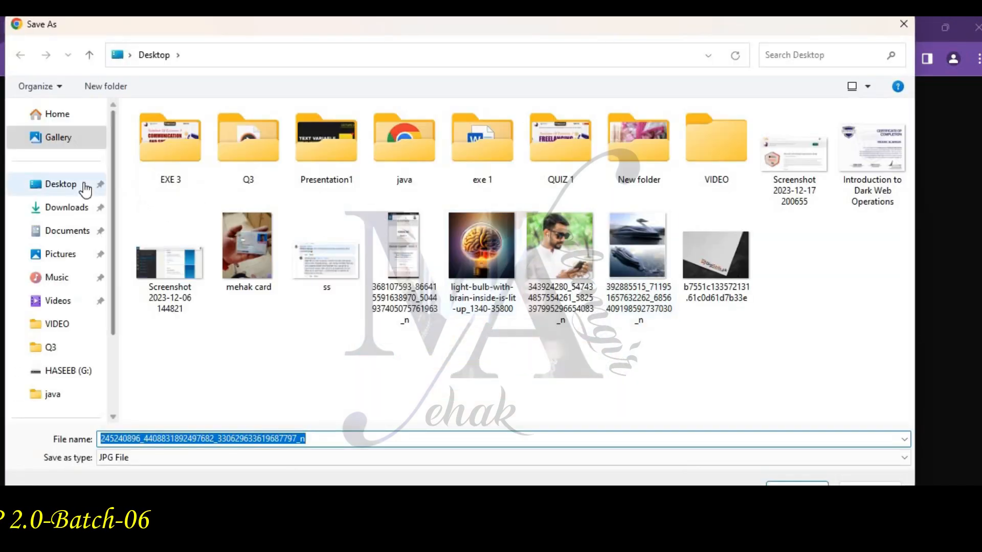
{"action": "left_click", "coordinate": [83, 185]}
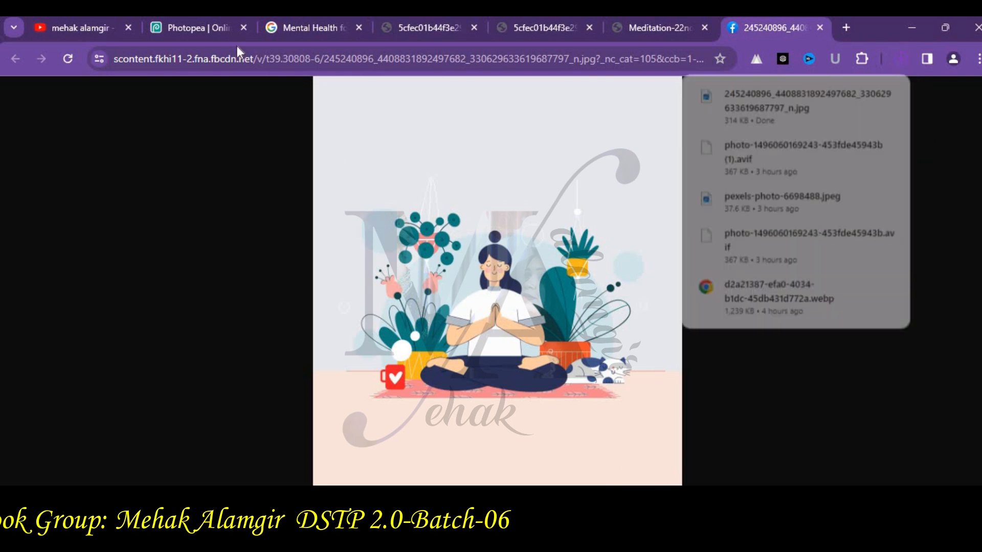
Leave the blank Photopea document, switch to Photoshop and open the saved plant-room meditation illustration from the Desktop.
{"action": "left_click", "coordinate": [195, 31]}
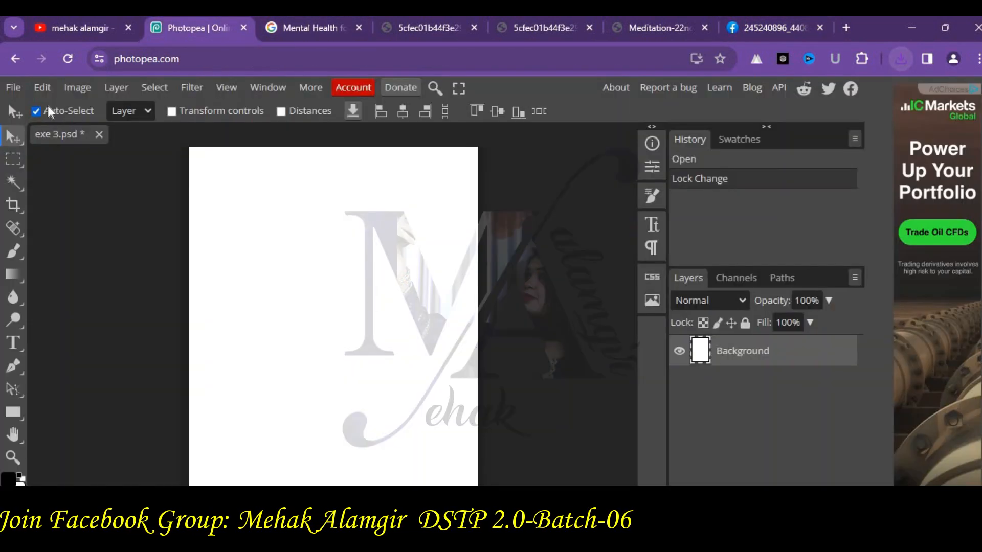
{"action": "left_click", "coordinate": [17, 90]}
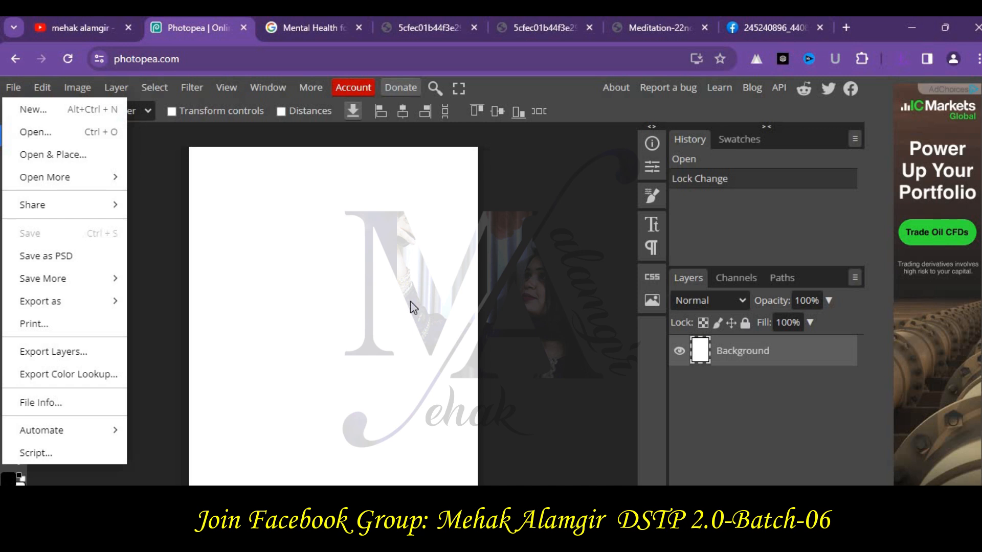
{"action": "left_click", "coordinate": [979, 301]}
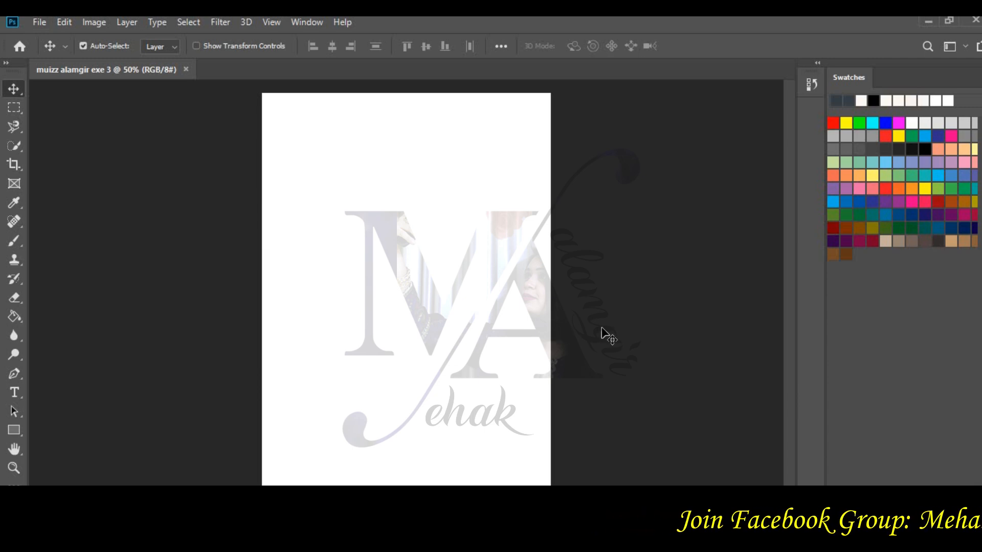
{"action": "left_click", "coordinate": [38, 22]}
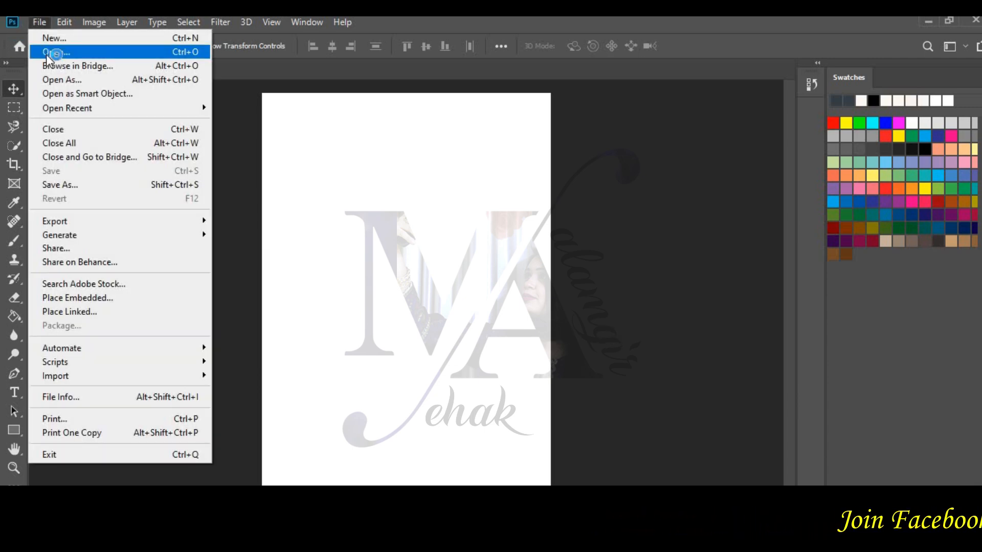
{"action": "left_click", "coordinate": [48, 53]}
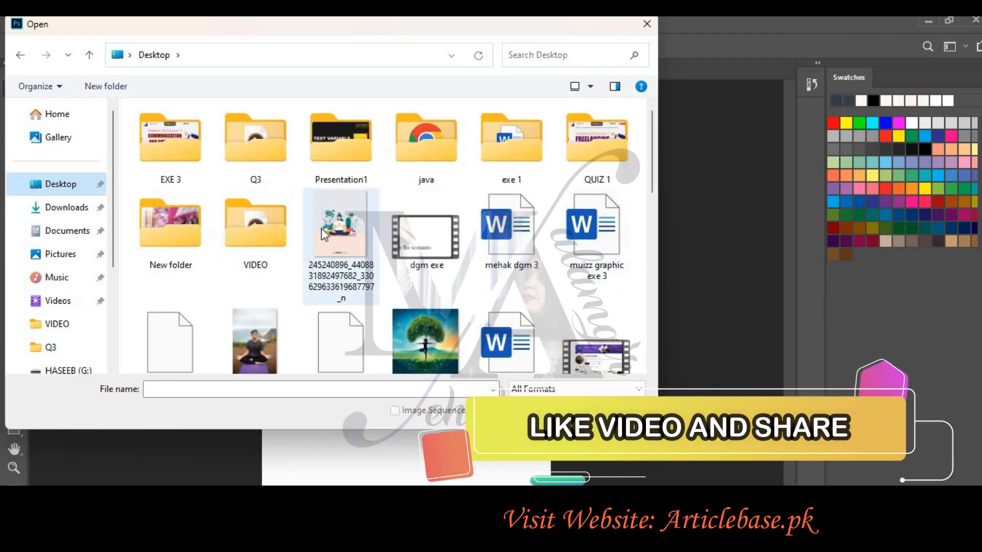
{"action": "left_click", "coordinate": [321, 228]}
{"action": "left_click", "coordinate": [548, 411]}
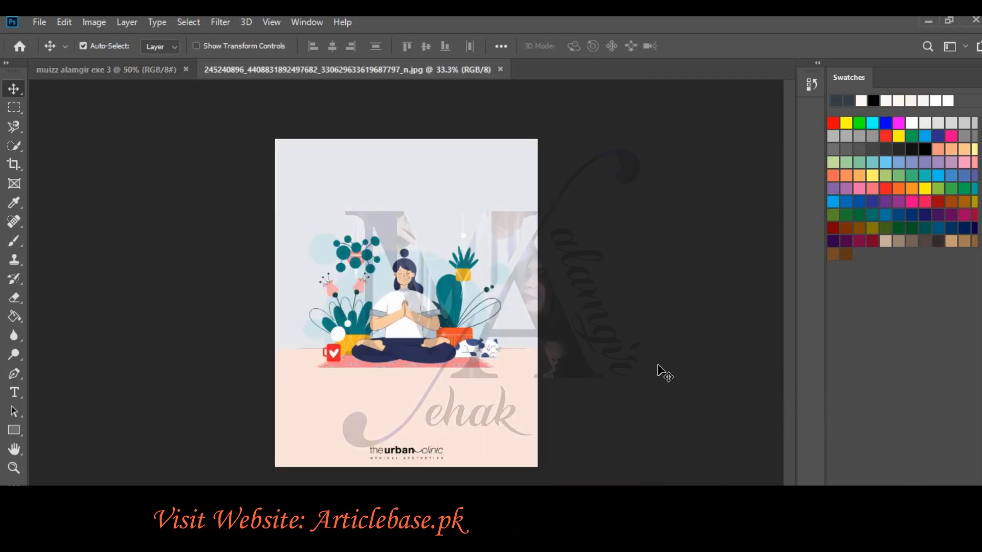
Crop the illustration's lower edge to a height of 17 in, cutting off the strip with the clinic logo.
{"action": "left_click", "coordinate": [13, 166]}
{"action": "left_click_drag", "start_coordinate": [409, 469], "coordinate": [421, 453]}
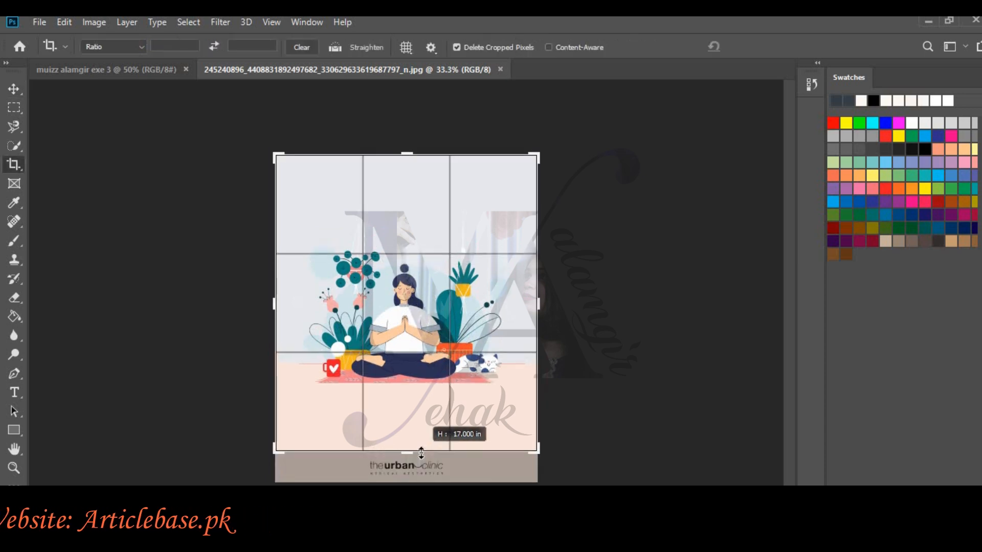
{"action": "key", "text": "Return"}
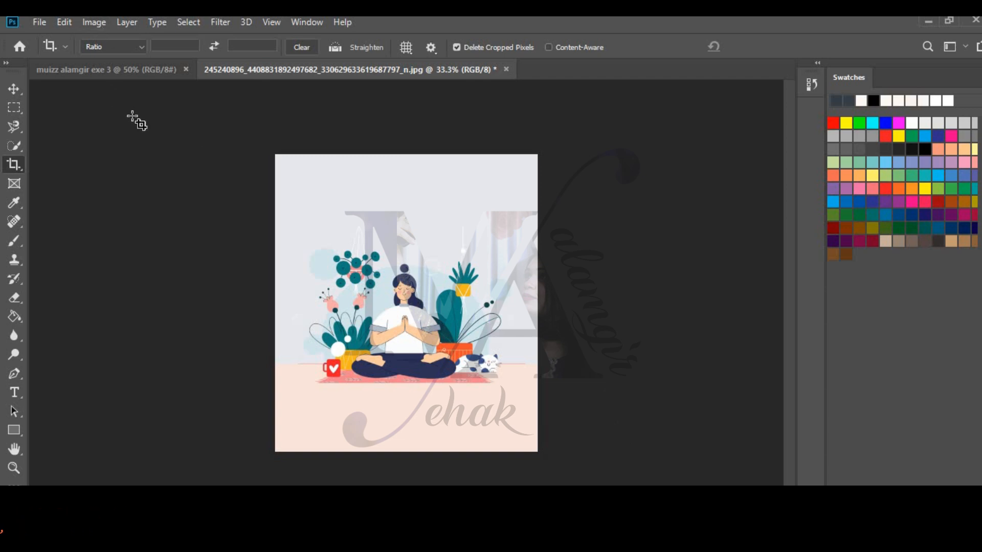
Apply Auto Tone, Auto Contrast and Auto Color to the cropped illustration.
{"action": "left_click", "coordinate": [93, 23]}
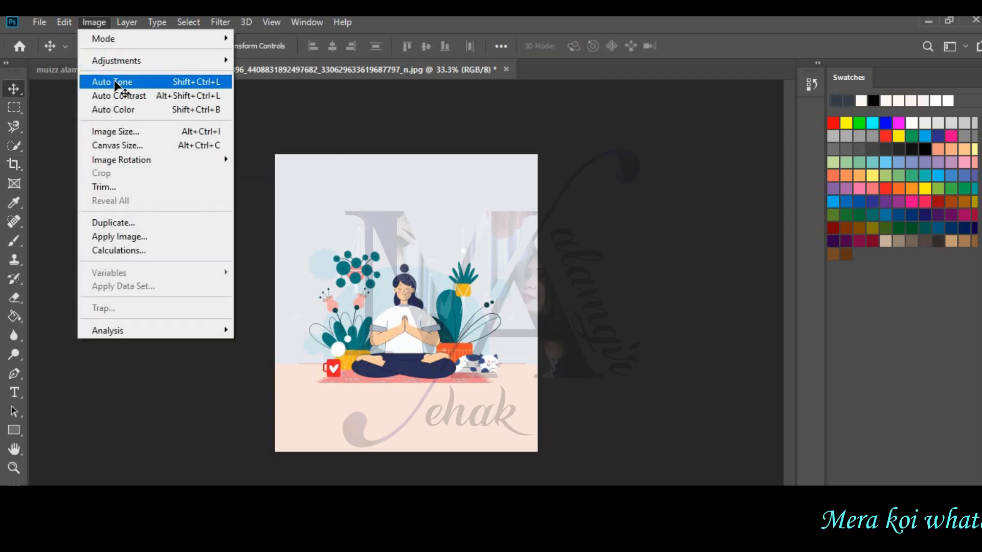
{"action": "left_click", "coordinate": [115, 83]}
{"action": "left_click", "coordinate": [104, 23]}
{"action": "left_click", "coordinate": [112, 96]}
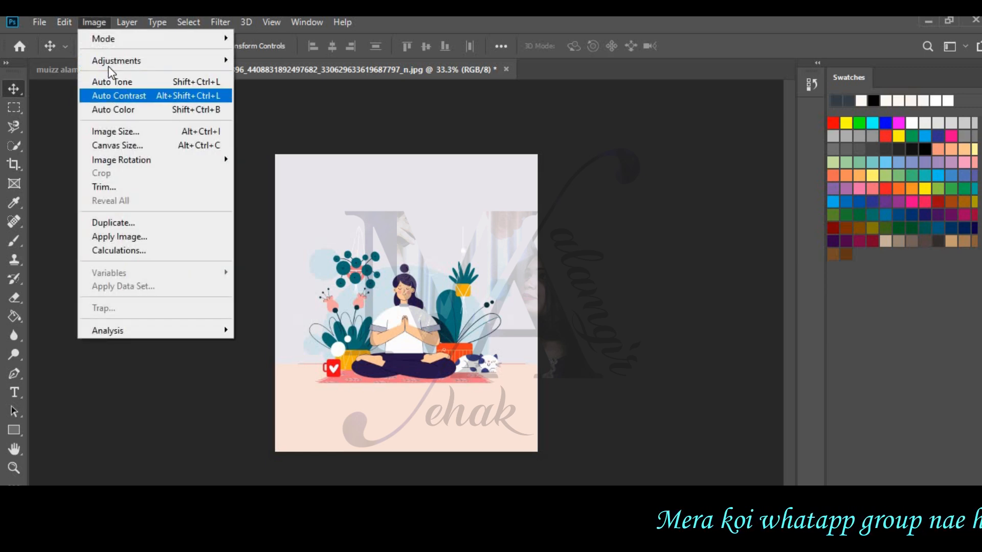
{"action": "left_click", "coordinate": [97, 21]}
{"action": "left_click", "coordinate": [116, 112]}
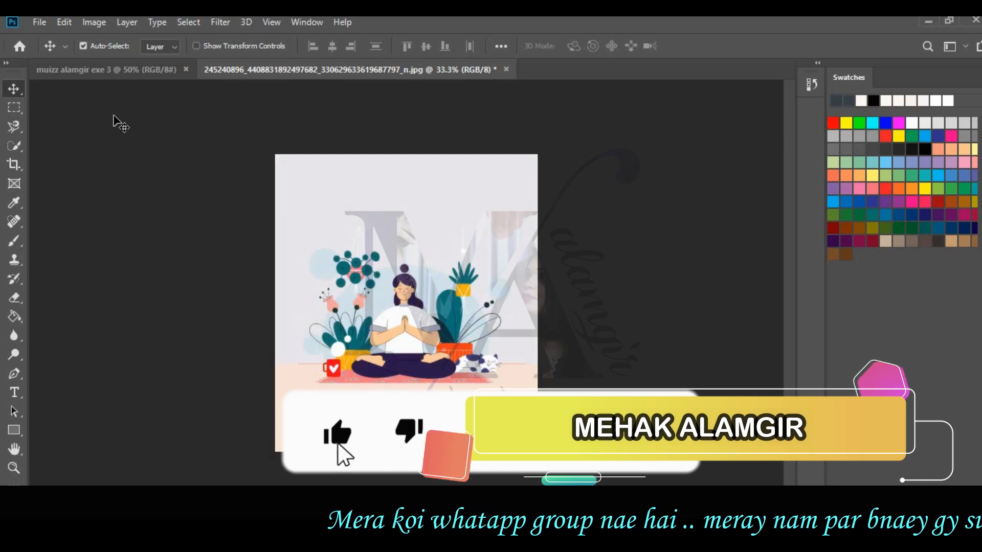
Try a brightness of 12 and a contrast of -14 on the illustration.
{"action": "left_click", "coordinate": [94, 22]}
{"action": "mouse_move", "coordinate": [205, 60]}
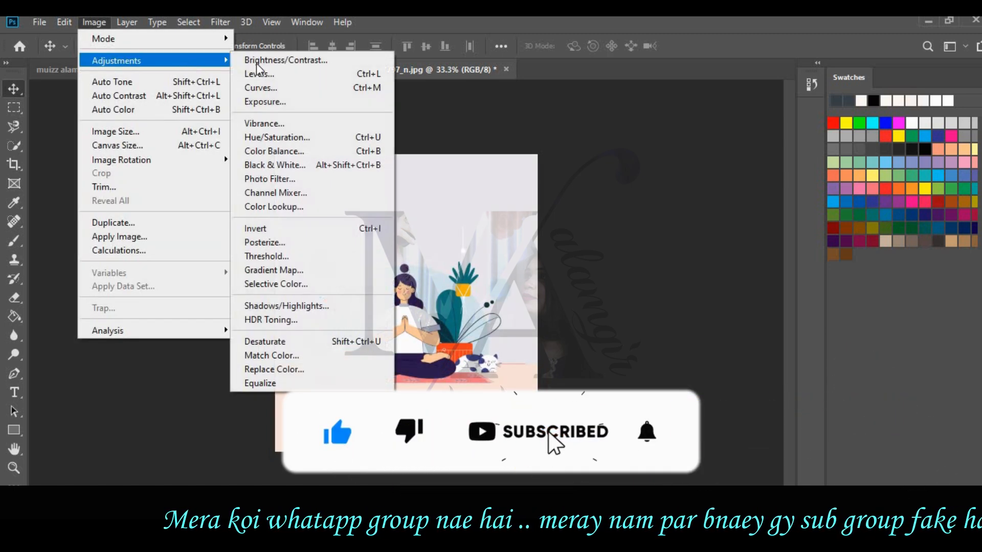
{"action": "left_click", "coordinate": [354, 63]}
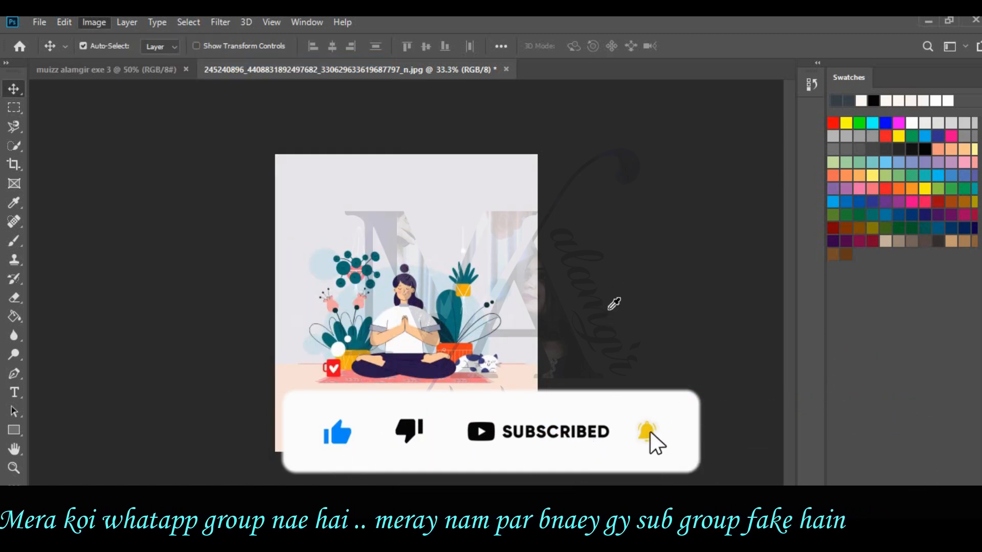
{"action": "key", "text": "Down"}
{"action": "key", "text": "Down"}
{"action": "key", "text": "Down"}
{"action": "key", "text": "Down"}
{"action": "key", "text": "Down"}
{"action": "left_click", "coordinate": [604, 178]}
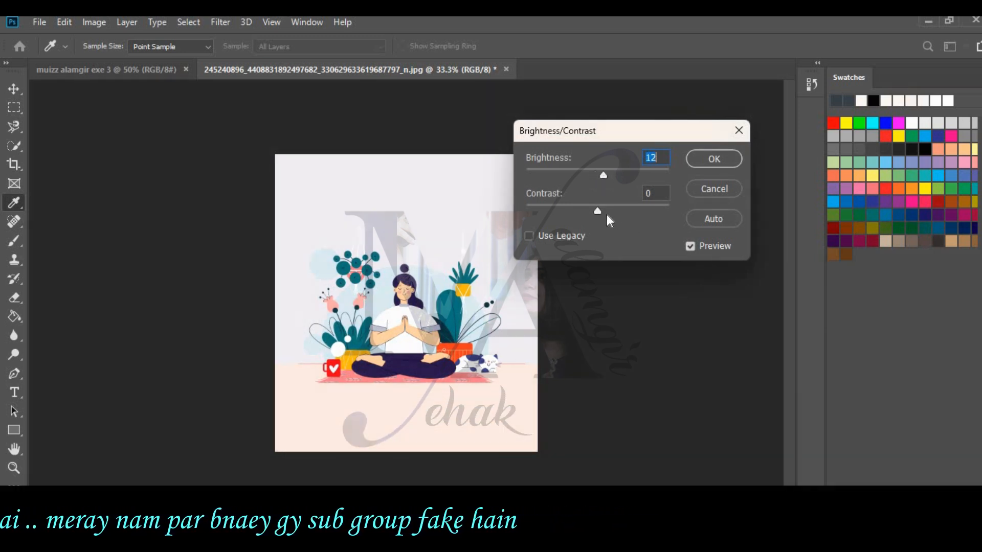
{"action": "left_click", "coordinate": [598, 213]}
{"action": "left_click_drag", "start_coordinate": [603, 212], "coordinate": [573, 219]}
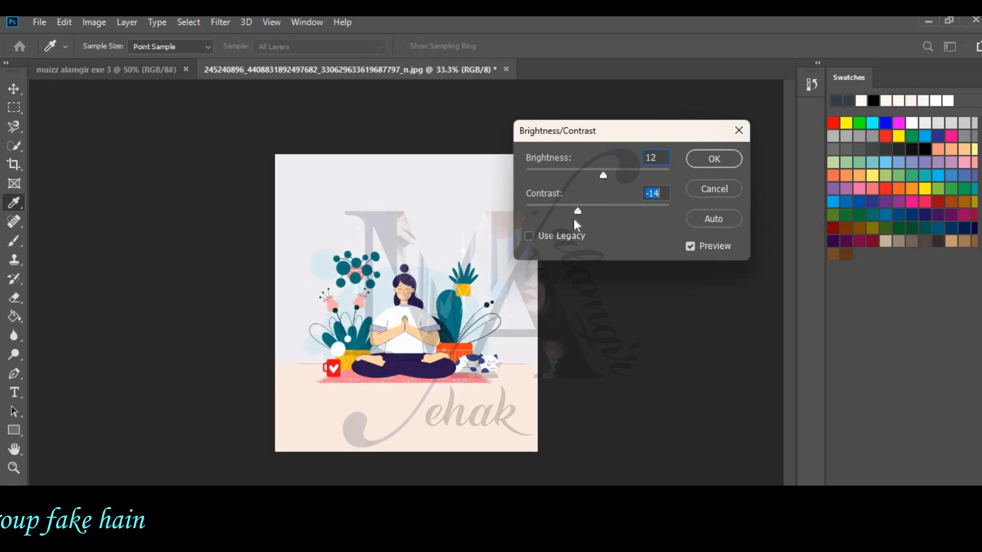
{"action": "left_click", "coordinate": [718, 191]}
Reopen the Brightness/Contrast adjustment for the illustration and accept it with both values at 0.
{"action": "left_click", "coordinate": [103, 29]}
{"action": "mouse_move", "coordinate": [153, 61]}
{"action": "left_click", "coordinate": [287, 60]}
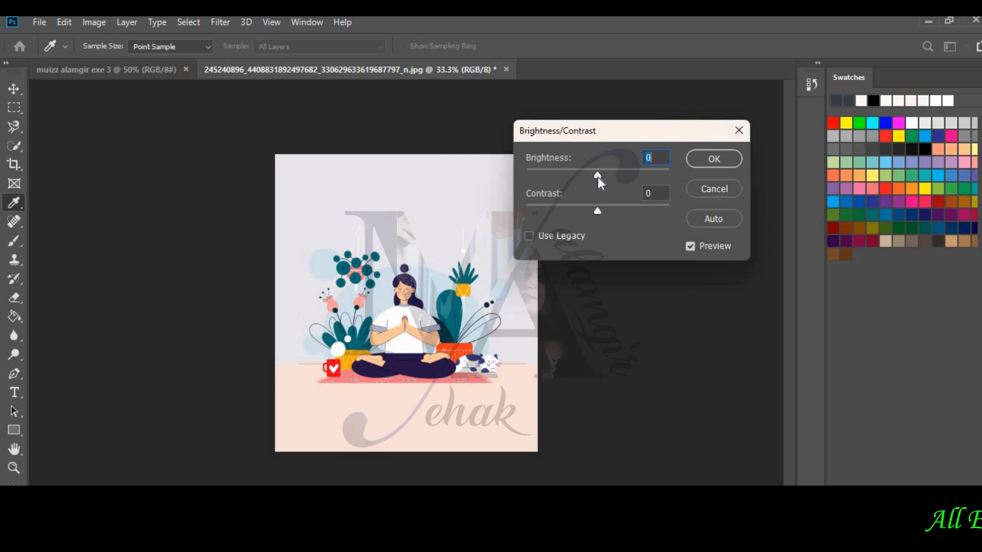
{"action": "left_click", "coordinate": [732, 159]}
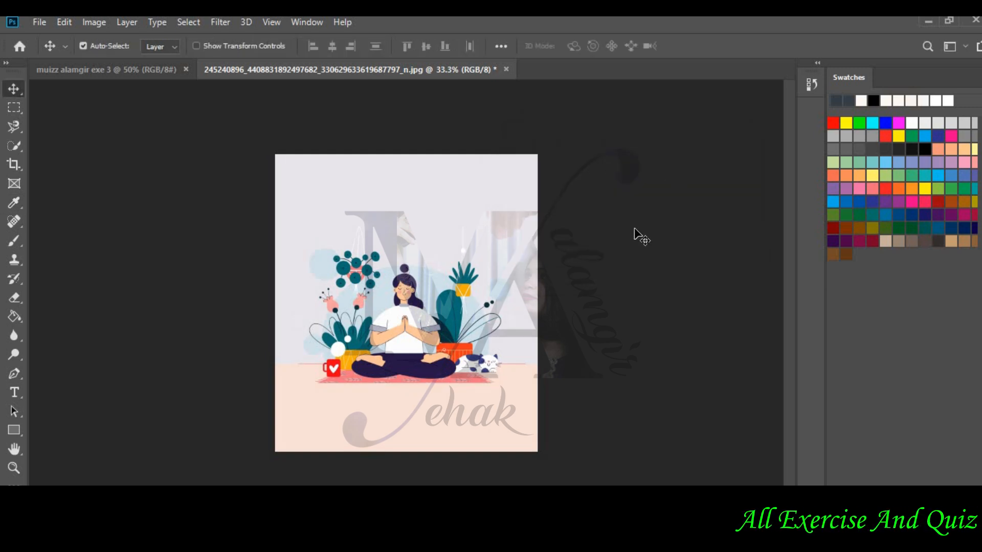
Resample the illustration to a resolution of 300 pixels/inch with Preserve Details 2.0.
{"action": "left_click", "coordinate": [88, 23]}
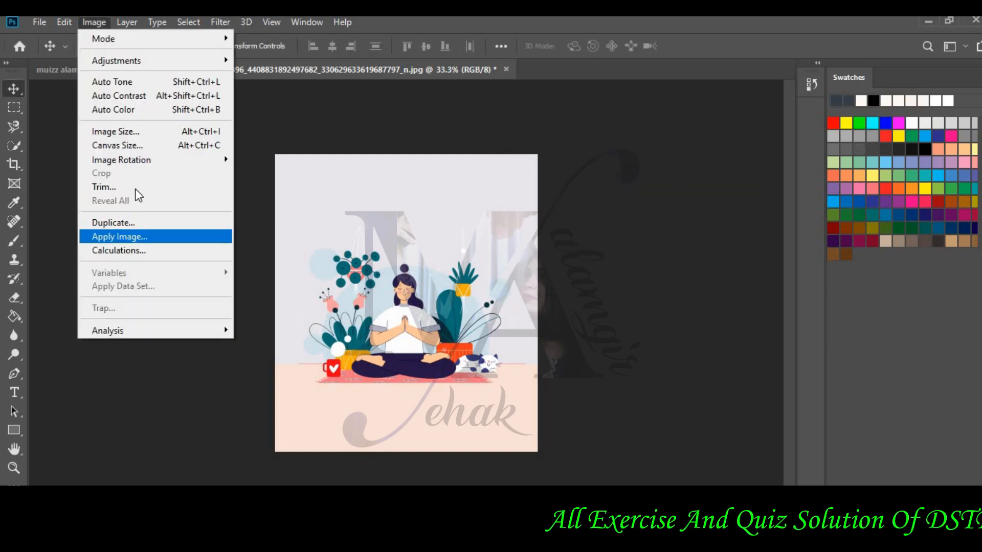
{"action": "left_click", "coordinate": [164, 132]}
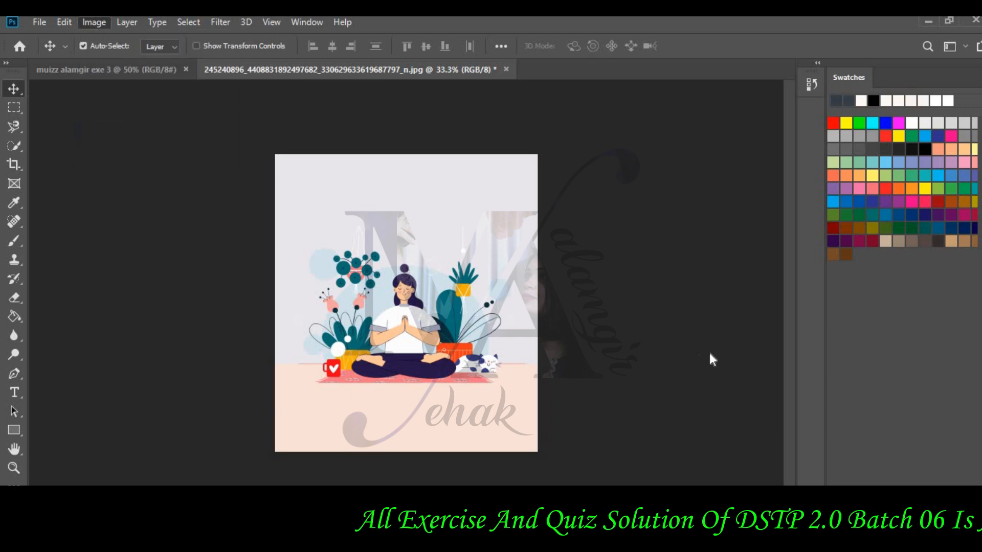
{"action": "left_click_drag", "start_coordinate": [580, 221], "coordinate": [563, 221]}
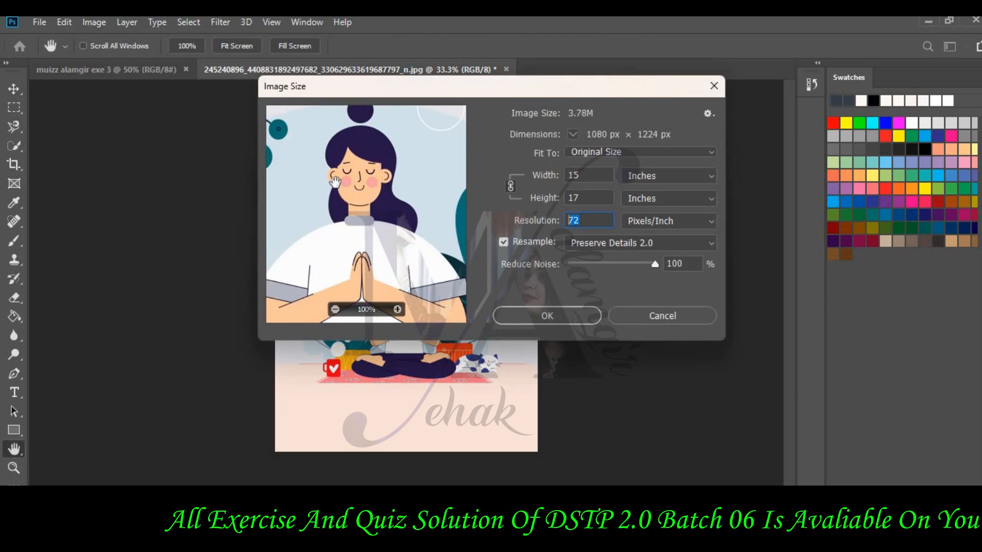
{"action": "type", "text": "300"}
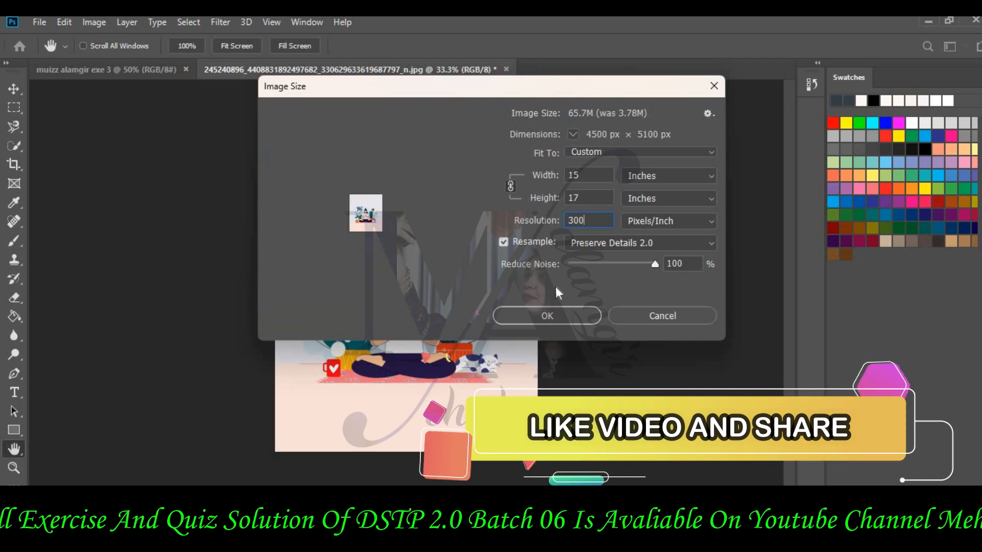
{"action": "left_click", "coordinate": [557, 314]}
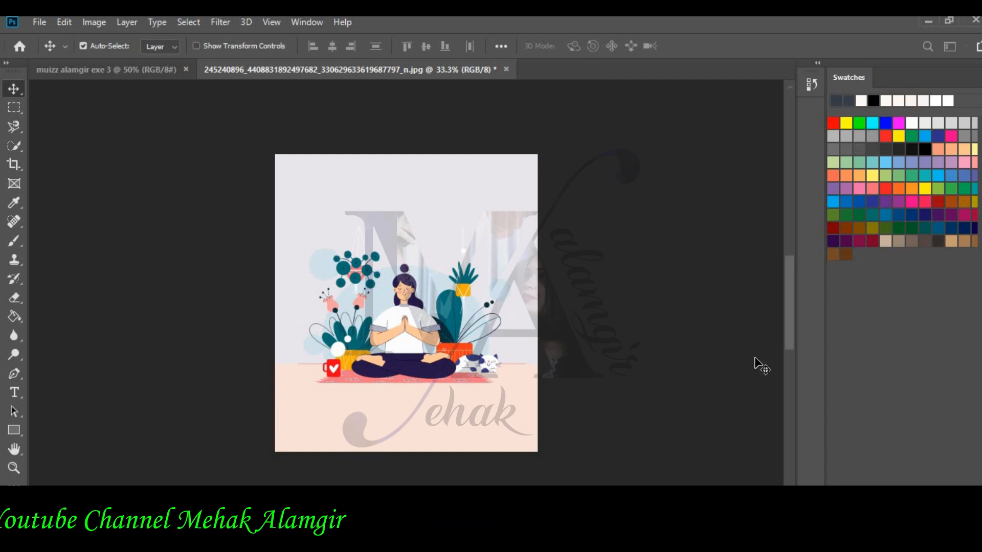
{"action": "key", "text": "ctrl+1"}
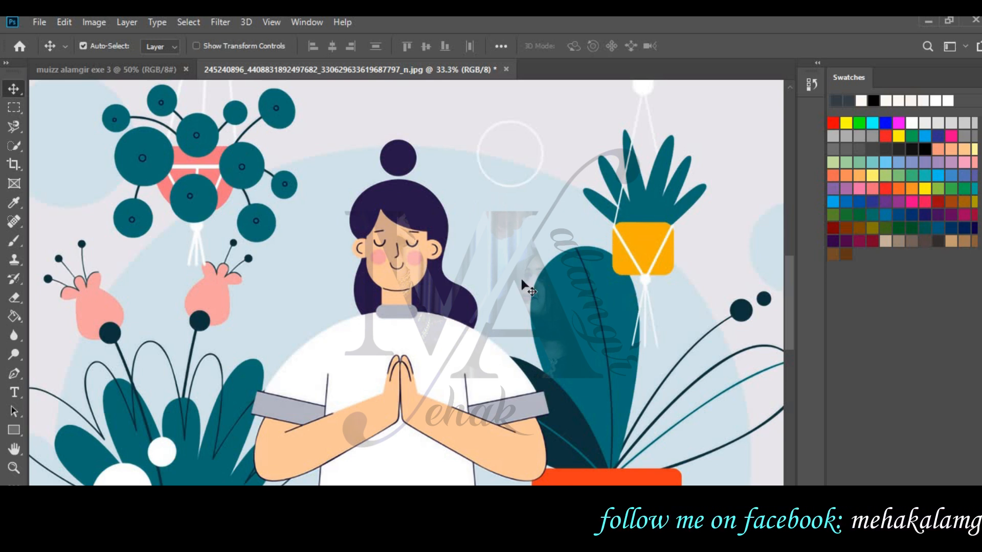
Float the illustration in its own window and copy it onto the blank exercise 3 document.
{"action": "left_click_drag", "start_coordinate": [275, 70], "coordinate": [542, 183]}
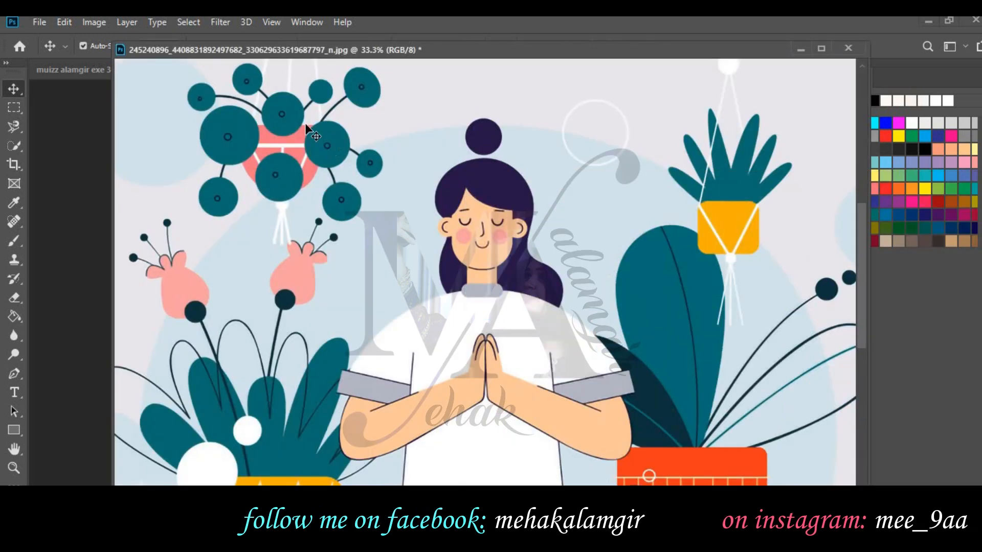
{"action": "left_click_drag", "start_coordinate": [191, 53], "coordinate": [579, 104]}
{"action": "left_click_drag", "start_coordinate": [660, 220], "coordinate": [410, 214]}
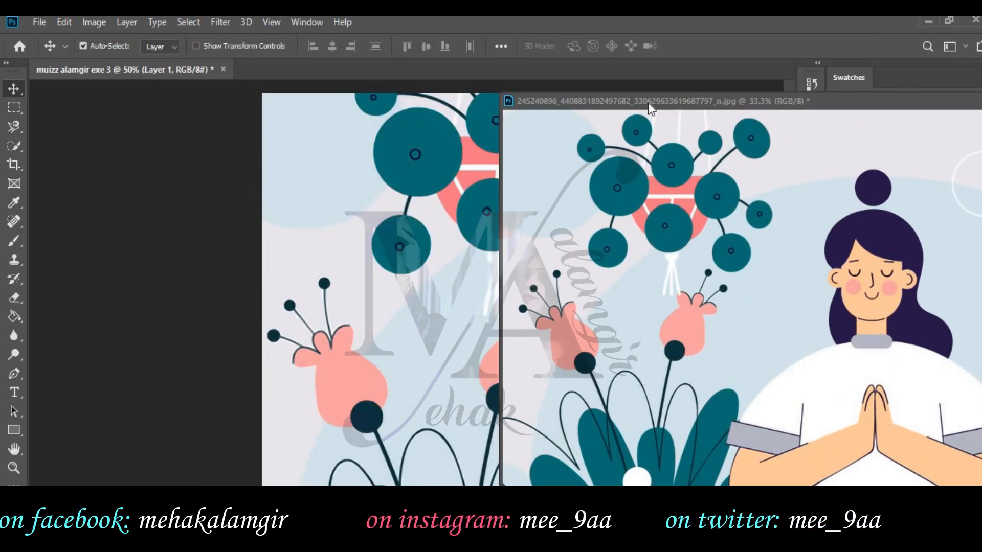
Close the source illustration's floating window without saving its changes.
{"action": "left_click_drag", "start_coordinate": [648, 102], "coordinate": [331, 106]}
{"action": "left_click", "coordinate": [929, 105]}
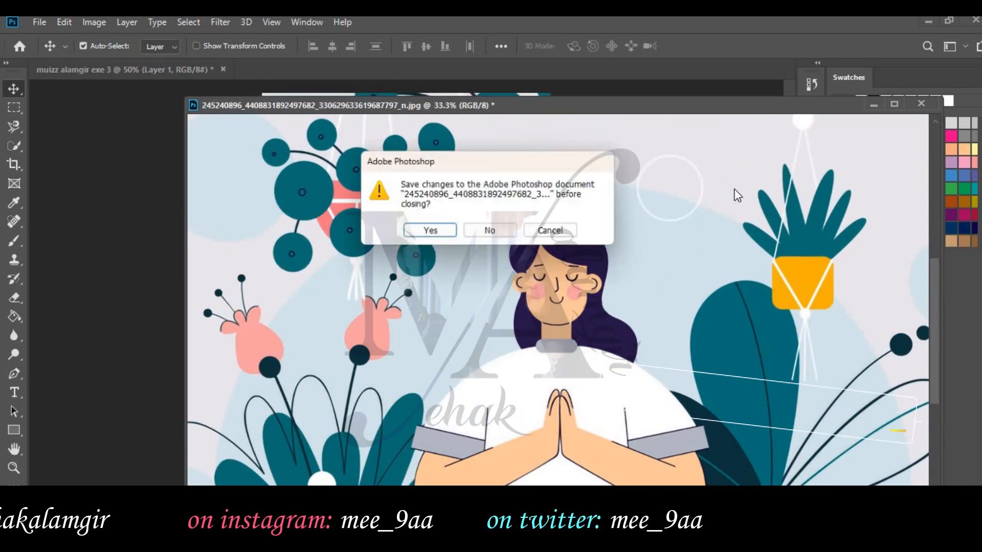
{"action": "left_click", "coordinate": [500, 233]}
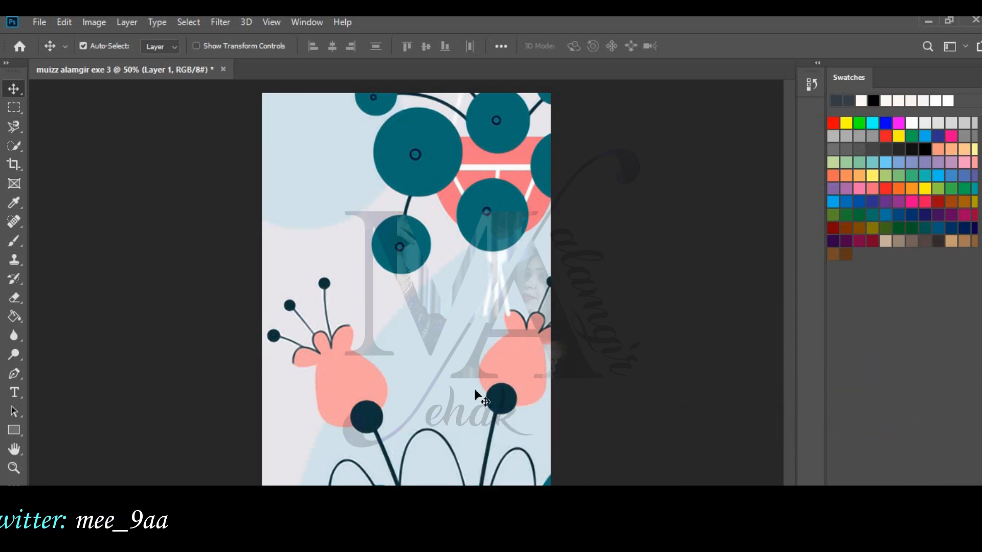
Scale the pasted illustration down to about 14% width and 16% height so it fits within the page.
{"action": "left_click_drag", "start_coordinate": [357, 328], "coordinate": [329, 360]}
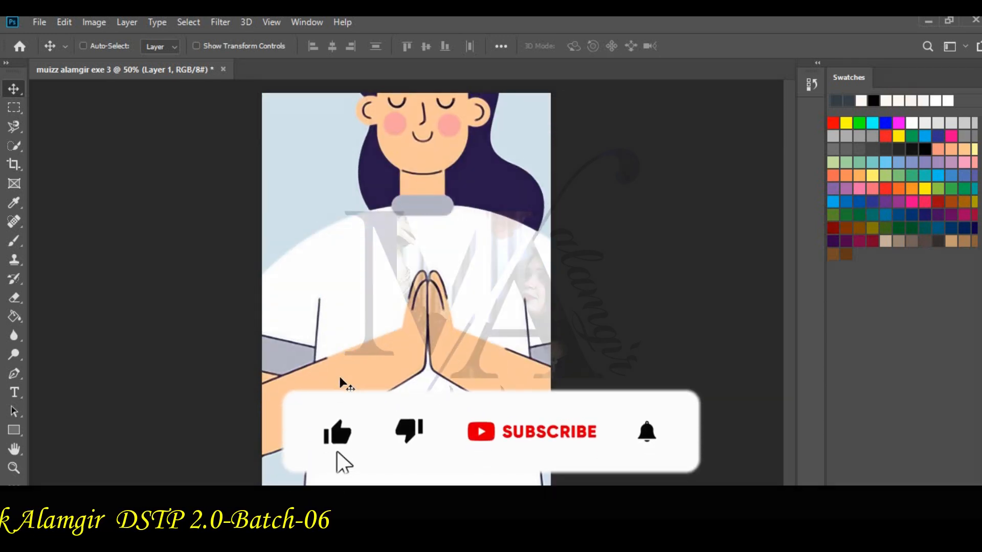
{"action": "key", "text": "ctrl+minus"}
{"action": "key", "text": "ctrl+minus"}
{"action": "key", "text": "ctrl+minus"}
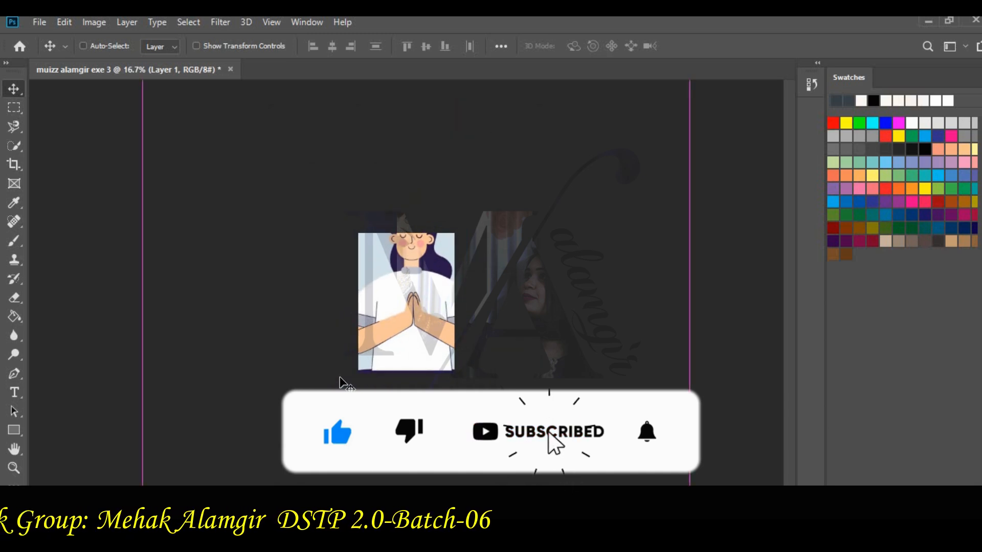
{"action": "key", "text": "ctrl+minus"}
{"action": "key", "text": "ctrl+minus"}
{"action": "key", "text": "ctrl+minus"}
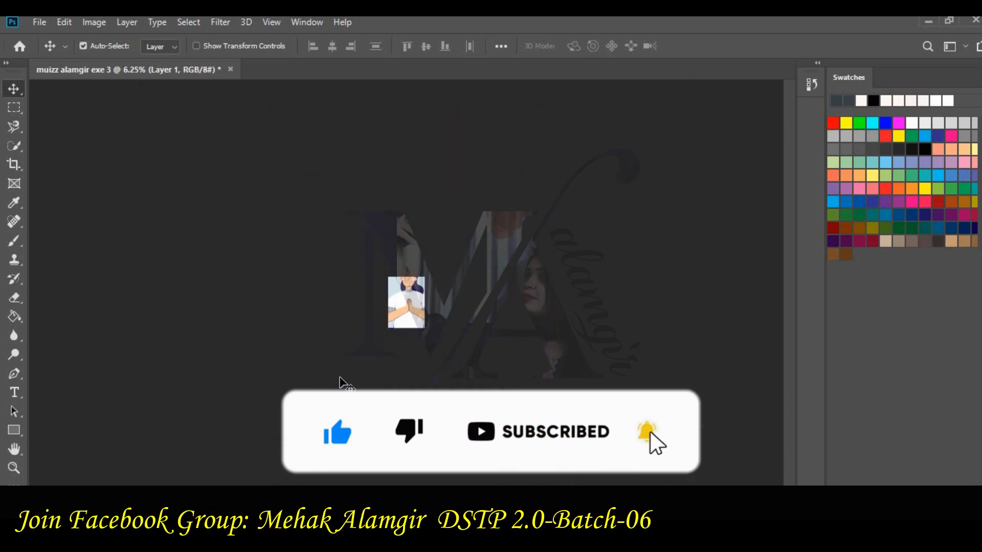
{"action": "key", "text": "ctrl+t"}
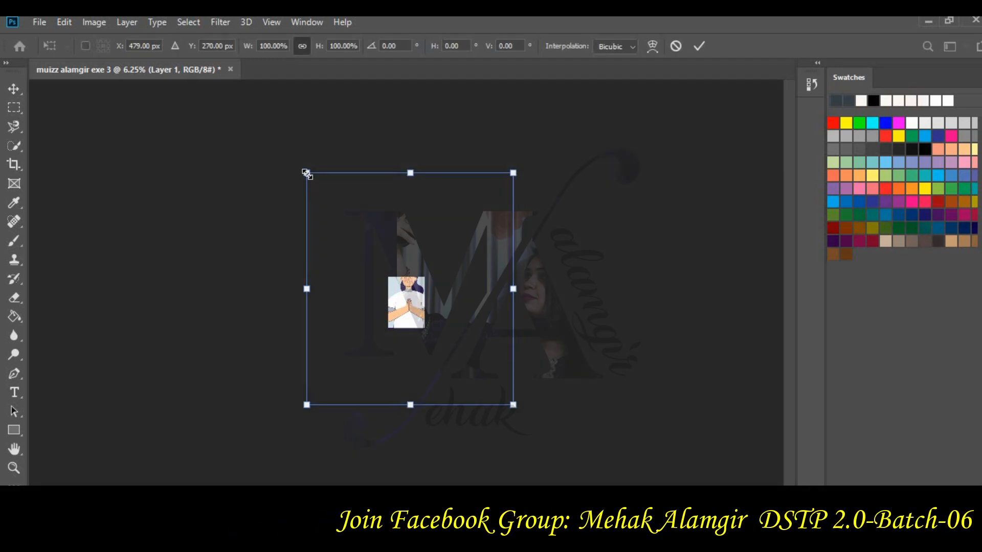
{"action": "left_click_drag", "start_coordinate": [308, 174], "coordinate": [401, 285]}
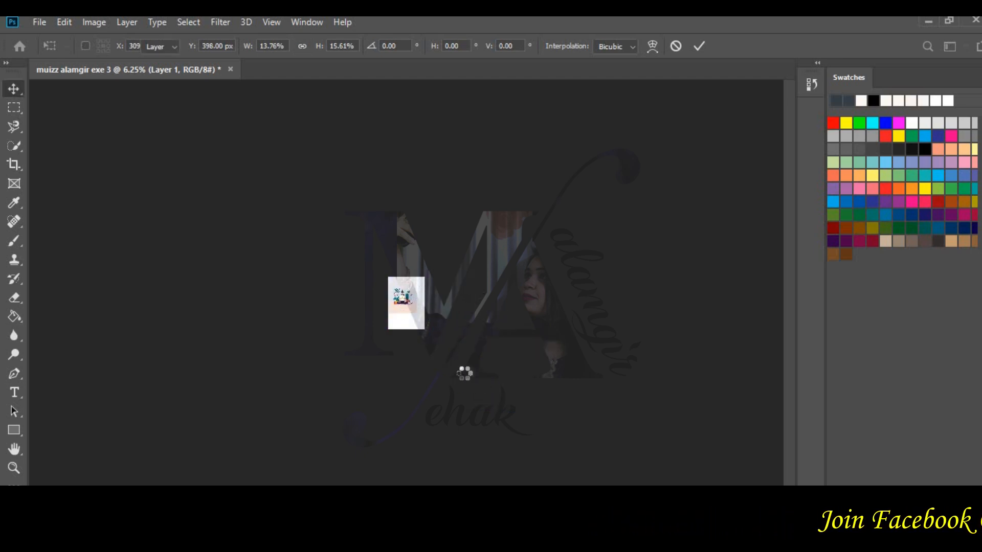
{"action": "key", "text": "Return"}
{"action": "key", "text": "ctrl+0"}
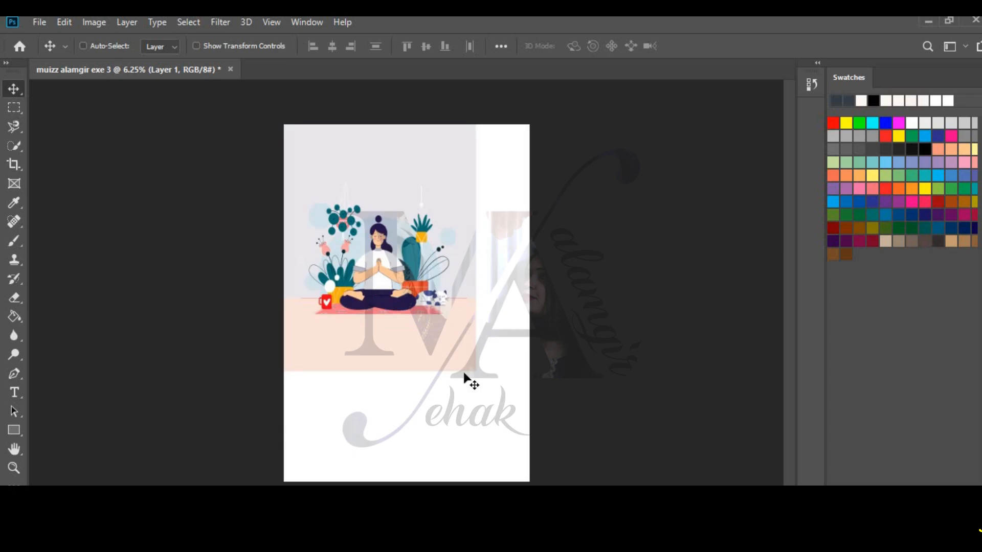
Enlarge the illustration to about 149% width and 146% height and position it to cover the whole page.
{"action": "left_click_drag", "start_coordinate": [372, 260], "coordinate": [379, 260]}
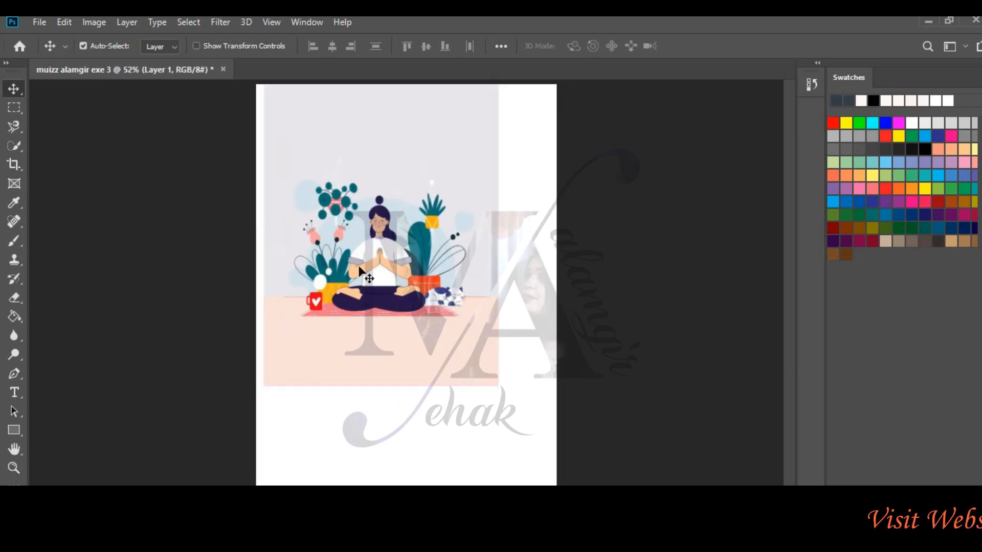
{"action": "key", "text": "ctrl+t"}
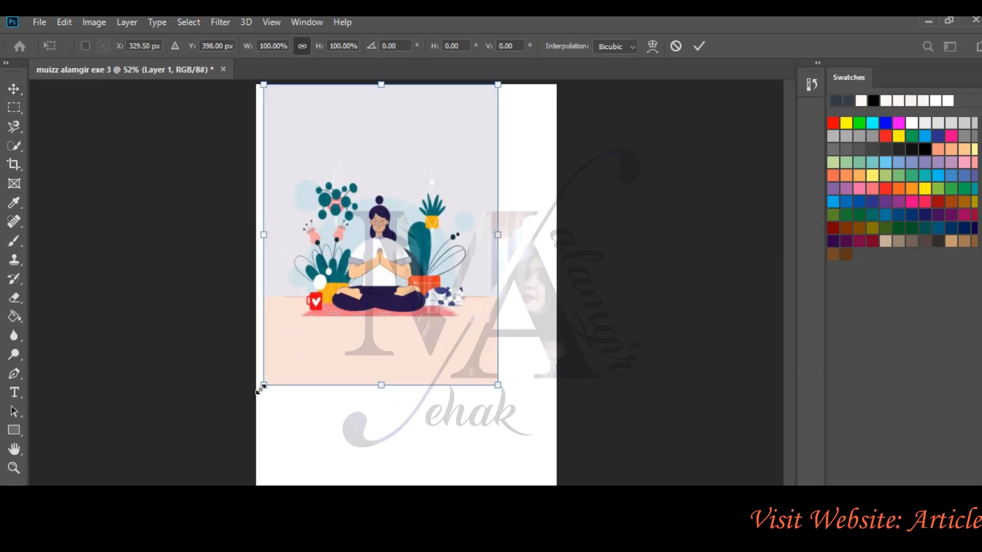
{"action": "left_click_drag", "start_coordinate": [262, 386], "coordinate": [256, 398]}
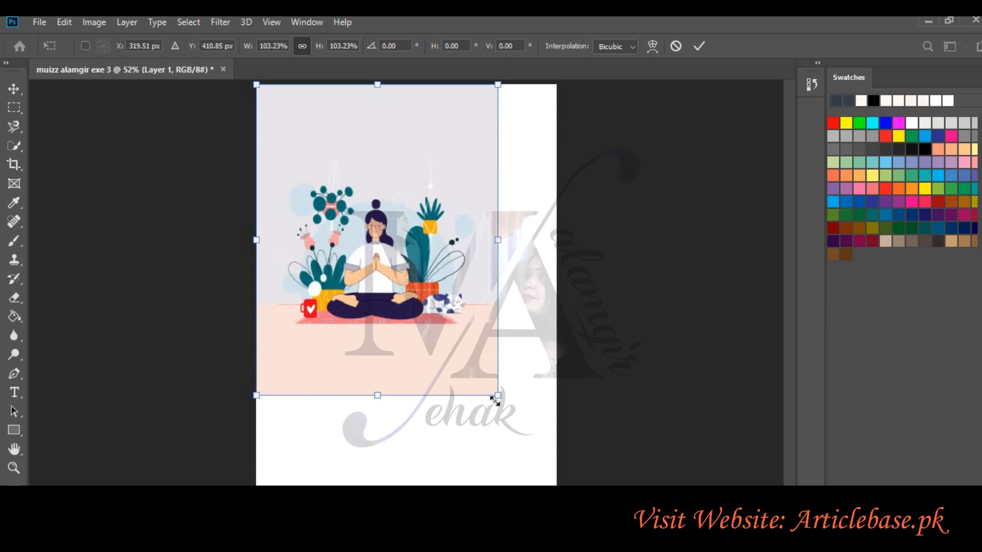
{"action": "left_click_drag", "start_coordinate": [530, 449], "coordinate": [593, 518]}
{"action": "left_click_drag", "start_coordinate": [598, 522], "coordinate": [600, 521]}
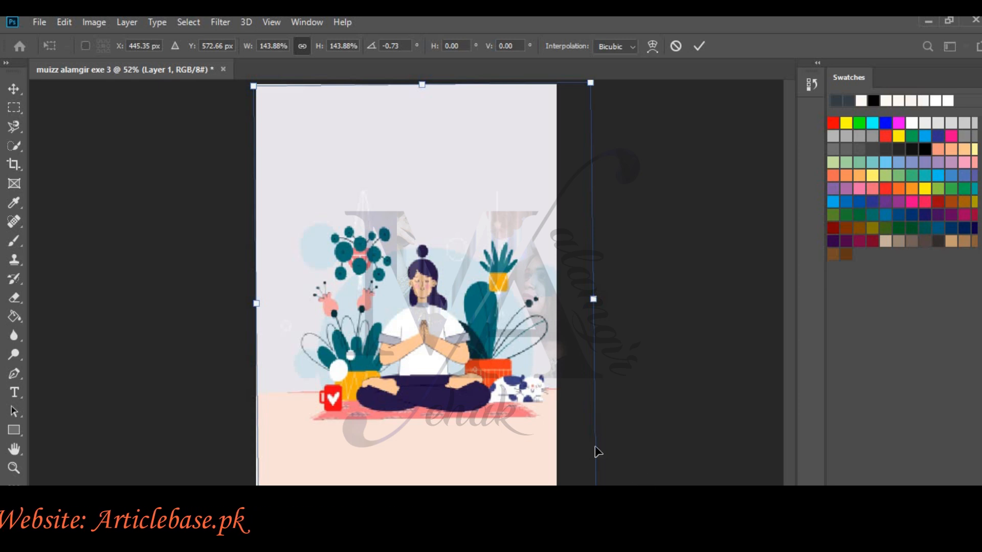
{"action": "left_click_drag", "start_coordinate": [496, 468], "coordinate": [487, 473]}
{"action": "mouse_move", "coordinate": [583, 84]}
{"action": "left_mouse_down"}
{"action": "mouse_move", "coordinate": [576, 90]}
{"action": "mouse_move", "coordinate": [583, 84]}
{"action": "left_mouse_up"}
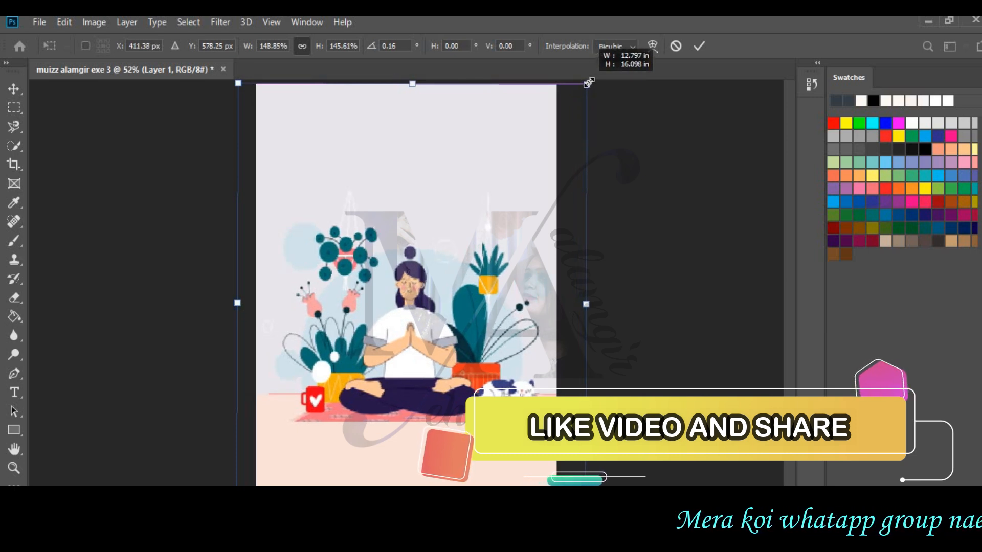
{"action": "key", "text": "Return"}
{"action": "left_click_drag", "start_coordinate": [439, 322], "coordinate": [432, 322]}
{"action": "left_click", "coordinate": [622, 336]}
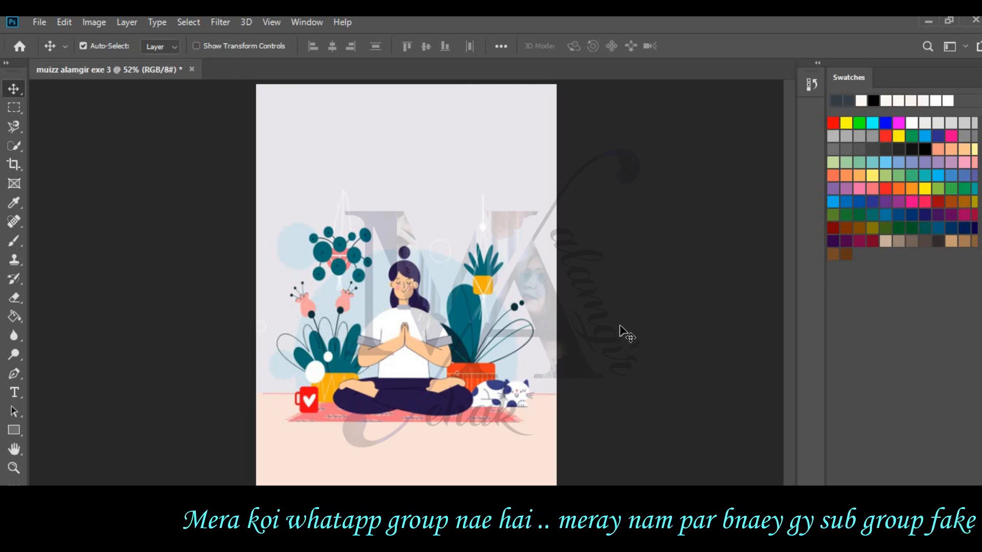
Check the enlarged illustration's sharpness up close and set the document's resolution to 300 pixels/inch.
{"action": "key", "text": "ctrl+plus"}
{"action": "key", "text": "ctrl+plus"}
{"action": "key", "text": "ctrl+plus"}
{"action": "key", "text": "ctrl+minus"}
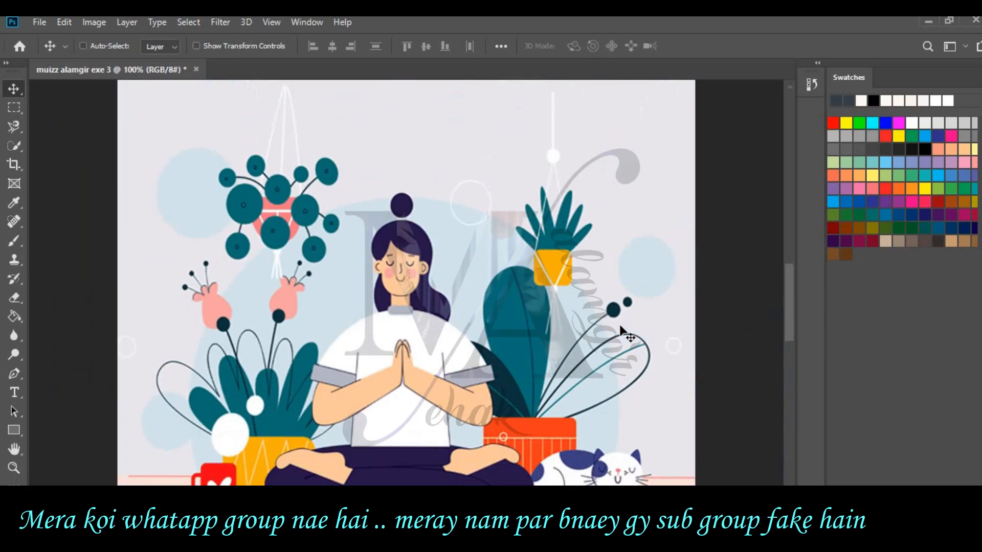
{"action": "key", "text": "ctrl+plus"}
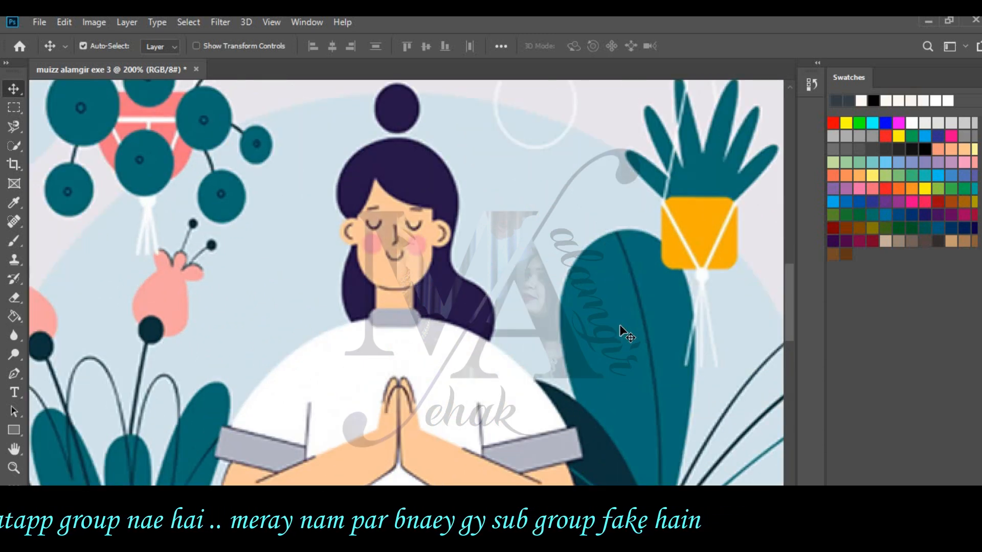
{"action": "key", "text": "ctrl+minus"}
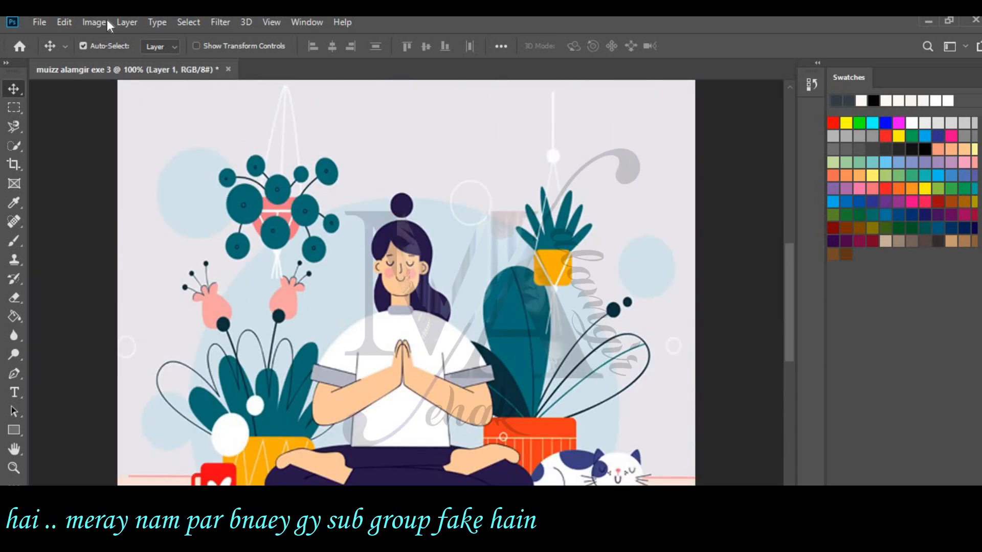
{"action": "left_click", "coordinate": [94, 22]}
{"action": "left_click", "coordinate": [155, 135]}
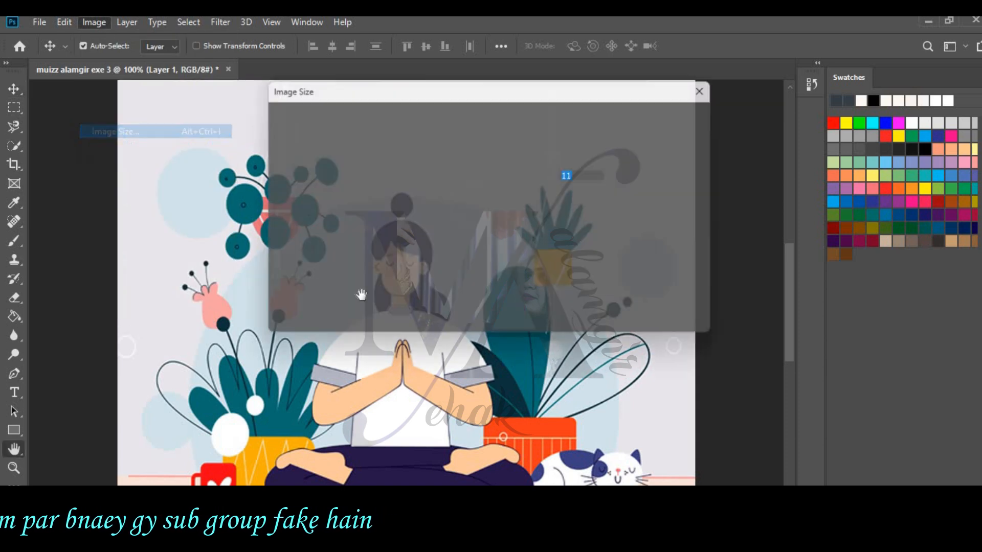
{"action": "type", "text": "300"}
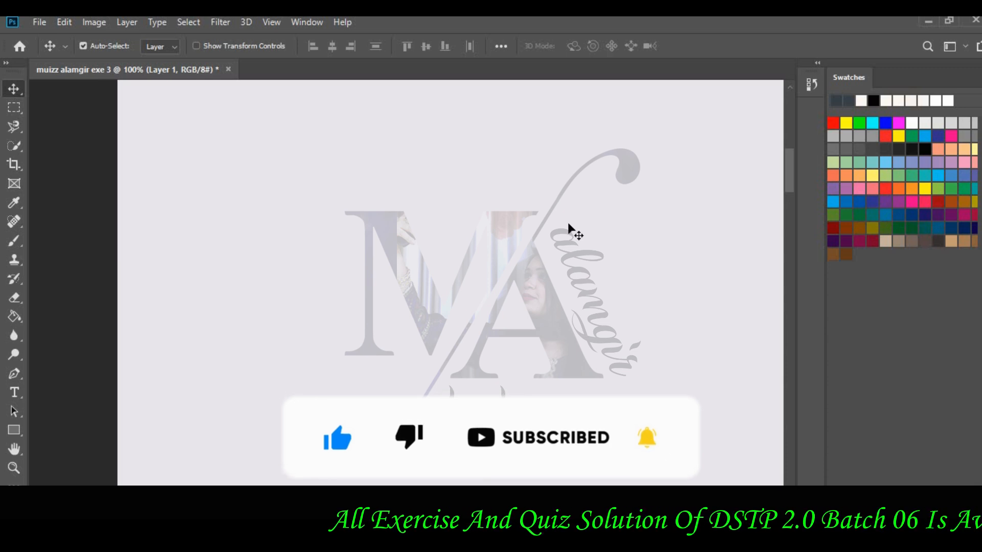
{"action": "key", "text": "ctrl+z"}
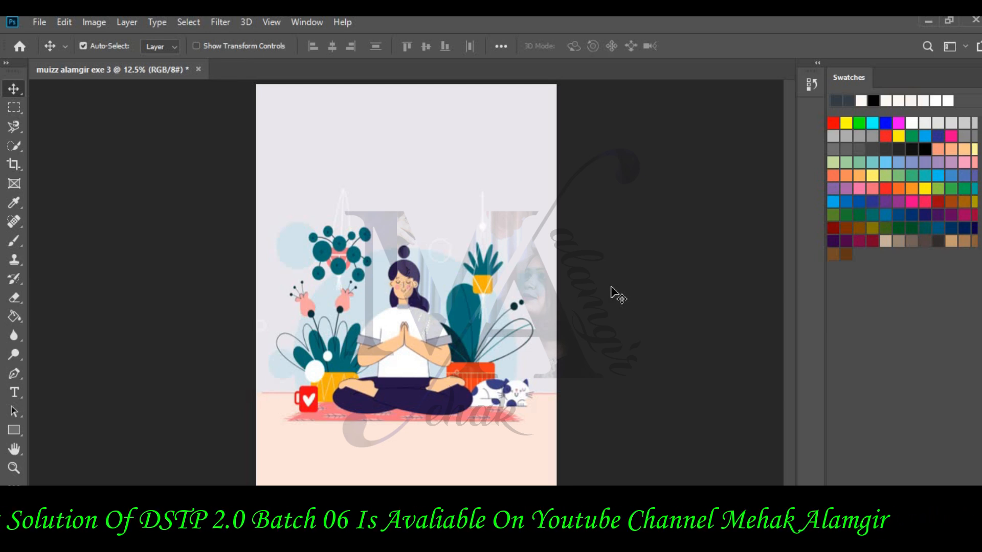
Show the rulers and add a guide near the page's top edge and vertical guides about 0.3 inches inside both side edges.
{"action": "left_click", "coordinate": [313, 22]}
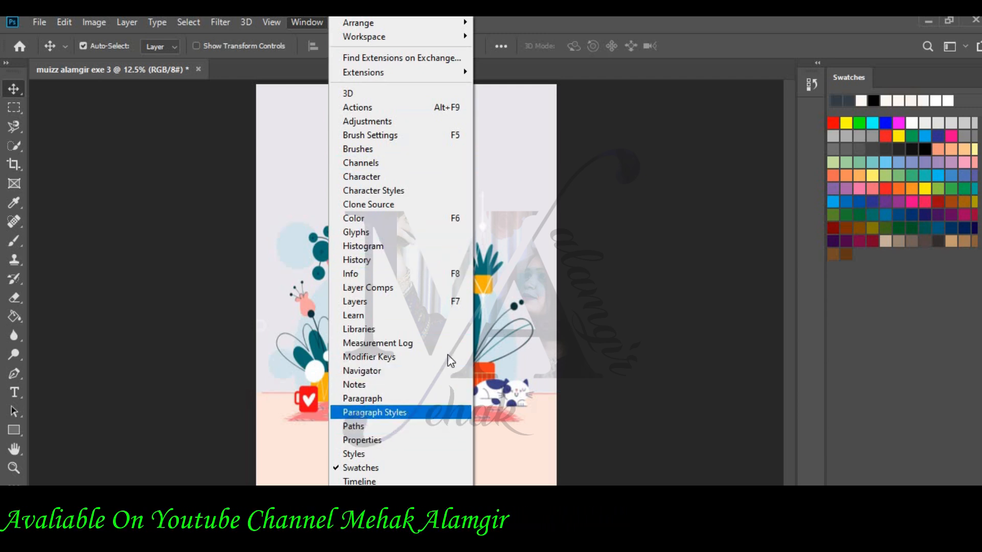
{"action": "left_click", "coordinate": [635, 387]}
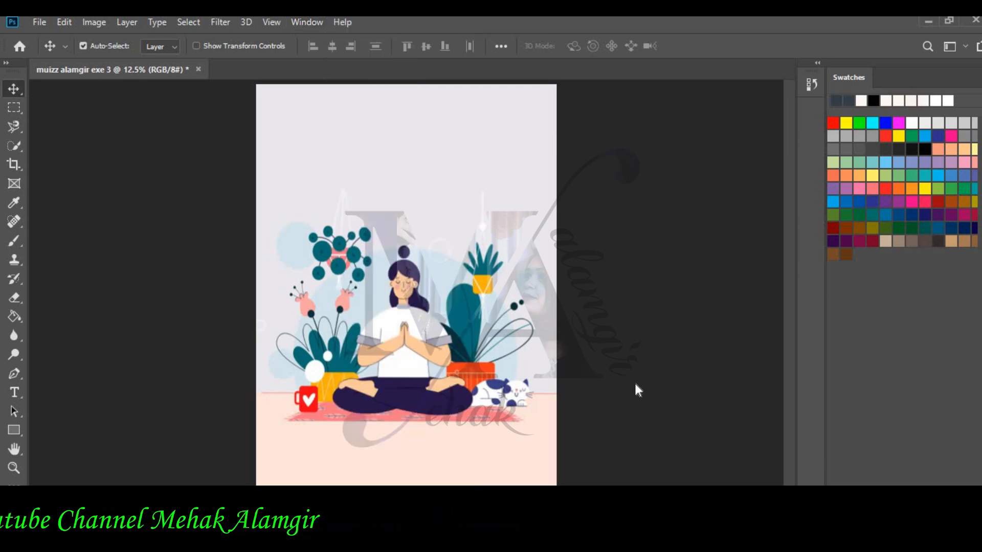
{"action": "key", "text": "ctrl+r"}
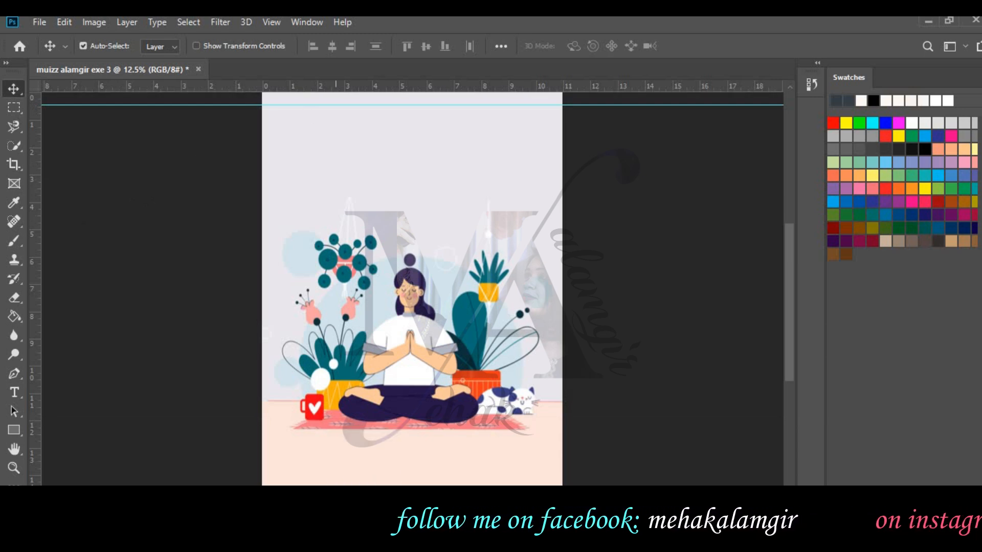
{"action": "left_click_drag", "start_coordinate": [47, 347], "coordinate": [271, 346]}
{"action": "left_click_drag", "start_coordinate": [38, 339], "coordinate": [554, 336]}
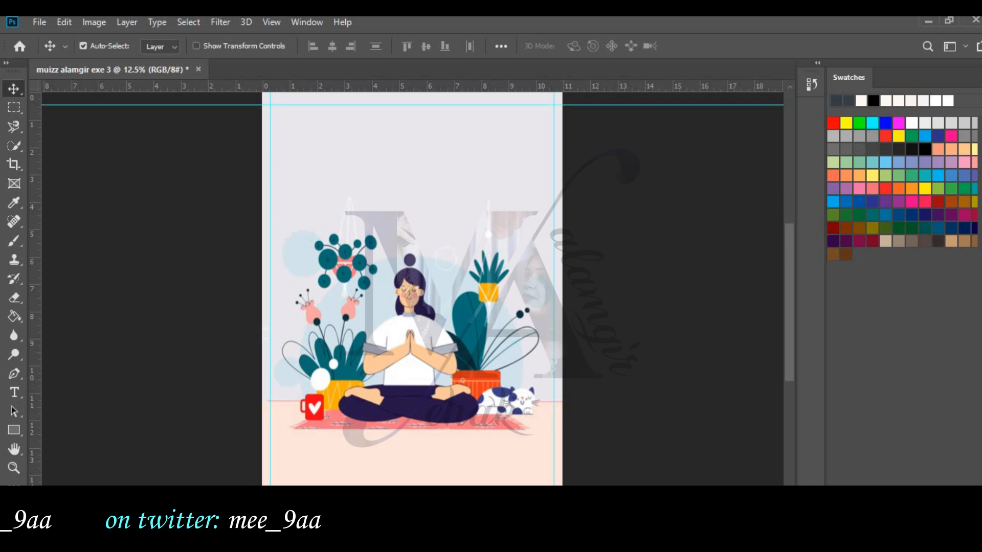
Switch to the exercise brief in Word and review the required title, date and mental well-being benefits.
{"action": "left_click_drag", "start_coordinate": [354, 236], "coordinate": [644, 245]}
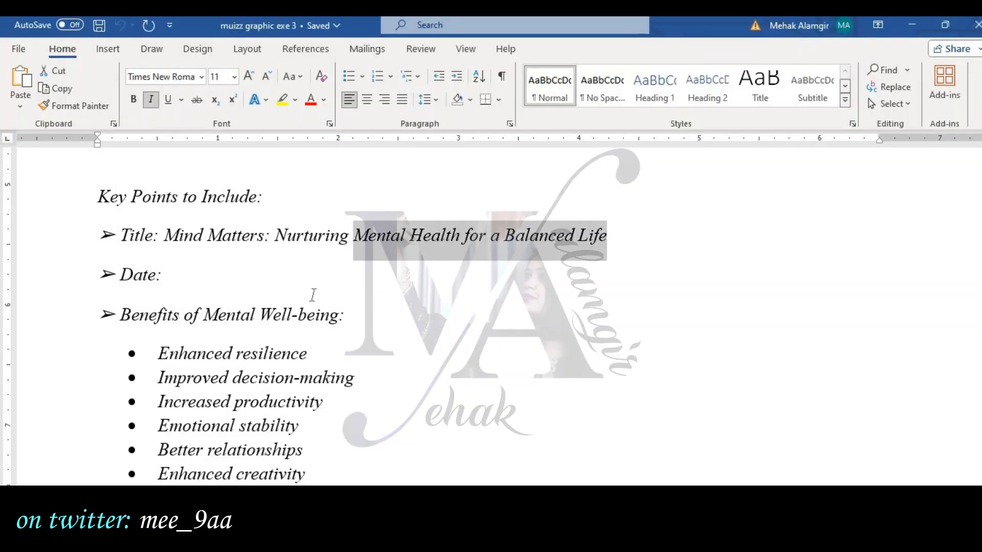
{"action": "left_click", "coordinate": [347, 314]}
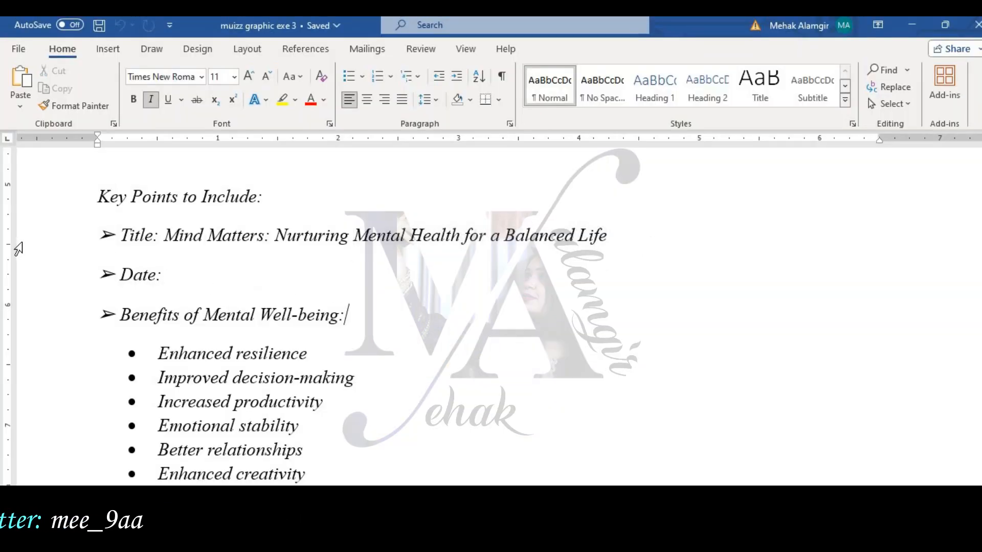
{"action": "left_click", "coordinate": [19, 249]}
{"action": "left_click", "coordinate": [37, 282]}
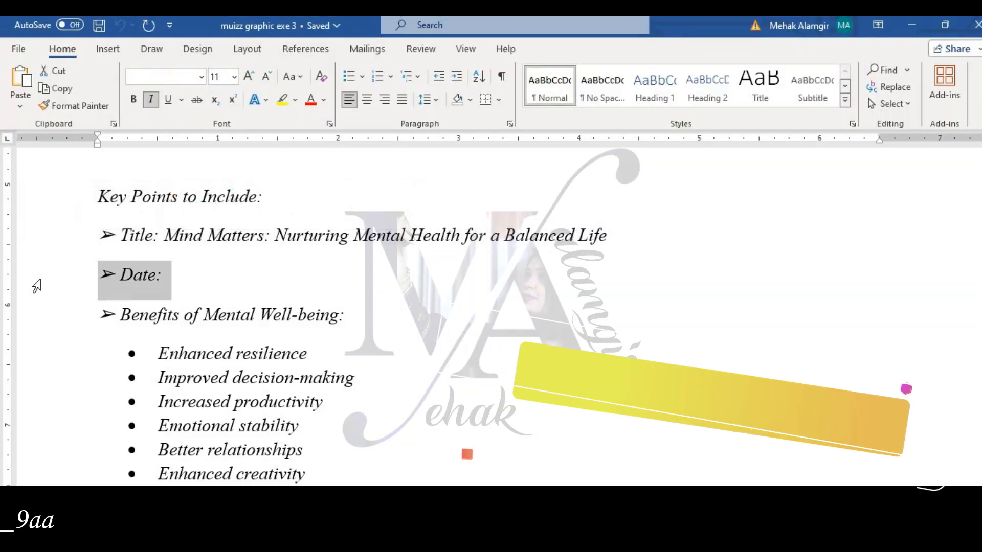
{"action": "left_click", "coordinate": [383, 389]}
{"action": "scroll", "coordinate": [485, 351], "scroll_direction": "down", "scroll_amount": 1}
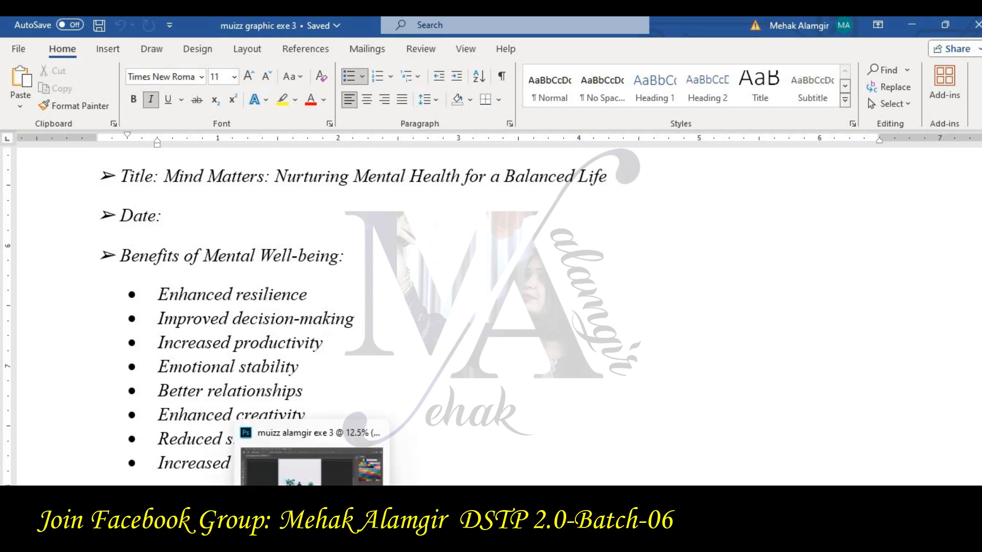
{"action": "left_click", "coordinate": [312, 540]}
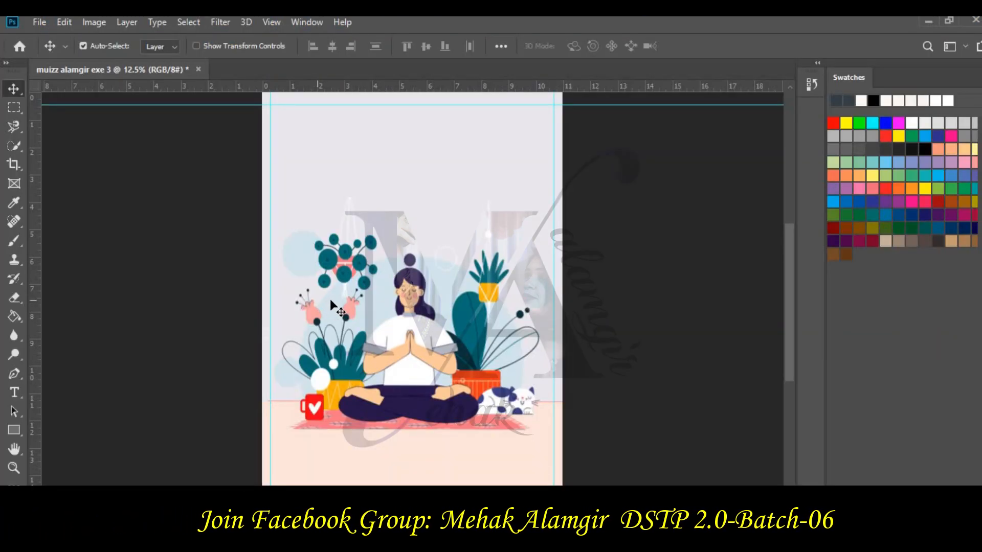
Try placing the illustration lower on the page, and undo the move.
{"action": "left_click_drag", "start_coordinate": [418, 359], "coordinate": [418, 394]}
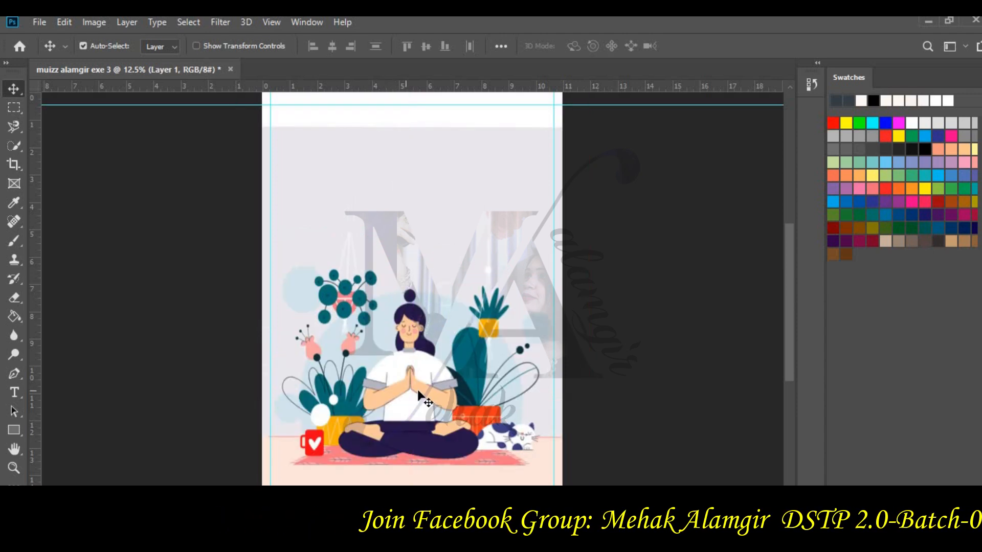
{"action": "key", "text": "ctrl+z"}
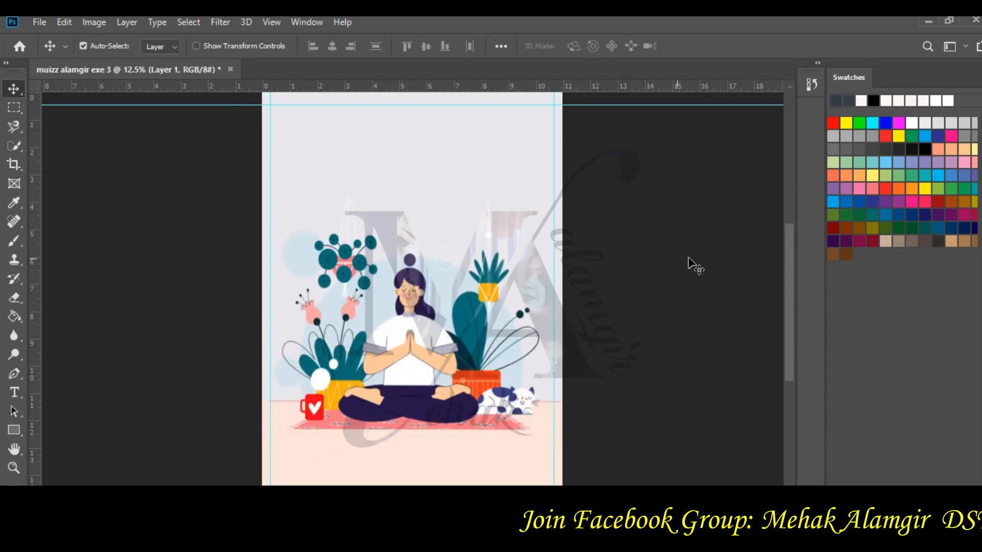
{"action": "left_click", "coordinate": [688, 259]}
Display the layer list, unlock the white background beneath the illustration and delete it.
{"action": "left_click", "coordinate": [301, 24]}
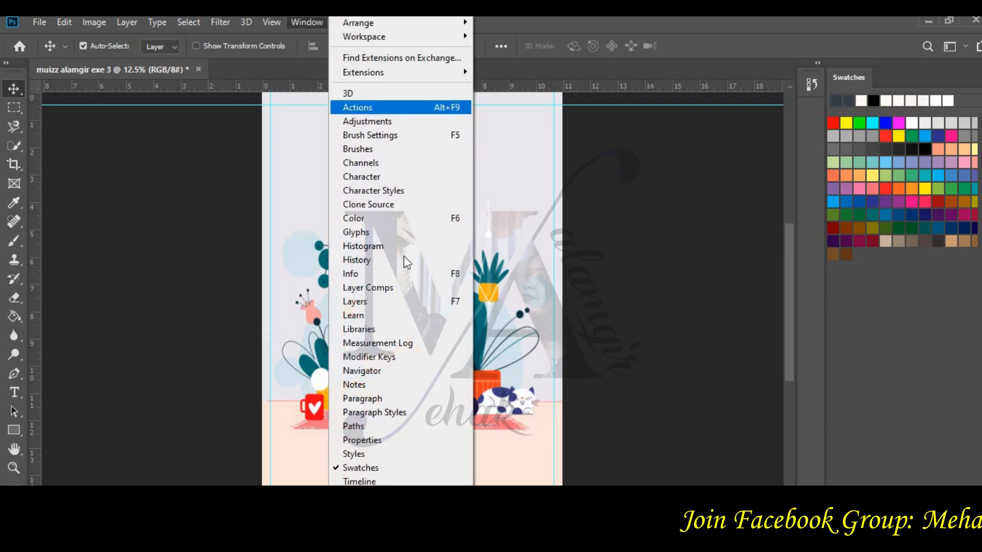
{"action": "left_click", "coordinate": [373, 300]}
{"action": "left_click_drag", "start_coordinate": [782, 279], "coordinate": [716, 195]}
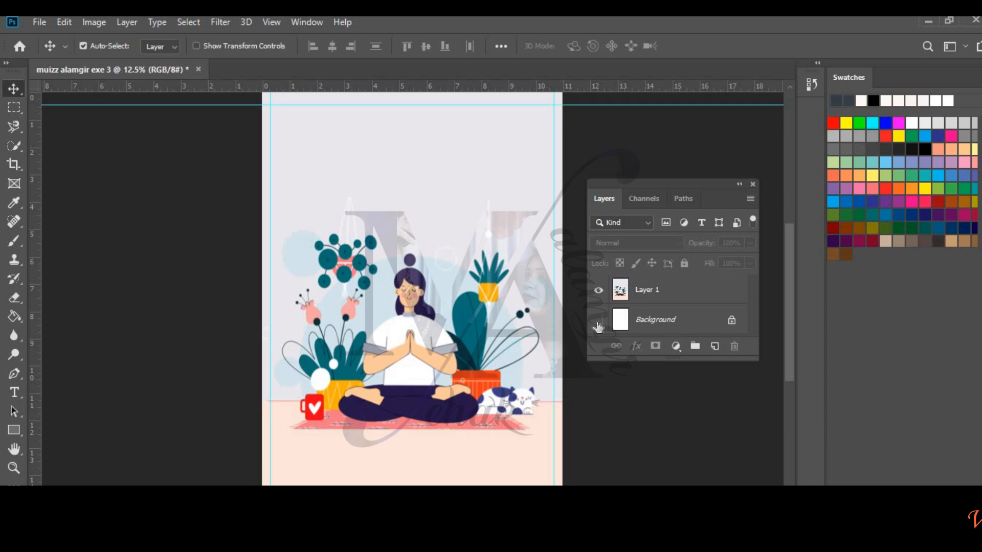
{"action": "left_click", "coordinate": [731, 322]}
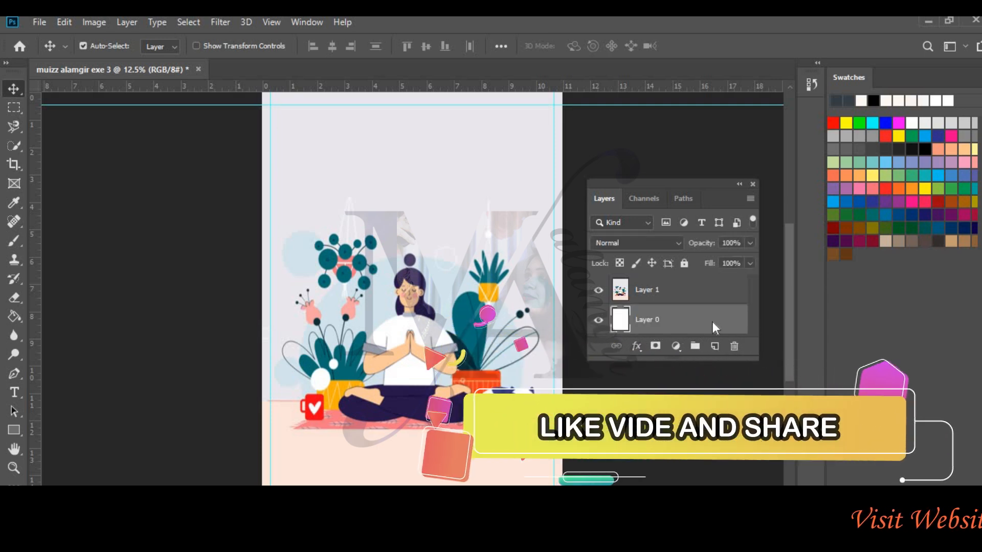
{"action": "key", "text": "Delete"}
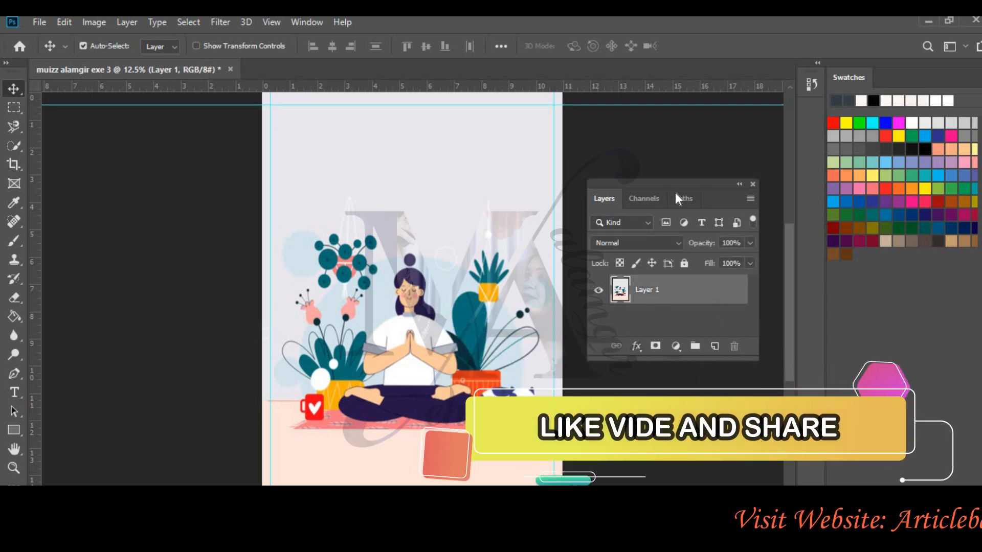
{"action": "left_click_drag", "start_coordinate": [693, 186], "coordinate": [681, 180]}
{"action": "left_click", "coordinate": [671, 414]}
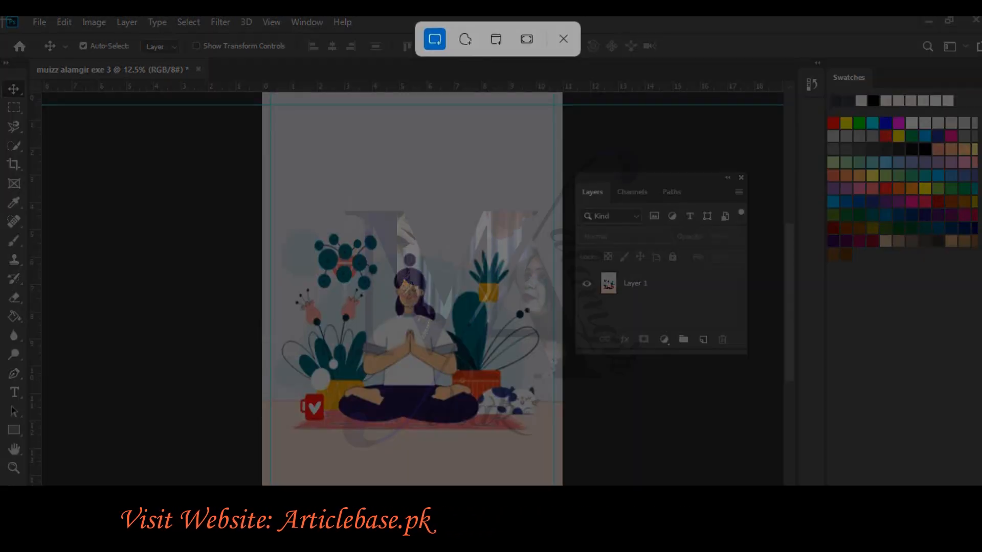
Capture a full-screen screenshot of the workspace with the layer list and paste it below the requirements in the Word brief.
{"action": "left_click_drag", "start_coordinate": [3, 20], "coordinate": [980, 532]}
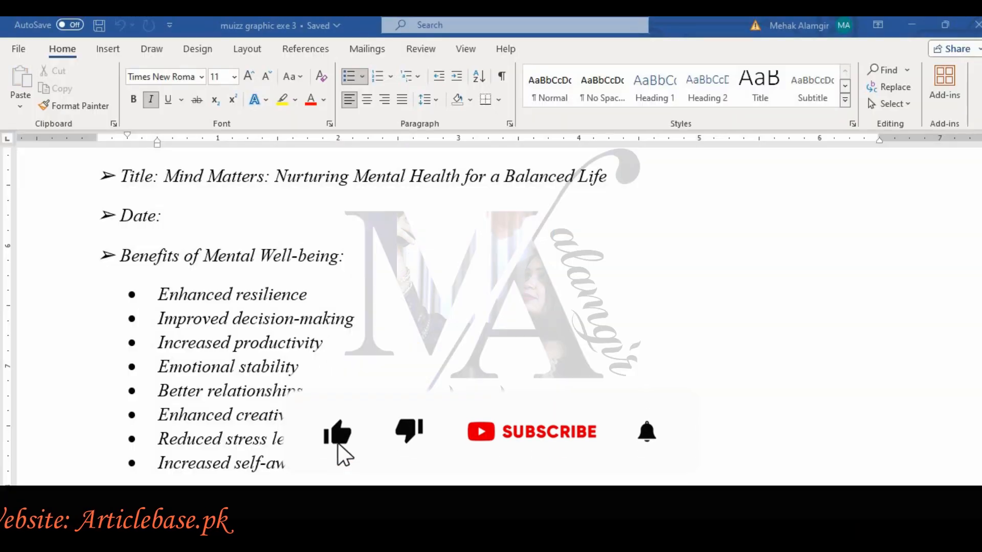
{"action": "scroll", "coordinate": [491, 307], "scroll_direction": "down", "scroll_amount": 15}
{"action": "scroll", "coordinate": [247, 364], "scroll_direction": "up", "scroll_amount": 6}
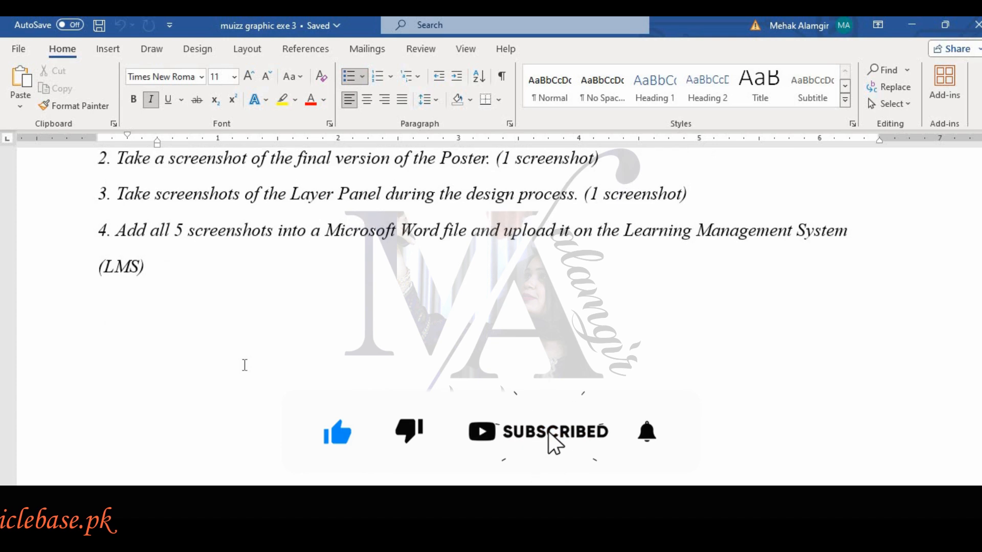
{"action": "key", "text": "Return"}
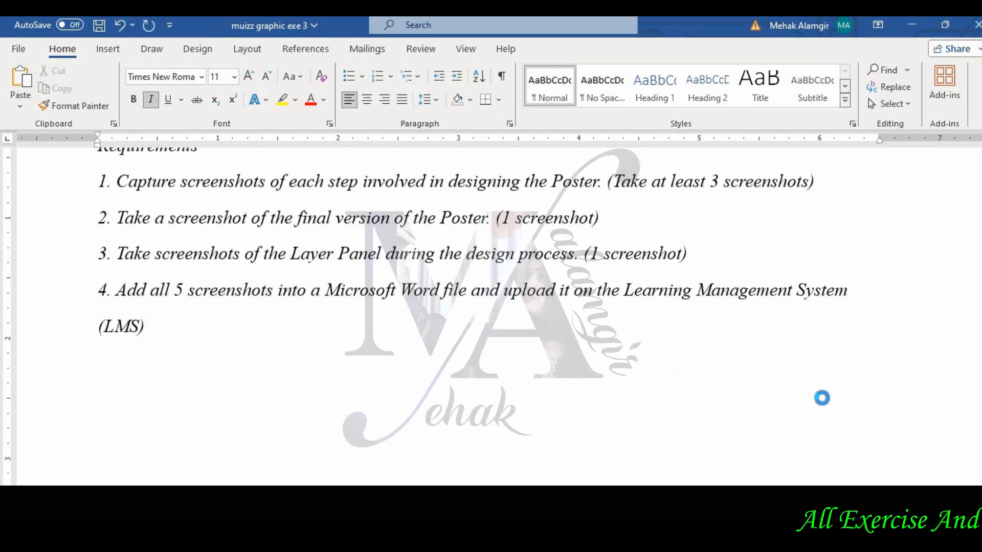
{"action": "key", "text": "ctrl+v"}
{"action": "scroll", "coordinate": [822, 398], "scroll_direction": "up", "scroll_amount": 3}
{"action": "scroll", "coordinate": [823, 397], "scroll_direction": "up", "scroll_amount": 15}
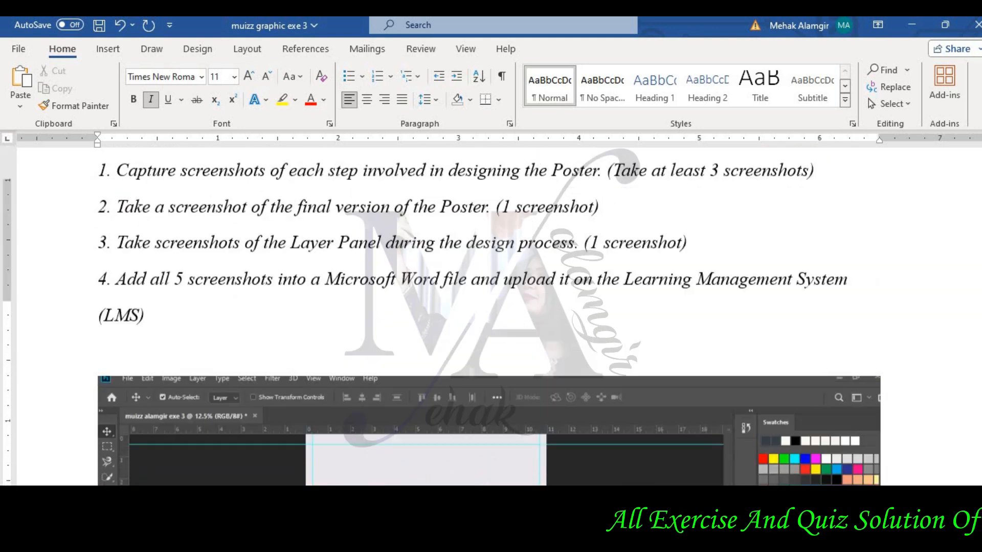
{"action": "scroll", "coordinate": [822, 398], "scroll_direction": "down", "scroll_amount": 3}
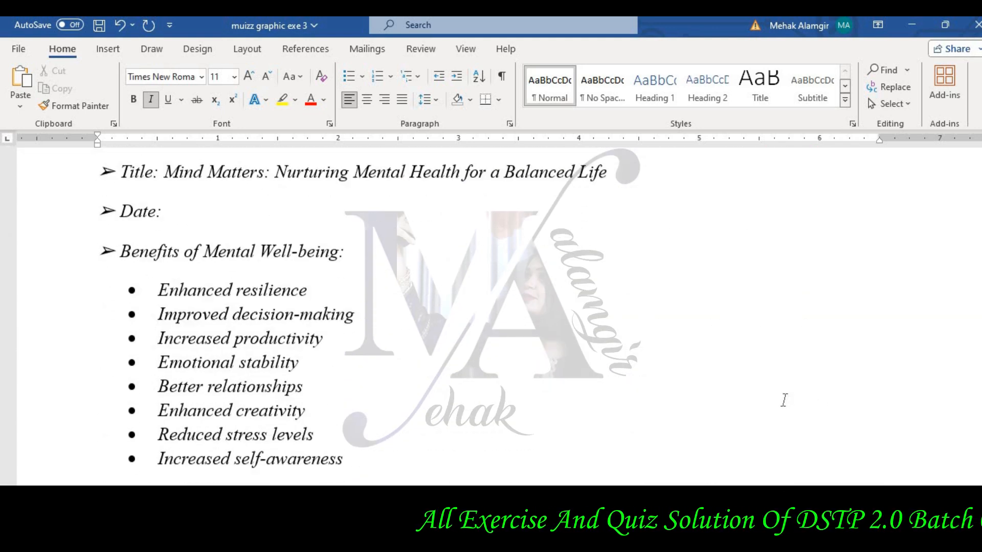
{"action": "scroll", "coordinate": [844, 399], "scroll_direction": "up", "scroll_amount": 1}
Switch back to the poster in Photoshop and close the layer list.
{"action": "left_click", "coordinate": [310, 409]}
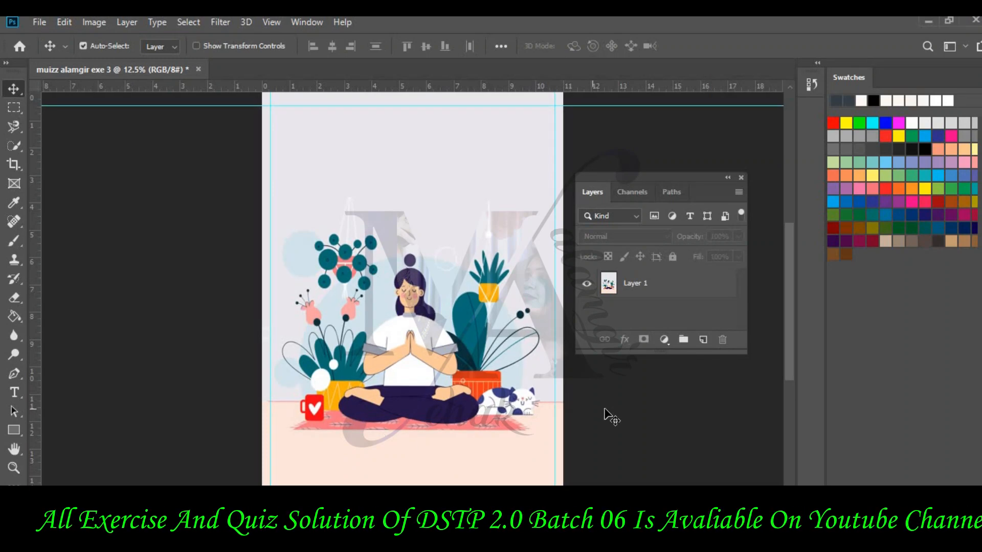
{"action": "key", "text": "ctrl+plus"}
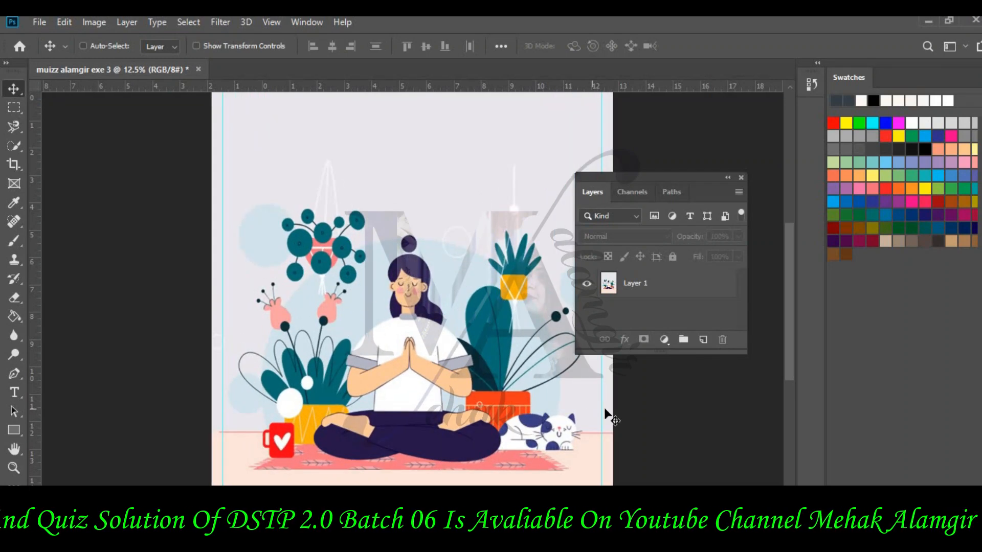
{"action": "key", "text": "ctrl+plus"}
{"action": "key", "text": "ctrl+plus"}
{"action": "key", "text": "ctrl+plus"}
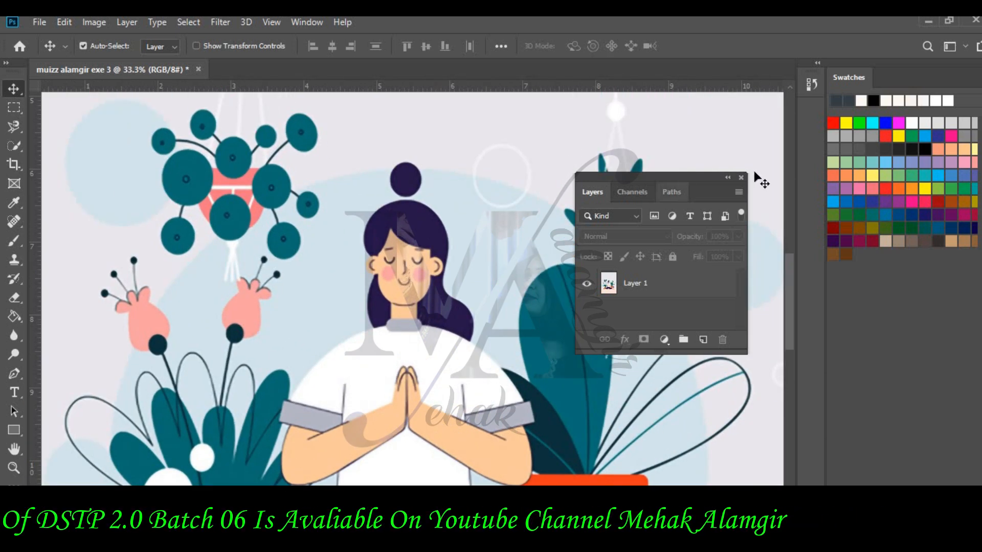
{"action": "left_click", "coordinate": [741, 177]}
{"action": "scroll", "coordinate": [690, 271], "scroll_direction": "up", "scroll_amount": 10}
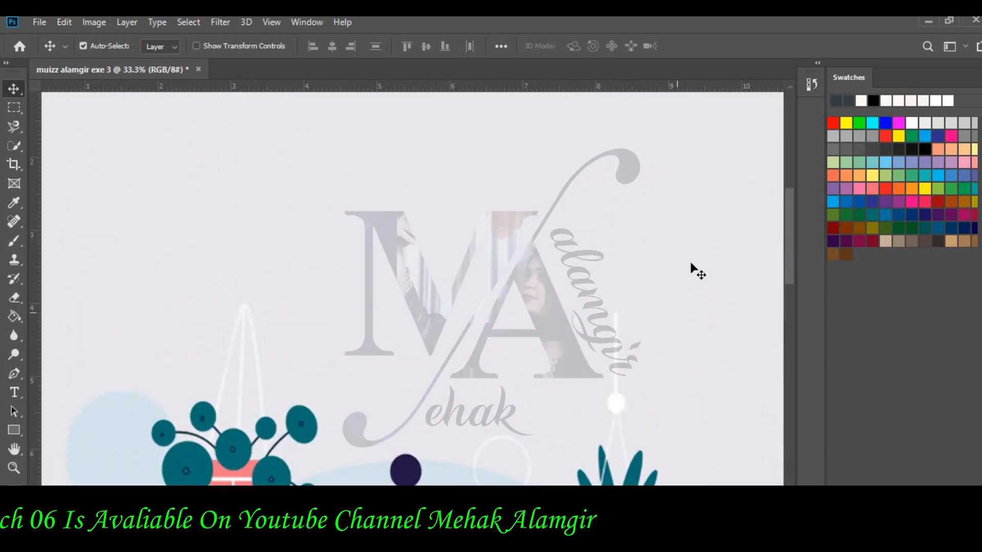
{"action": "scroll", "coordinate": [692, 267], "scroll_direction": "up", "scroll_amount": 2}
{"action": "scroll", "coordinate": [692, 266], "scroll_direction": "down", "scroll_amount": 1}
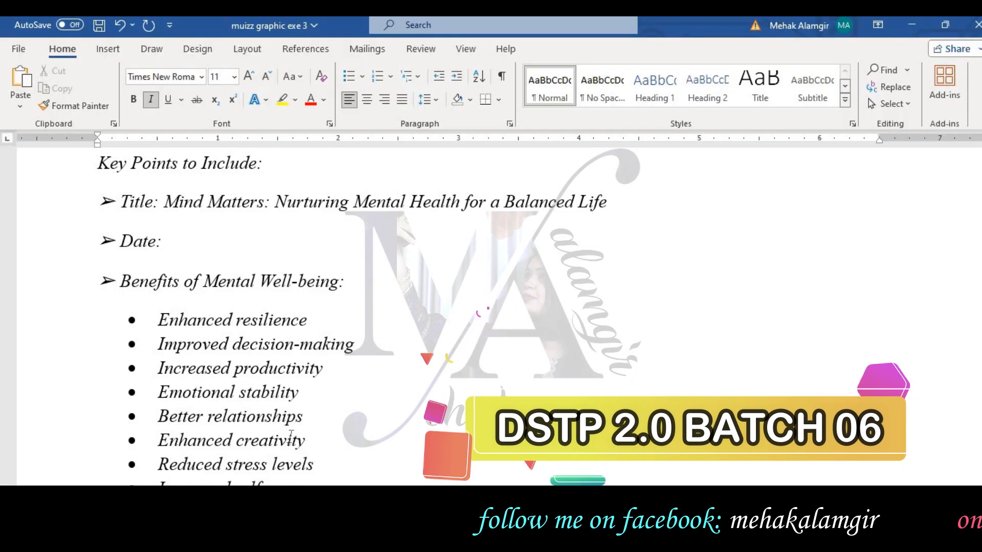
Copy the title "Mind Matters: Nurturing Mental Health for a Balanced Life" from the Word brief and add it as text near the Photoshop poster's top.
{"action": "left_click_drag", "start_coordinate": [164, 201], "coordinate": [615, 201]}
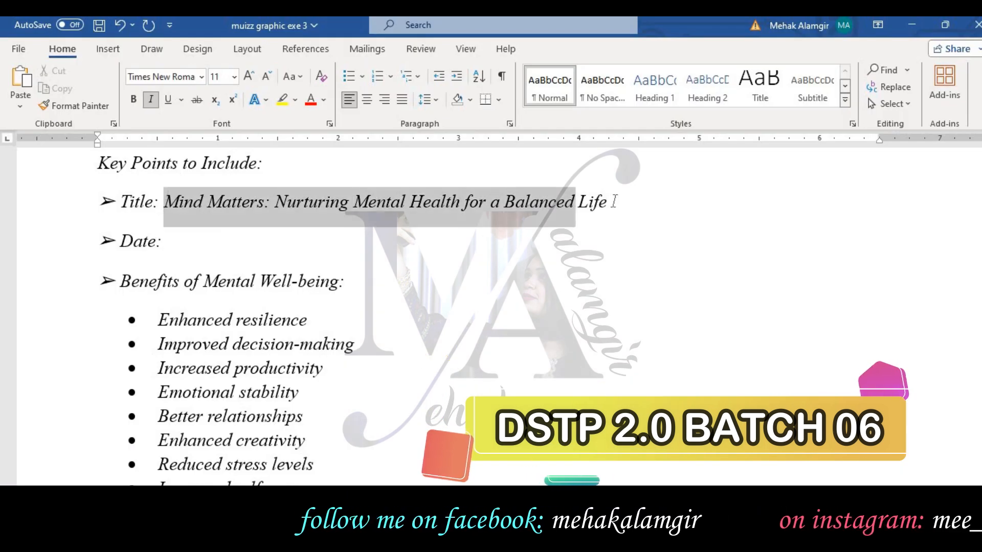
{"action": "left_click", "coordinate": [614, 201]}
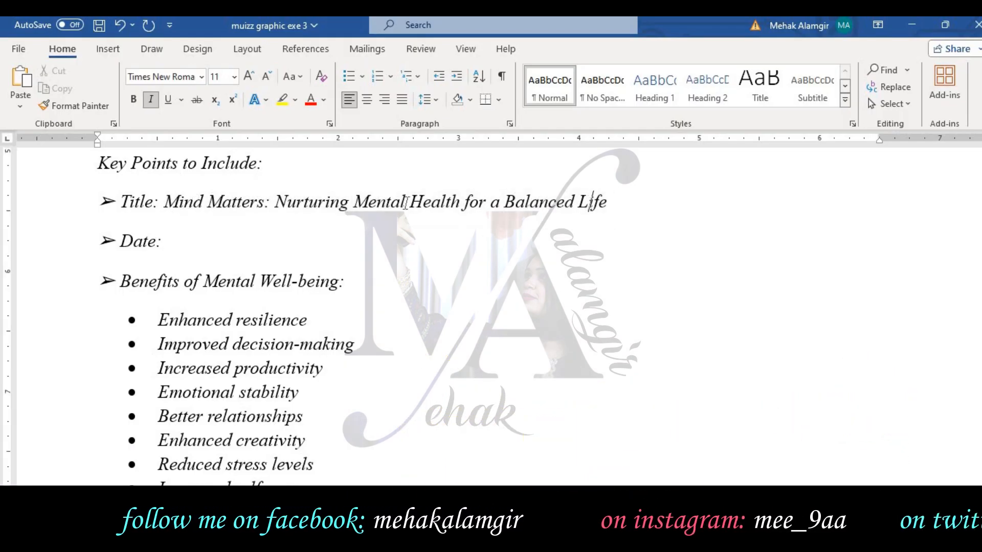
{"action": "left_click_drag", "start_coordinate": [607, 201], "coordinate": [164, 202]}
{"action": "left_click", "coordinate": [69, 89]}
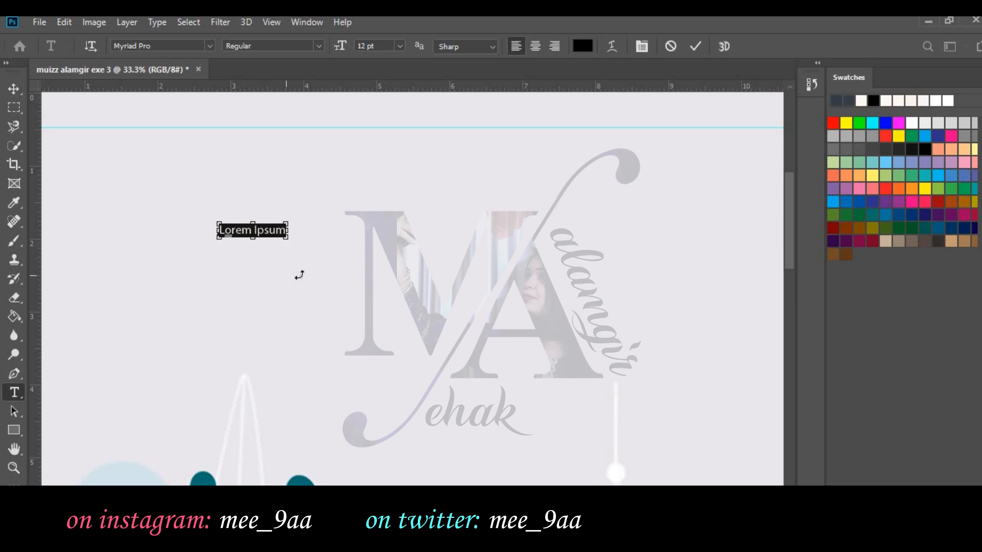
{"action": "left_click", "coordinate": [13, 91]}
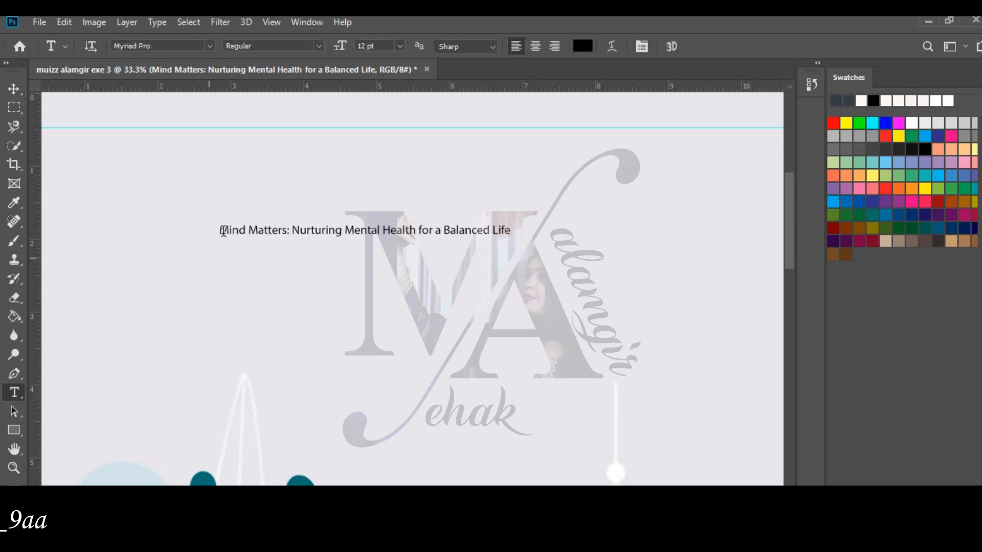
Set the poster title to 60 pt in Times New Roman Italic.
{"action": "left_click", "coordinate": [400, 45]}
{"action": "left_click", "coordinate": [385, 220]}
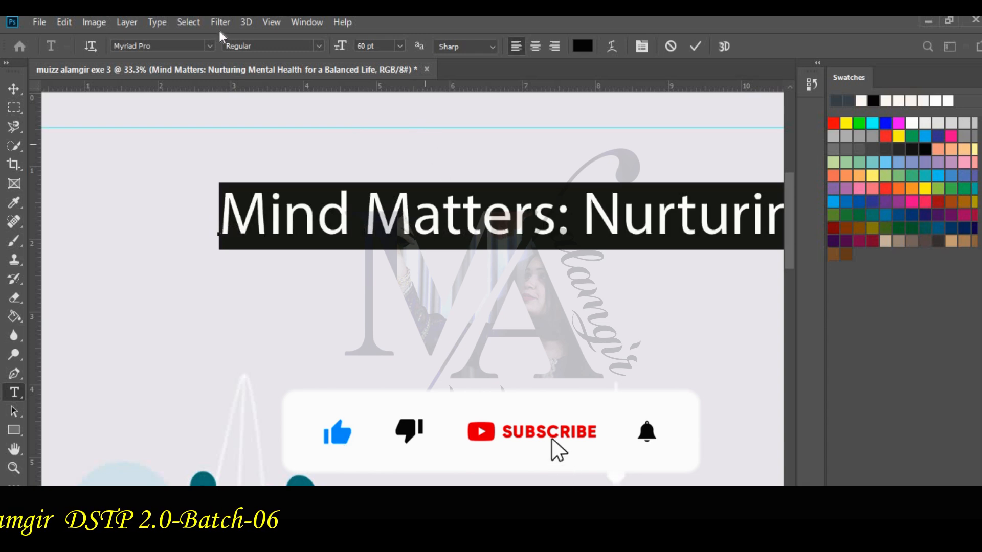
{"action": "left_click", "coordinate": [188, 48]}
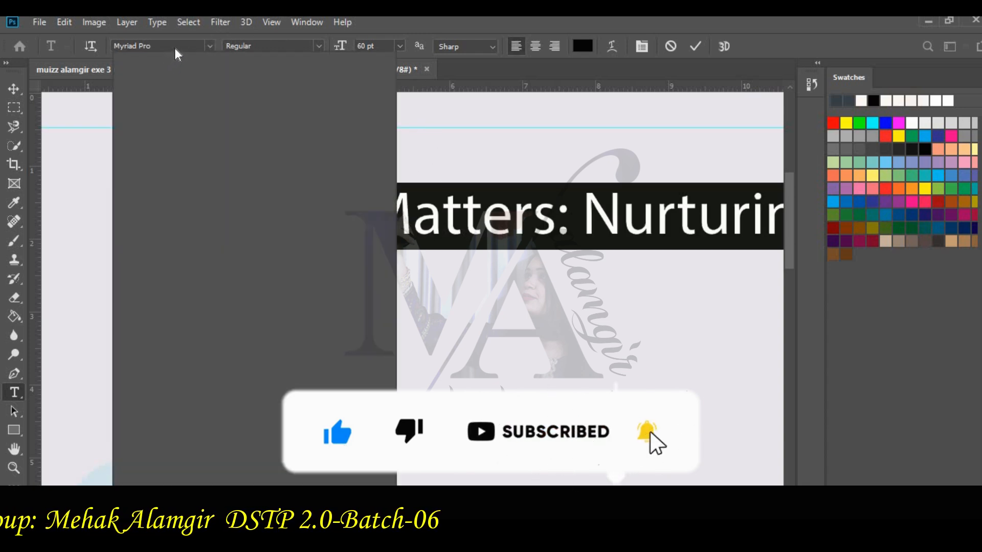
{"action": "type", "text": "t"}
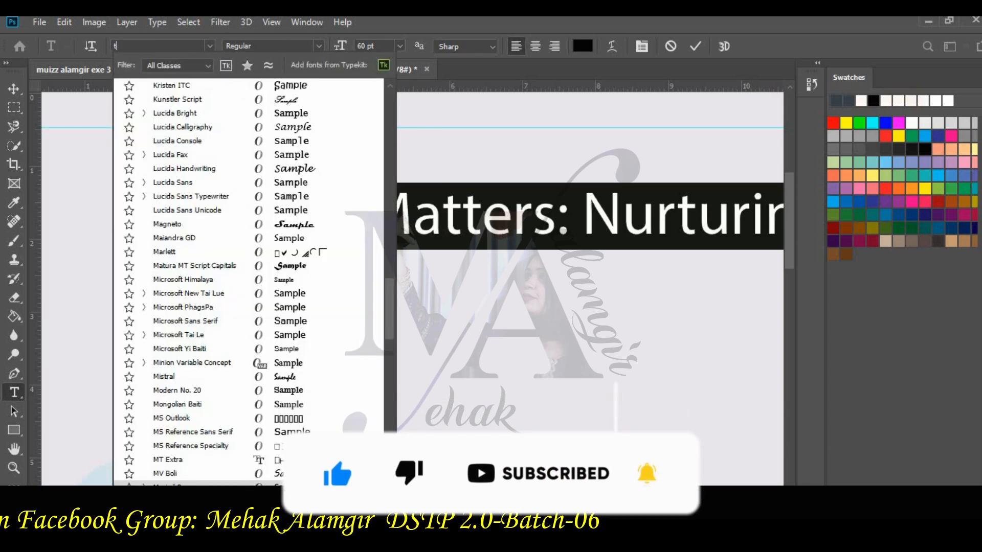
{"action": "type", "text": "im"}
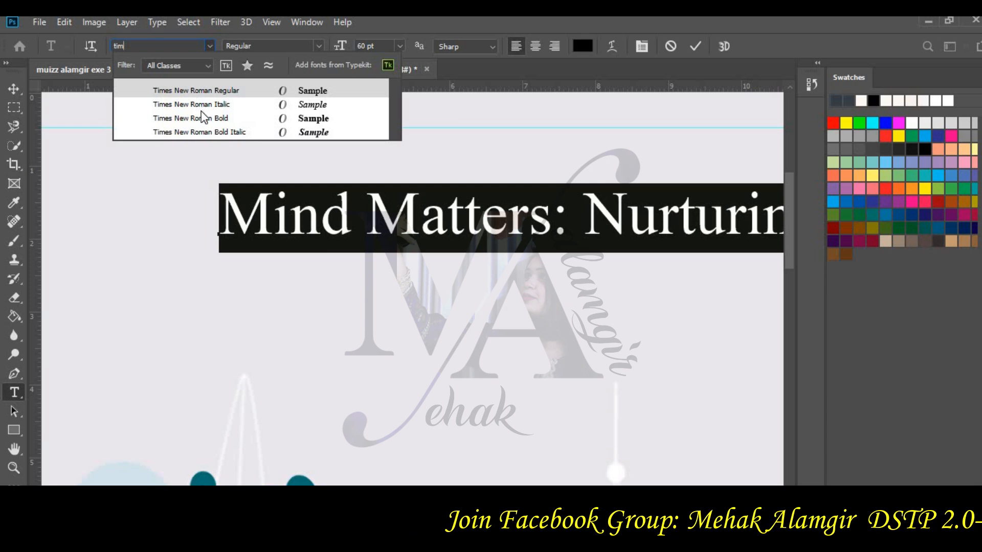
{"action": "left_click", "coordinate": [202, 104]}
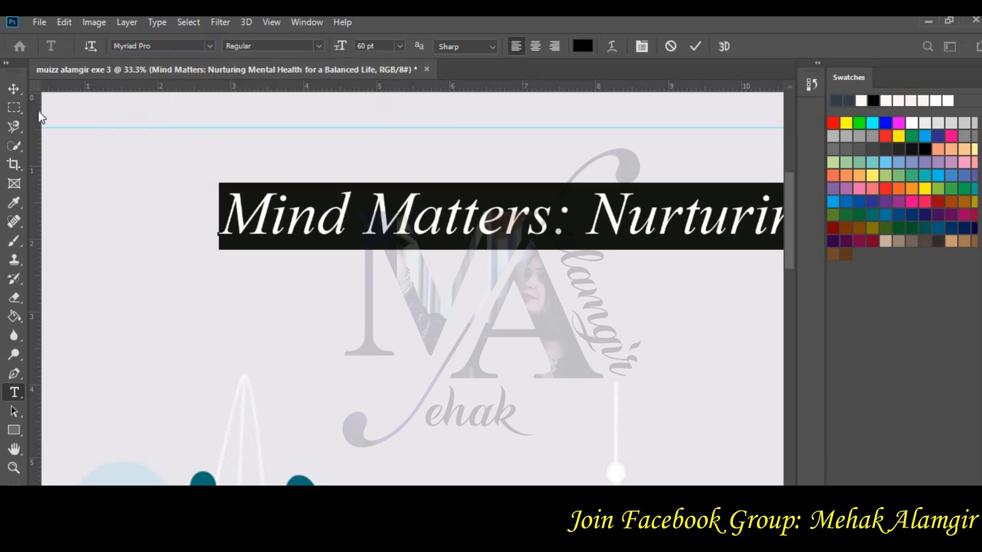
{"action": "left_click", "coordinate": [13, 92]}
Shift the title toward the page's left edge, remove its colon and break the line after "Mind Matters".
{"action": "left_click_drag", "start_coordinate": [608, 207], "coordinate": [498, 220]}
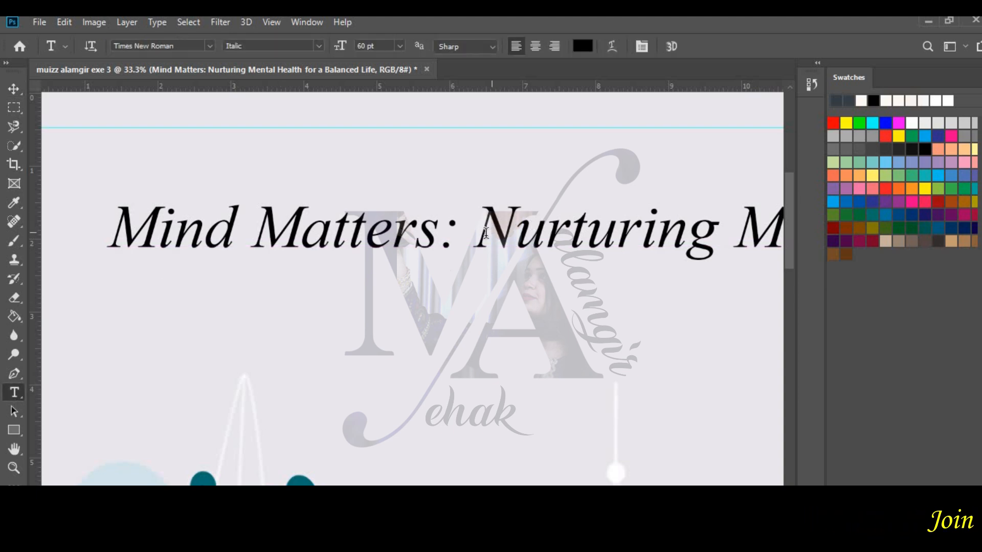
{"action": "key", "text": "Return"}
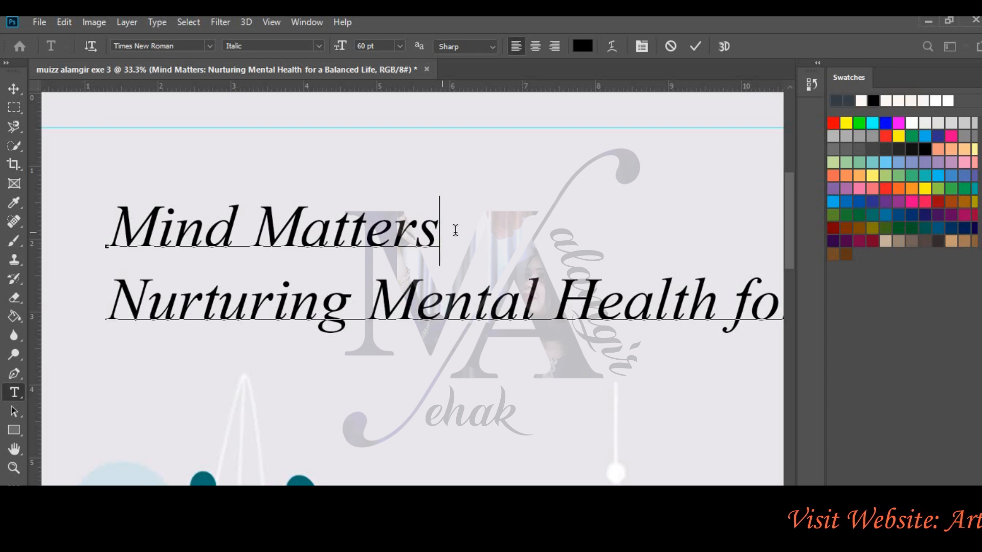
{"action": "left_click_drag", "start_coordinate": [491, 537], "coordinate": [464, 537]}
{"action": "scroll", "coordinate": [278, 205], "scroll_direction": "left", "scroll_amount": 1}
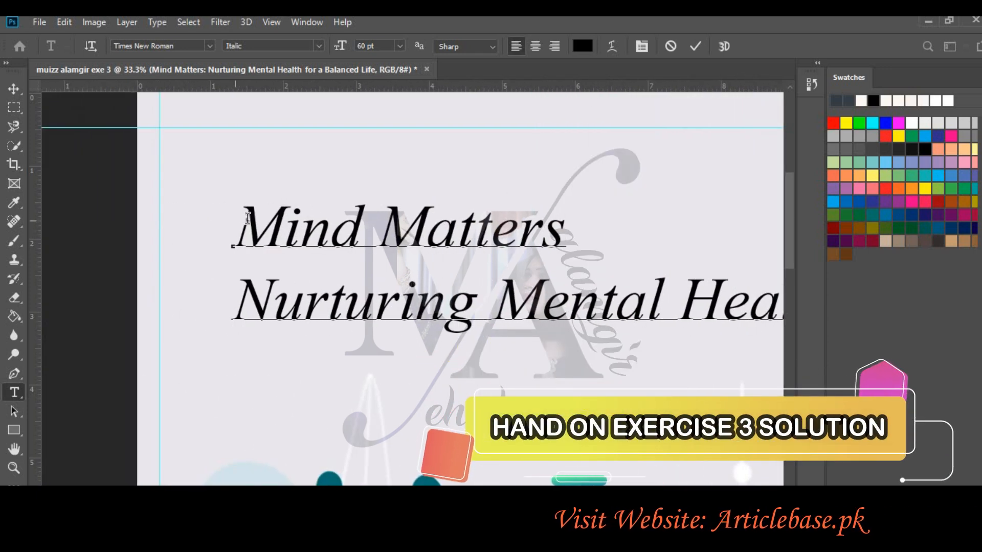
Reduce the font size of both title lines to 36 pt.
{"action": "left_click_drag", "start_coordinate": [248, 217], "coordinate": [592, 303]}
{"action": "key", "text": "ctrl+a"}
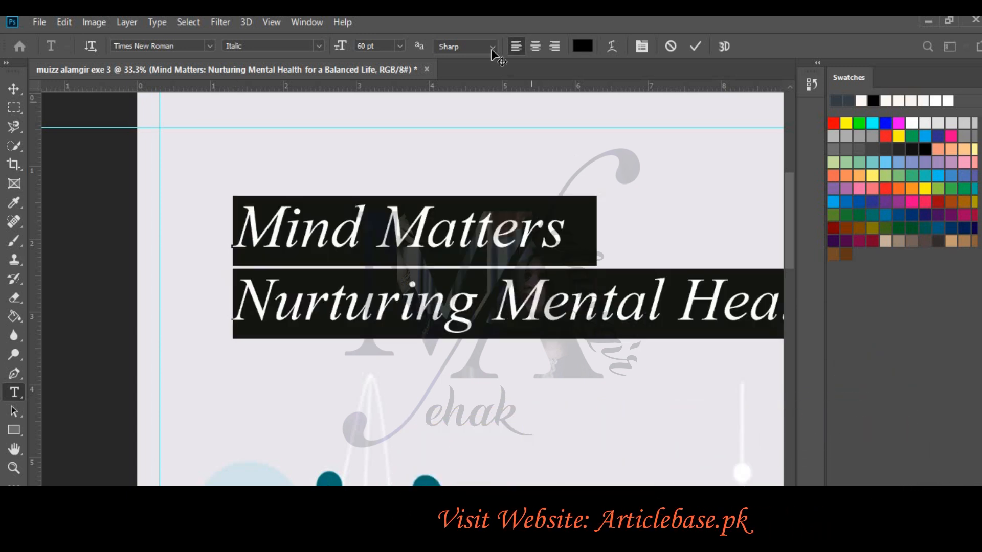
{"action": "left_click", "coordinate": [400, 46]}
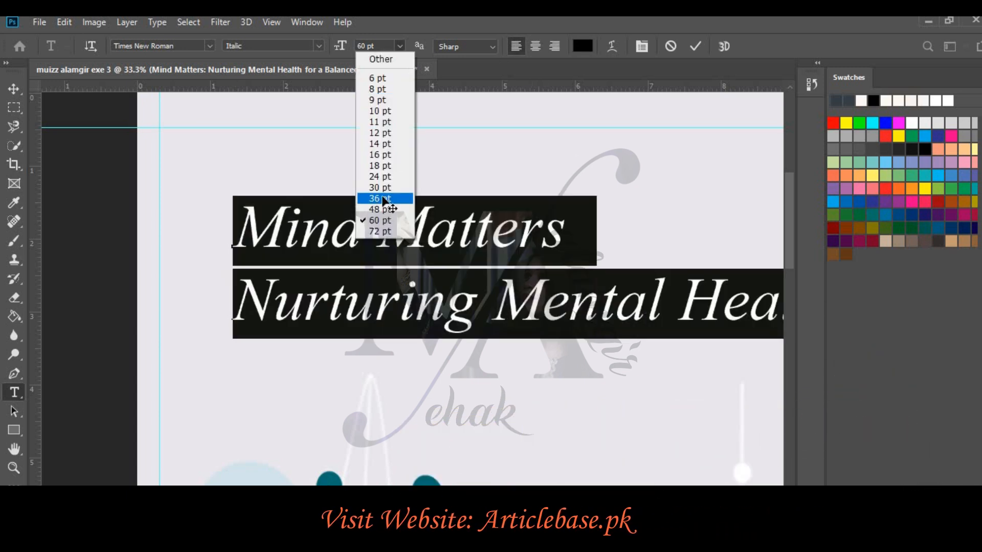
{"action": "left_click", "coordinate": [382, 199]}
{"action": "scroll", "coordinate": [412, 289], "scroll_direction": "right", "scroll_amount": 5}
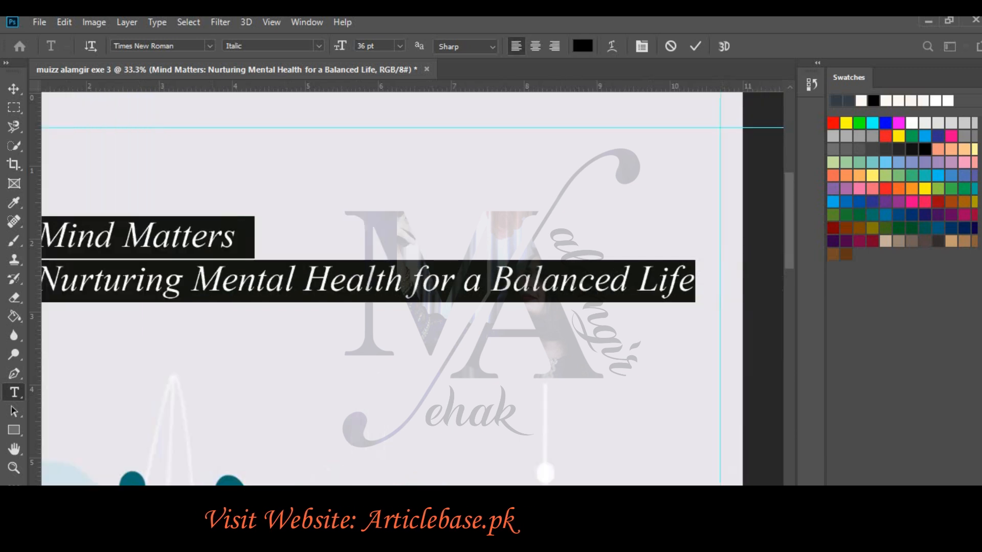
Centre-align the two-line title text and commit the edit.
{"action": "left_click", "coordinate": [400, 233]}
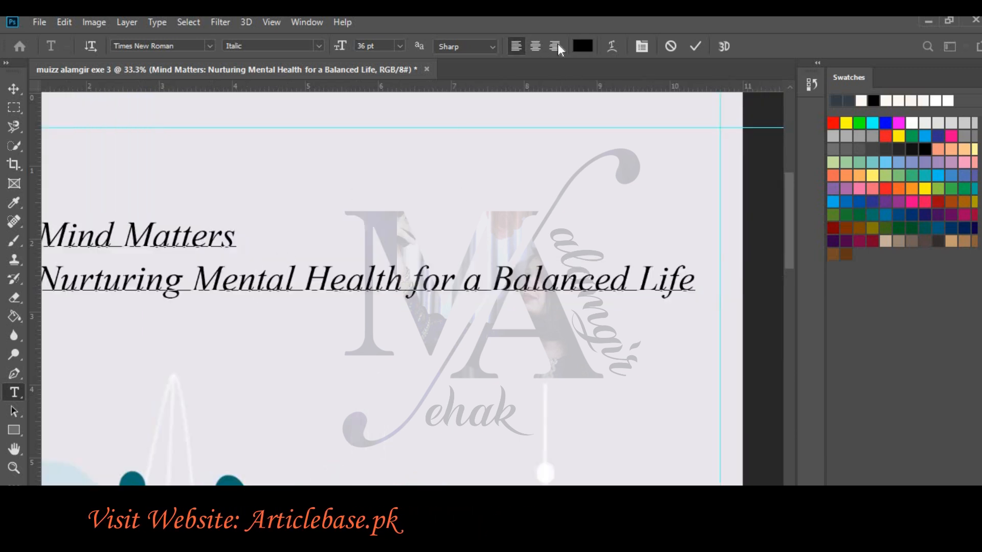
{"action": "left_click", "coordinate": [535, 46]}
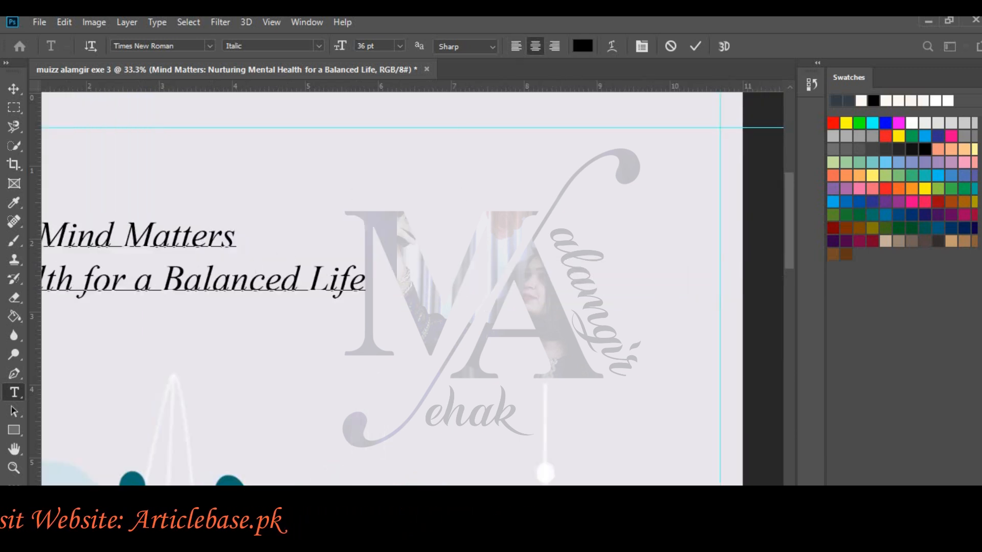
{"action": "scroll", "coordinate": [412, 289], "scroll_direction": "left", "scroll_amount": 9}
{"action": "key", "text": "ctrl+Return"}
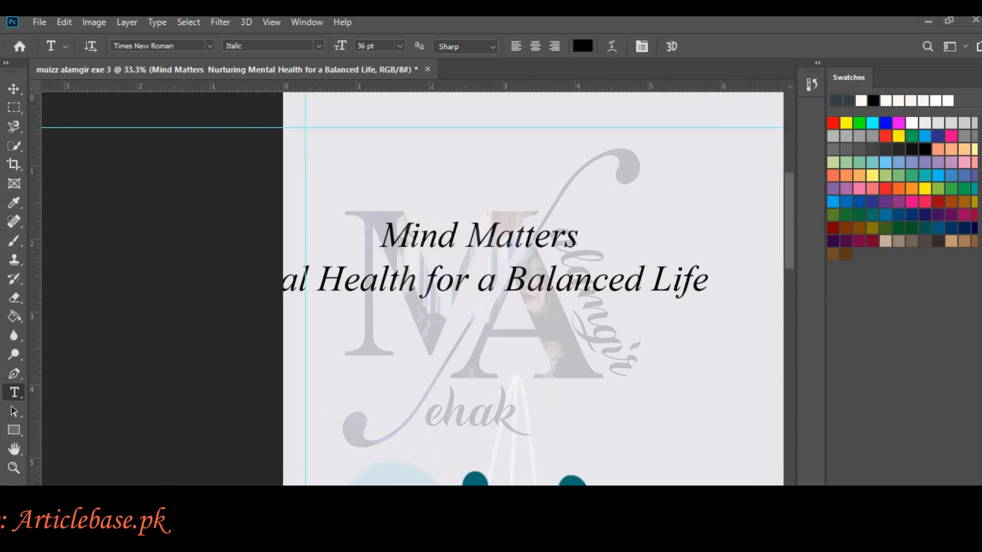
Move the two-line "Mind Matters" title to the right so that it lies fully inside the page.
{"action": "scroll", "coordinate": [41, 223], "scroll_direction": "right", "scroll_amount": 9}
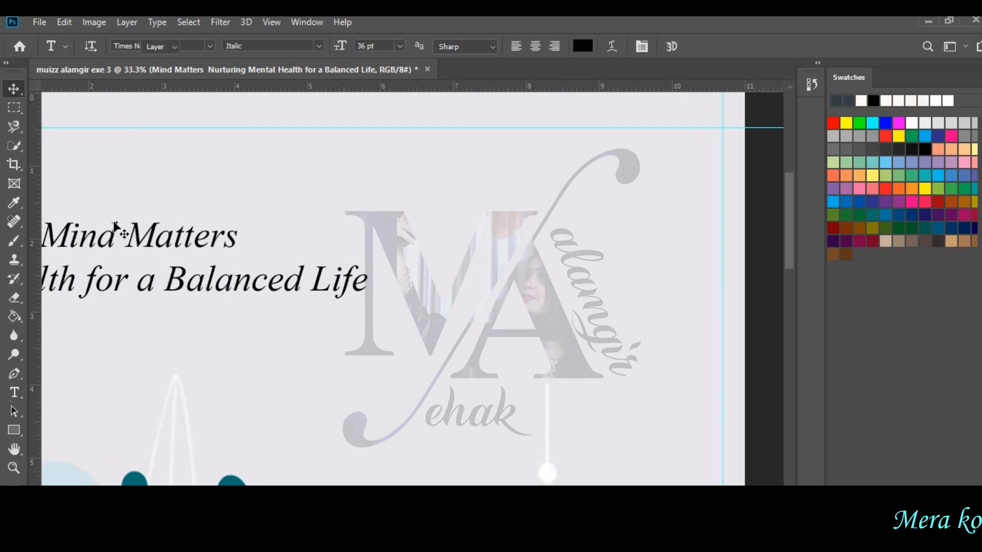
{"action": "key", "text": "v"}
{"action": "left_click_drag", "start_coordinate": [182, 225], "coordinate": [523, 217]}
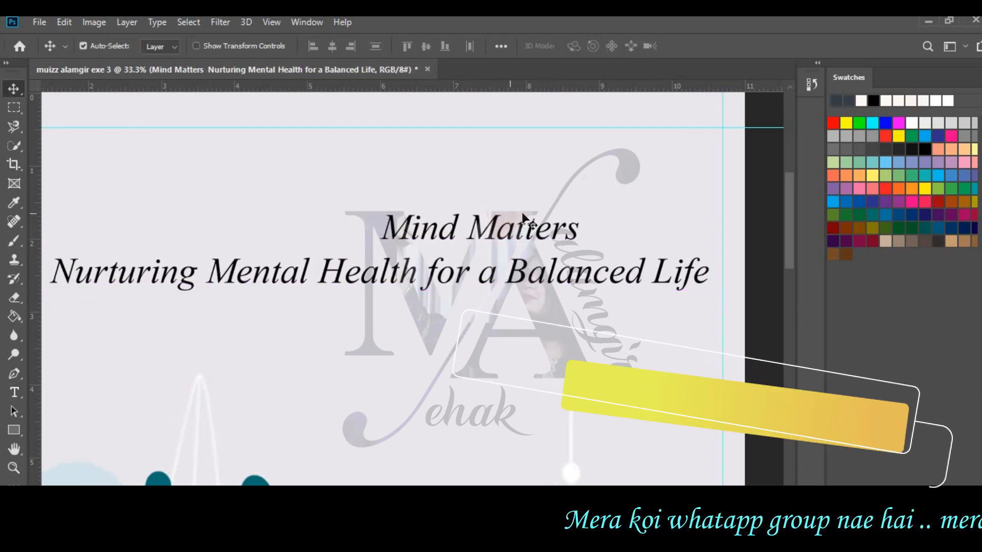
Copy the heading "Benefits of Mental Well-being:" from the Word document and paste it as new text below the rug on the poster.
{"action": "scroll", "coordinate": [522, 217], "scroll_direction": "down", "scroll_amount": 4}
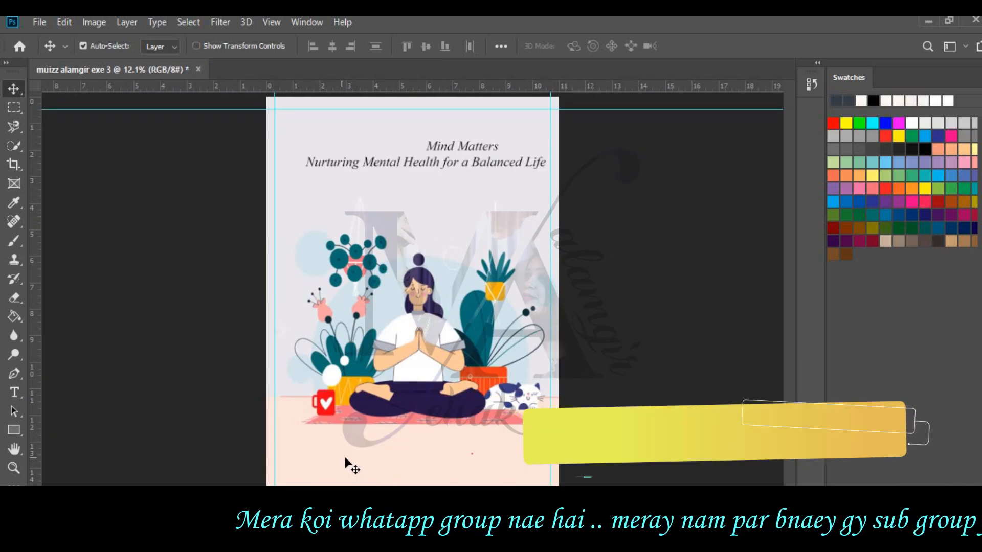
{"action": "scroll", "coordinate": [345, 463], "scroll_direction": "up", "scroll_amount": 3}
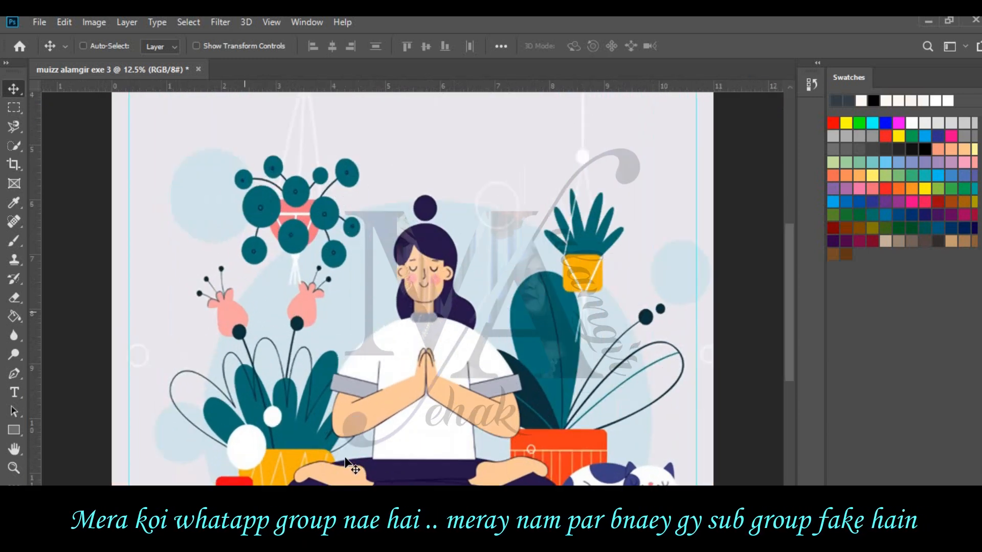
{"action": "scroll", "coordinate": [345, 463], "scroll_direction": "up", "scroll_amount": 4}
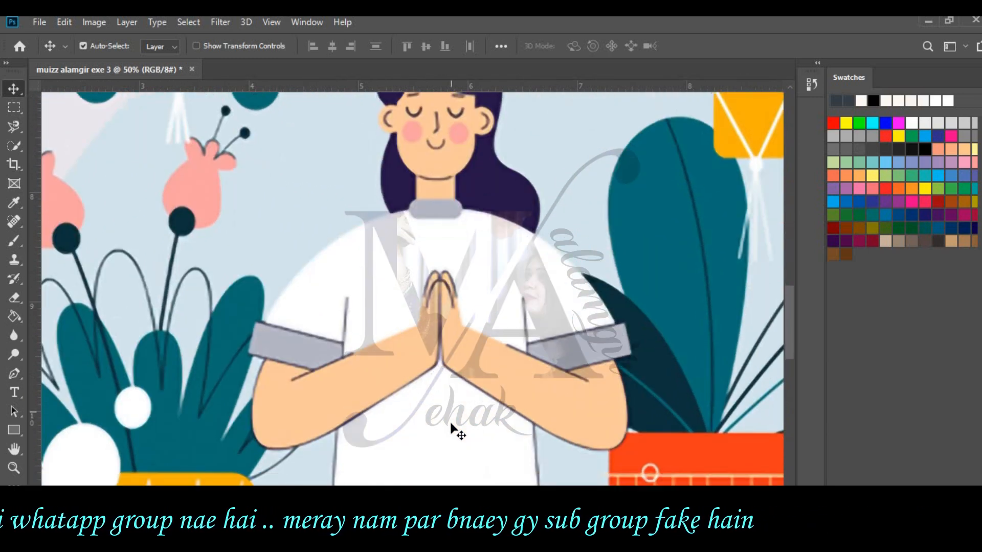
{"action": "scroll", "coordinate": [457, 432], "scroll_direction": "down", "scroll_amount": 6}
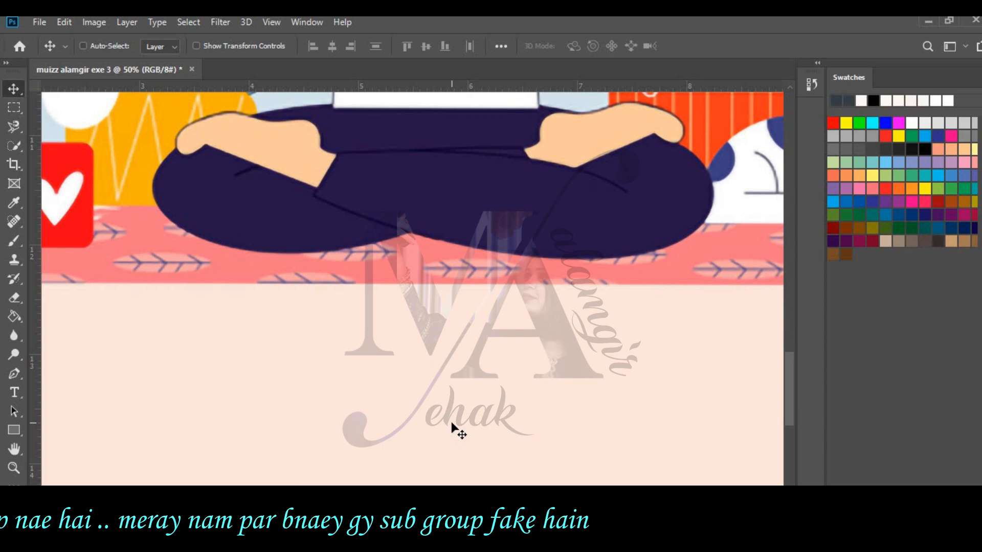
{"action": "scroll", "coordinate": [458, 432], "scroll_direction": "down", "scroll_amount": 2}
{"action": "scroll", "coordinate": [450, 432], "scroll_direction": "up", "scroll_amount": 3}
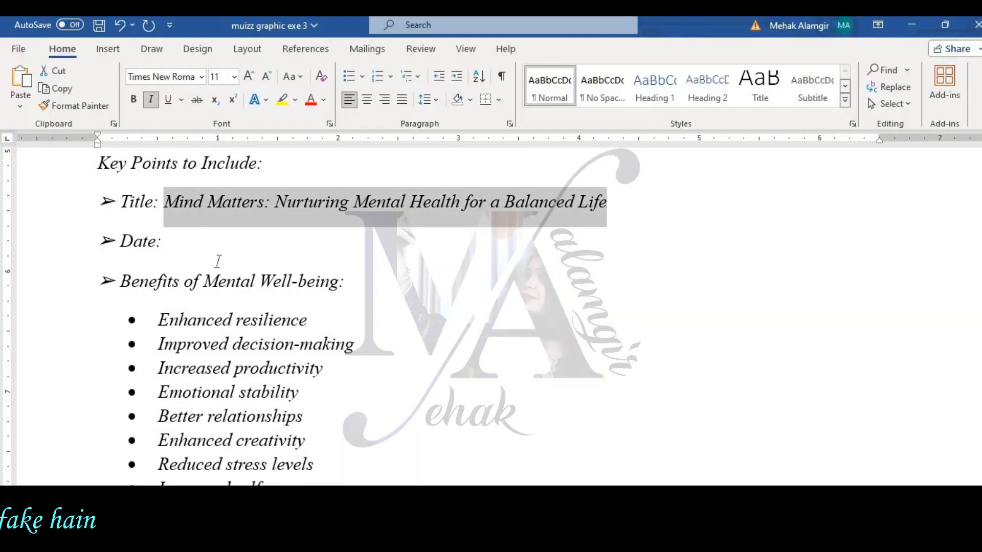
{"action": "scroll", "coordinate": [215, 258], "scroll_direction": "down", "scroll_amount": 2}
{"action": "scroll", "coordinate": [147, 193], "scroll_direction": "up", "scroll_amount": 3}
{"action": "left_click_drag", "start_coordinate": [117, 283], "coordinate": [345, 285]}
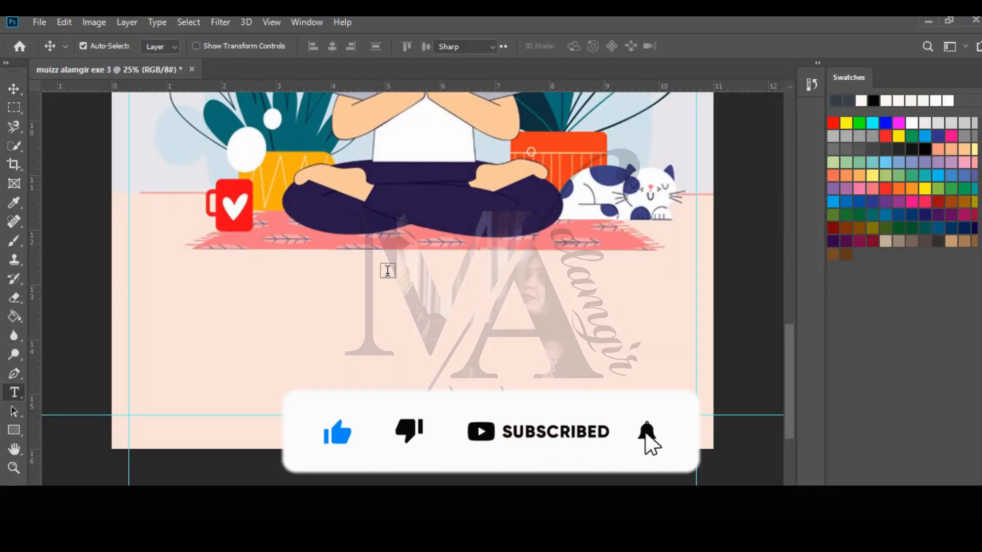
{"action": "left_click", "coordinate": [359, 269]}
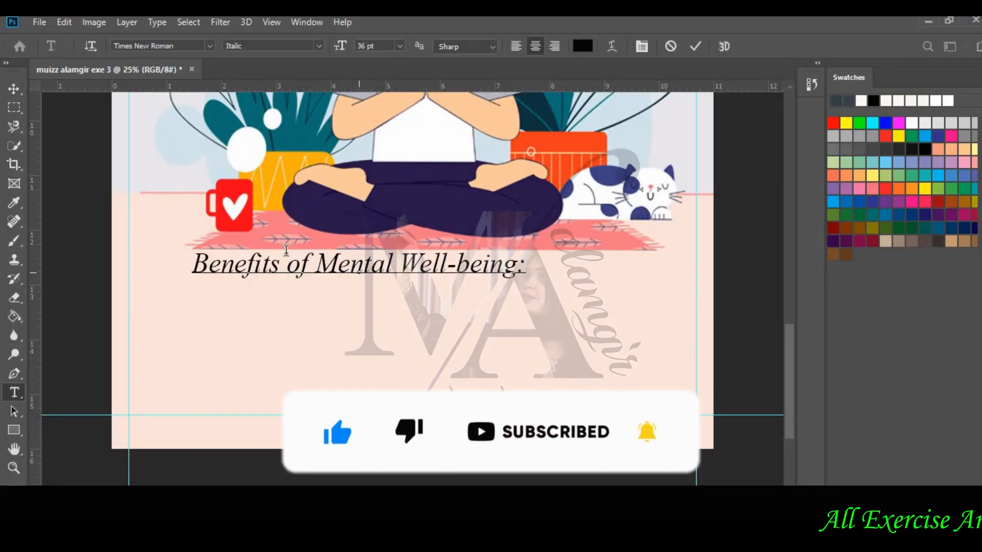
Remove the hyphen and colon so the heading reads "Benefits of Mental Wellbeing", and move it to the middle below the rug.
{"action": "left_click", "coordinate": [453, 267]}
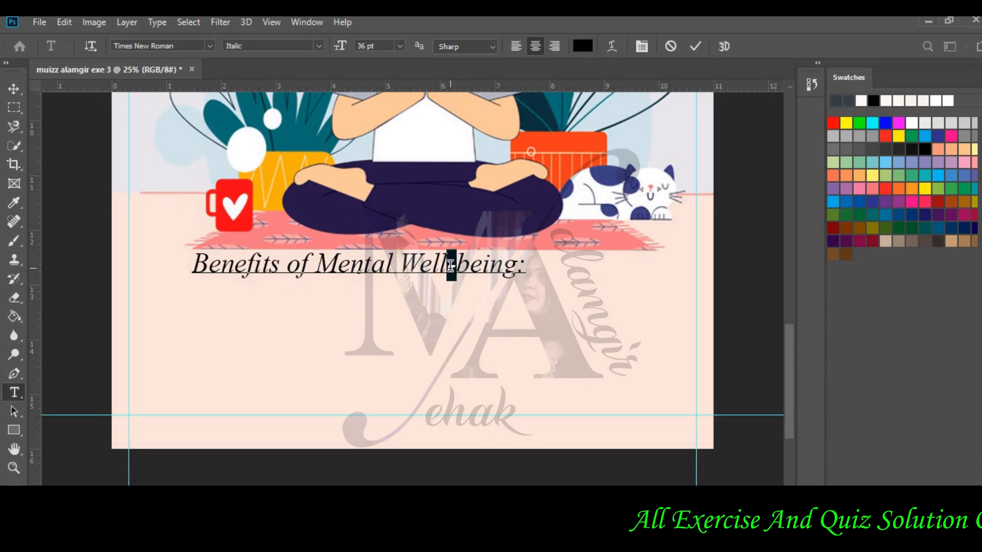
{"action": "key", "text": "BackSpace"}
{"action": "left_click", "coordinate": [521, 266]}
{"action": "key", "text": "BackSpace"}
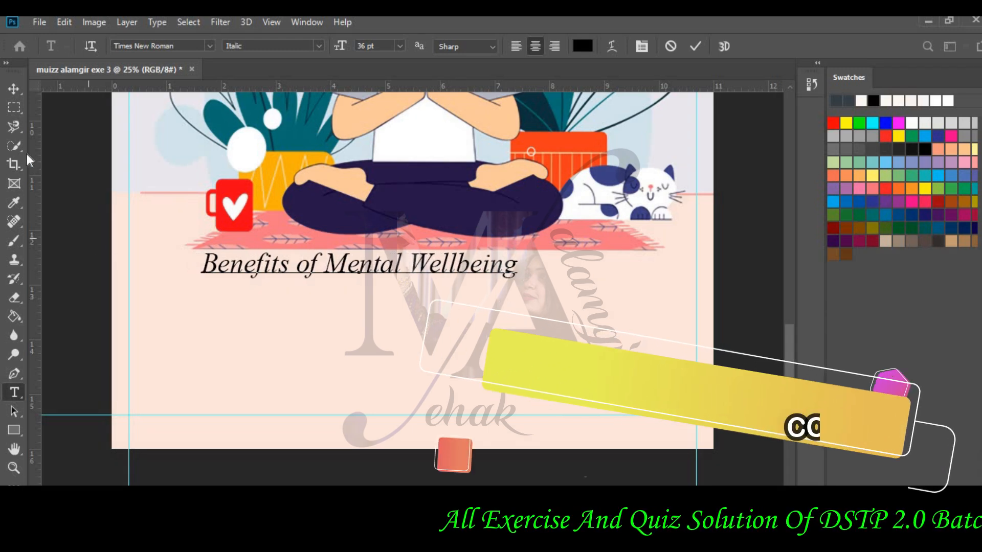
{"action": "left_click", "coordinate": [14, 89]}
{"action": "left_click_drag", "start_coordinate": [435, 268], "coordinate": [488, 280]}
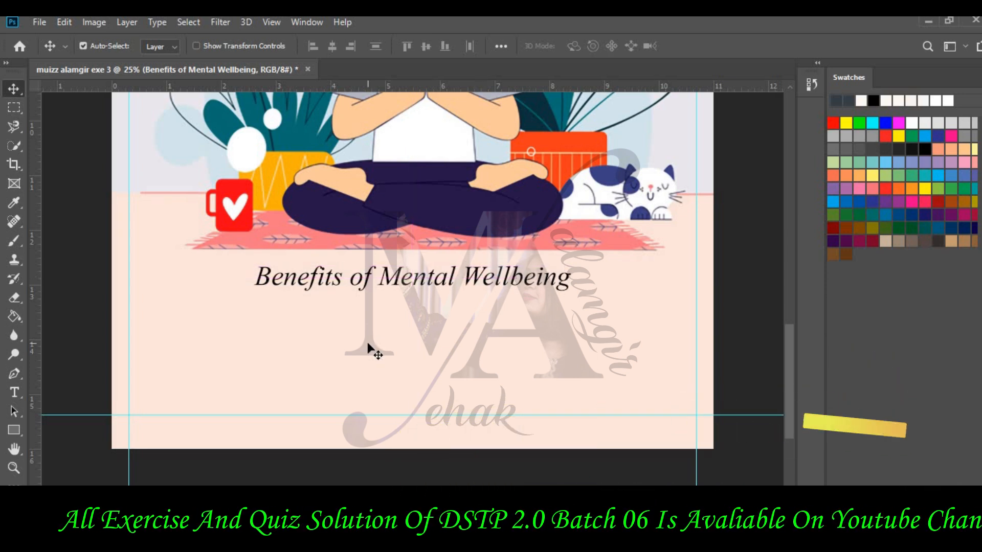
Copy the first four benefits, "Enhanced resilience" to "Emotional stability", from the Word document and paste them as new text below the heading.
{"action": "left_click", "coordinate": [368, 348]}
{"action": "left_click", "coordinate": [17, 394]}
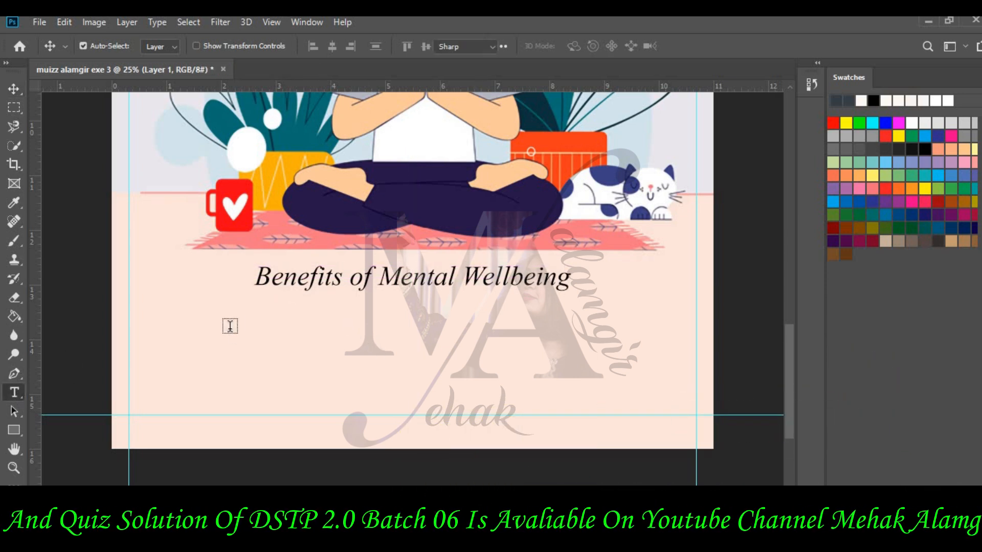
{"action": "left_click", "coordinate": [239, 323]}
{"action": "key", "text": "alt+Tab"}
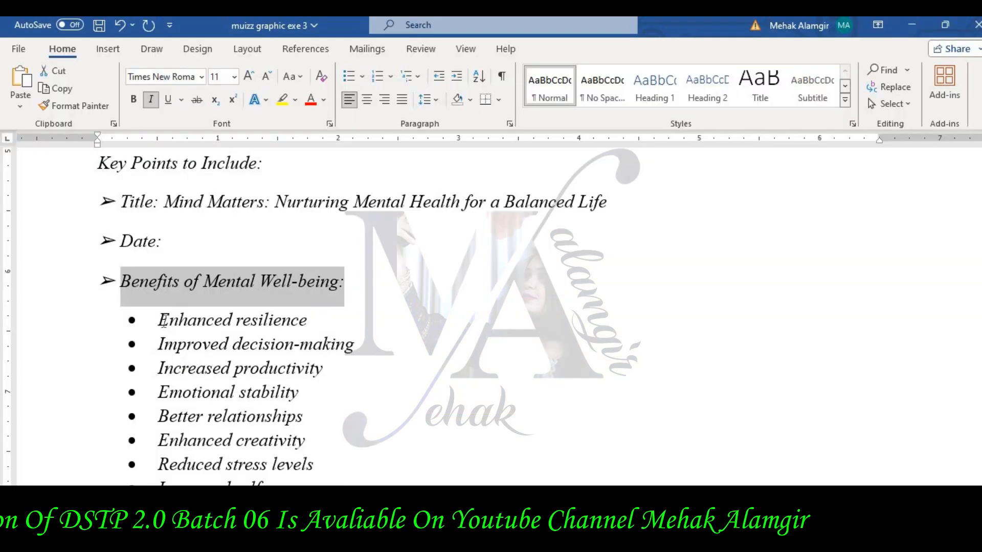
{"action": "left_click_drag", "start_coordinate": [163, 321], "coordinate": [328, 481]}
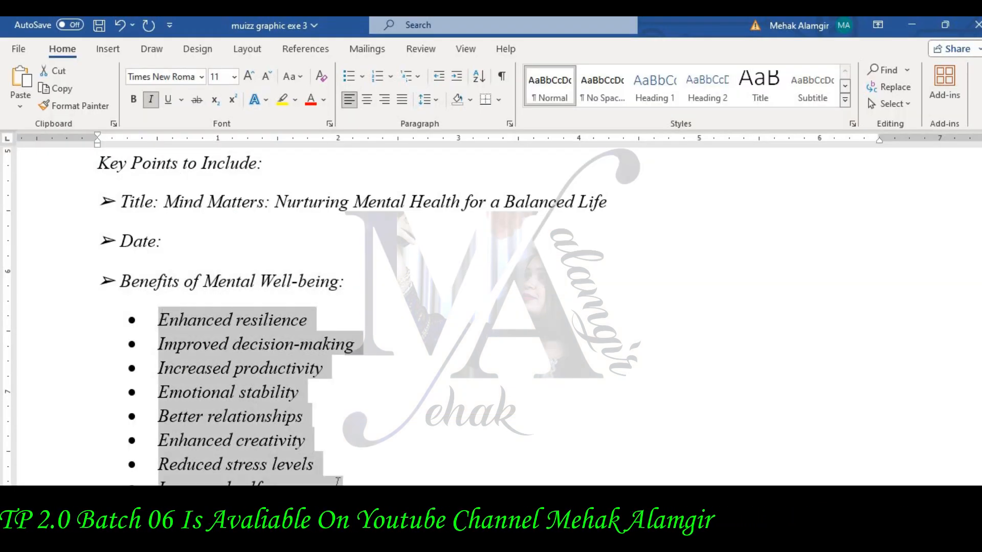
{"action": "left_click", "coordinate": [223, 398]}
{"action": "left_click_drag", "start_coordinate": [212, 340], "coordinate": [156, 320]}
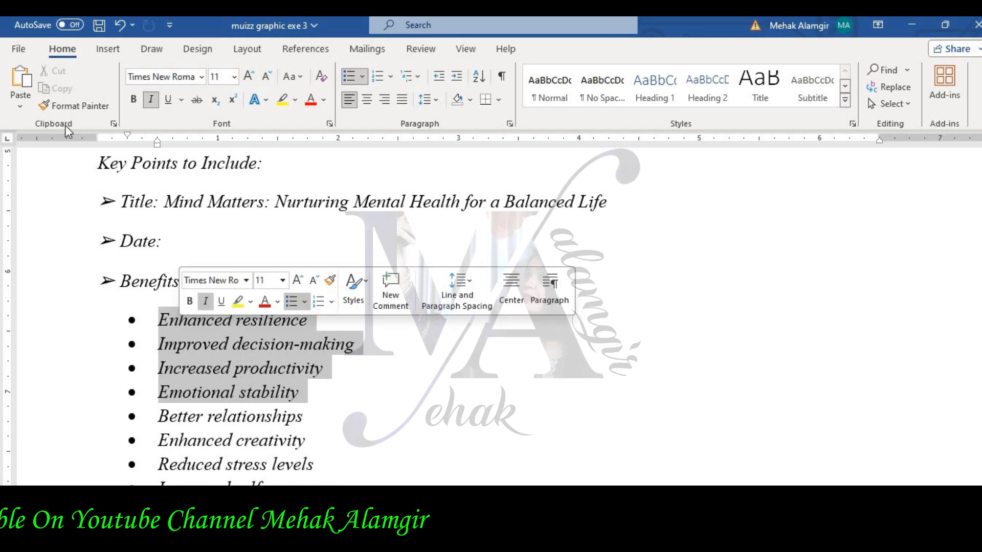
{"action": "key", "text": "ctrl+c"}
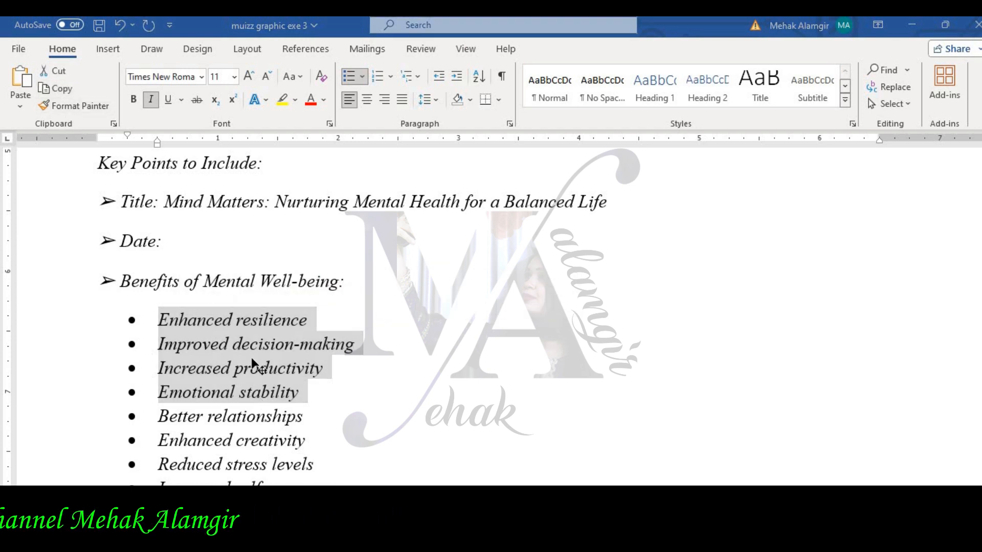
{"action": "key", "text": "alt+Tab"}
{"action": "key", "text": "ctrl+v"}
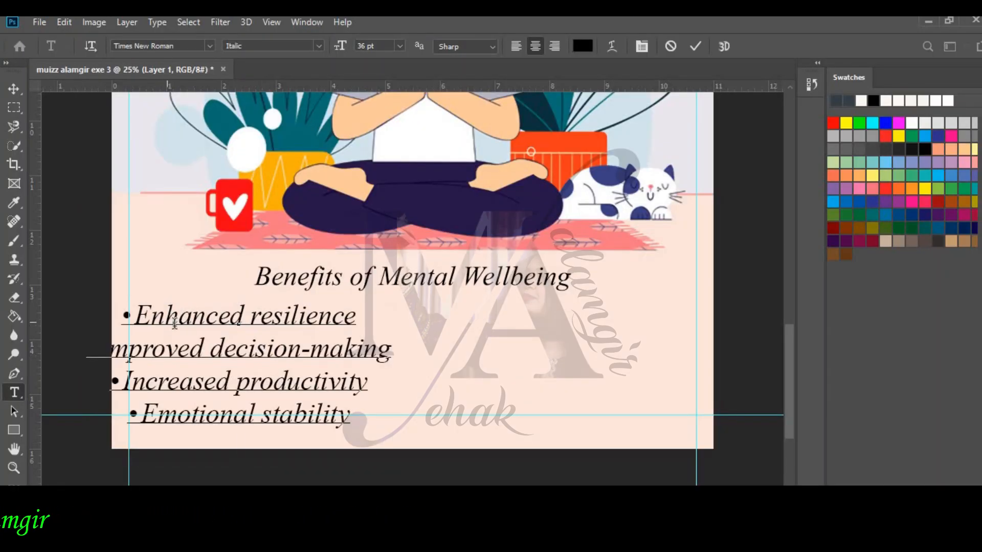
Left-align the benefits list, set its font size to 24 pt and move it to the left below the heading.
{"action": "key", "text": "ctrl+a"}
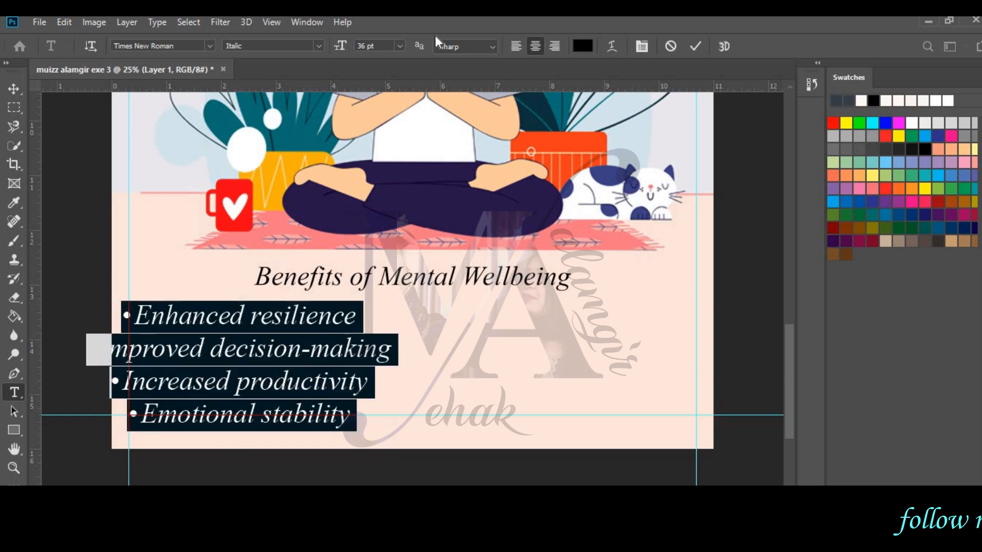
{"action": "left_click", "coordinate": [515, 47]}
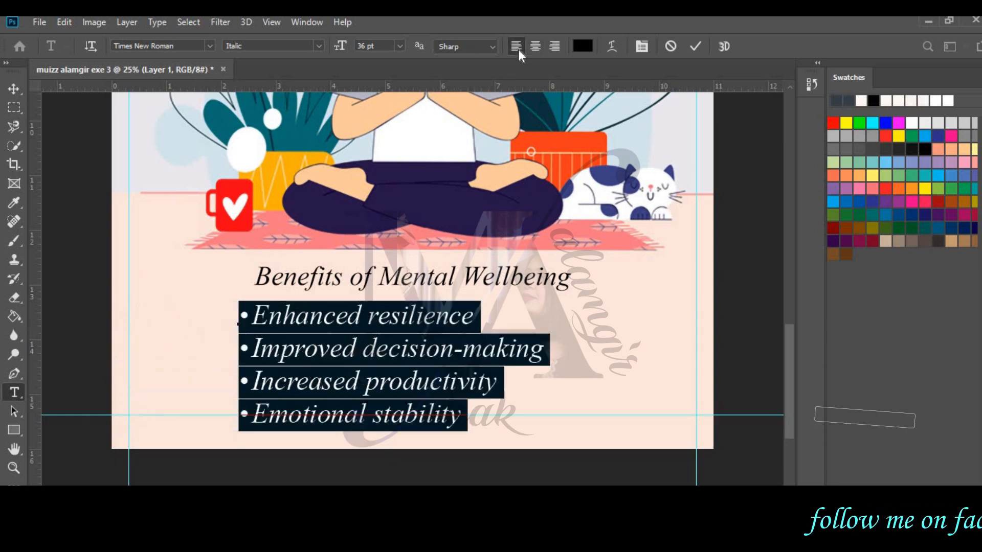
{"action": "left_click", "coordinate": [400, 46]}
{"action": "left_click", "coordinate": [388, 176]}
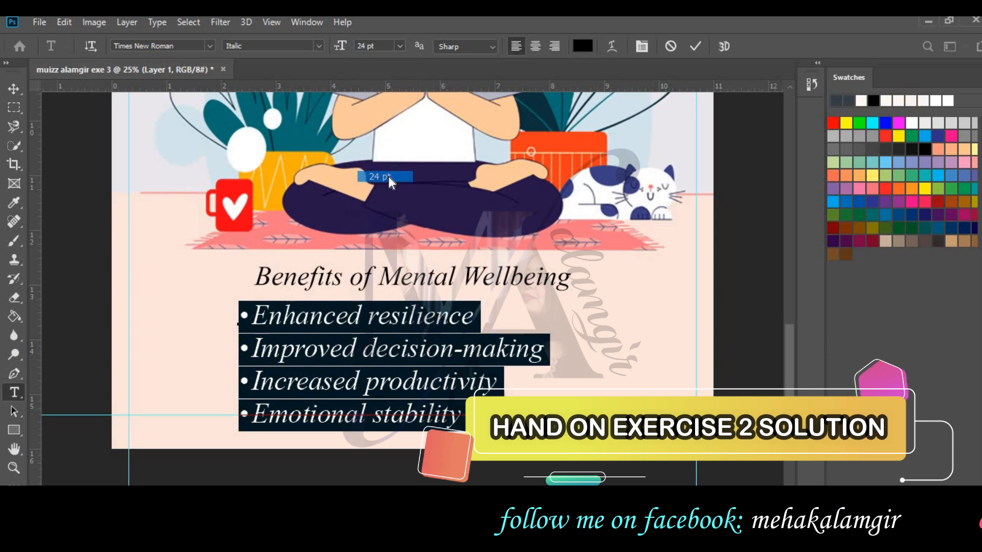
{"action": "left_click", "coordinate": [14, 92]}
{"action": "left_click_drag", "start_coordinate": [260, 323], "coordinate": [211, 319]}
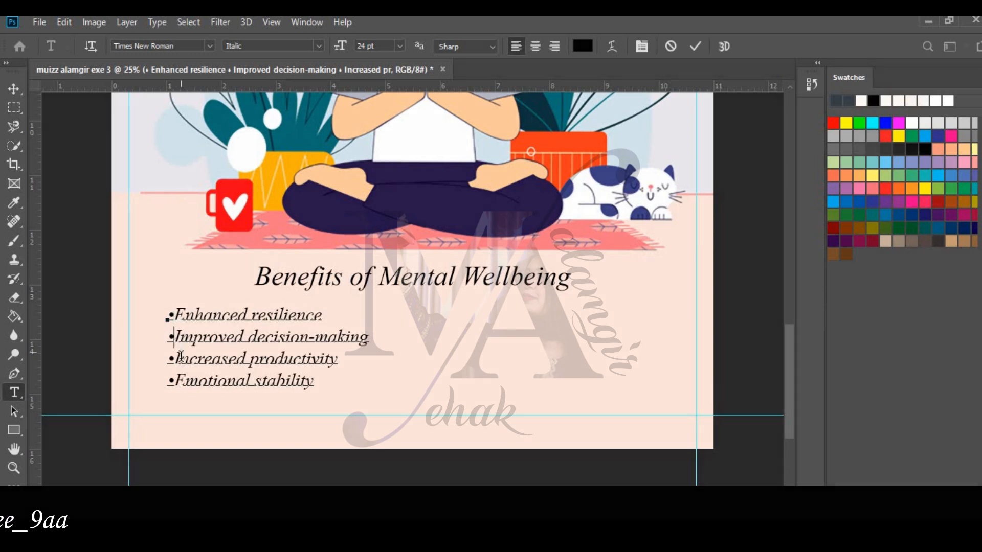
Delete the bullet characters in front of the four lines of the benefits list.
{"action": "key", "text": "BackSpace"}
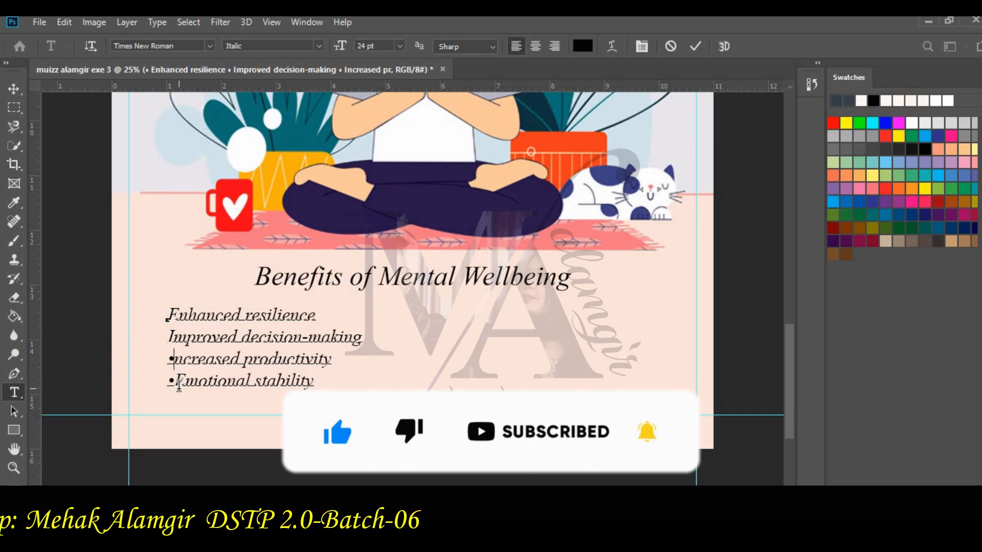
{"action": "key", "text": "BackSpace"}
{"action": "left_click", "coordinate": [178, 381]}
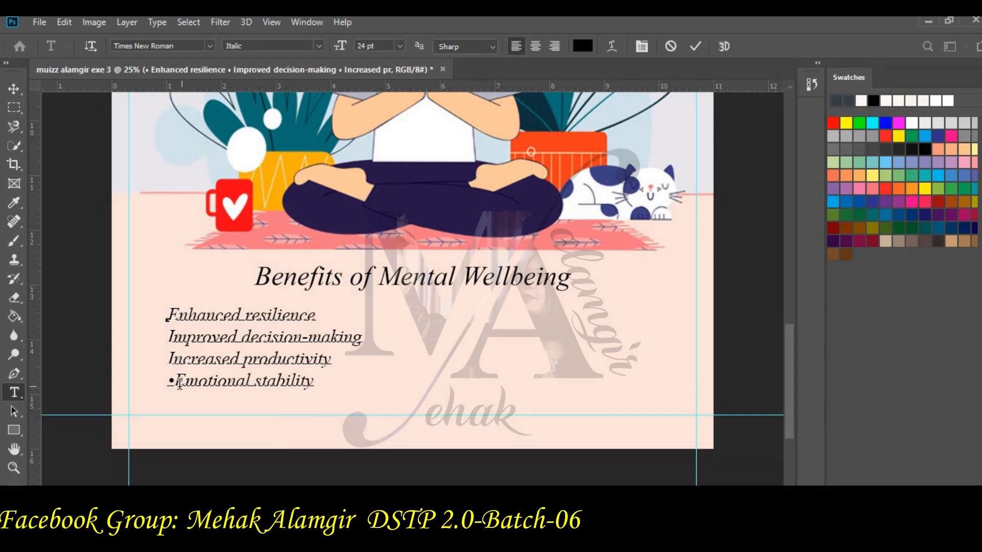
{"action": "key", "text": "Left"}
{"action": "key", "text": "Delete"}
{"action": "key", "text": "BackSpace"}
{"action": "key", "text": "Return"}
{"action": "left_click", "coordinate": [175, 338]}
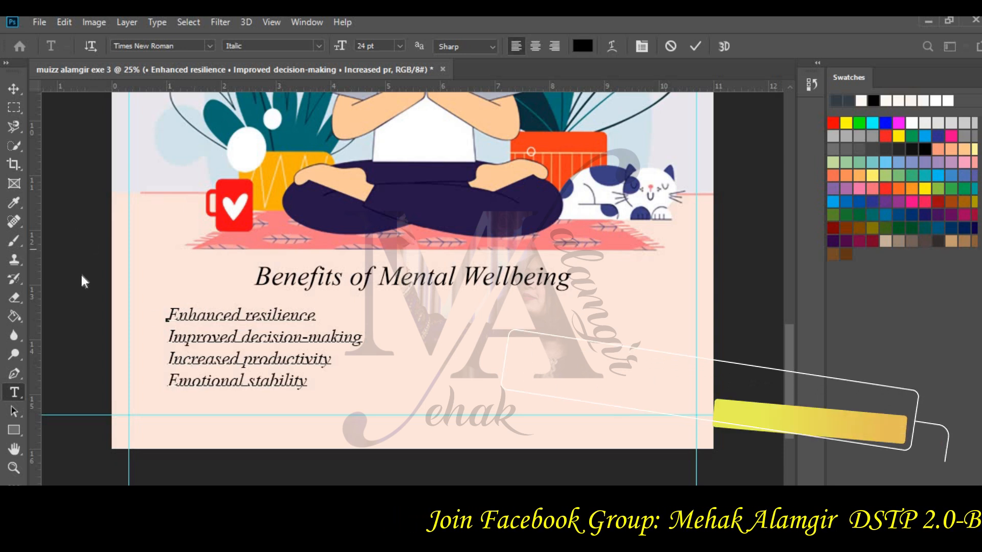
Delete and re-enter the initial "I" and the line break before "Increased productivity" in the benefits list.
{"action": "key", "text": "ctrl+plus"}
{"action": "key", "text": "ctrl+plus"}
{"action": "key", "text": "ctrl+plus"}
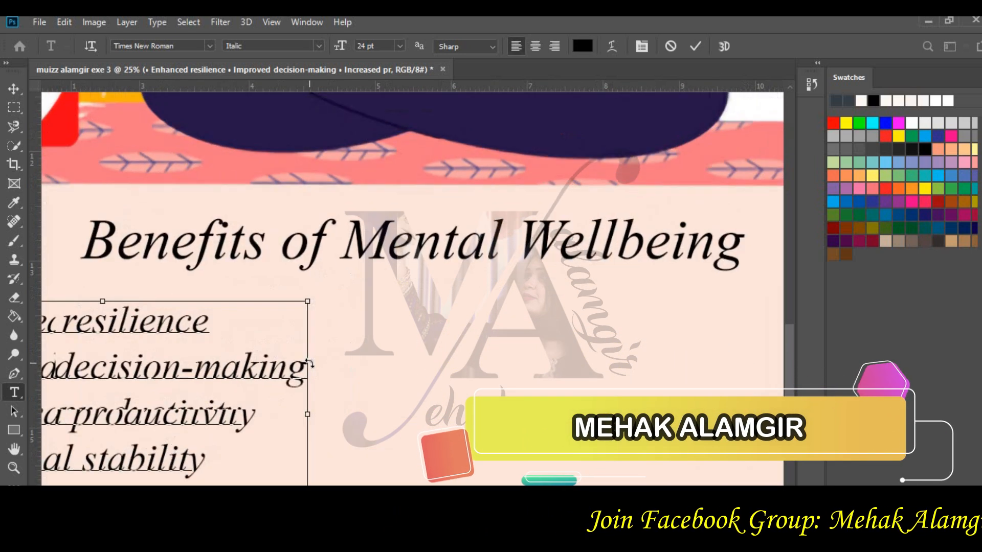
{"action": "scroll", "coordinate": [310, 363], "scroll_direction": "left", "scroll_amount": 8}
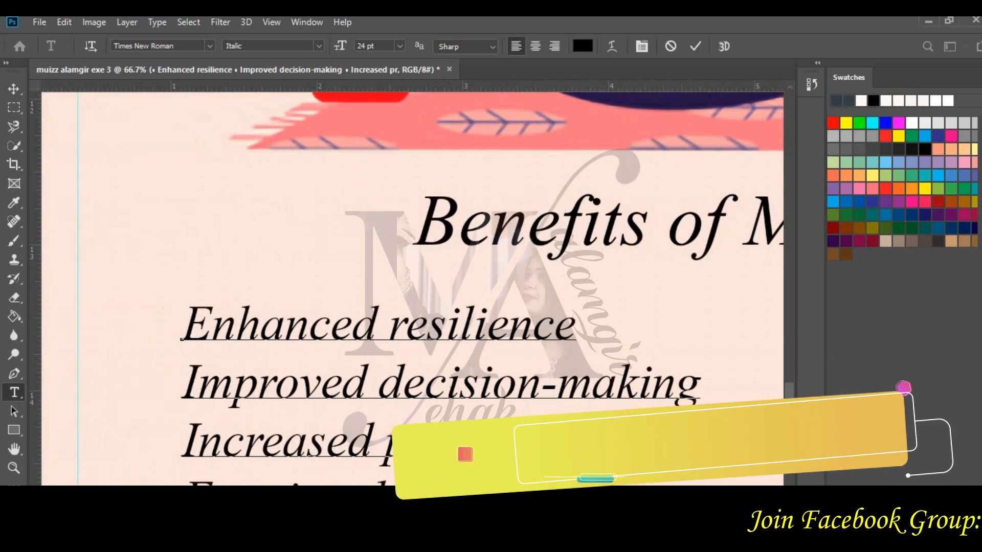
{"action": "scroll", "coordinate": [271, 406], "scroll_direction": "right", "scroll_amount": 2}
{"action": "scroll", "coordinate": [271, 405], "scroll_direction": "down", "scroll_amount": 1}
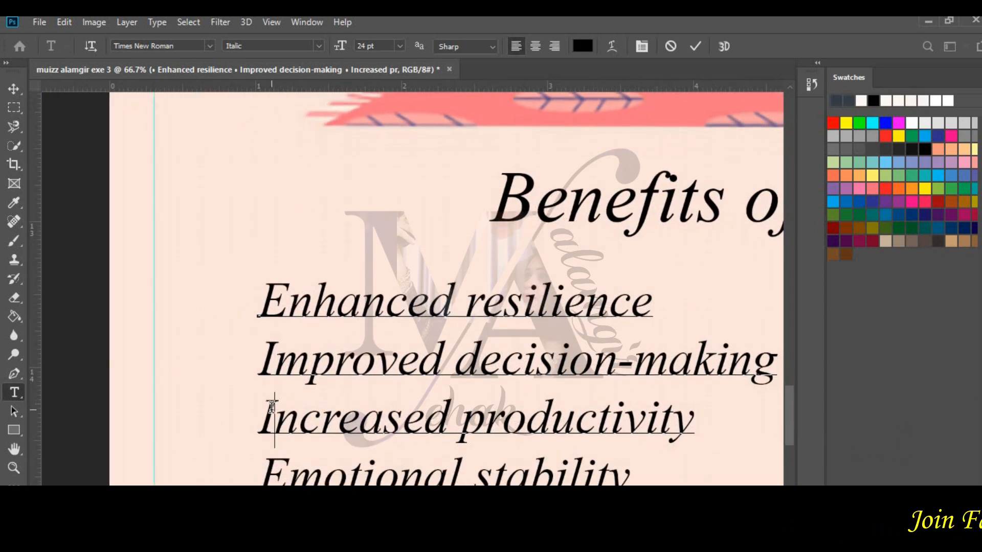
{"action": "key", "text": "BackSpace"}
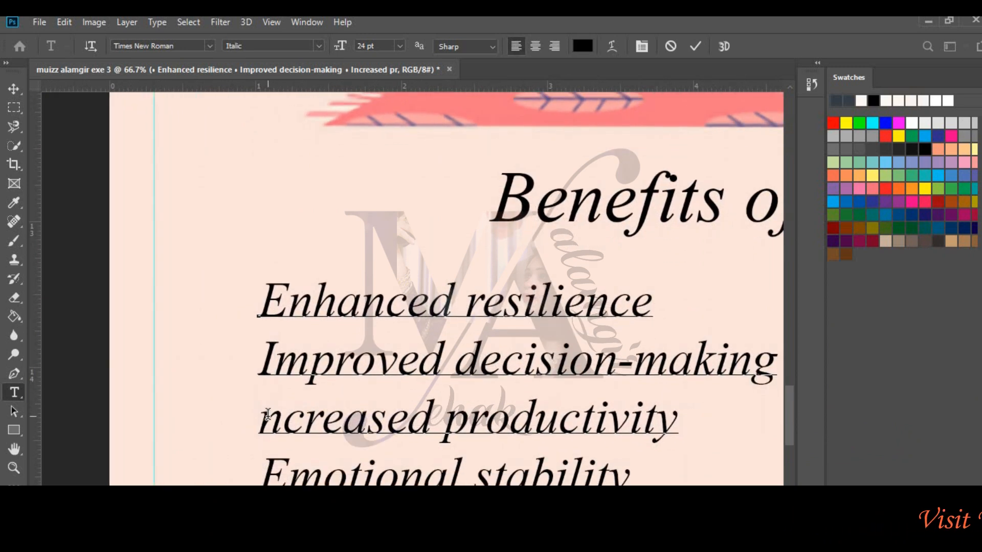
{"action": "key", "text": "BackSpace"}
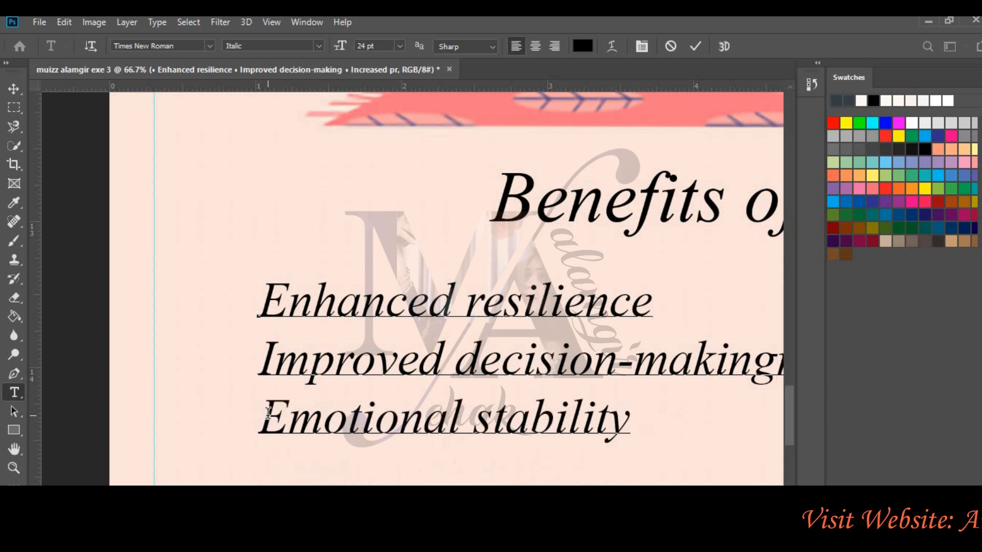
{"action": "key", "text": "Return"}
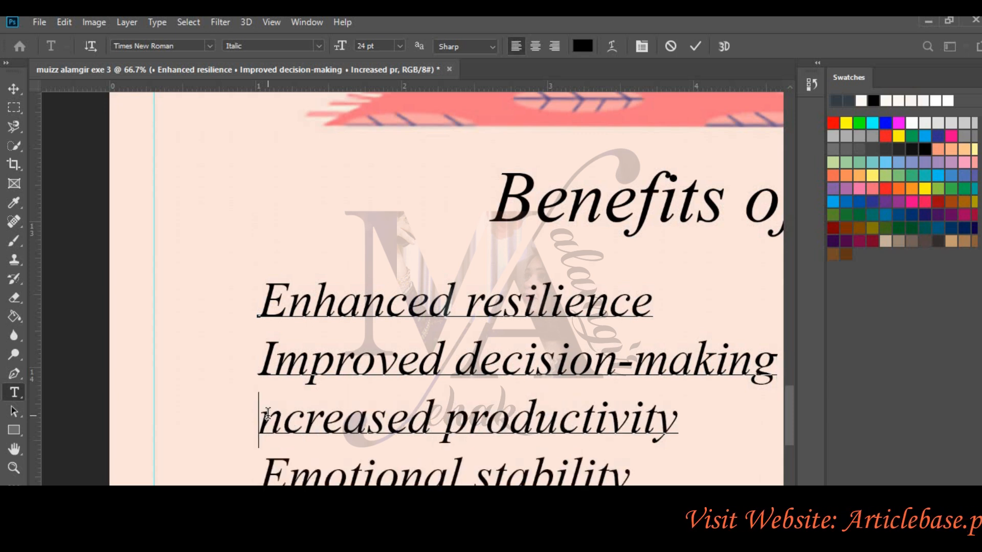
{"action": "type", "text": "I"}
Replace the hyphen in "decision-making" with a space and commit the benefits list text.
{"action": "scroll", "coordinate": [435, 358], "scroll_direction": "right", "scroll_amount": 5}
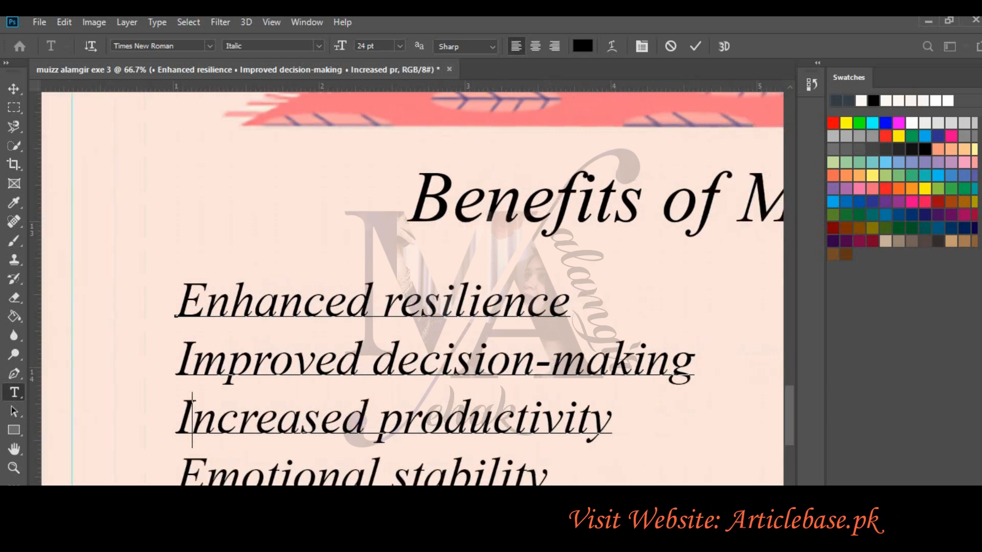
{"action": "key", "text": "Delete"}
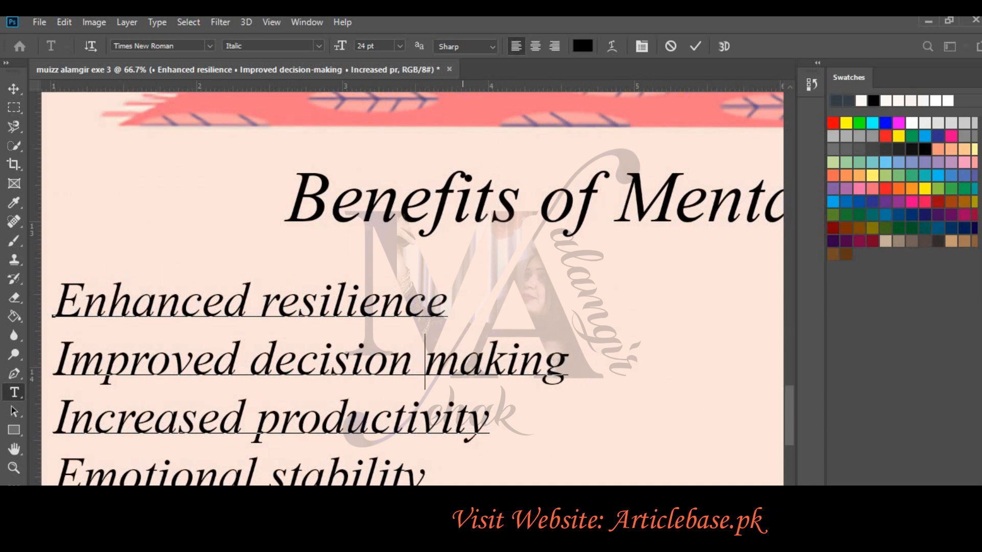
{"action": "scroll", "coordinate": [412, 289], "scroll_direction": "right", "scroll_amount": 3}
{"action": "key", "text": "ctrl+plus"}
{"action": "key", "text": "ctrl+minus"}
{"action": "key", "text": "ctrl+minus"}
{"action": "key", "text": "ctrl+minus"}
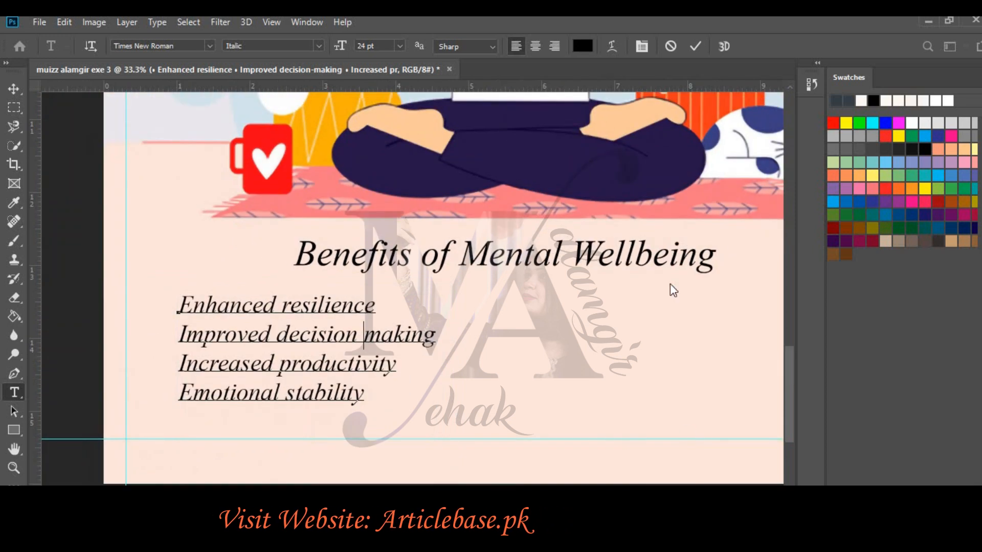
{"action": "key", "text": "ctrl+Return"}
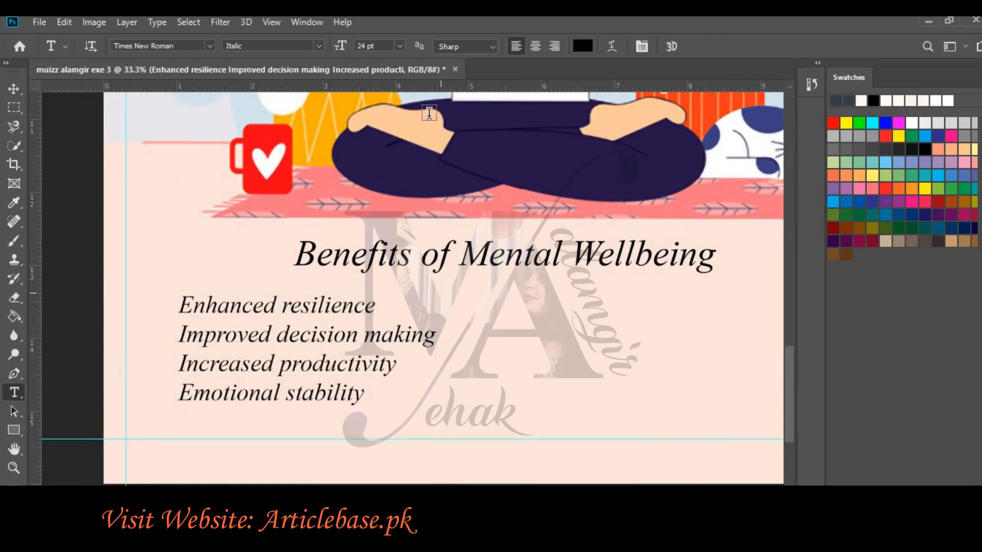
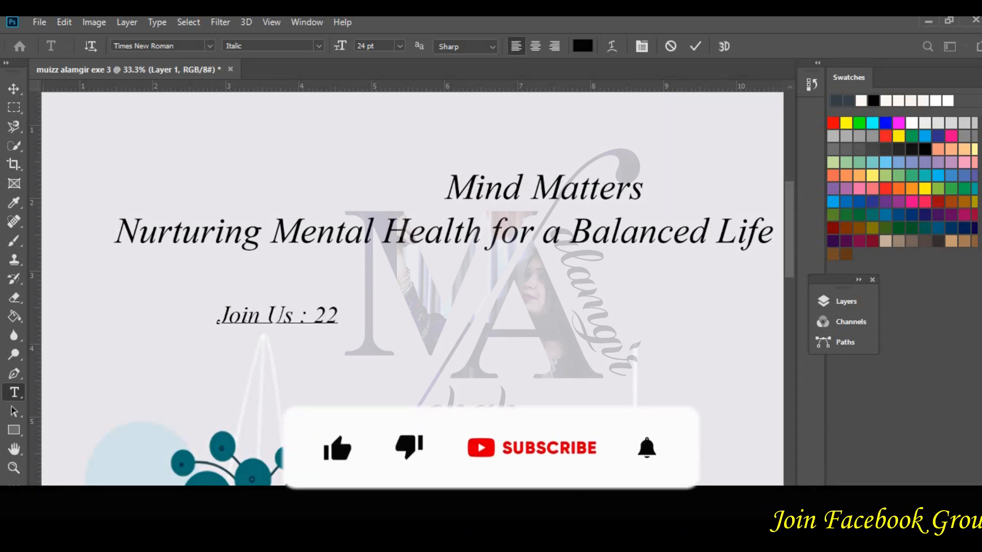
Complete the invitation text to read "Join Us : 22-December-2023" with "At Digiskills Hall Number 04" on the second line.
{"action": "type", "text": "-Decem"}
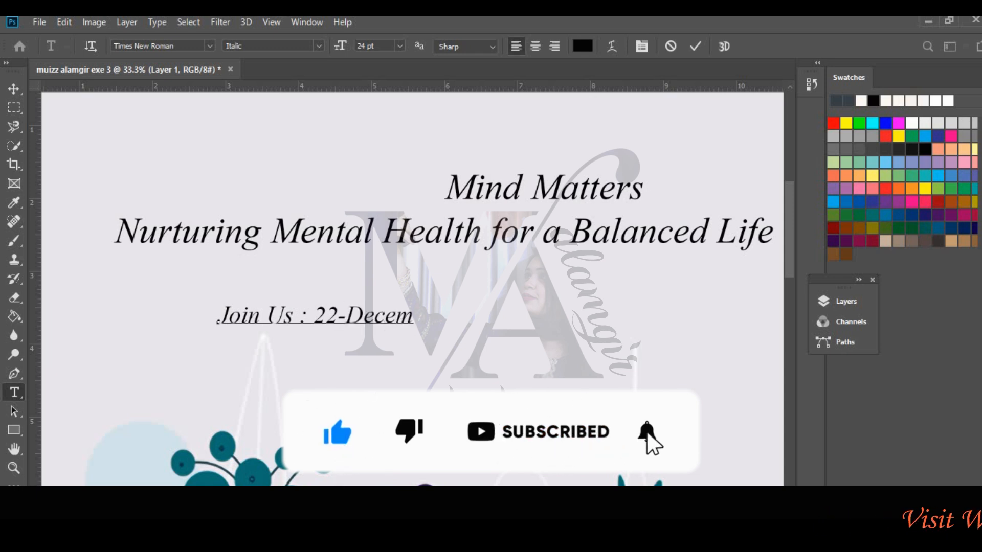
{"action": "type", "text": "ber-2023 At"}
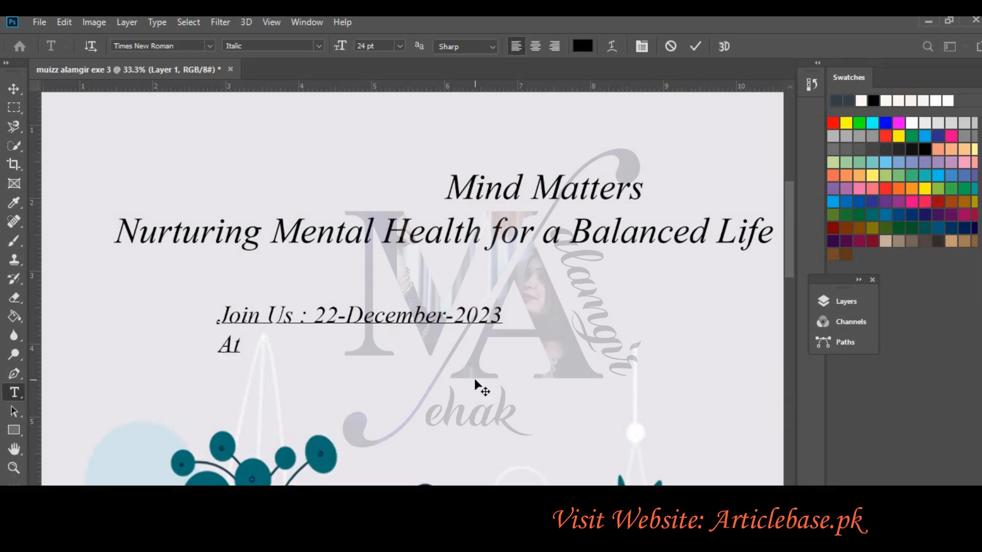
{"action": "type", "text": " Digisk"}
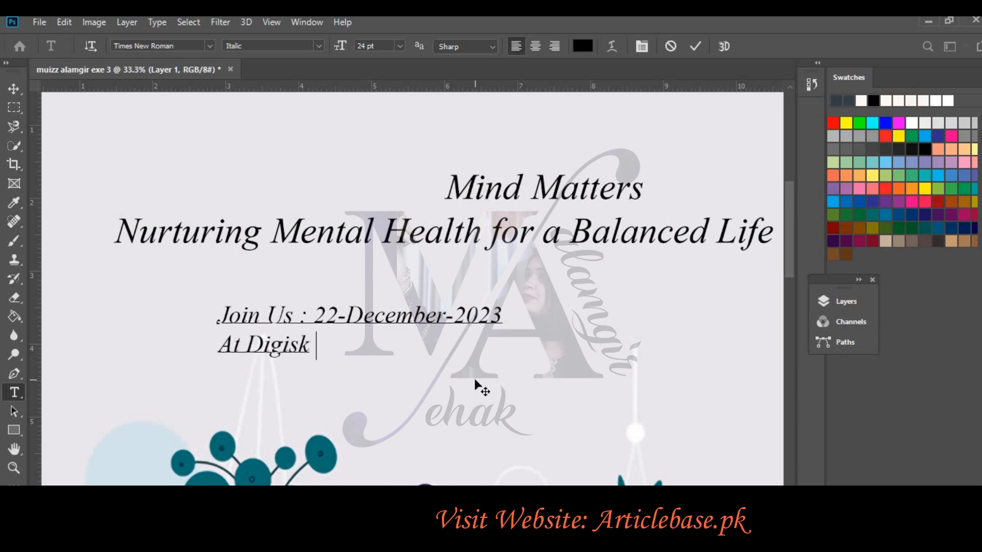
{"action": "type", "text": "ills HA"}
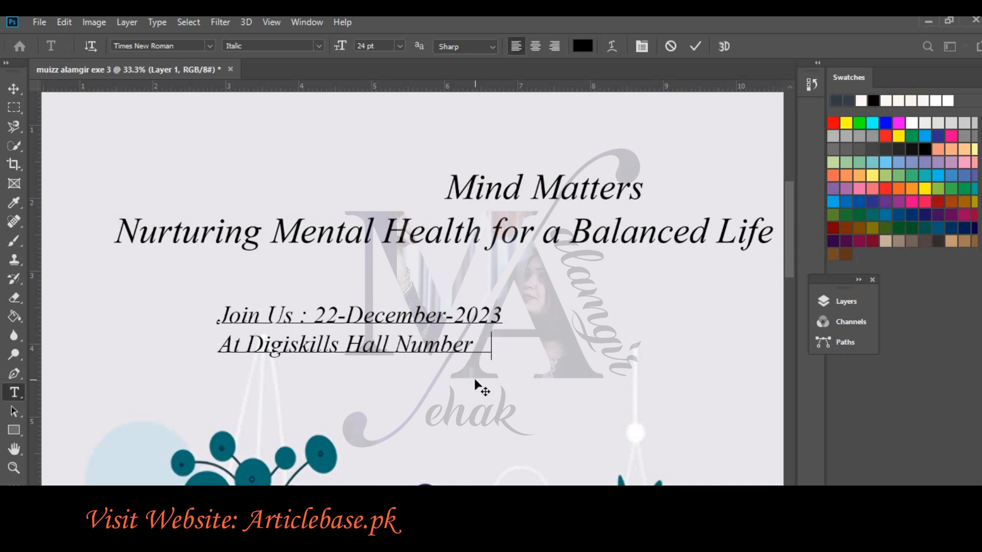
Move the invitation text to the right and slightly down so it sits centrally beneath the poster title.
{"action": "left_click", "coordinate": [14, 88]}
{"action": "left_click_drag", "start_coordinate": [441, 321], "coordinate": [538, 339]}
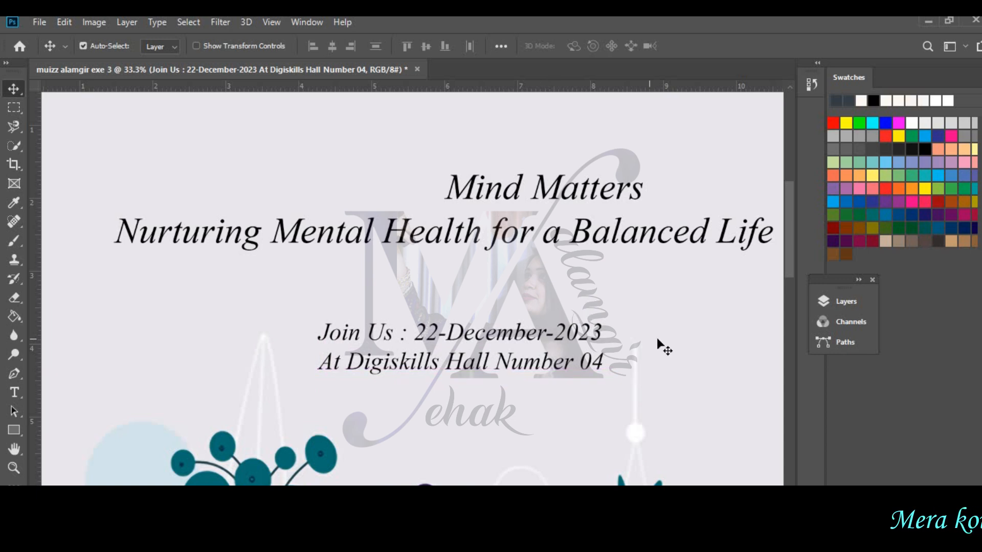
{"action": "left_click", "coordinate": [538, 284]}
{"action": "key", "text": "ctrl+0"}
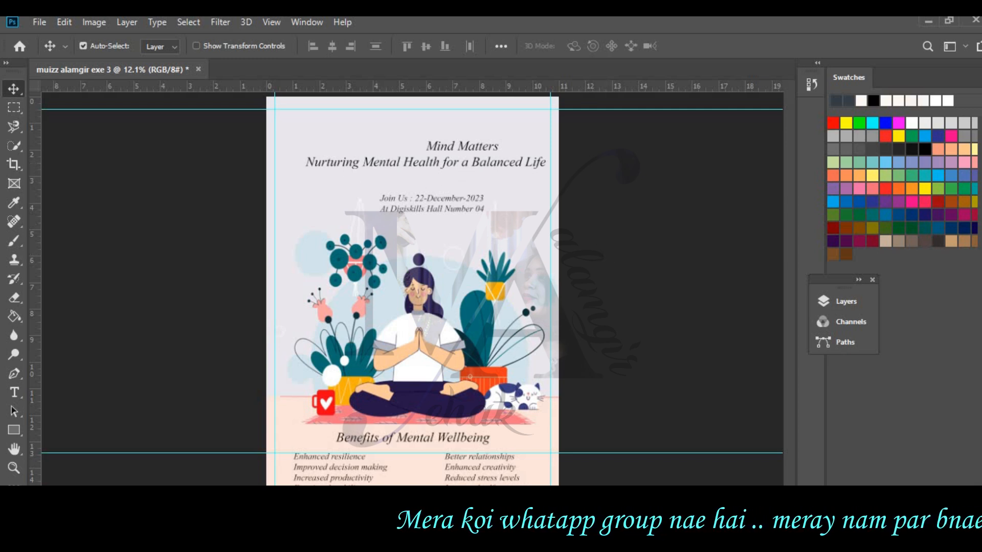
{"action": "key", "text": "alt+Tab"}
{"action": "left_click", "coordinate": [346, 233]}
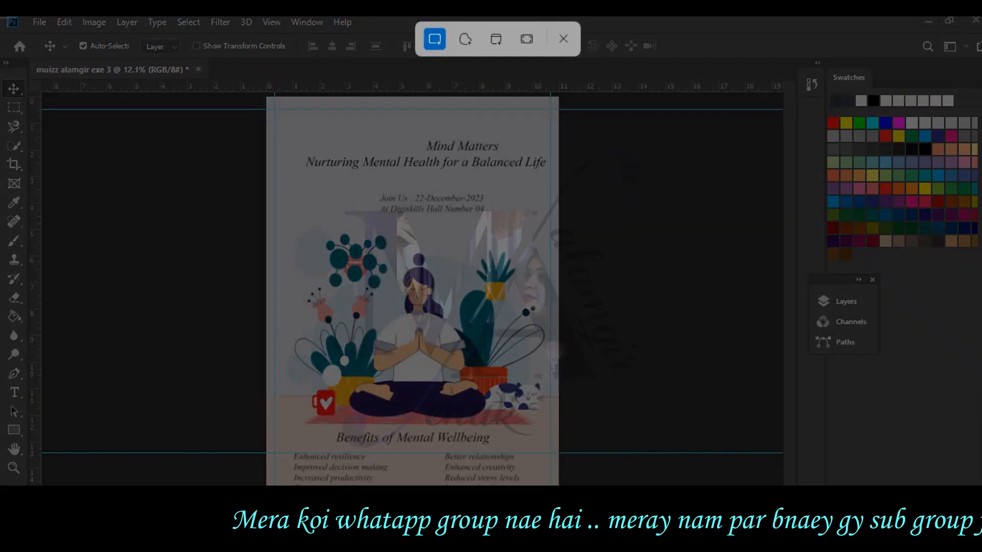
{"action": "key", "text": "Escape"}
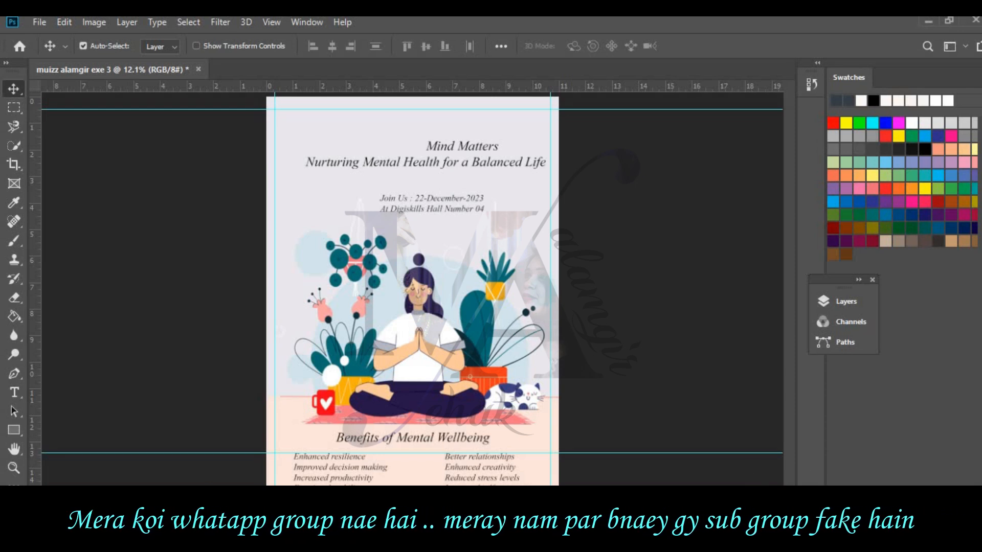
Capture a rectangular screenshot of the whole poster workspace and paste it into the Word document muizz graphic exe 3.
{"action": "key", "text": "alt+Tab"}
{"action": "left_click", "coordinate": [346, 228]}
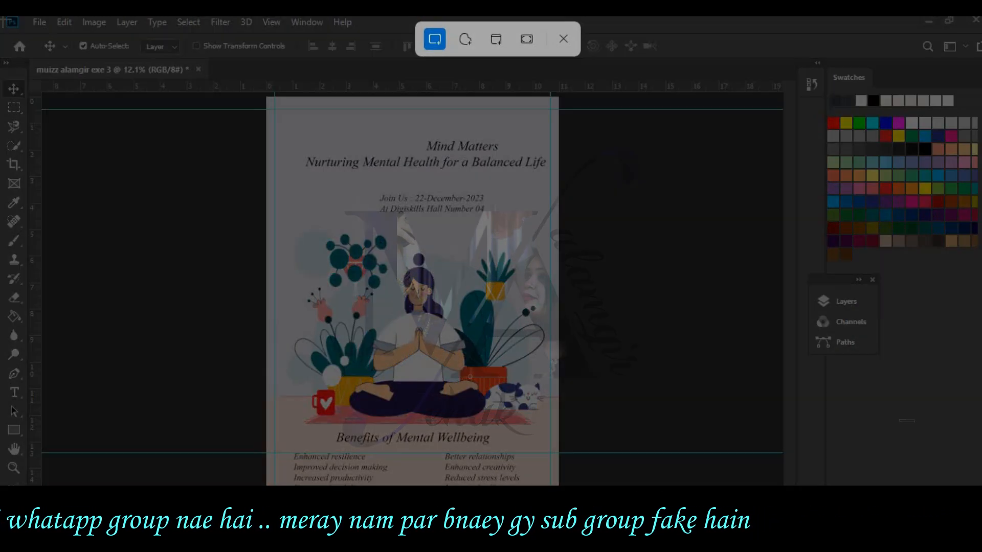
{"action": "left_click_drag", "start_coordinate": [3, 17], "coordinate": [962, 504]}
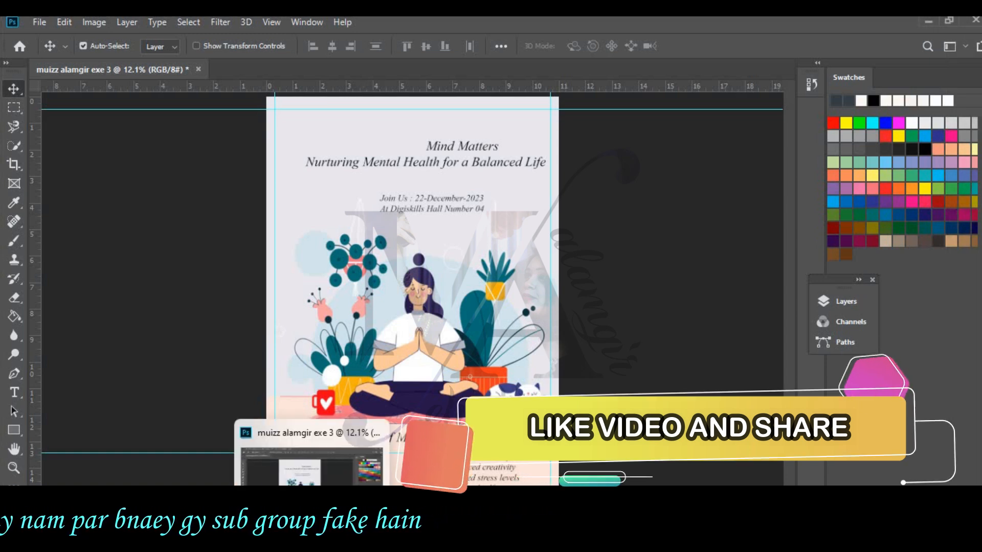
{"action": "left_click", "coordinate": [340, 547]}
{"action": "scroll", "coordinate": [568, 481], "scroll_direction": "down", "scroll_amount": 1}
{"action": "left_click", "coordinate": [611, 463]}
{"action": "scroll", "coordinate": [612, 462], "scroll_direction": "down", "scroll_amount": 5}
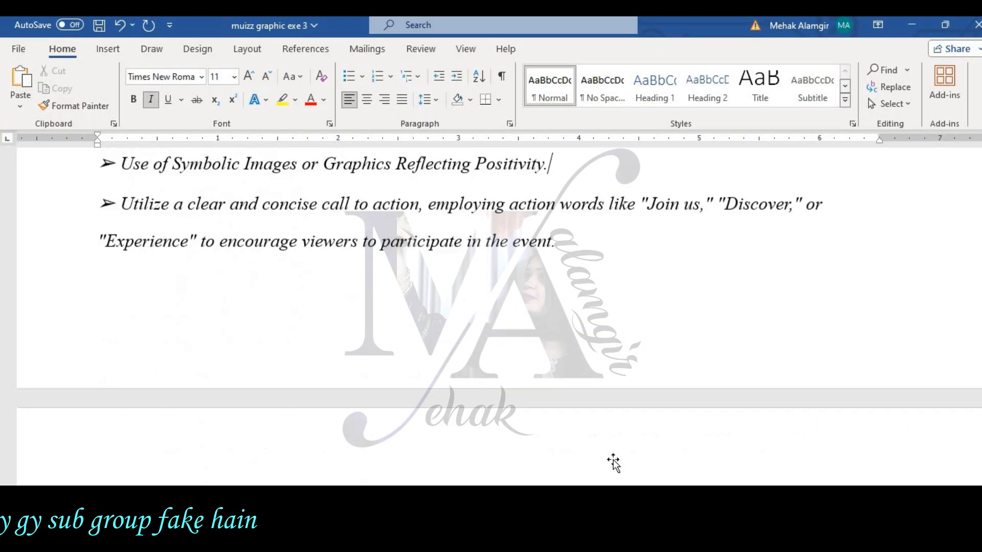
{"action": "key", "text": "ctrl+v"}
Go to the end of the earlier screenshots in the Word document and paste the poster screenshot there.
{"action": "scroll", "coordinate": [817, 409], "scroll_direction": "down", "scroll_amount": 3}
{"action": "left_click", "coordinate": [933, 315]}
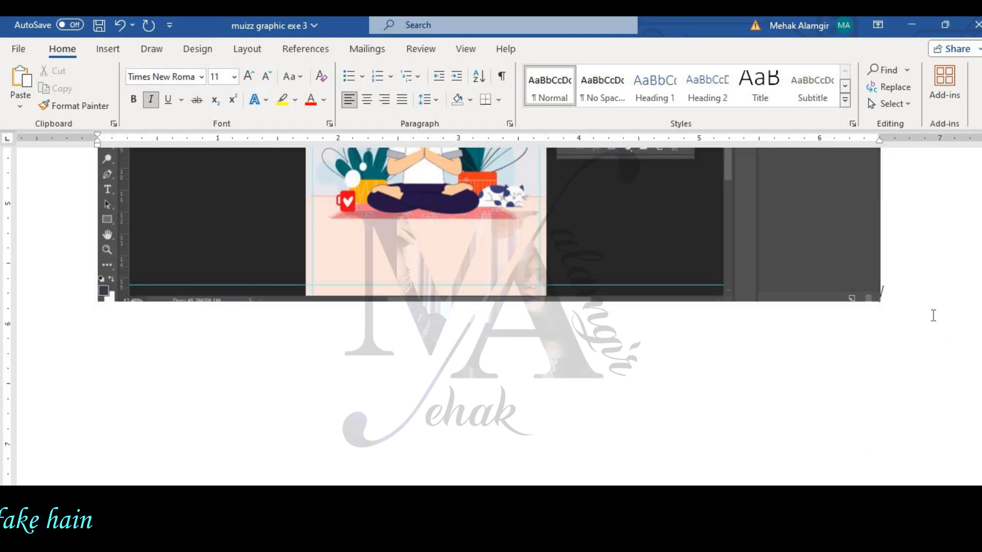
{"action": "scroll", "coordinate": [476, 378], "scroll_direction": "down", "scroll_amount": 10}
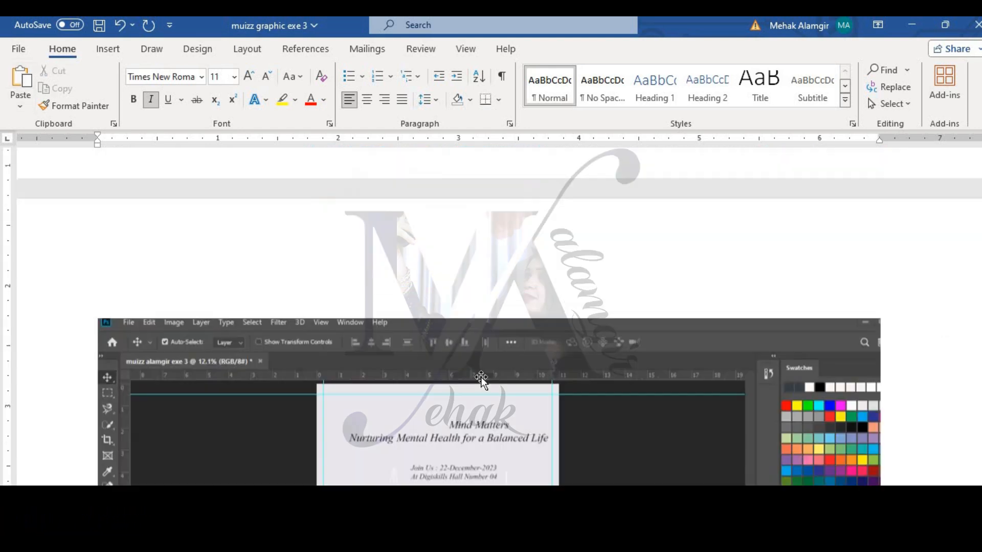
{"action": "scroll", "coordinate": [627, 465], "scroll_direction": "down", "scroll_amount": 5}
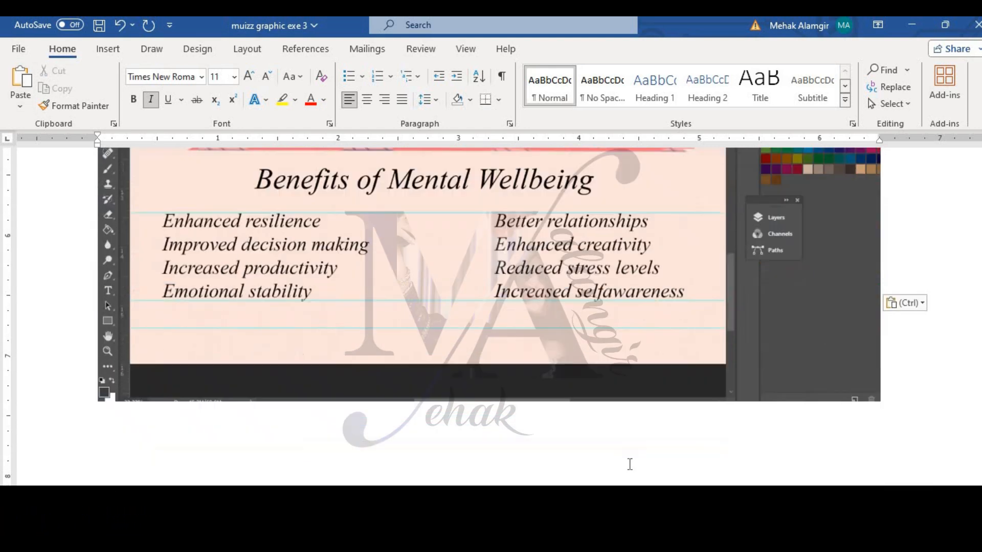
{"action": "scroll", "coordinate": [753, 396], "scroll_direction": "down", "scroll_amount": 3}
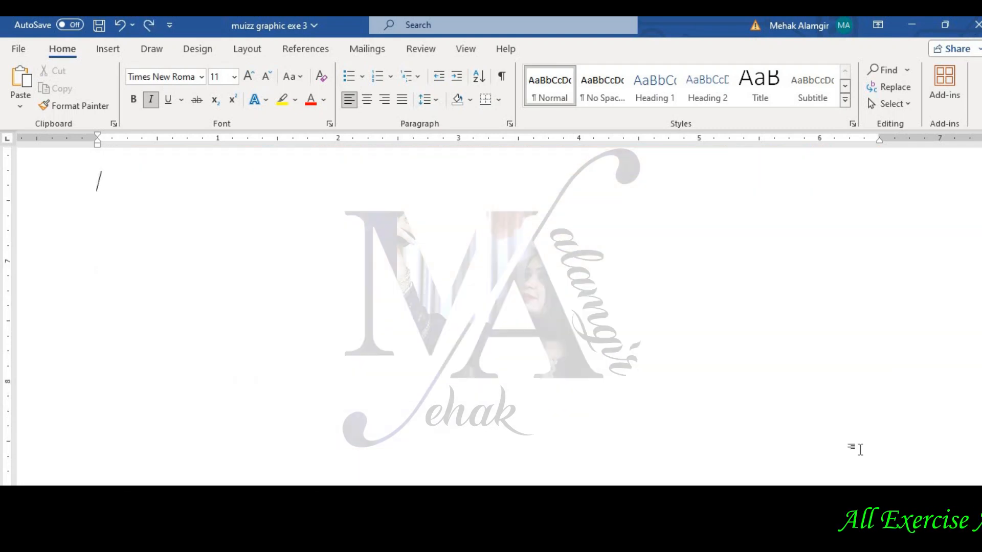
{"action": "scroll", "coordinate": [860, 450], "scroll_direction": "down", "scroll_amount": 3, "text": "ctrl"}
{"action": "scroll", "coordinate": [835, 430], "scroll_direction": "up", "scroll_amount": 8}
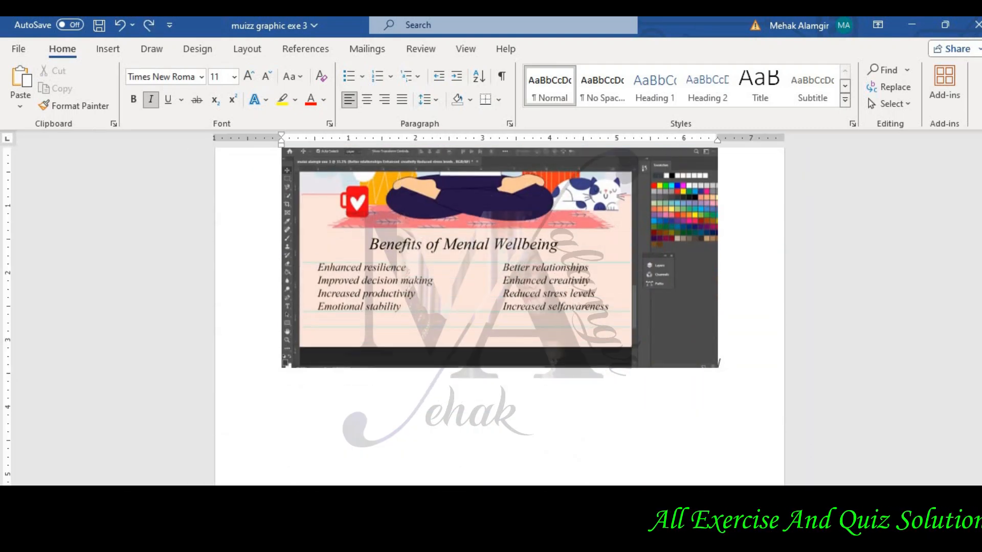
{"action": "key", "text": "ctrl+v"}
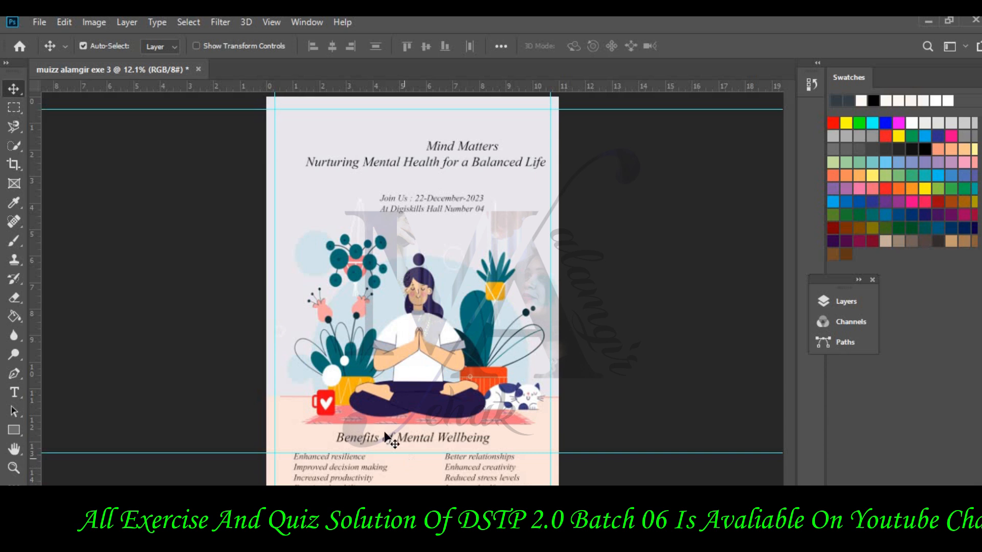
Switch back to Photoshop and examine the poster's text elements and their order in the layer list.
{"action": "left_click", "coordinate": [430, 203]}
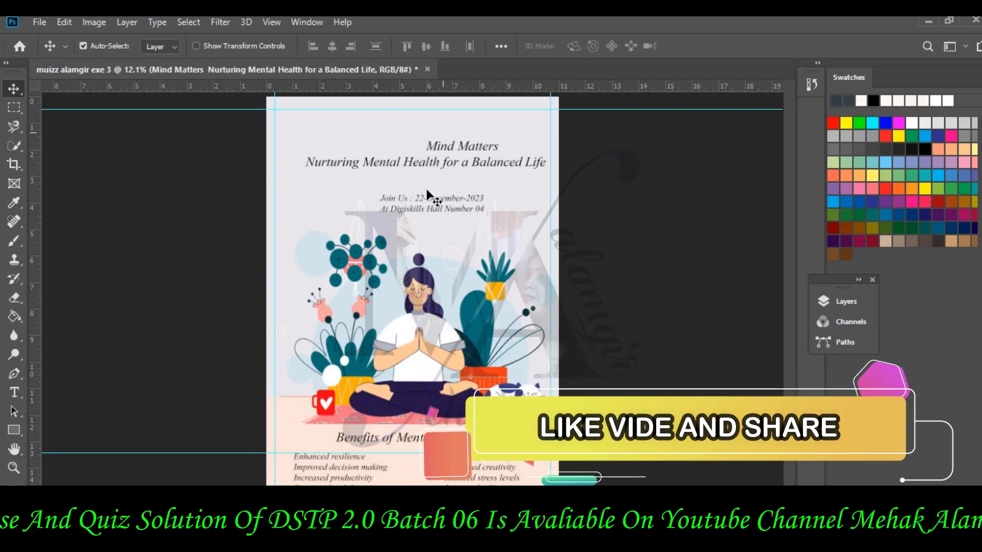
{"action": "left_click", "coordinate": [431, 204]}
{"action": "left_click", "coordinate": [665, 265]}
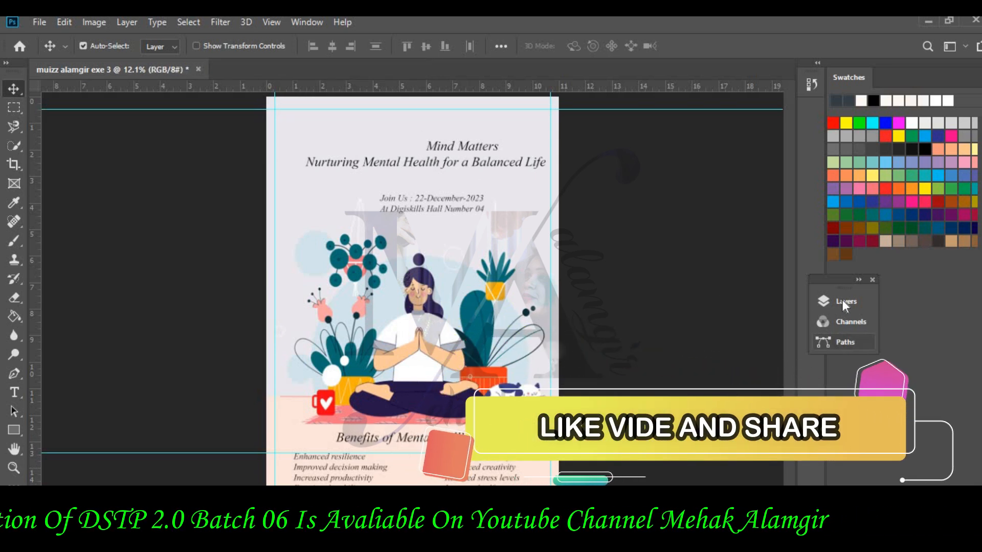
{"action": "left_click", "coordinate": [845, 302]}
{"action": "left_click_drag", "start_coordinate": [712, 285], "coordinate": [739, 280]}
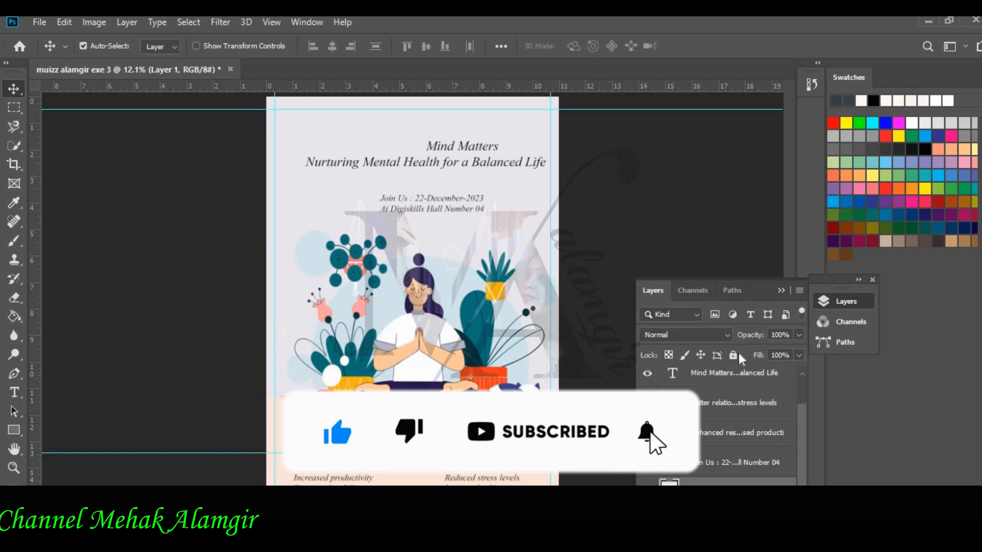
{"action": "left_click", "coordinate": [781, 291]}
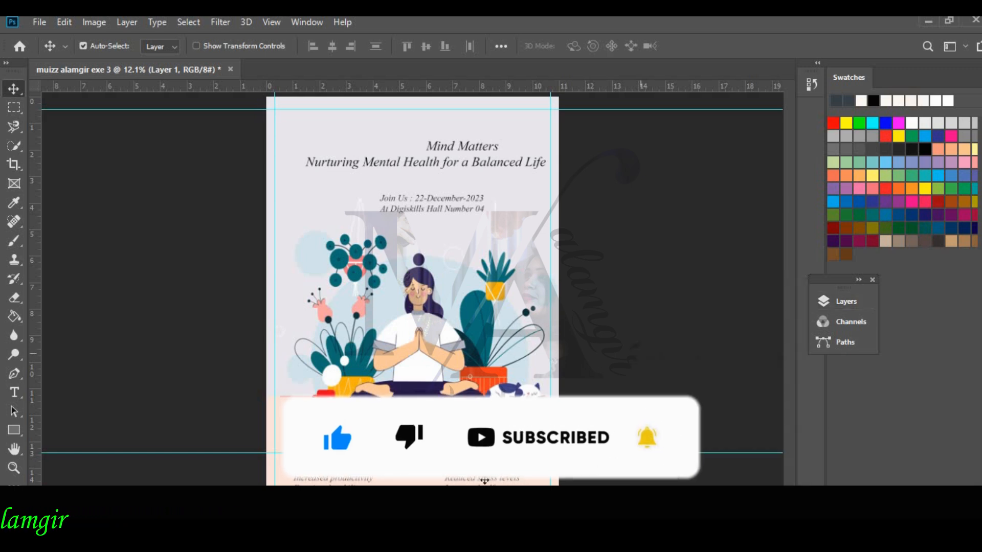
{"action": "left_click", "coordinate": [360, 442]}
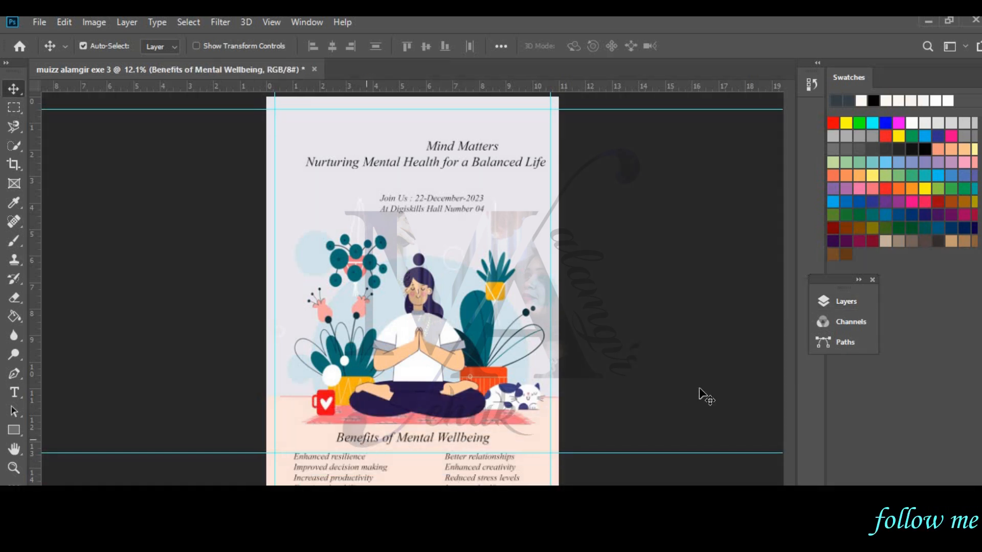
{"action": "key", "text": "F7"}
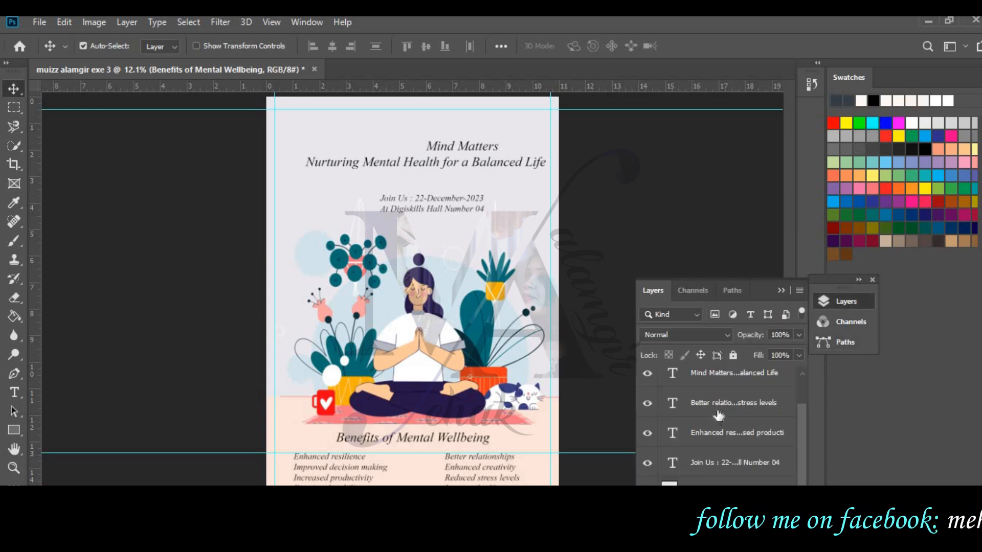
{"action": "scroll", "coordinate": [771, 448], "scroll_direction": "up", "scroll_amount": 1}
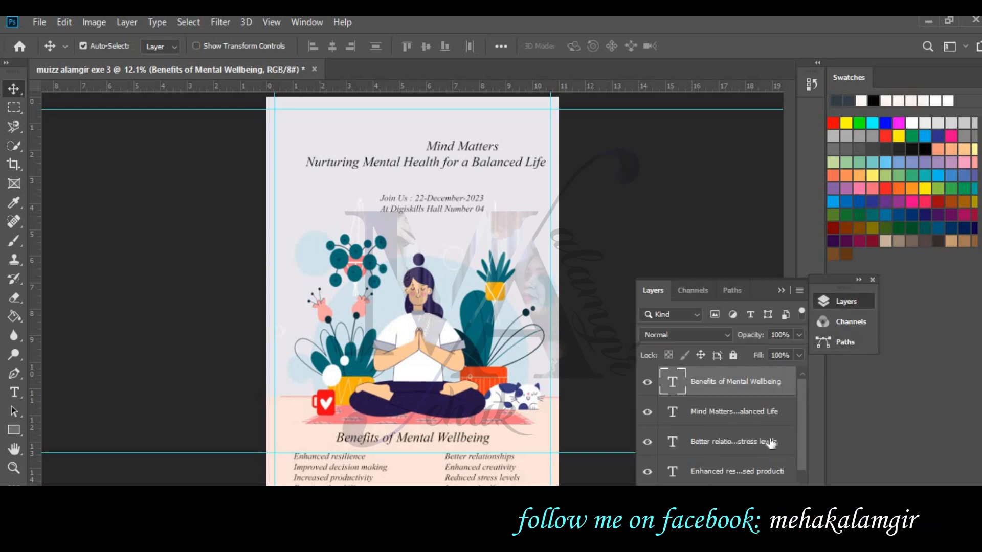
{"action": "left_click", "coordinate": [846, 304]}
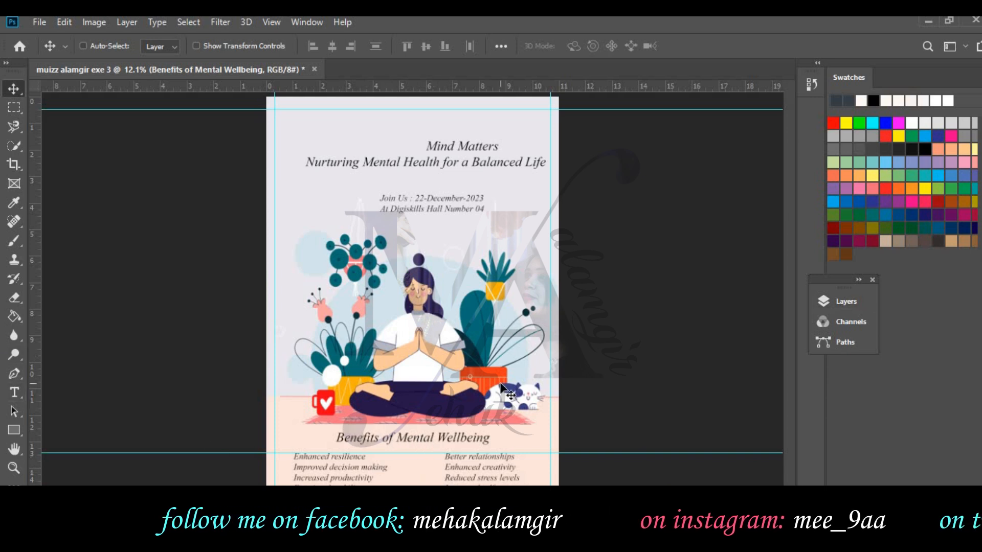
Change the font of the "Benefits of Mental Wellbeing" heading to Britannic Bold.
{"action": "key", "text": "ctrl+plus"}
{"action": "key", "text": "ctrl+plus"}
{"action": "scroll", "coordinate": [532, 270], "scroll_direction": "down", "scroll_amount": 6}
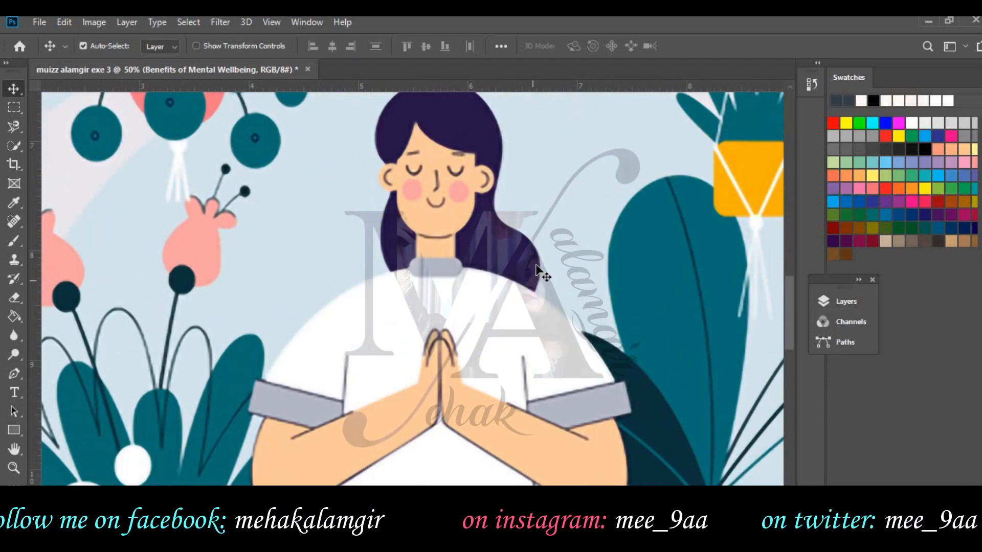
{"action": "scroll", "coordinate": [532, 270], "scroll_direction": "down", "scroll_amount": 3}
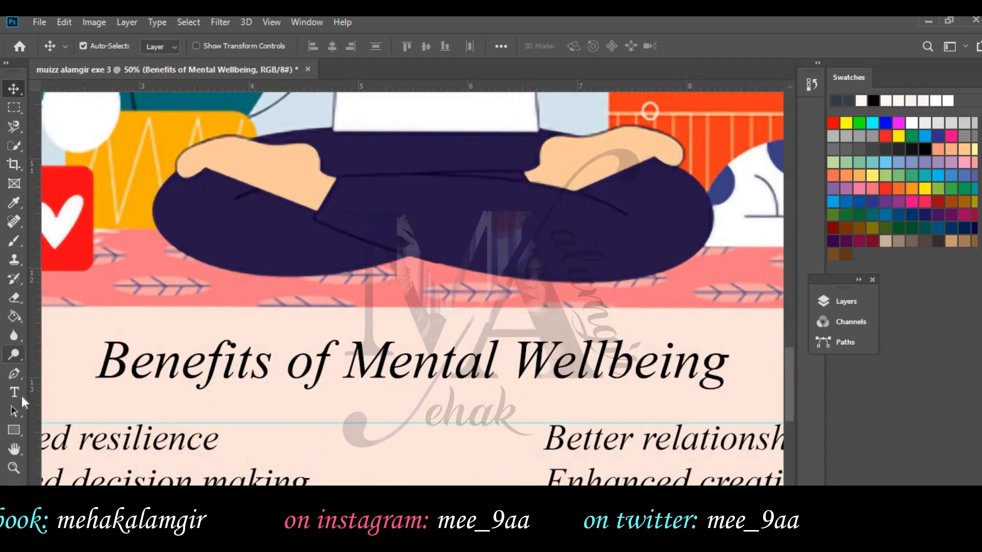
{"action": "left_click", "coordinate": [14, 393]}
{"action": "left_click_drag", "start_coordinate": [97, 364], "coordinate": [742, 364]}
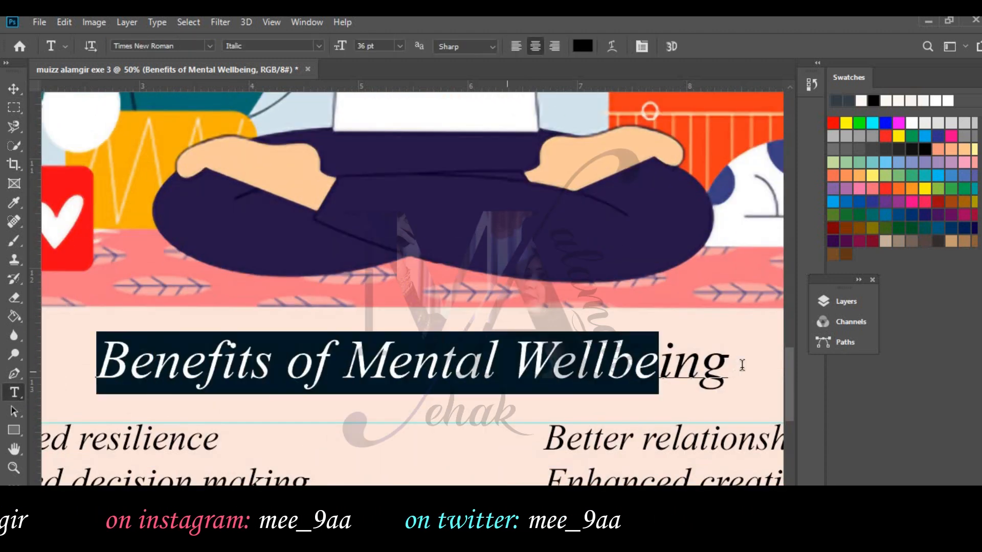
{"action": "left_click", "coordinate": [209, 46]}
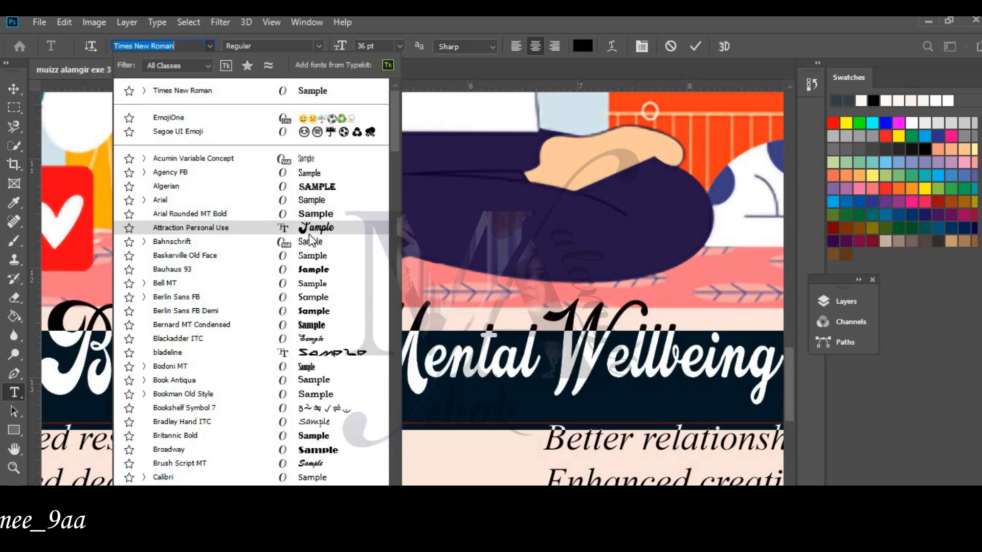
{"action": "scroll", "coordinate": [309, 240], "scroll_direction": "down", "scroll_amount": 1}
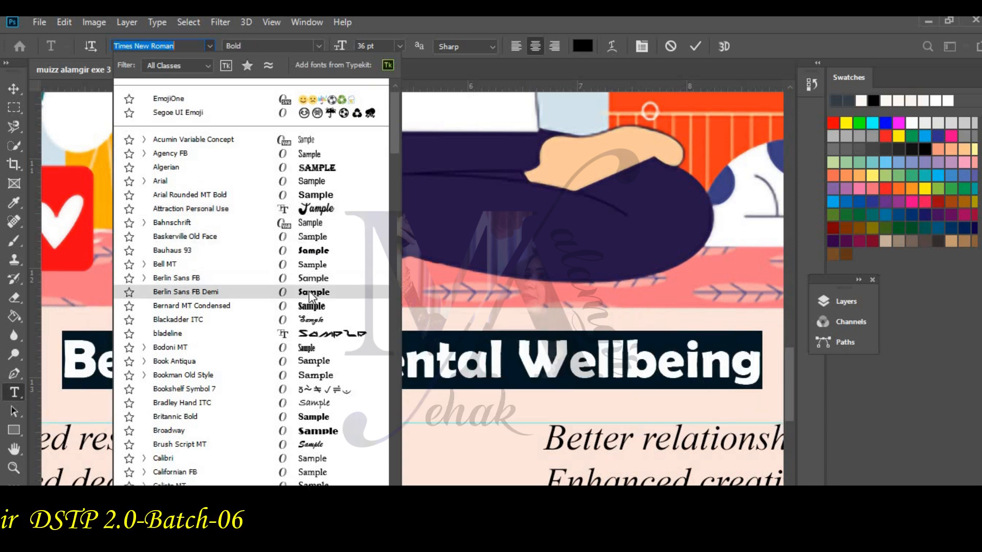
{"action": "scroll", "coordinate": [309, 292], "scroll_direction": "down", "scroll_amount": 2}
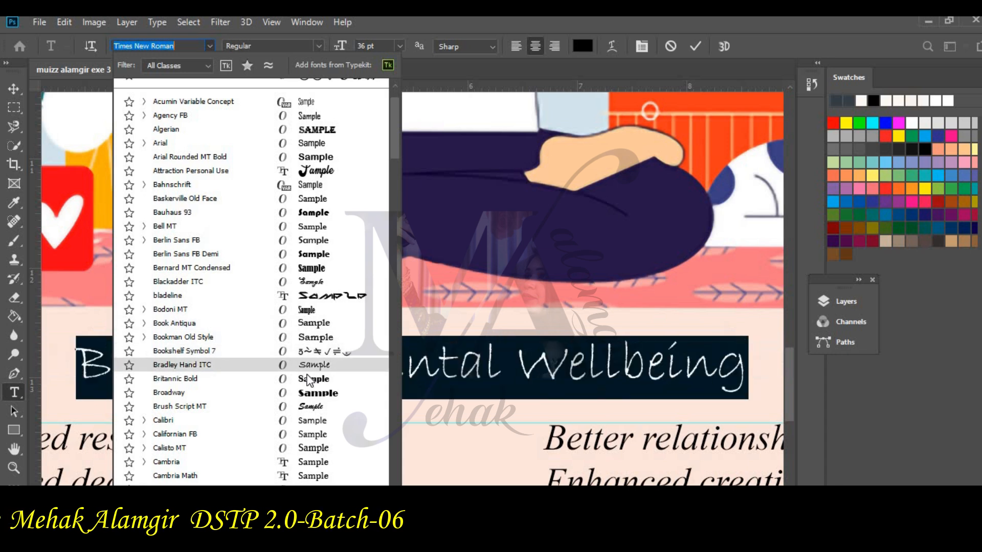
{"action": "left_click", "coordinate": [308, 380]}
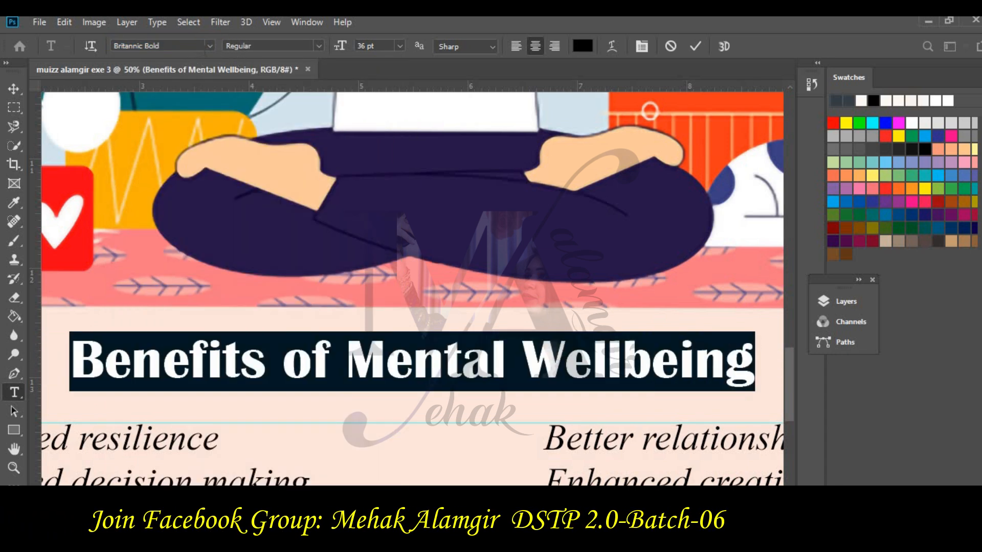
Change the font of the "Benefits of Mental Wellbeing" heading to Impact.
{"action": "left_click", "coordinate": [210, 46]}
{"action": "scroll", "coordinate": [265, 254], "scroll_direction": "down", "scroll_amount": 8}
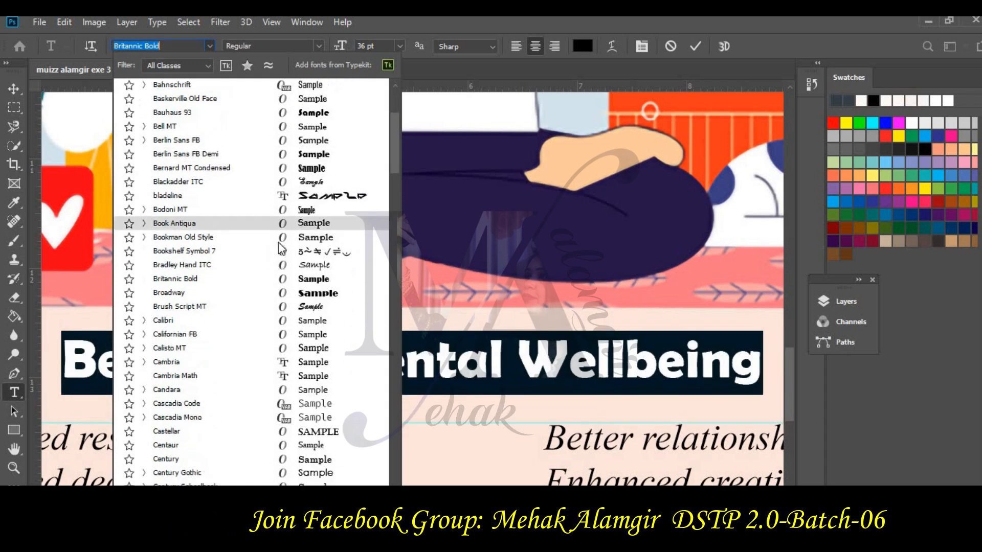
{"action": "scroll", "coordinate": [281, 247], "scroll_direction": "down", "scroll_amount": 6}
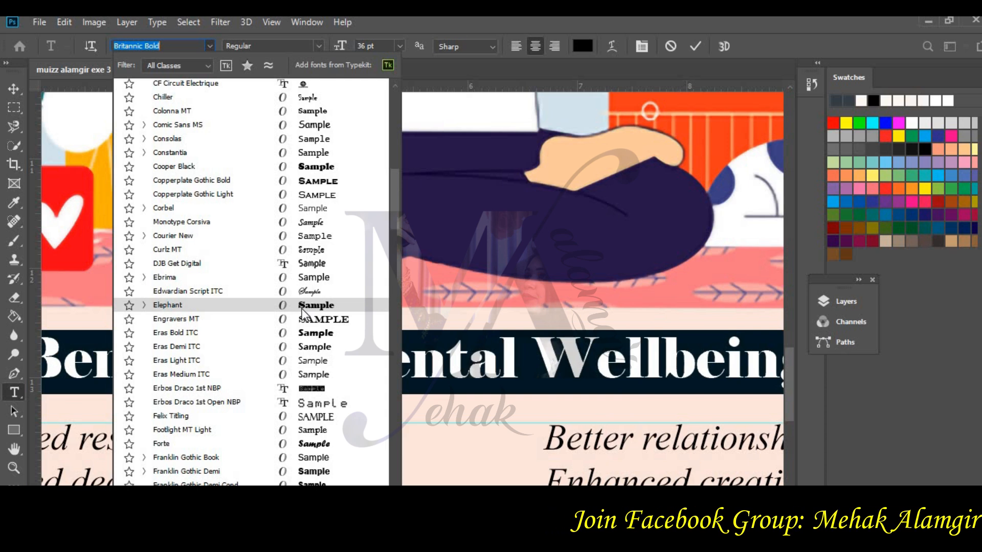
{"action": "scroll", "coordinate": [301, 314], "scroll_direction": "down", "scroll_amount": 3}
{"action": "scroll", "coordinate": [307, 314], "scroll_direction": "down", "scroll_amount": 9}
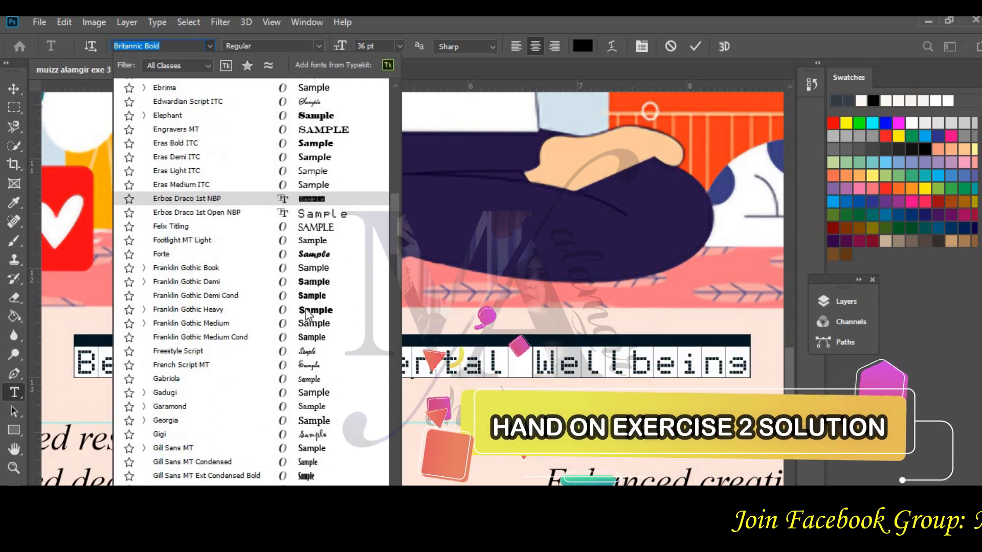
{"action": "scroll", "coordinate": [306, 315], "scroll_direction": "down", "scroll_amount": 2}
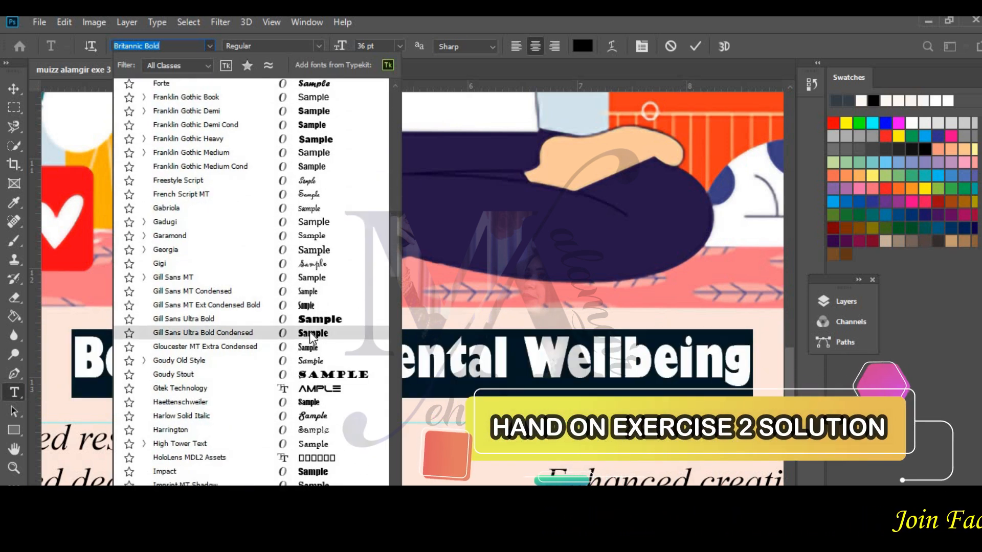
{"action": "scroll", "coordinate": [312, 342], "scroll_direction": "down", "scroll_amount": 4}
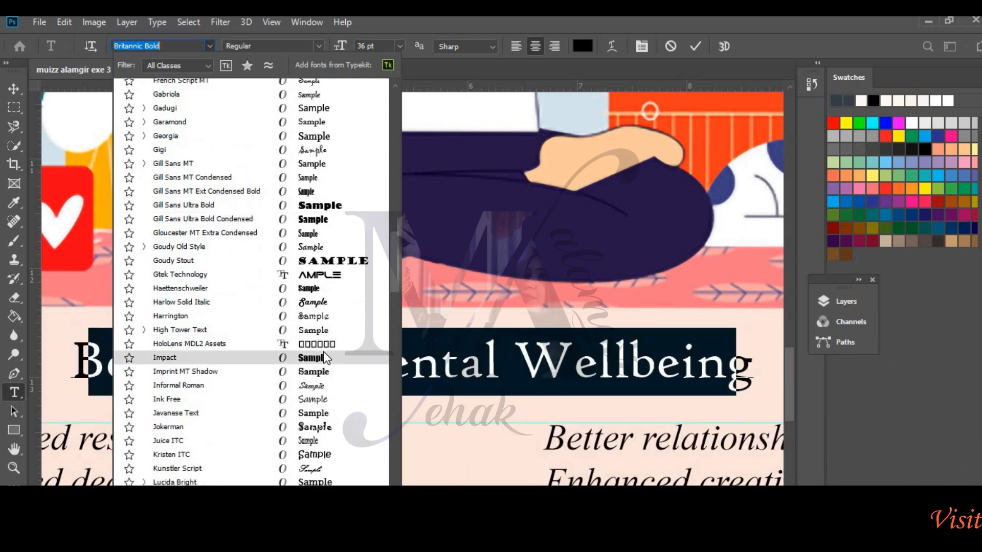
{"action": "left_click", "coordinate": [324, 357]}
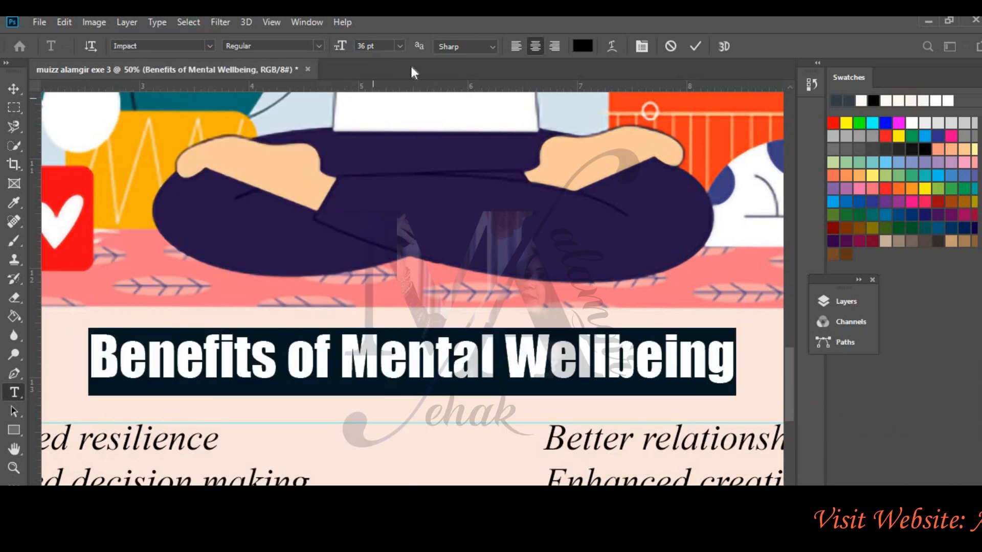
Recolour the "Benefits of Mental Wellbeing" heading dark blue and commit the text edit.
{"action": "left_click", "coordinate": [592, 45]}
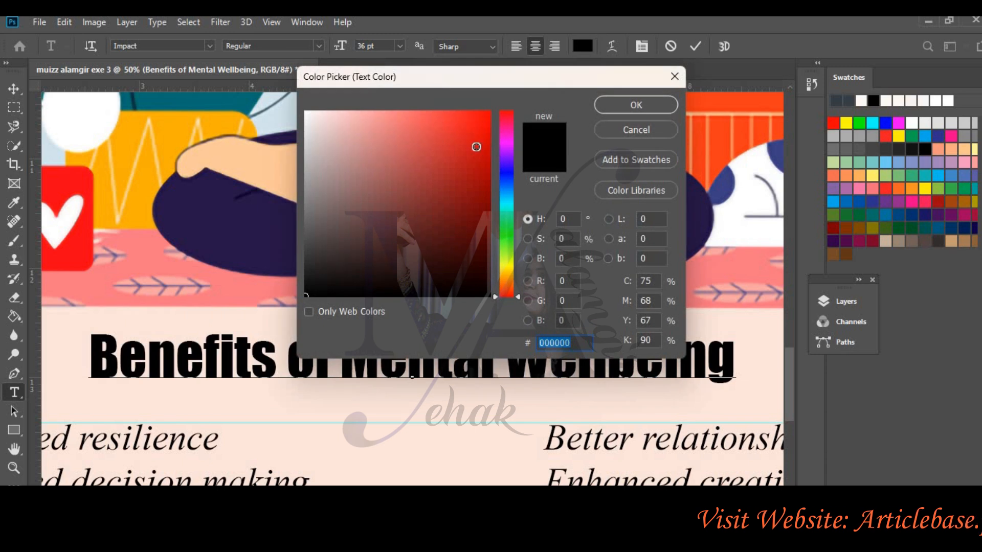
{"action": "left_click_drag", "start_coordinate": [476, 146], "coordinate": [485, 114]}
{"action": "left_click_drag", "start_coordinate": [503, 173], "coordinate": [508, 169]}
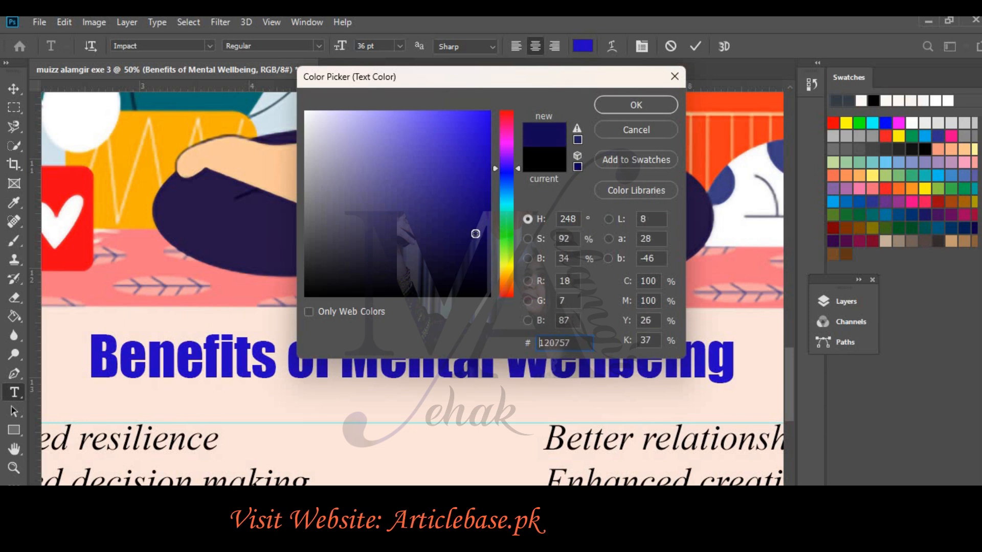
{"action": "left_click", "coordinate": [620, 108]}
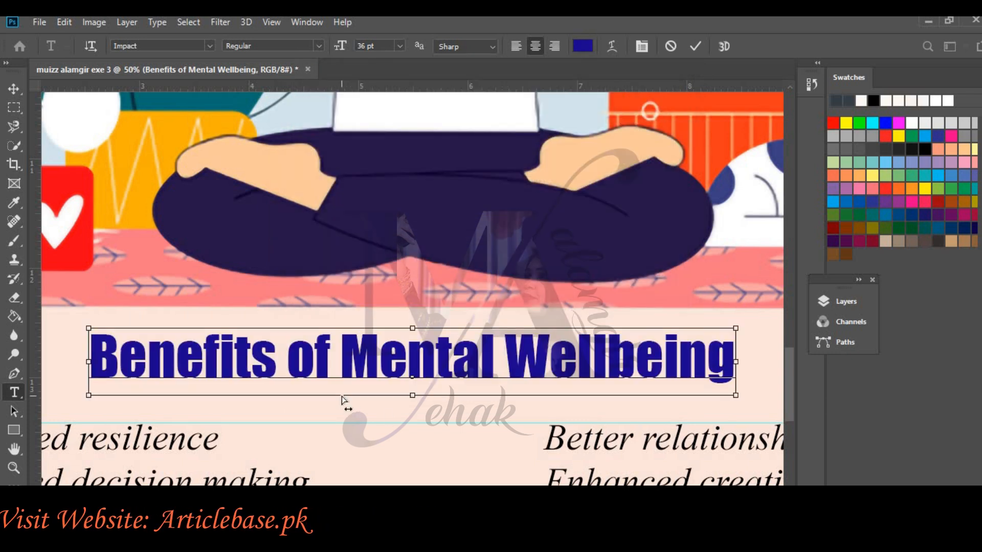
{"action": "key", "text": "ctrl+0"}
{"action": "left_click", "coordinate": [222, 266]}
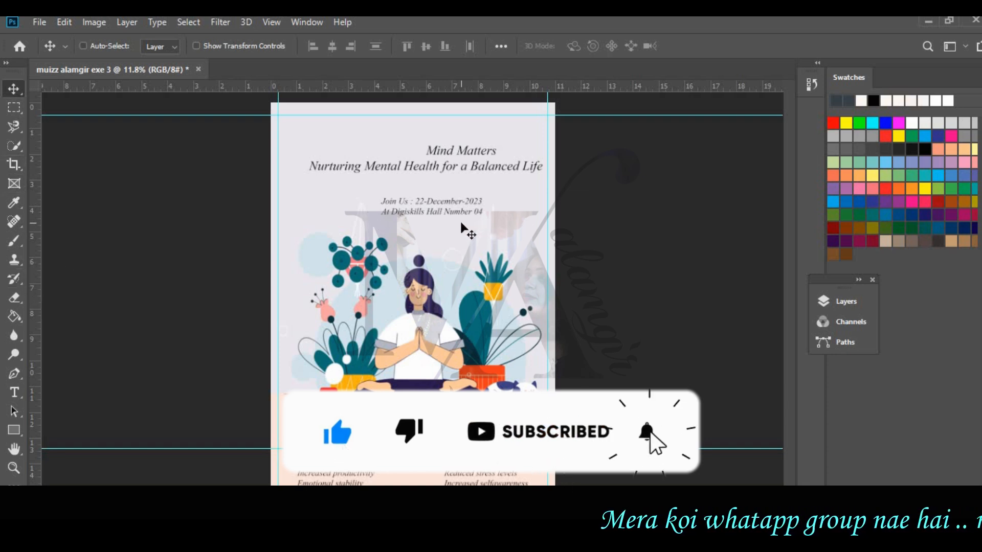
Select the "Join Us" invitation text layer using the Move tool's auto-selection and check the layer list.
{"action": "left_click", "coordinate": [456, 205]}
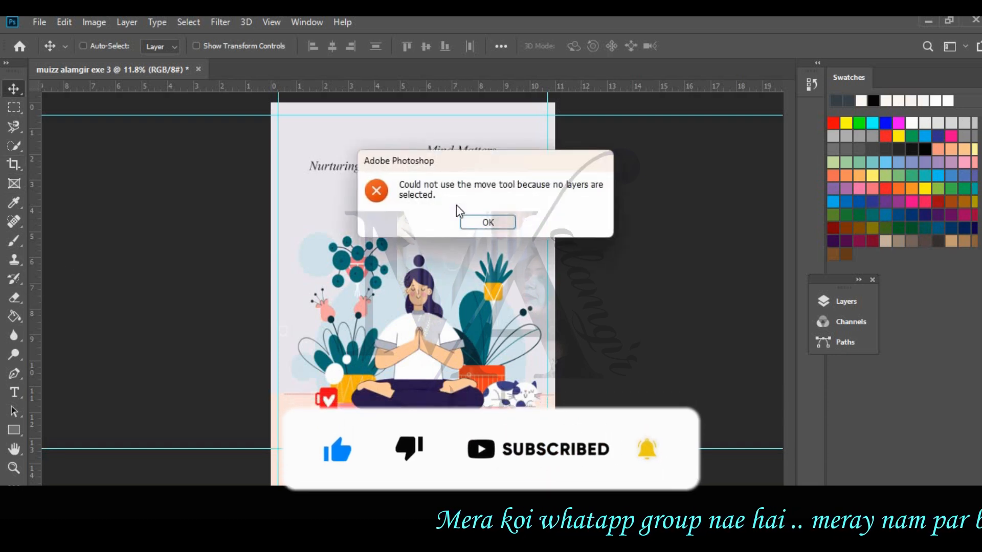
{"action": "left_click", "coordinate": [473, 223]}
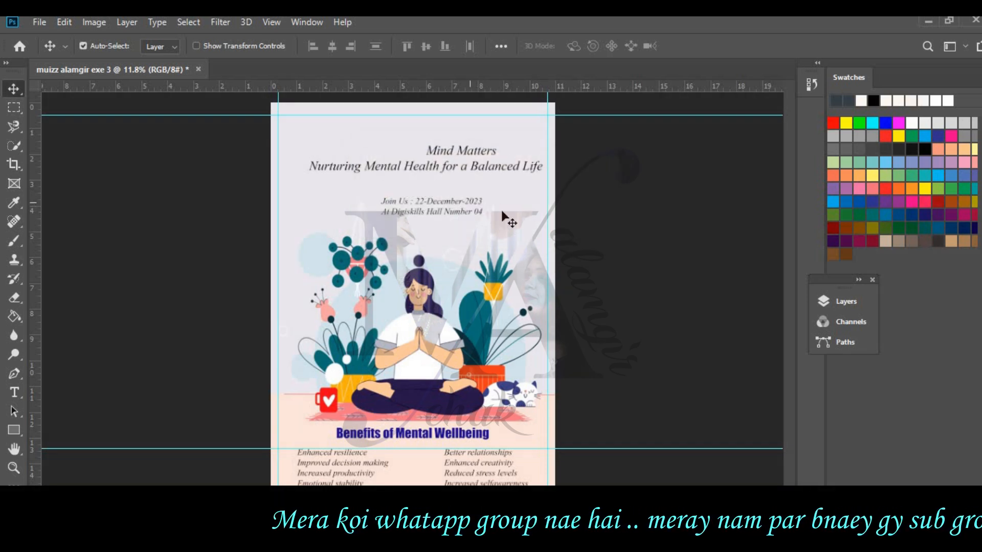
{"action": "left_click", "coordinate": [508, 219]}
{"action": "left_click", "coordinate": [825, 300]}
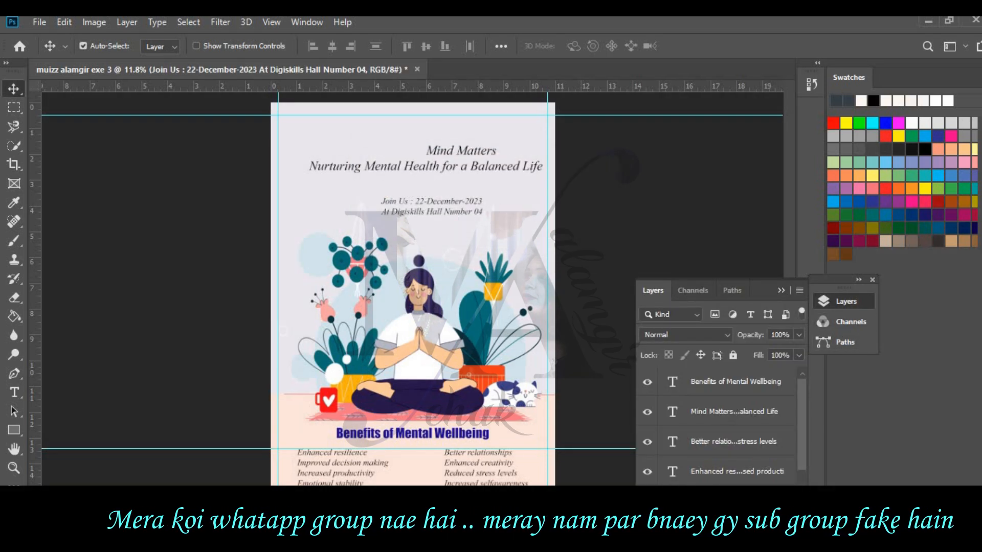
{"action": "left_click", "coordinate": [859, 280]}
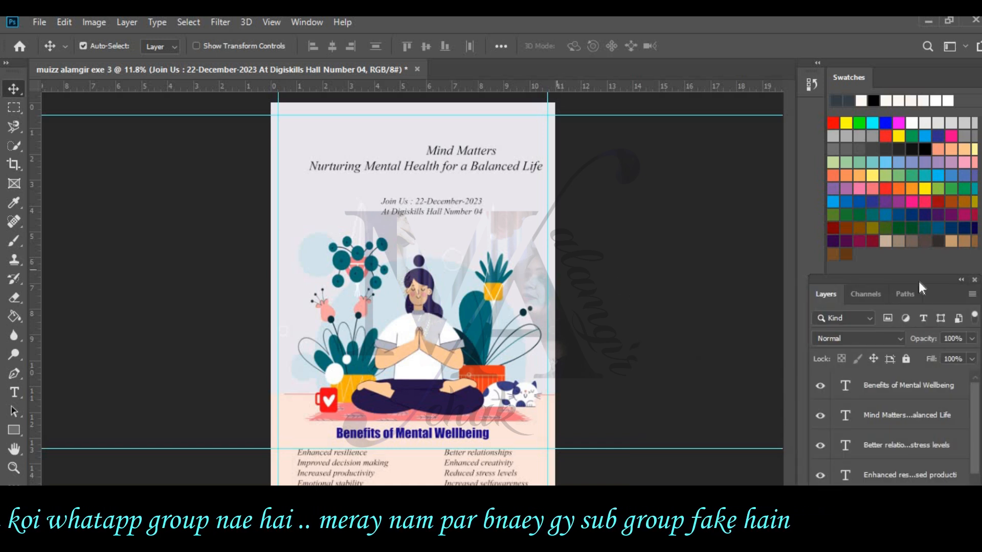
{"action": "left_click", "coordinate": [960, 283]}
Draw a rectangle about 868 by 64 px beneath the invitation text and fill it with yellow.
{"action": "key", "text": "ctrl"}
{"action": "scroll", "coordinate": [471, 225], "scroll_direction": "up", "scroll_amount": 6}
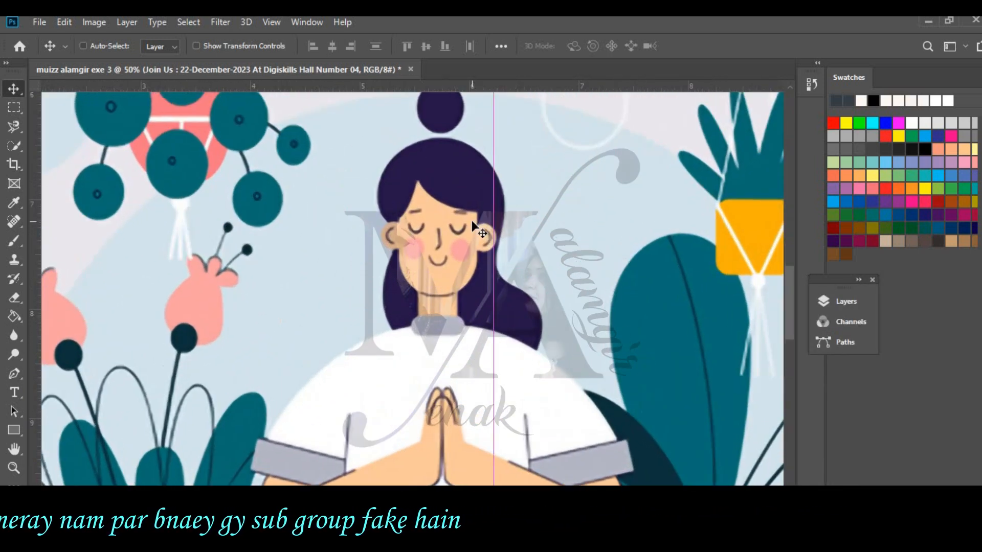
{"action": "scroll", "coordinate": [562, 192], "scroll_direction": "up", "scroll_amount": 10}
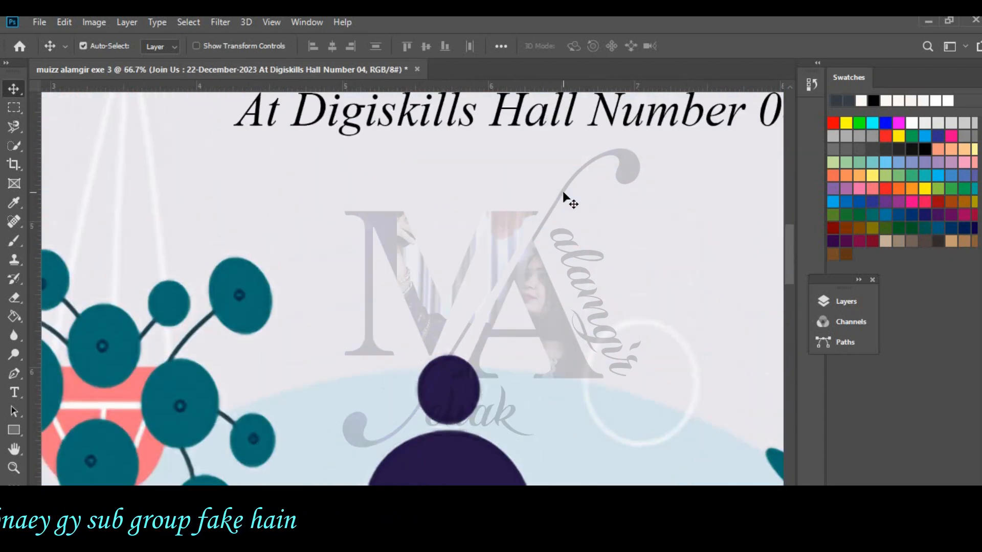
{"action": "scroll", "coordinate": [409, 286], "scroll_direction": "right", "scroll_amount": 3}
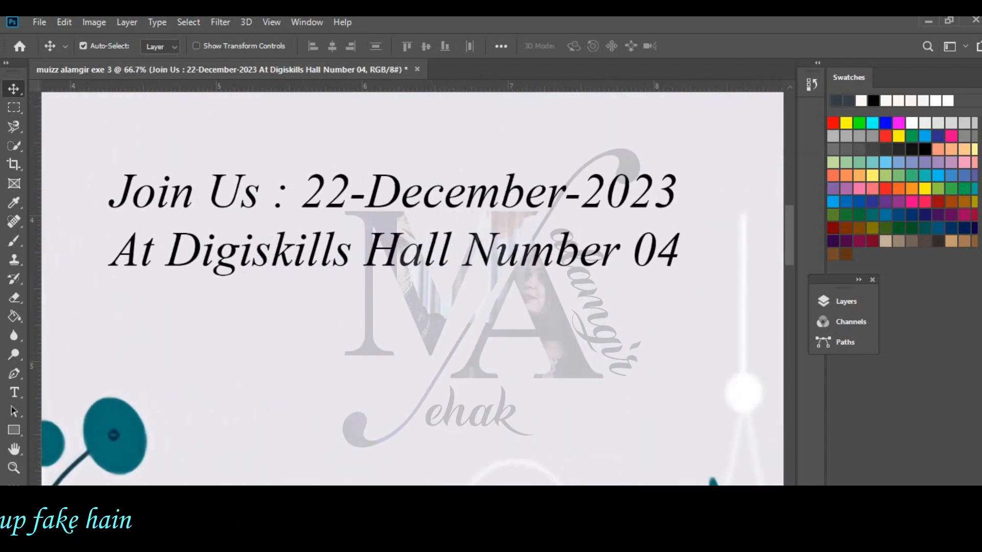
{"action": "scroll", "coordinate": [335, 399], "scroll_direction": "up", "scroll_amount": 2}
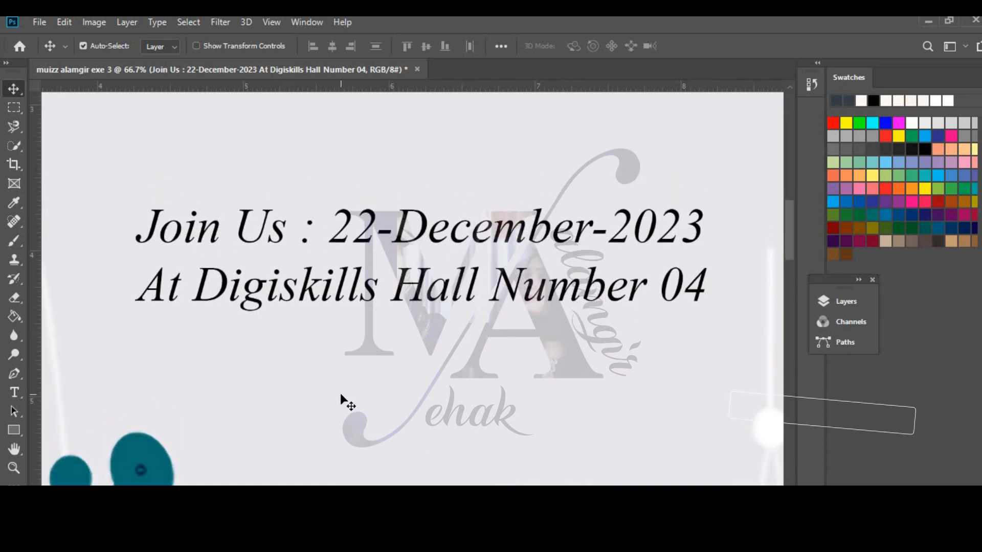
{"action": "scroll", "coordinate": [340, 401], "scroll_direction": "down", "scroll_amount": 5}
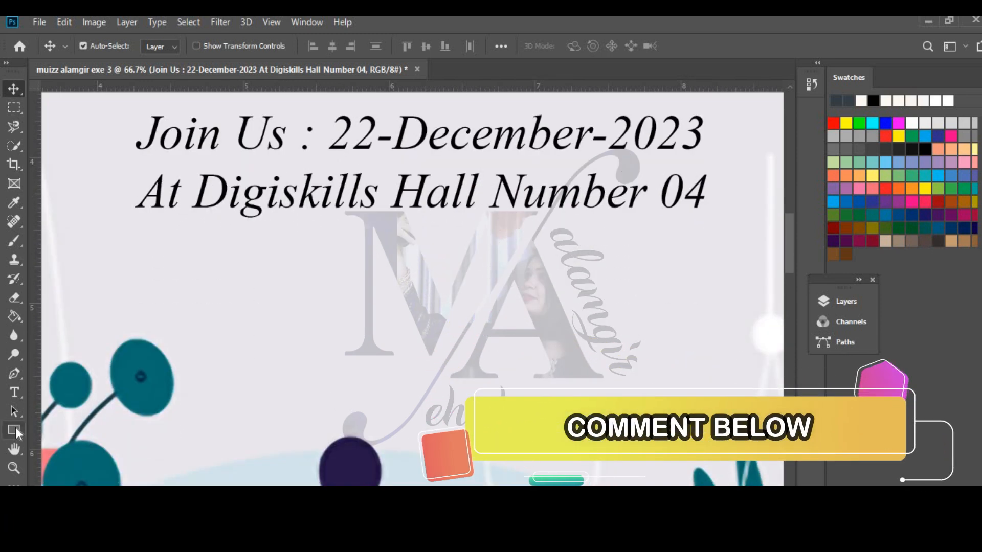
{"action": "left_click_drag", "start_coordinate": [292, 262], "coordinate": [716, 294]}
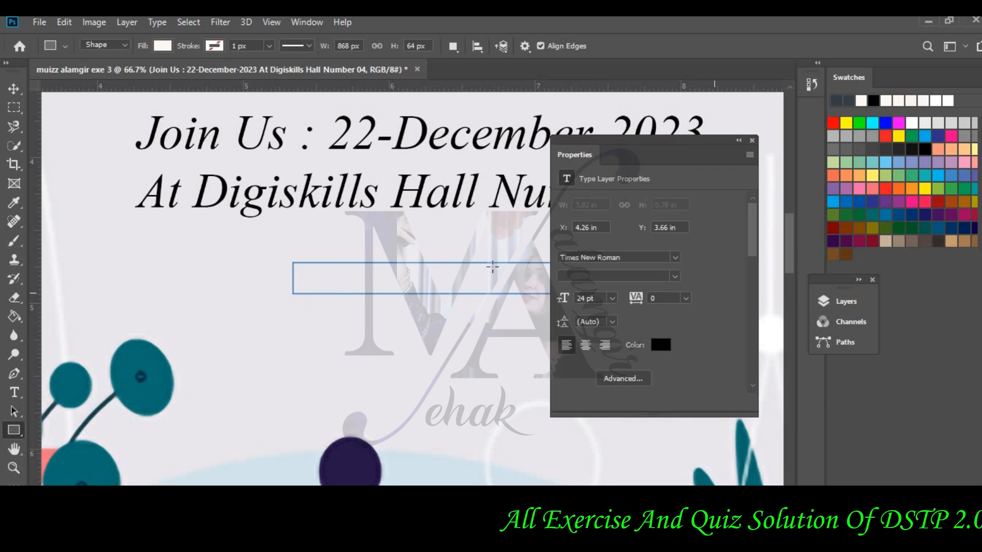
{"action": "left_click", "coordinate": [592, 247]}
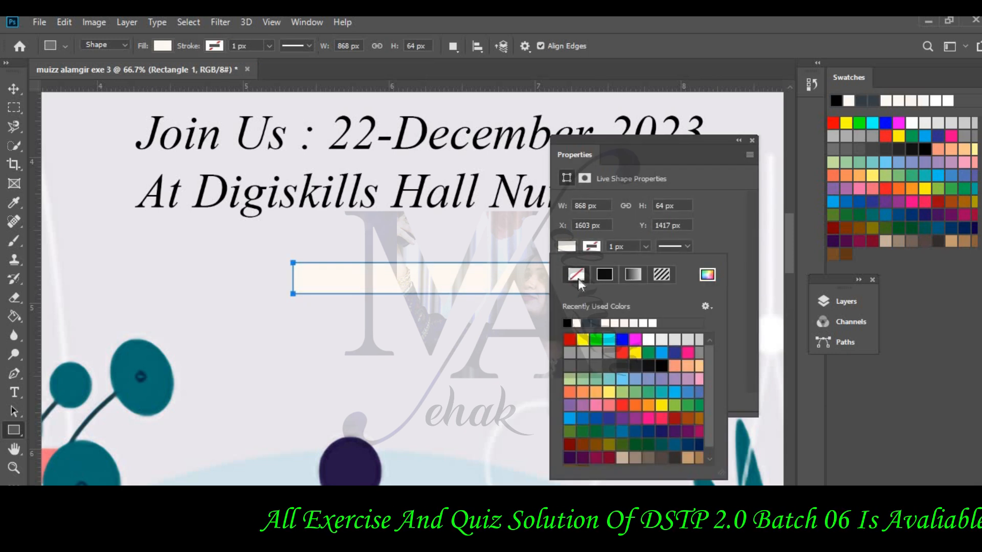
{"action": "left_click", "coordinate": [636, 354]}
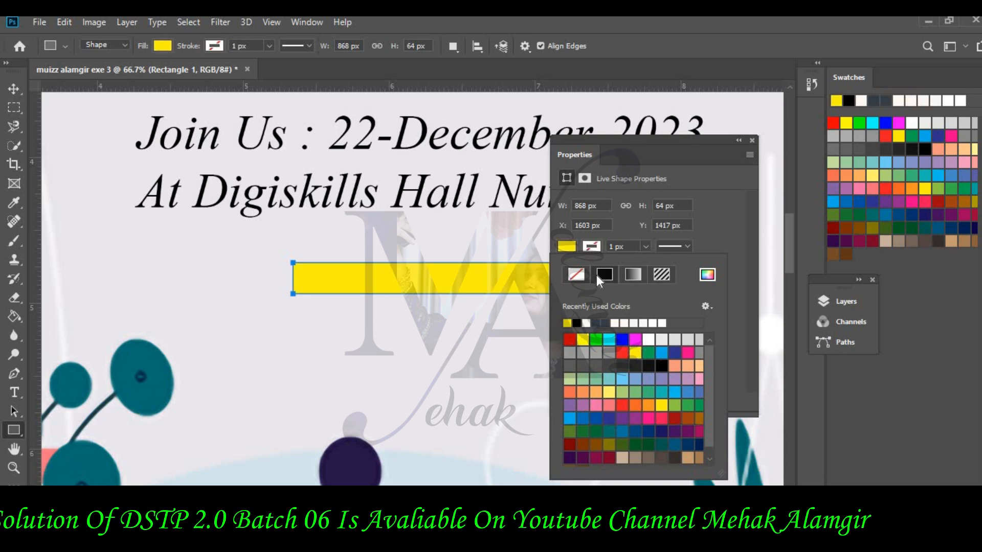
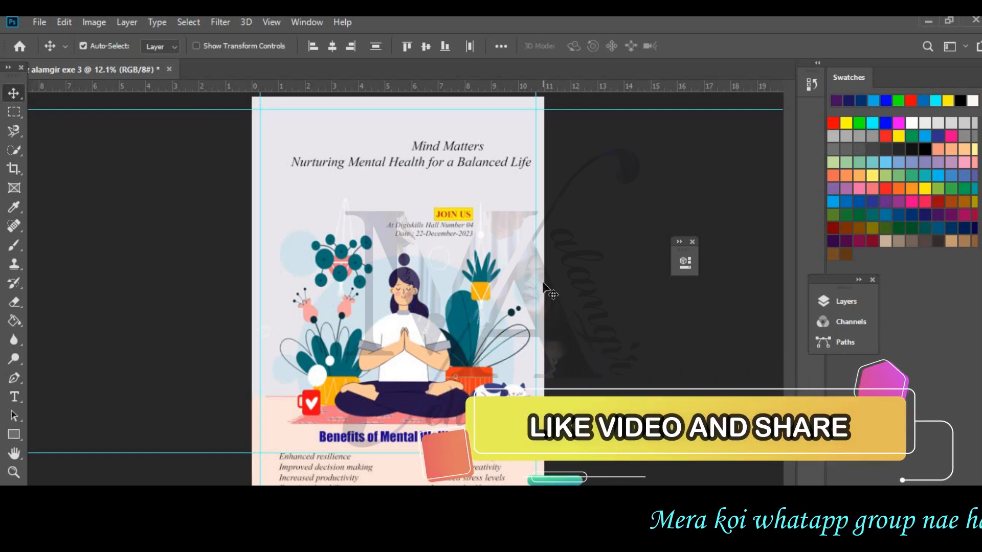
Close the floating panel covering the invitation details and capture a rectangular screenshot of the workspace with the JOIN US label enlarged.
{"action": "key", "text": "ctrl+plus"}
{"action": "key", "text": "ctrl+plus"}
{"action": "key", "text": "ctrl+plus"}
{"action": "key", "text": "ctrl+plus"}
{"action": "key", "text": "ctrl+plus"}
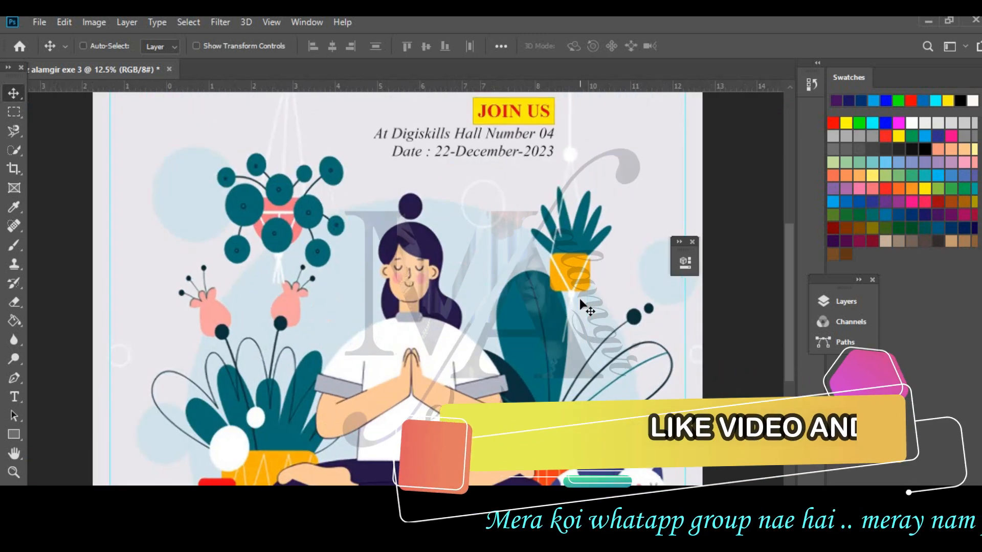
{"action": "scroll", "coordinate": [578, 320], "scroll_direction": "up", "scroll_amount": 8}
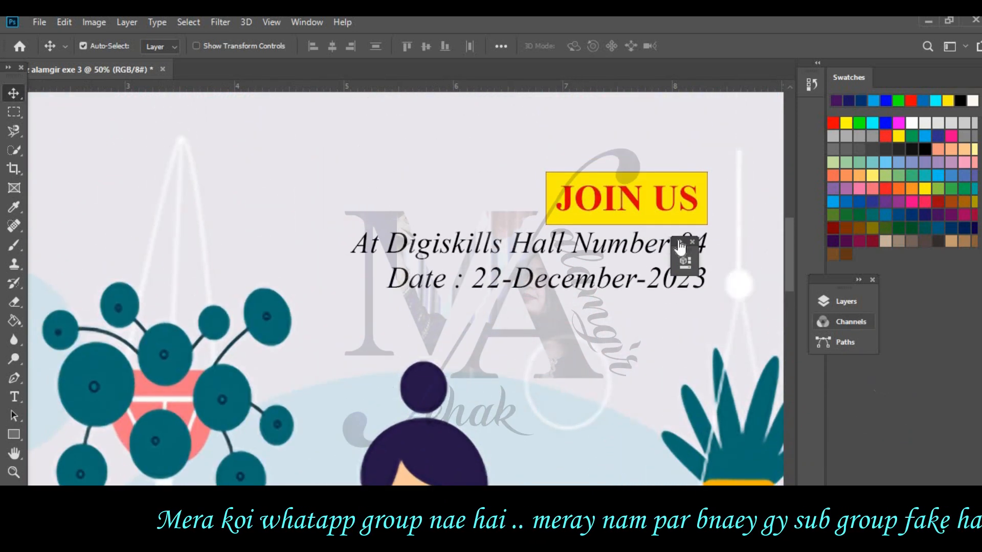
{"action": "left_click", "coordinate": [692, 241]}
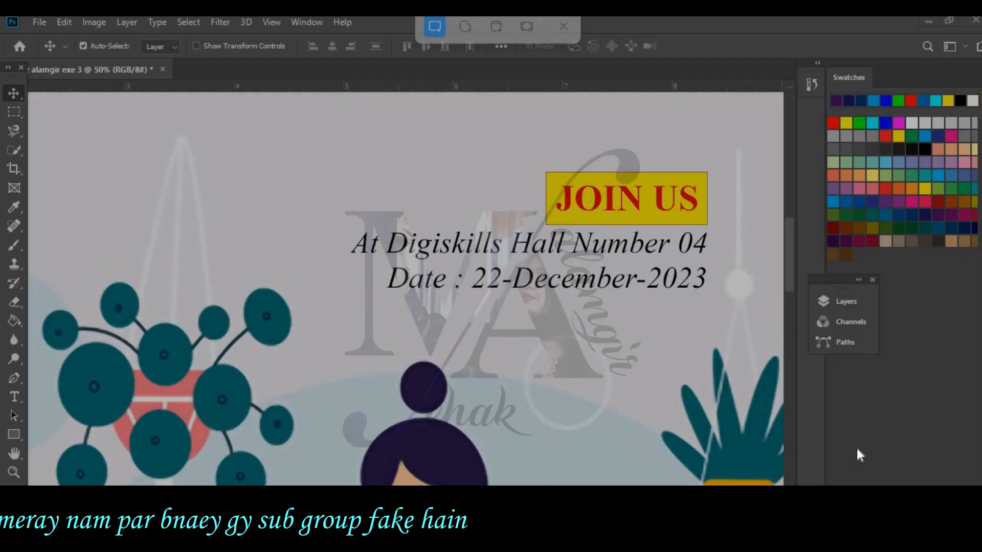
{"action": "left_click", "coordinate": [860, 455]}
{"action": "left_click", "coordinate": [860, 455]}
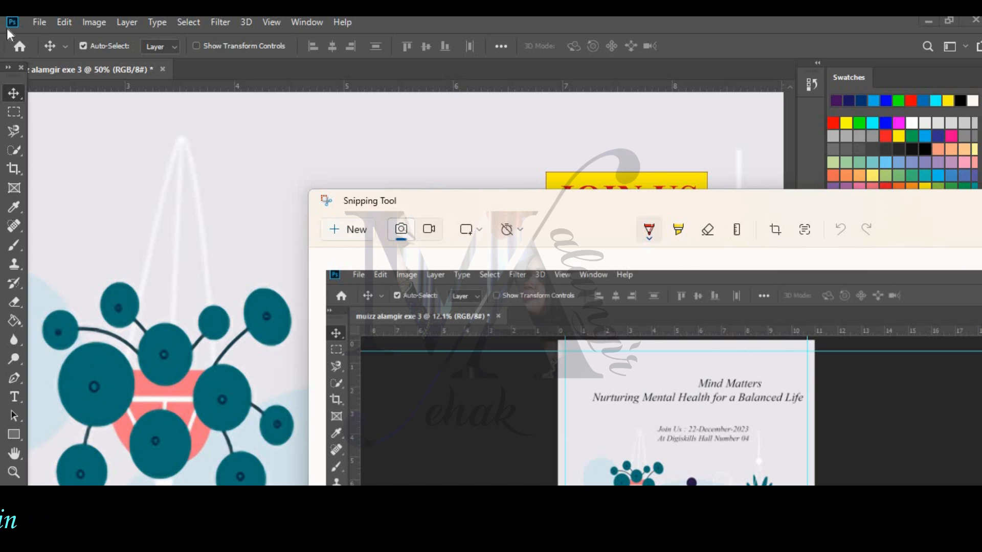
{"action": "key", "text": "super+shift+s"}
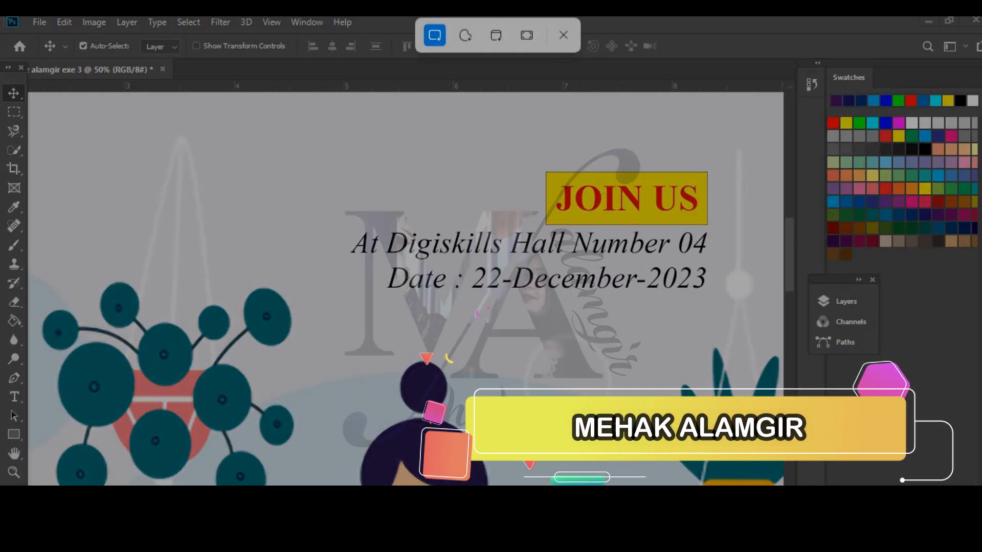
{"action": "left_click_drag", "start_coordinate": [4, 17], "coordinate": [968, 485]}
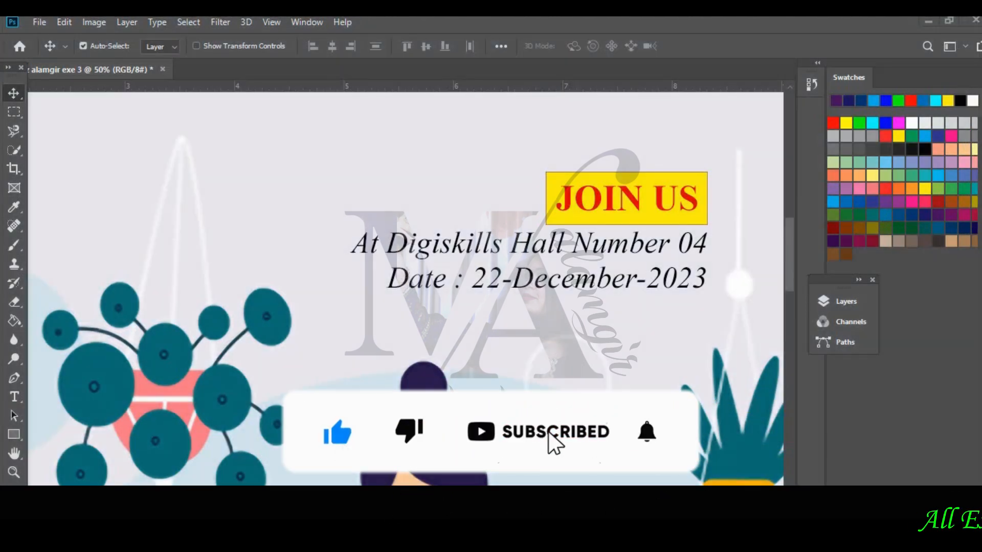
Switch to the Word document muizz graphic exe 3 and paste the new screenshot below the previous poster screenshot.
{"action": "key", "text": "alt+Tab"}
{"action": "scroll", "coordinate": [743, 370], "scroll_direction": "down", "scroll_amount": 3}
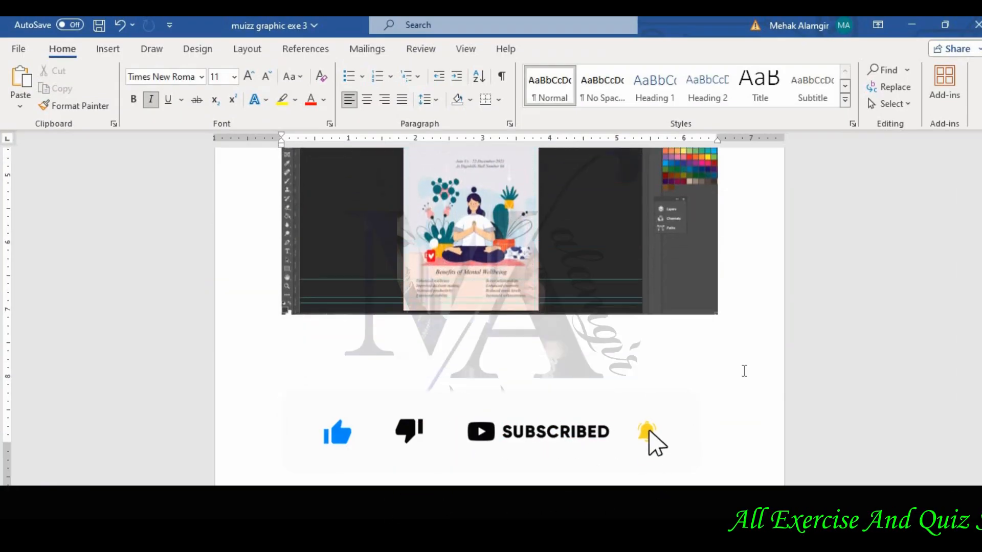
{"action": "key", "text": "ctrl+v"}
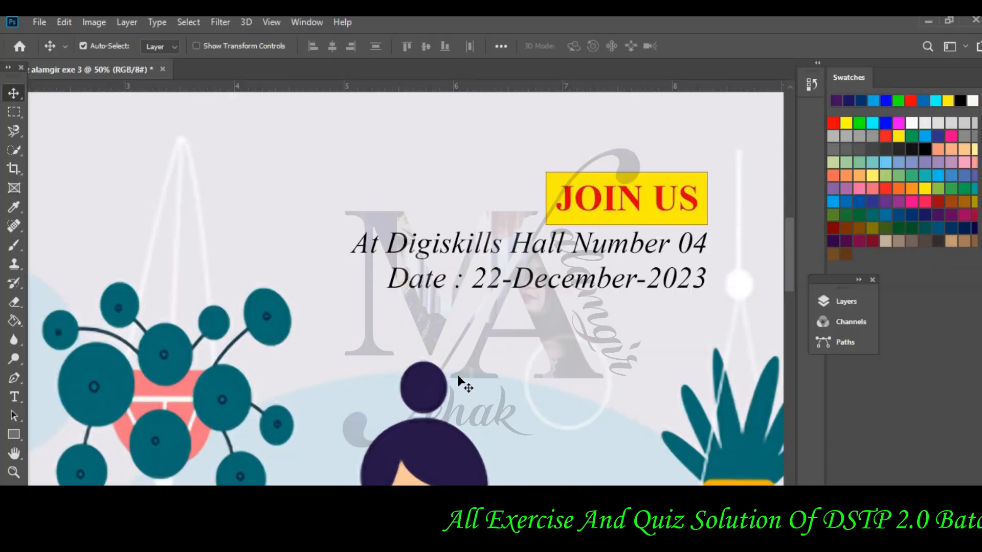
Return to Photoshop and shift the "Mind Matters Nurturing Mental Health for a Balanced Life" title slightly left and down on the poster.
{"action": "scroll", "coordinate": [491, 379], "scroll_direction": "up", "scroll_amount": 10}
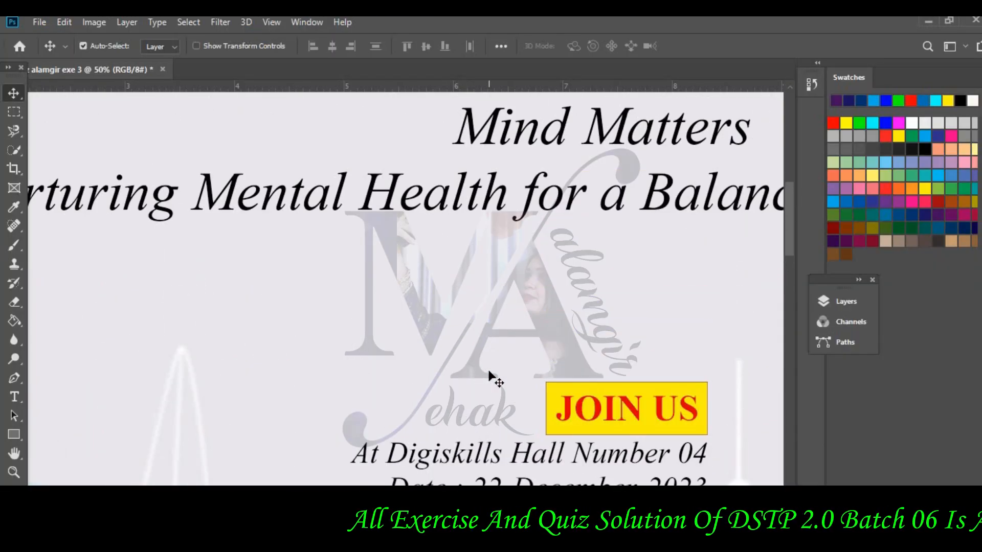
{"action": "key", "text": "ctrl+minus"}
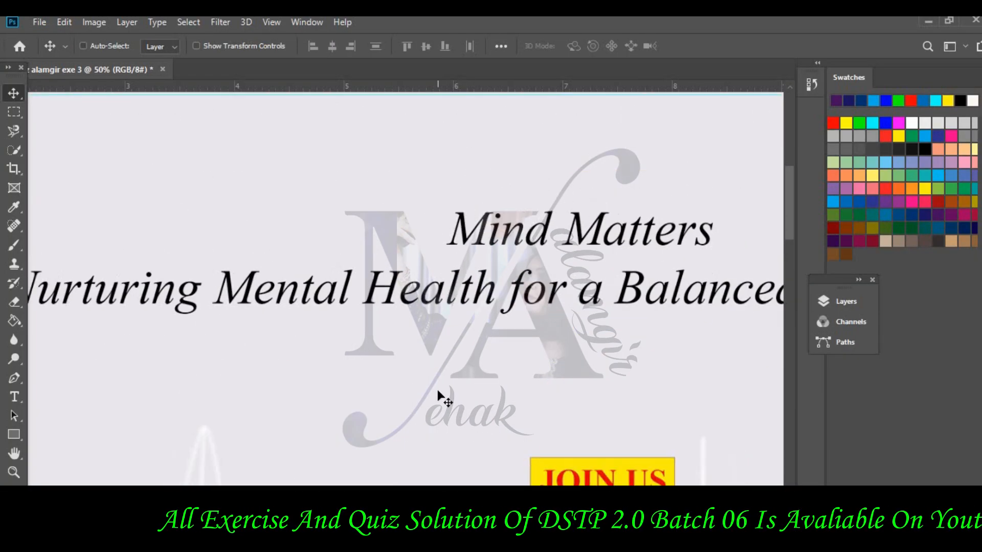
{"action": "left_click_drag", "start_coordinate": [460, 493], "coordinate": [477, 493]}
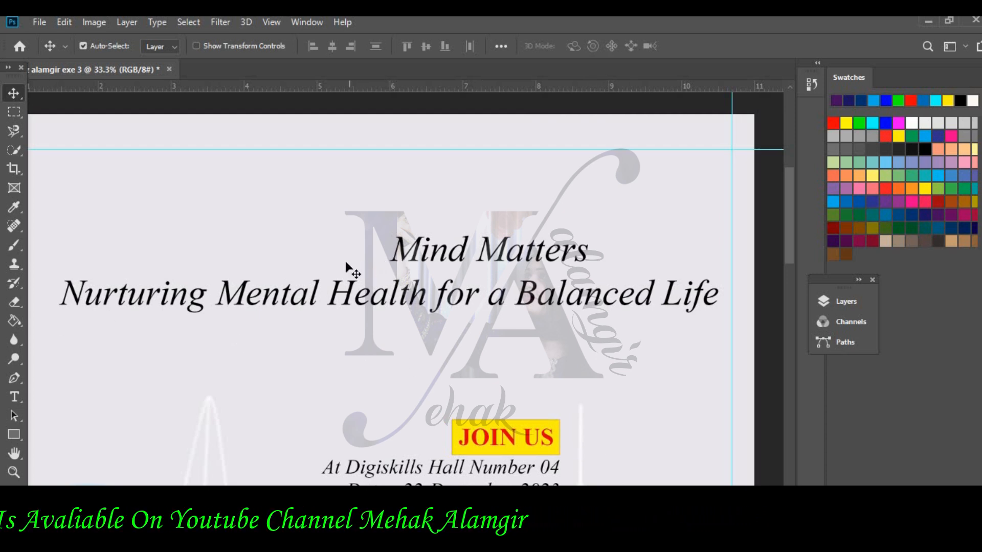
{"action": "mouse_move", "coordinate": [308, 305]}
{"action": "left_mouse_down"}
{"action": "mouse_move", "coordinate": [313, 318]}
{"action": "mouse_move", "coordinate": [320, 299]}
{"action": "left_mouse_up"}
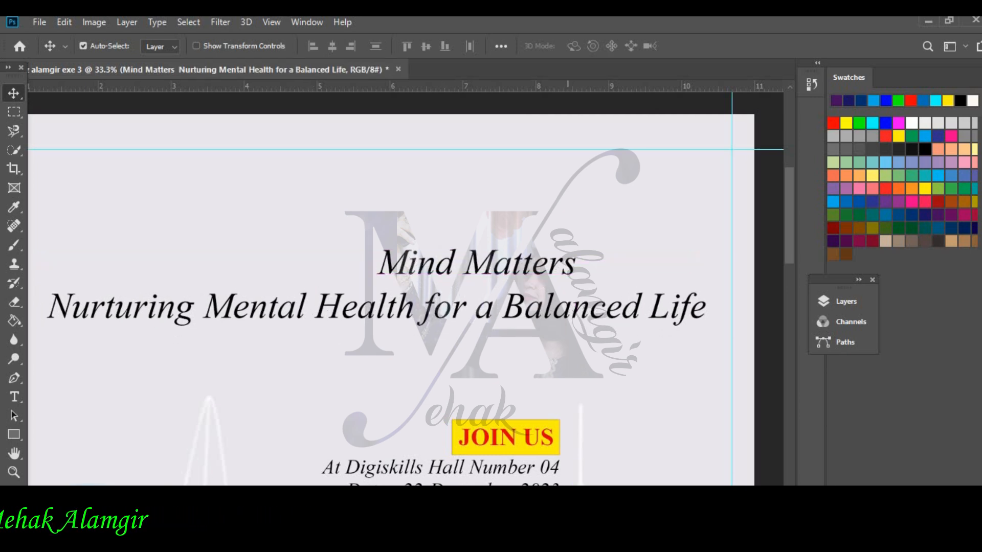
Set the "Benefits of Mental Wellbeing" heading in Times New Roman Bold.
{"action": "mouse_move", "coordinate": [545, 542]}
{"action": "left_mouse_down"}
{"action": "mouse_move", "coordinate": [519, 542]}
{"action": "mouse_move", "coordinate": [544, 542]}
{"action": "left_mouse_up"}
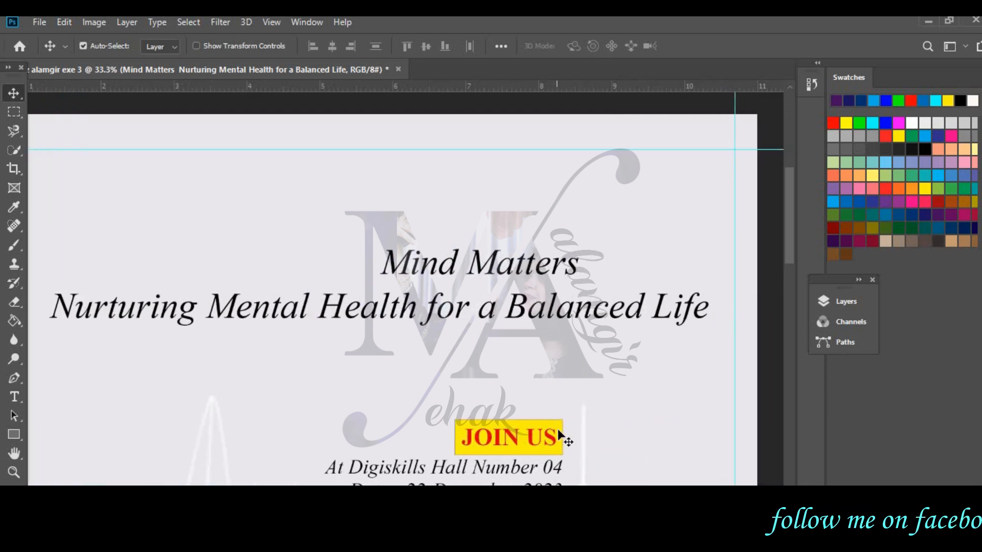
{"action": "scroll", "coordinate": [562, 433], "scroll_direction": "down", "scroll_amount": 10}
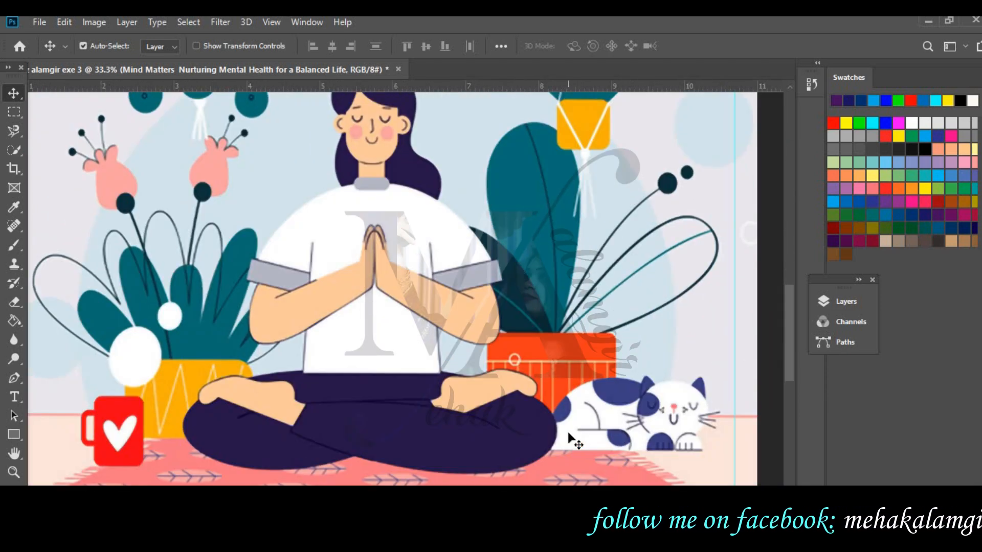
{"action": "scroll", "coordinate": [569, 433], "scroll_direction": "down", "scroll_amount": 3}
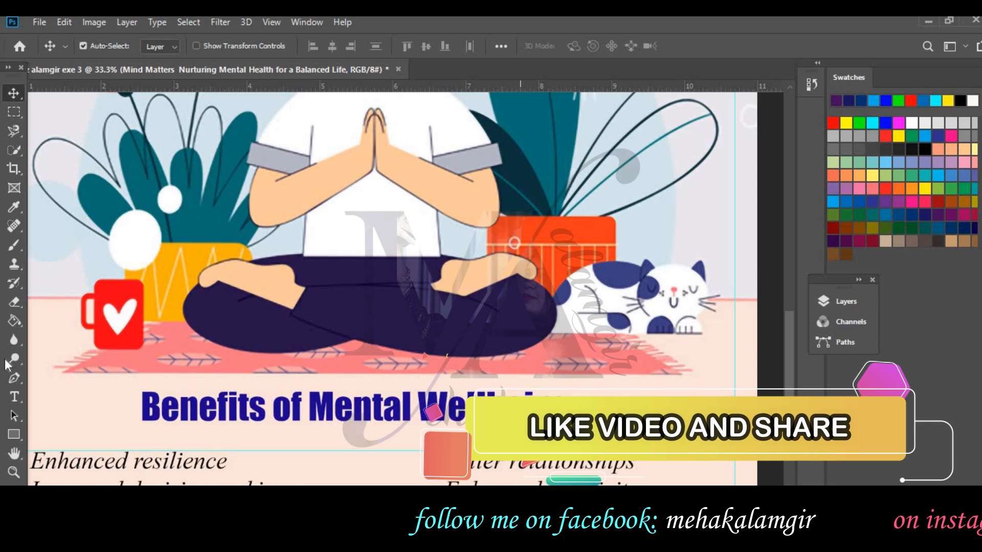
{"action": "scroll", "coordinate": [8, 364], "scroll_direction": "down", "scroll_amount": 1}
{"action": "left_click", "coordinate": [14, 397]}
{"action": "left_click_drag", "start_coordinate": [147, 402], "coordinate": [572, 396]}
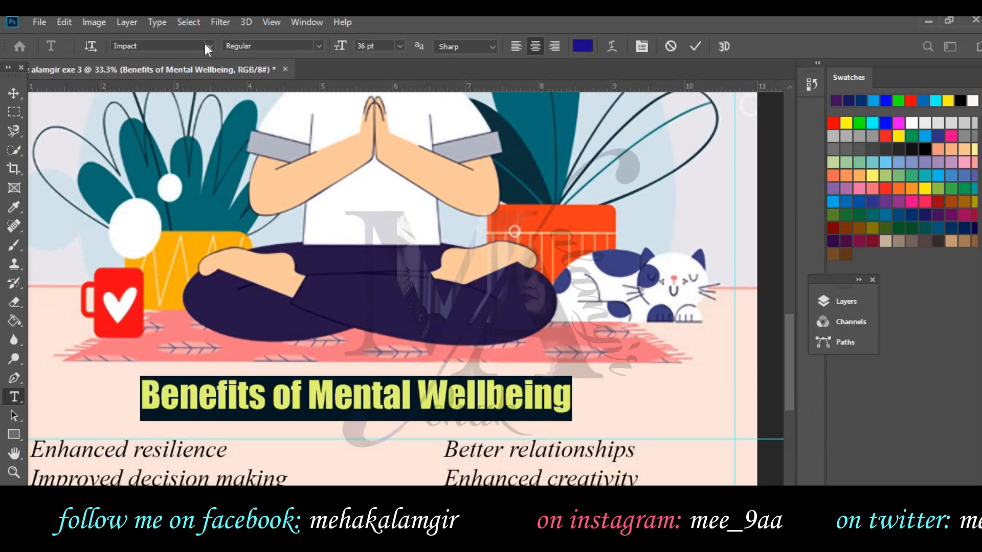
{"action": "left_click", "coordinate": [204, 44]}
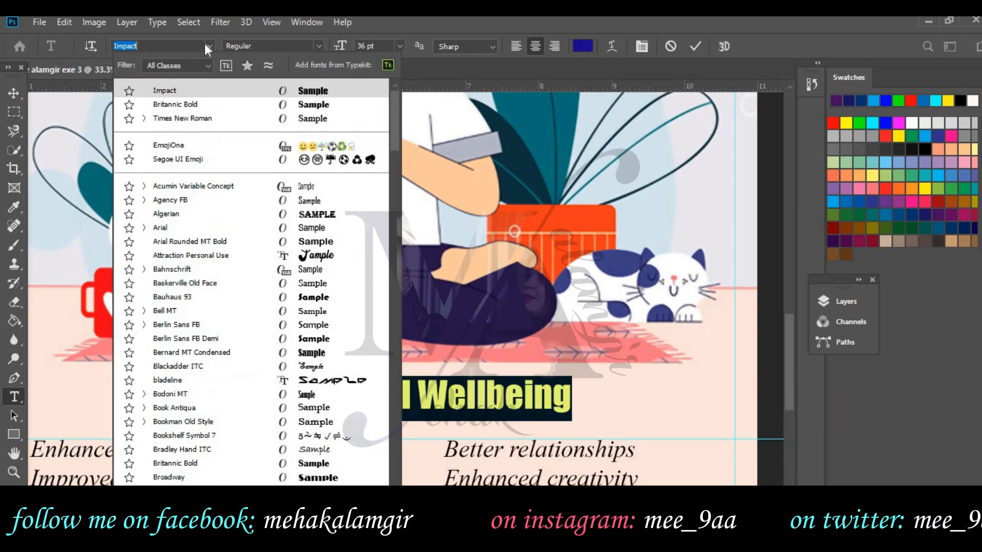
{"action": "left_click", "coordinate": [238, 121]}
{"action": "left_click", "coordinate": [320, 48]}
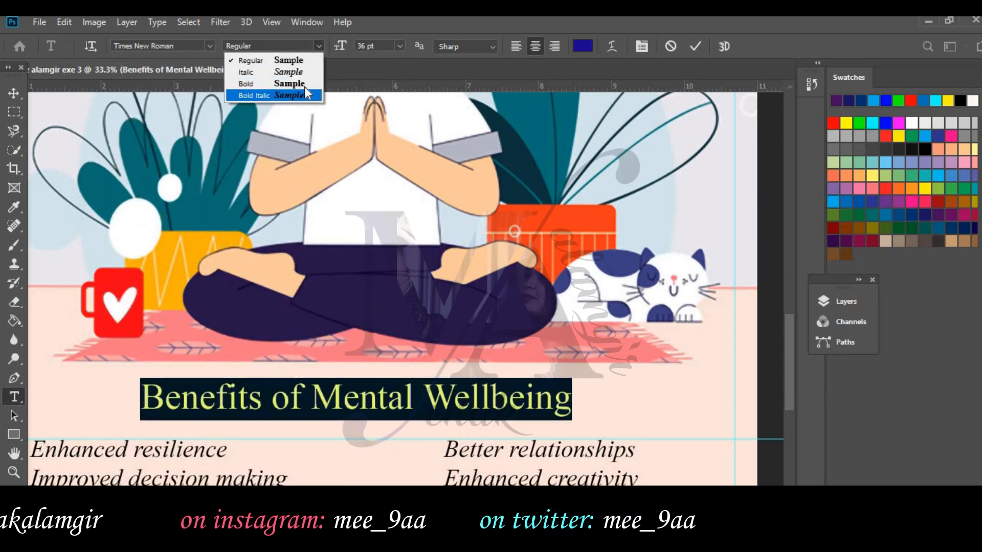
{"action": "left_click", "coordinate": [305, 85]}
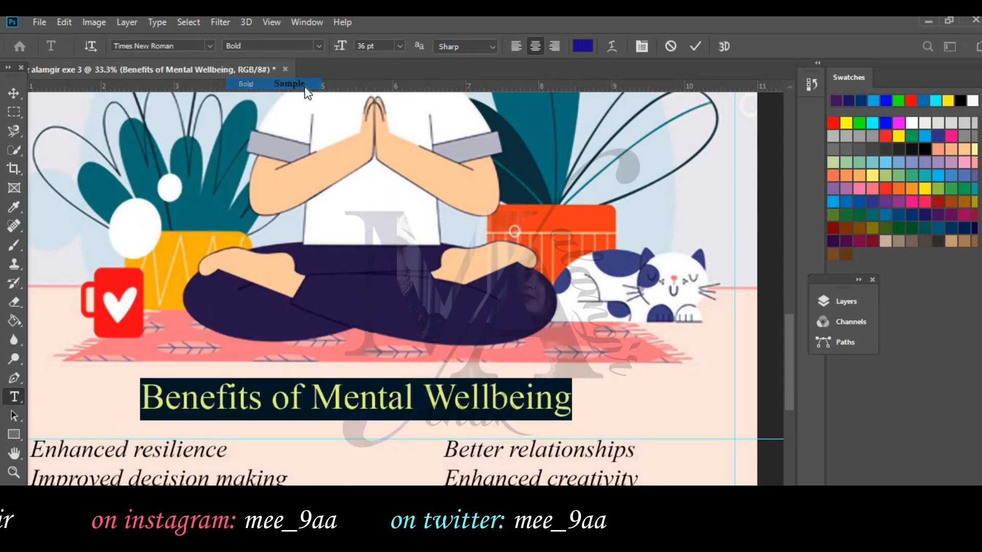
{"action": "left_click", "coordinate": [12, 94]}
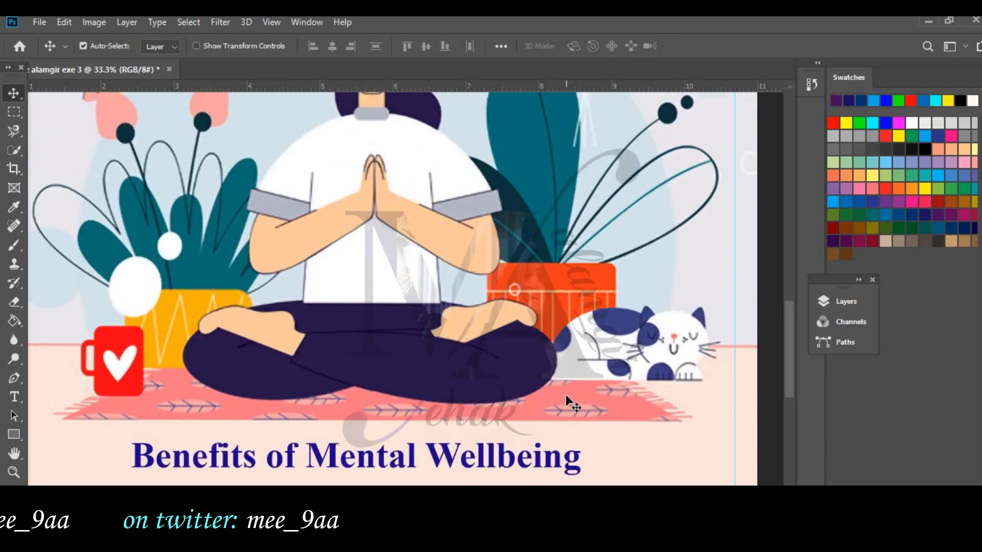
Delete the "Mind Matters" line from the two-line poster title, keeping only "Nurturing Mental Health for a Balanced Life".
{"action": "scroll", "coordinate": [566, 394], "scroll_direction": "up", "scroll_amount": 10}
{"action": "scroll", "coordinate": [540, 449], "scroll_direction": "up", "scroll_amount": 3}
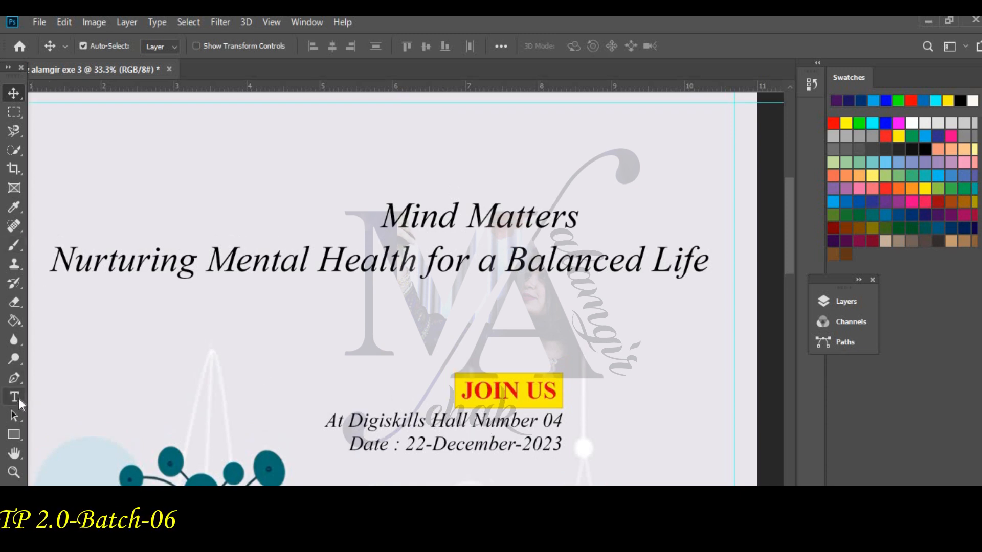
{"action": "left_click_drag", "start_coordinate": [368, 214], "coordinate": [633, 211]}
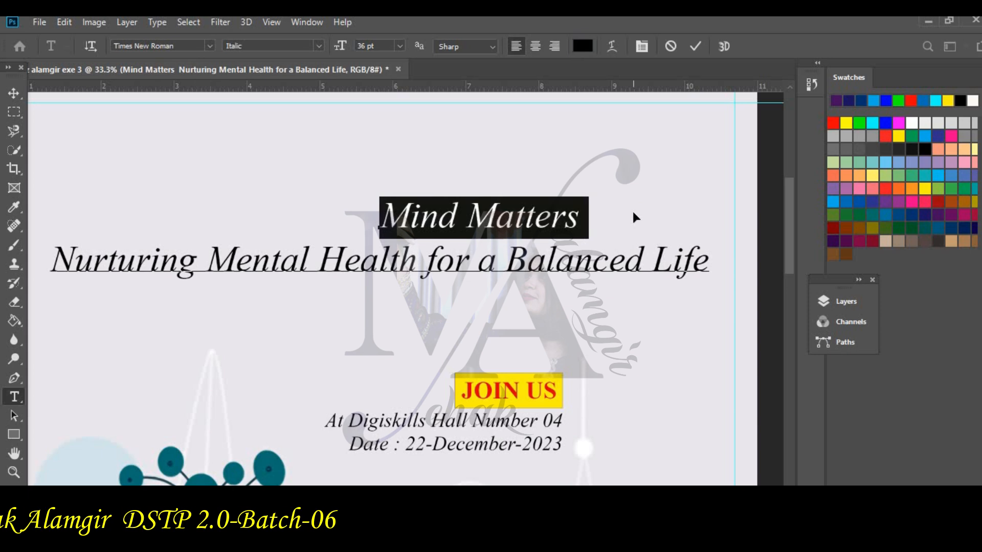
{"action": "key", "text": "BackSpace"}
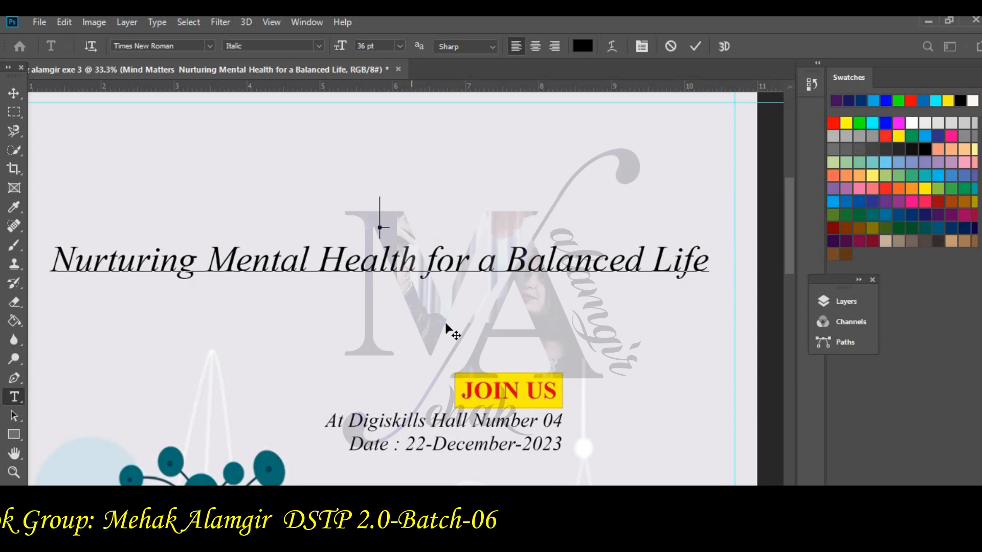
{"action": "left_click", "coordinate": [14, 92]}
Add "Mind Matters" as a separate text near the poster's upper edge, in Times New Roman Bold at 72 pt.
{"action": "key", "text": "t"}
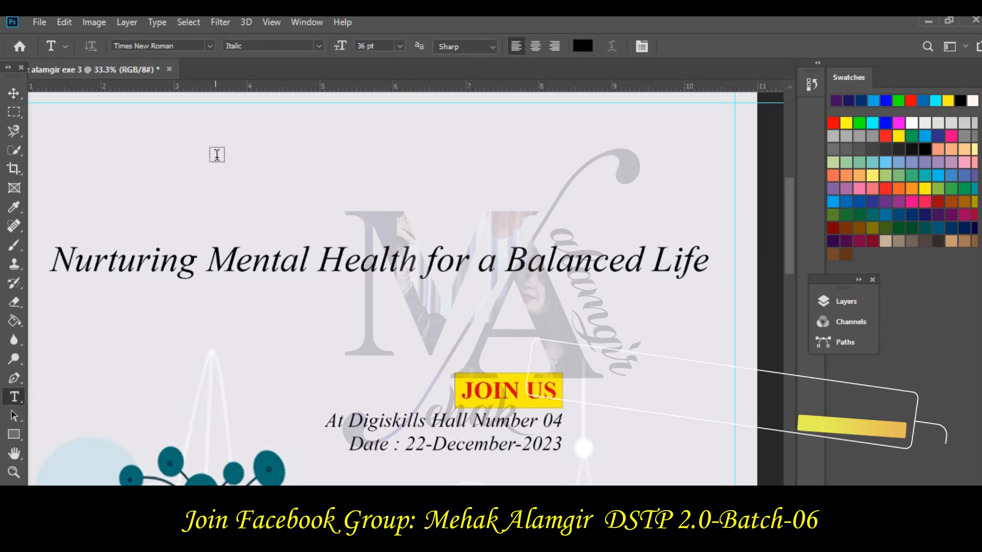
{"action": "left_click", "coordinate": [217, 157]}
{"action": "type", "text": "Mind Matters"}
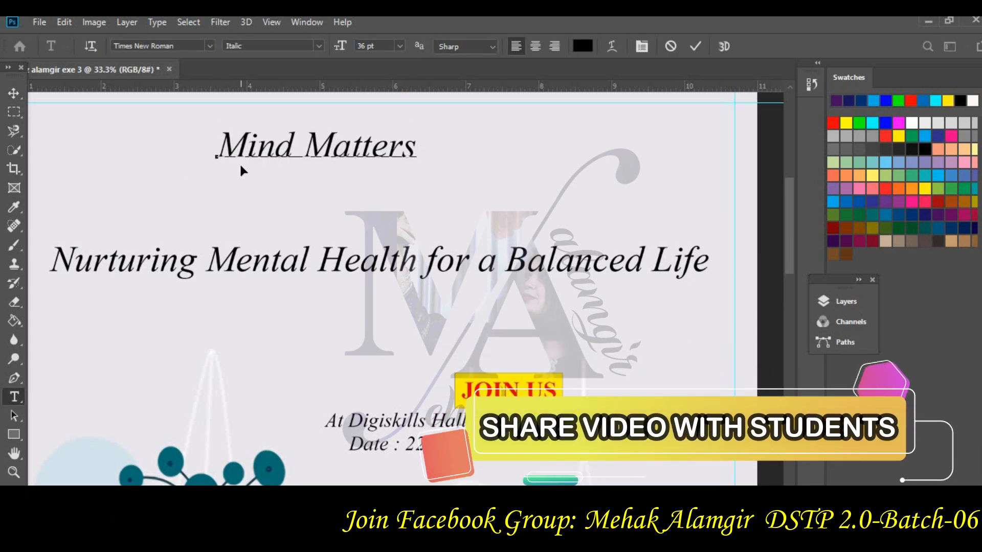
{"action": "key", "text": "ctrl+a"}
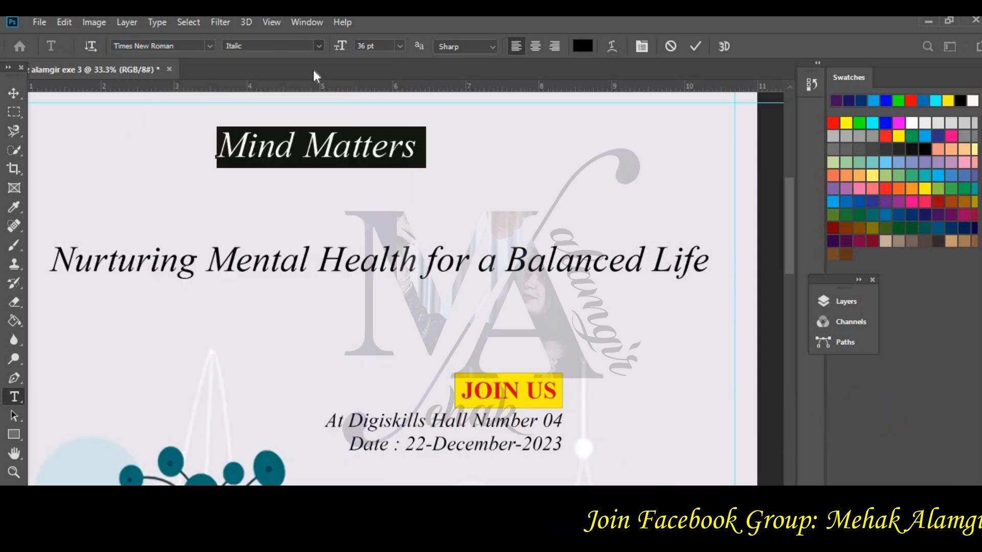
{"action": "left_click", "coordinate": [306, 46]}
{"action": "left_click", "coordinate": [285, 81]}
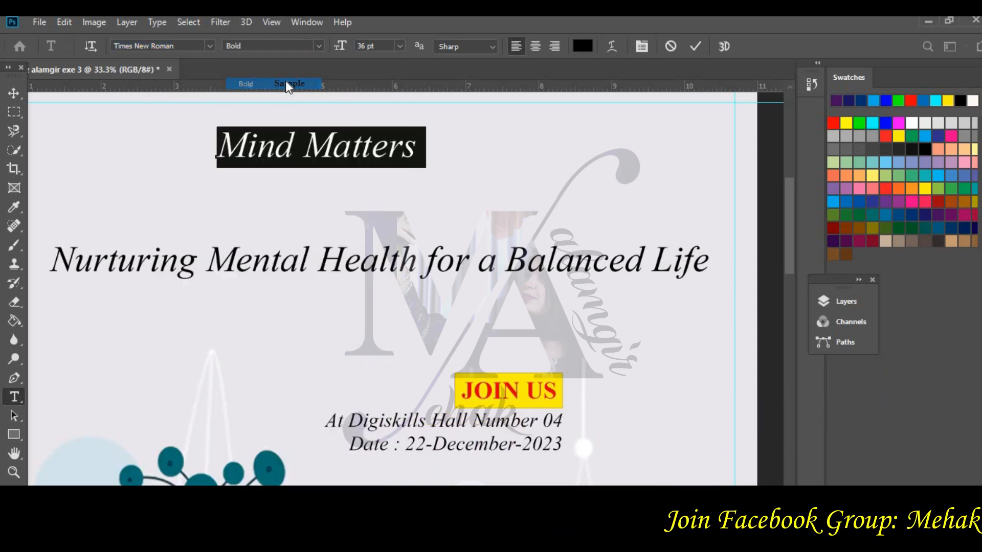
{"action": "left_click", "coordinate": [400, 46]}
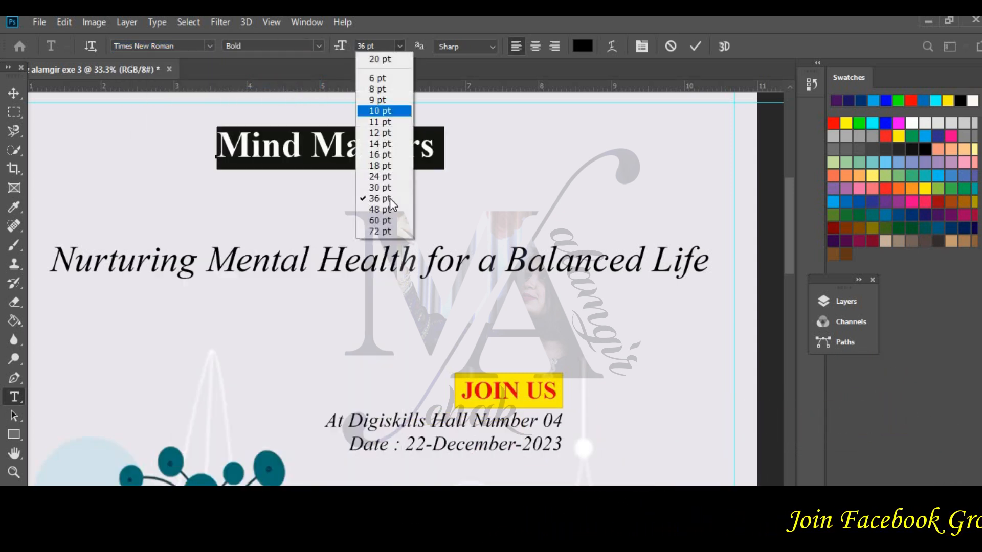
{"action": "left_click", "coordinate": [389, 231]}
Position the "Mind Matters" title directly above the "Nurturing Mental Health for a Balanced Life" tagline and shift both slightly left.
{"action": "left_click", "coordinate": [13, 94]}
{"action": "left_click_drag", "start_coordinate": [467, 147], "coordinate": [416, 214]}
{"action": "left_click_drag", "start_coordinate": [464, 263], "coordinate": [456, 254]}
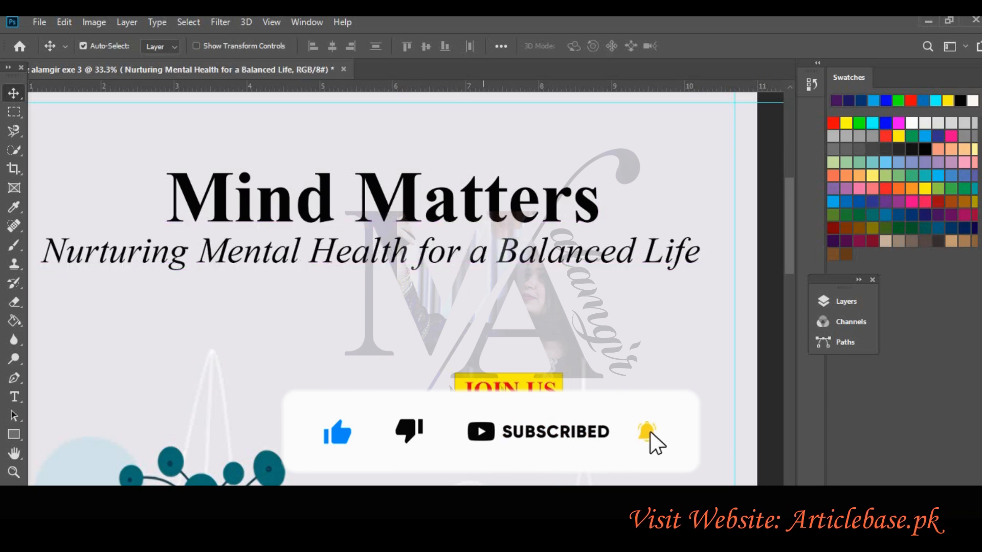
{"action": "key", "text": "ctrl+minus"}
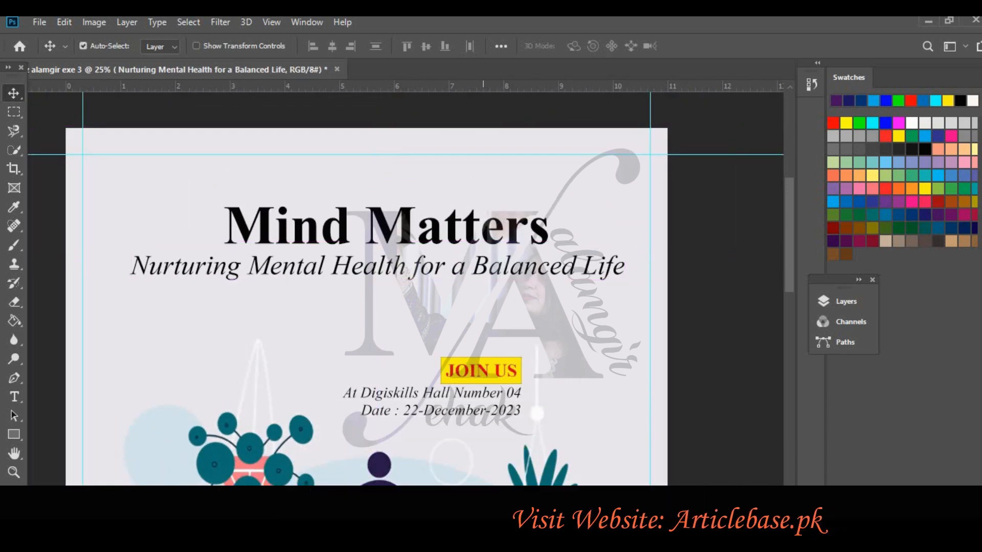
{"action": "left_click_drag", "start_coordinate": [401, 271], "coordinate": [396, 274]}
{"action": "left_click_drag", "start_coordinate": [387, 225], "coordinate": [381, 226]}
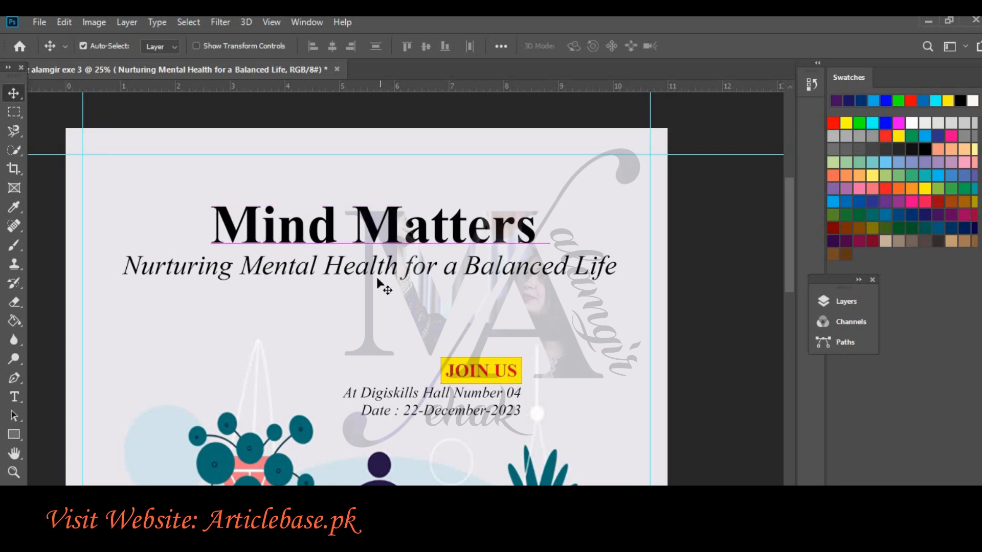
Uncover the vertical ruler and place vertical guides at both ends of the "Benefits of Mental Wellbeing" heading.
{"action": "scroll", "coordinate": [379, 284], "scroll_direction": "down", "scroll_amount": 10}
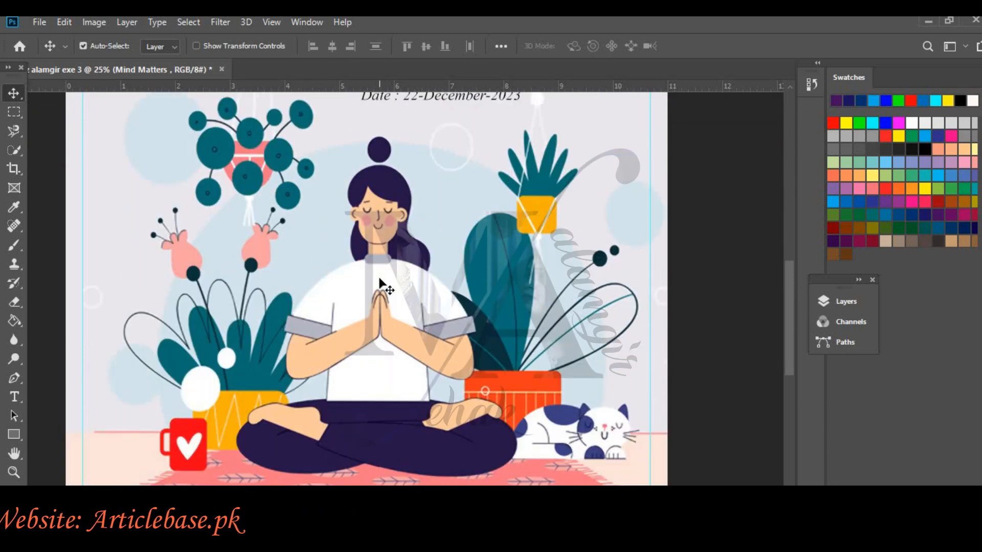
{"action": "scroll", "coordinate": [380, 284], "scroll_direction": "up", "scroll_amount": 3}
{"action": "key", "text": "ctrl+minus"}
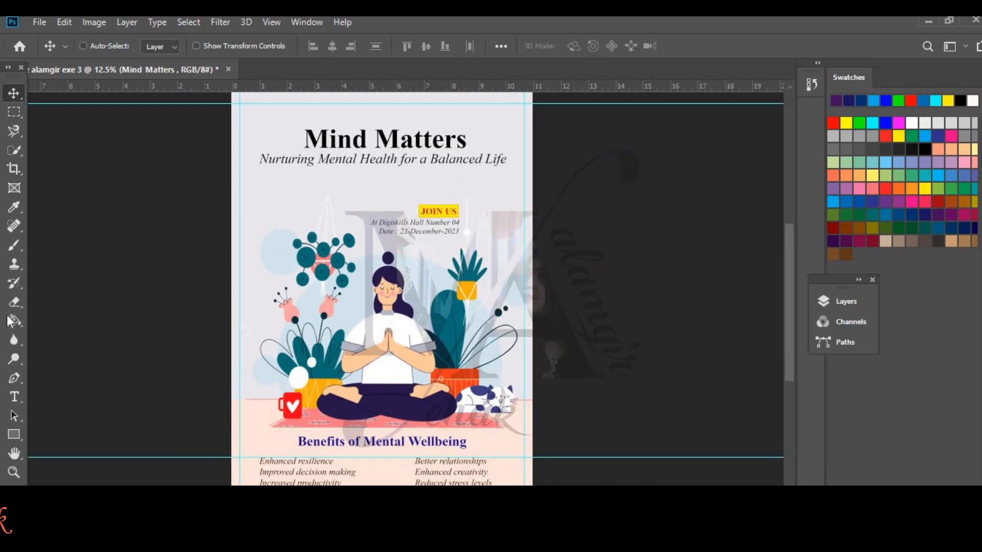
{"action": "key", "text": "ctrl+r"}
{"action": "key", "text": "ctrl+r"}
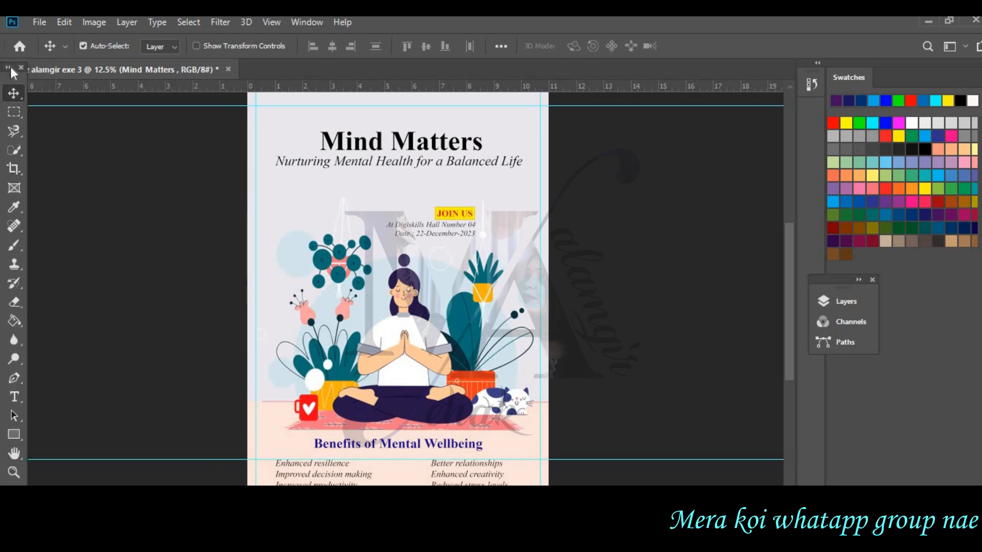
{"action": "left_click_drag", "start_coordinate": [11, 68], "coordinate": [2, 138]}
{"action": "left_click_drag", "start_coordinate": [46, 229], "coordinate": [312, 248]}
{"action": "left_click_drag", "start_coordinate": [7, 309], "coordinate": [484, 284]}
Nudge the "Mind Matters" title slightly left to centre it between the two inner guides, then deselect it.
{"action": "left_click", "coordinate": [391, 152]}
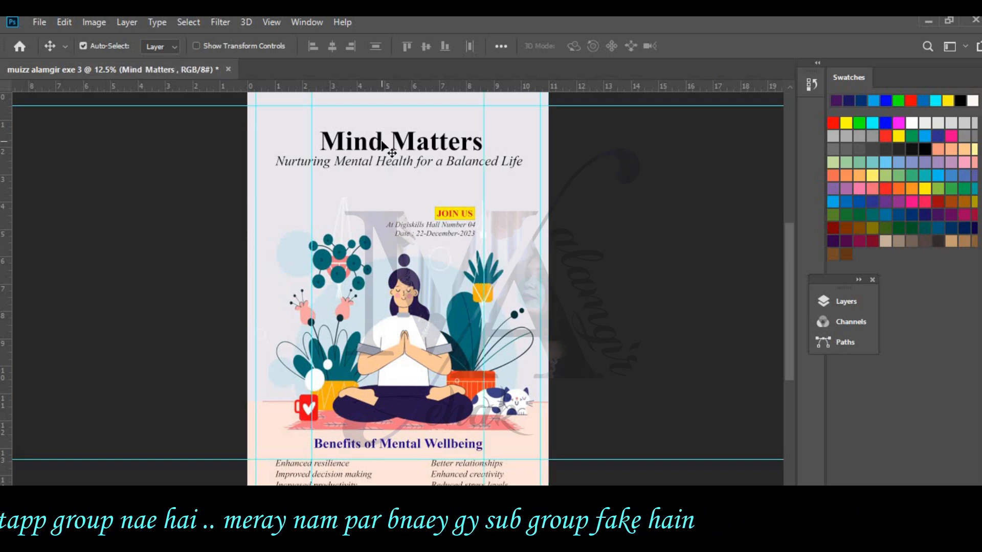
{"action": "key", "text": "Left"}
{"action": "key", "text": "Left"}
{"action": "key", "text": "Left"}
{"action": "left_click", "coordinate": [570, 221]}
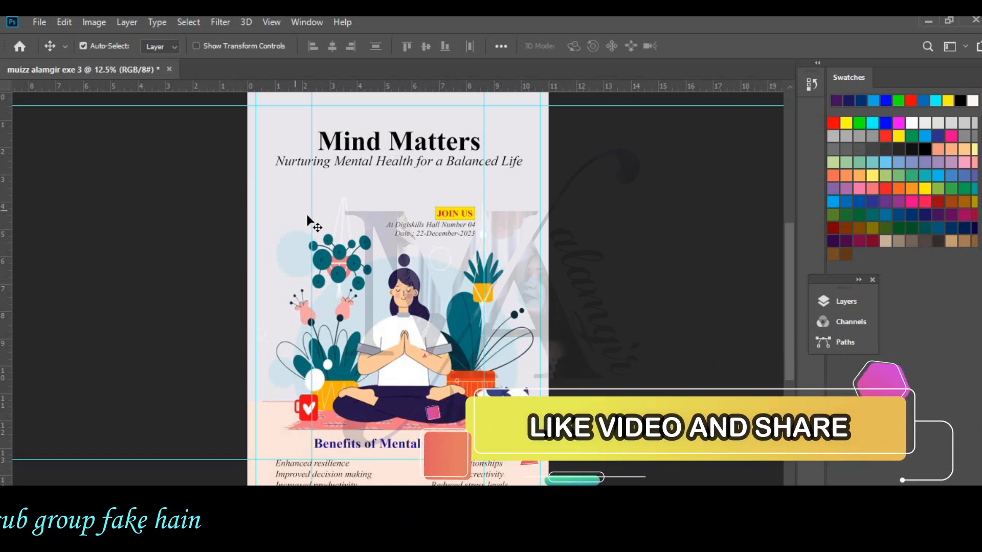
Remove the guides from the poster by pulling them off the page.
{"action": "scroll", "coordinate": [311, 221], "scroll_direction": "left", "scroll_amount": 2}
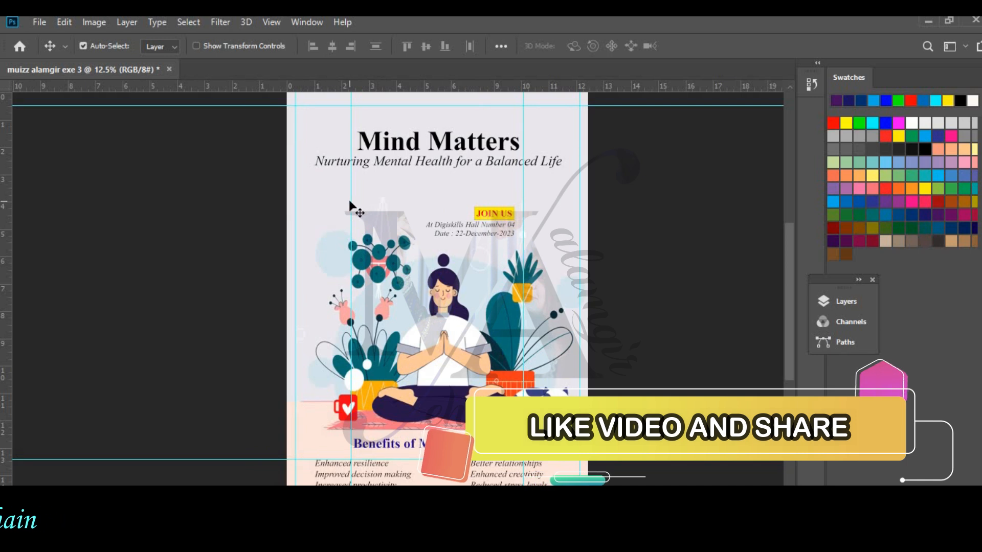
{"action": "left_click_drag", "start_coordinate": [6, 194], "coordinate": [156, 179]}
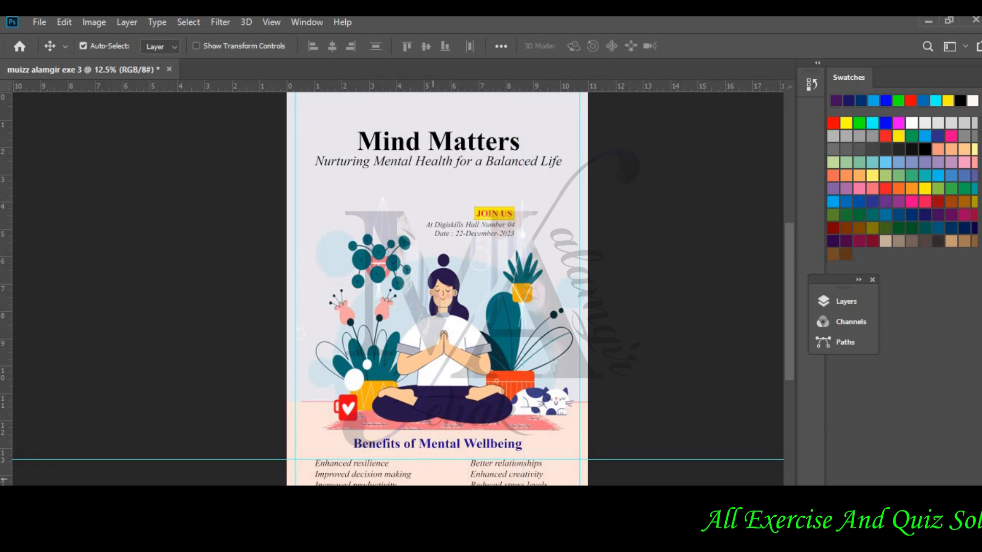
{"action": "left_click_drag", "start_coordinate": [438, 460], "coordinate": [441, 494]}
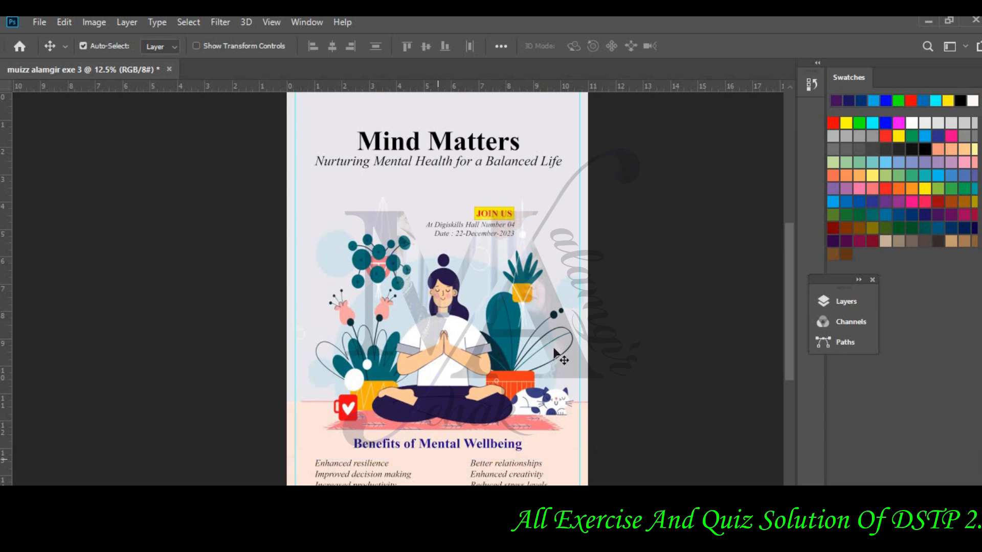
{"action": "left_click_drag", "start_coordinate": [580, 348], "coordinate": [792, 341]}
{"action": "left_click_drag", "start_coordinate": [295, 329], "coordinate": [165, 296]}
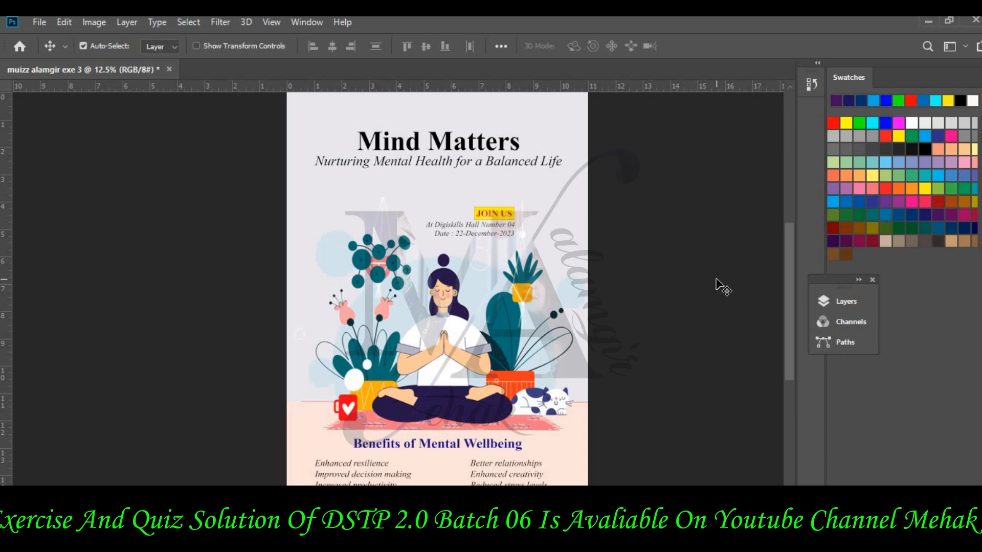
Show the Tools panel again and colour the "Mind Matters" title dark blue.
{"action": "left_click", "coordinate": [433, 147]}
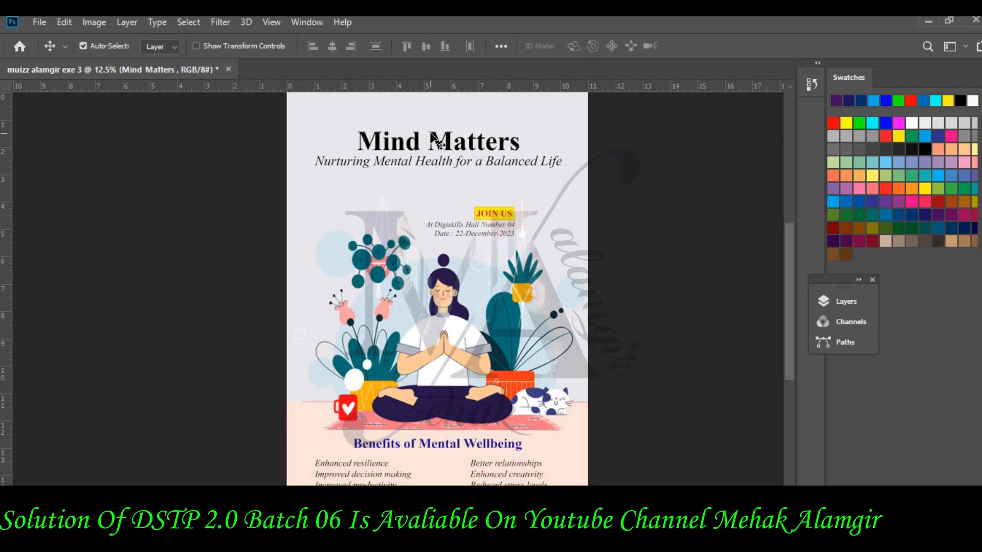
{"action": "left_click", "coordinate": [304, 23]}
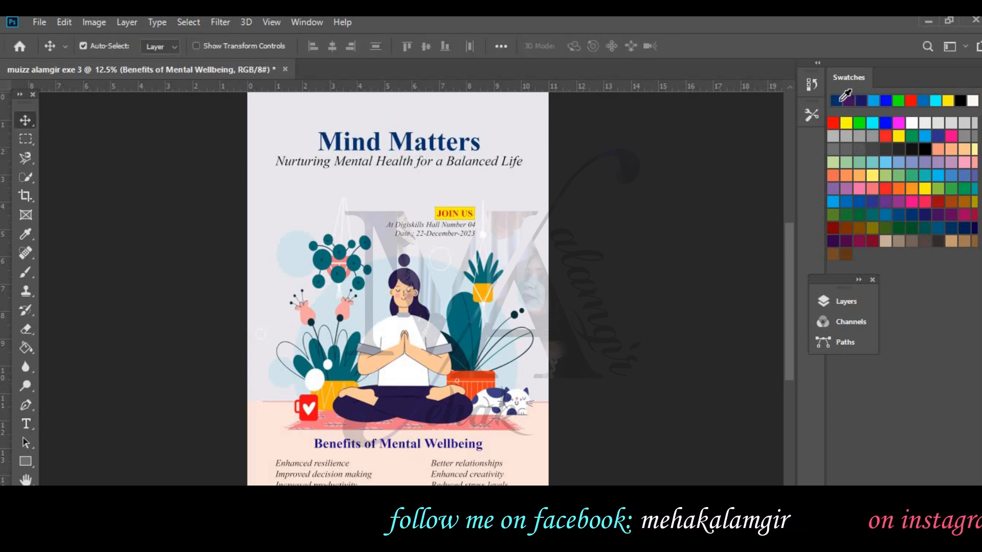
Recolour the "Benefits of Mental Wellbeing" heading with the same dark blue swatch as the "Mind Matters" title.
{"action": "left_click", "coordinate": [442, 149]}
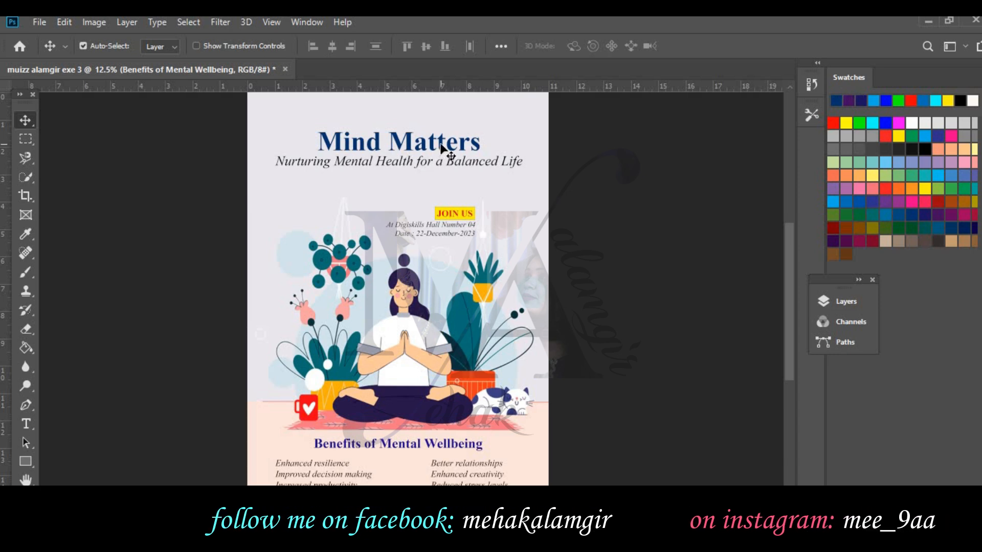
{"action": "left_click", "coordinate": [25, 424]}
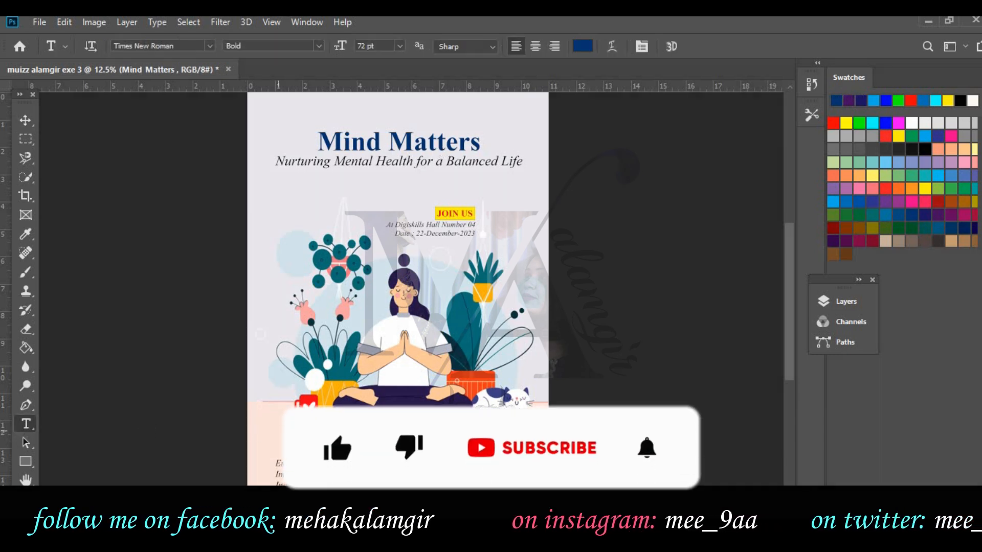
{"action": "left_click_drag", "start_coordinate": [316, 447], "coordinate": [485, 446]}
{"action": "left_click", "coordinate": [837, 101]}
{"action": "left_click", "coordinate": [25, 121]}
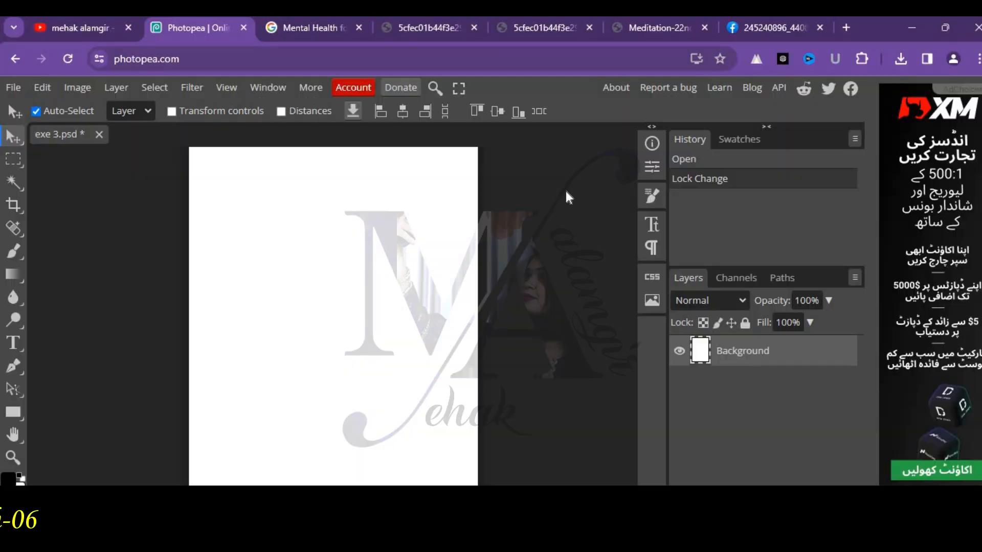
Switch to the browser, review the open illustration pages, and close the two tabs holding the braided woman with potted plants.
{"action": "left_click", "coordinate": [420, 29]}
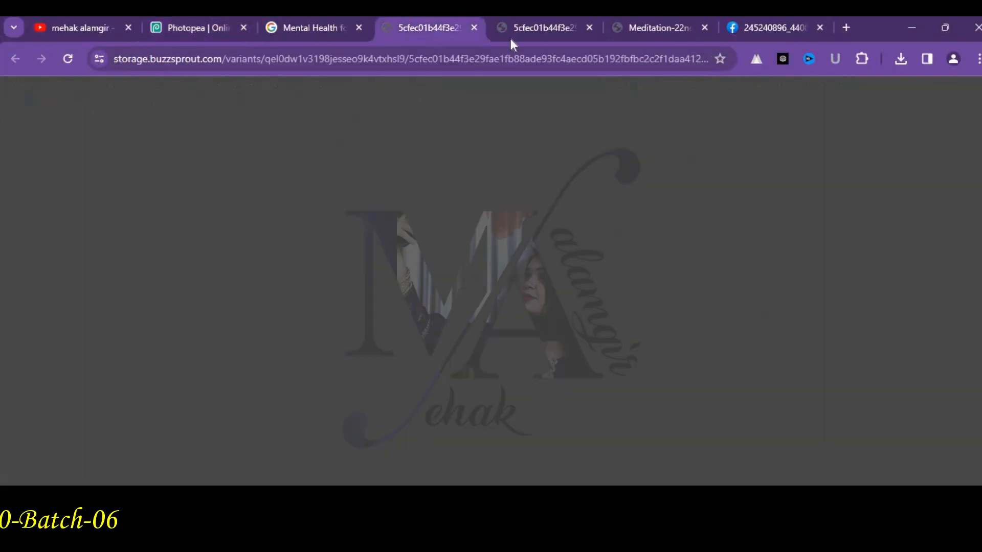
{"action": "left_click", "coordinate": [560, 35]}
{"action": "left_click", "coordinate": [439, 35]}
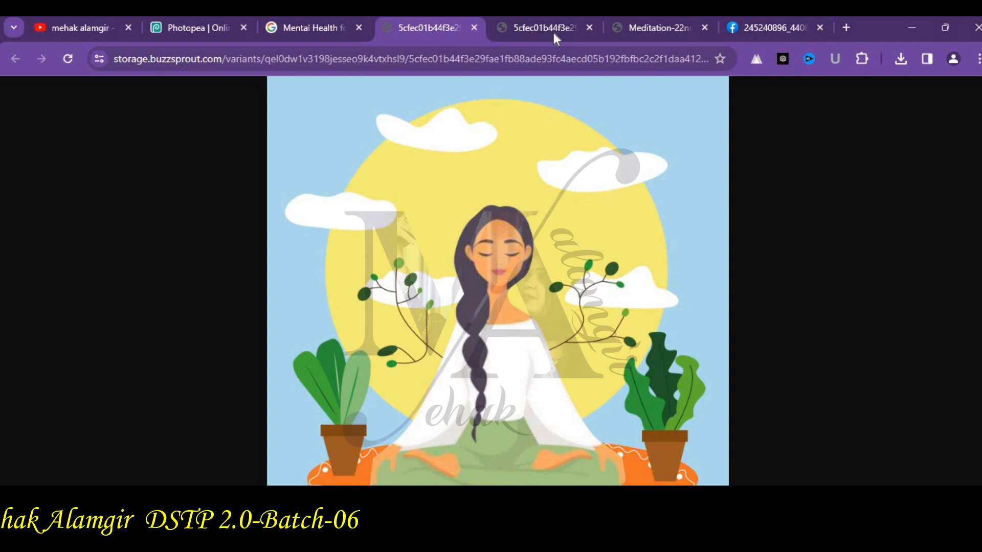
{"action": "left_click", "coordinate": [654, 23]}
{"action": "left_click", "coordinate": [589, 28]}
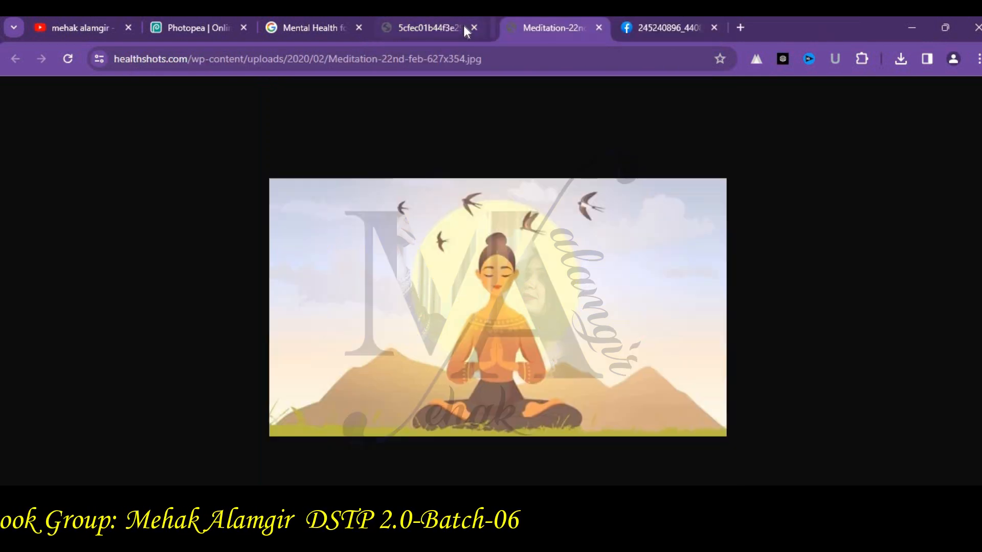
{"action": "left_click", "coordinate": [474, 28]}
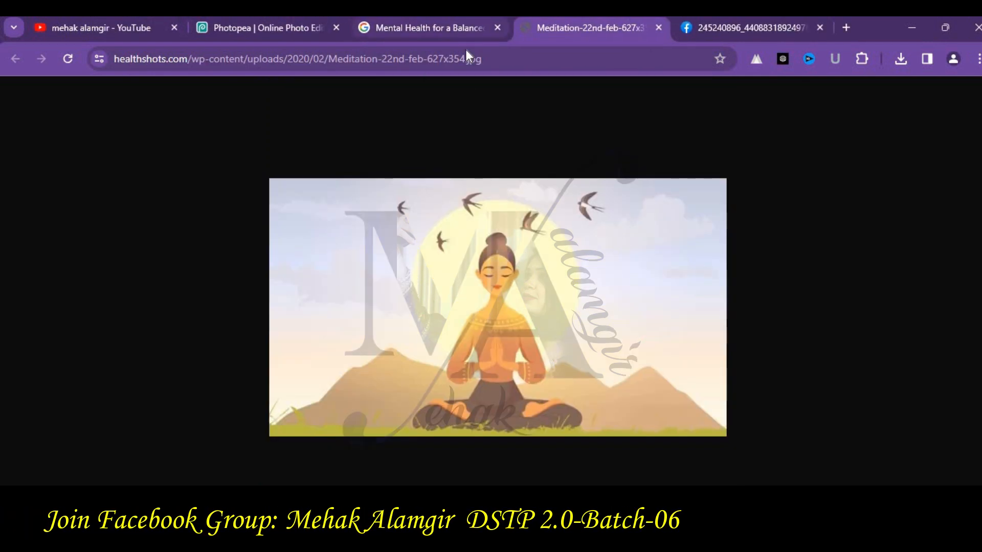
Search Google Images for "birds png".
{"action": "left_click", "coordinate": [450, 28]}
{"action": "triple_click", "coordinate": [296, 93]}
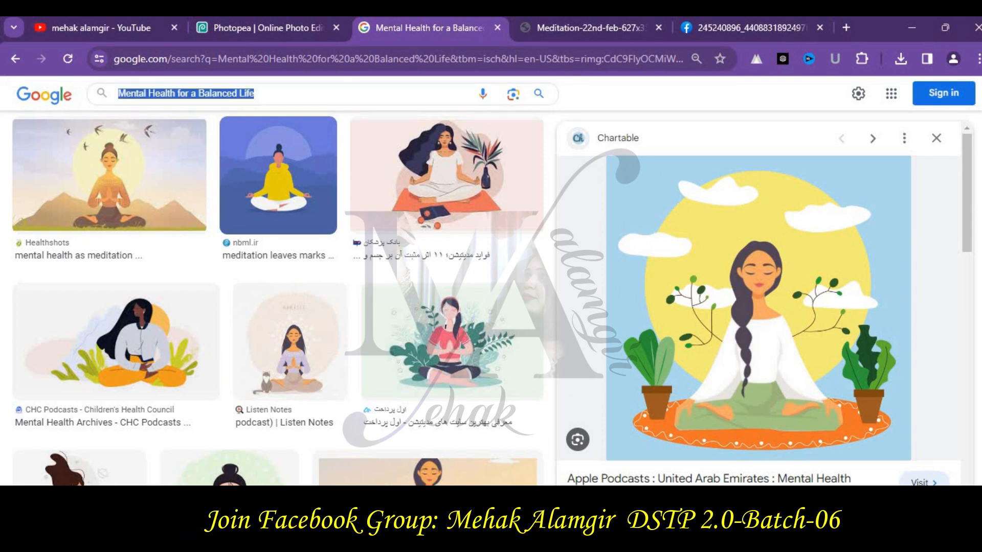
{"action": "type", "text": "birds "}
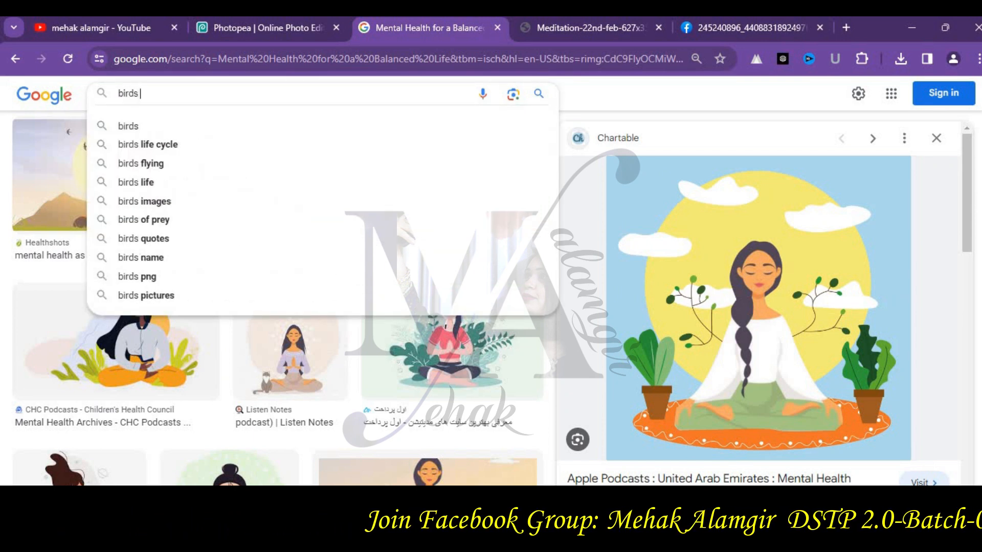
{"action": "type", "text": "pnf"}
{"action": "key", "text": "BackSpace"}
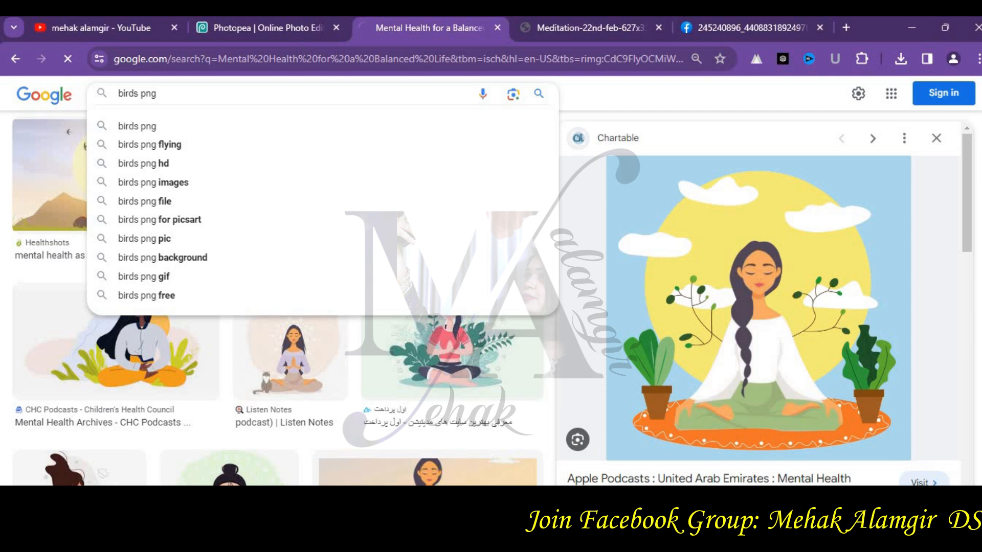
Close the two remaining meditation picture tabs, leaving the bird search results open.
{"action": "left_click", "coordinate": [602, 25]}
{"action": "left_click", "coordinate": [663, 28]}
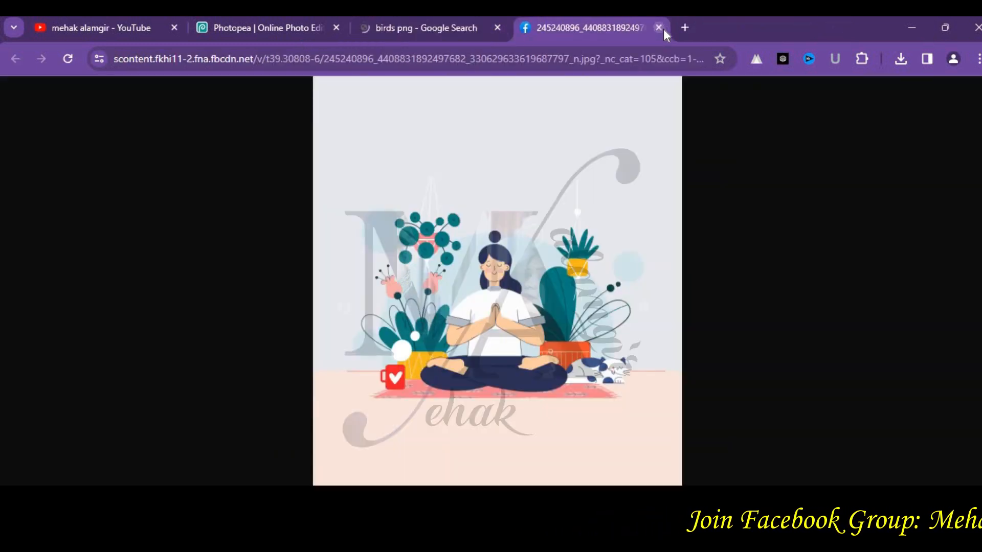
{"action": "left_click", "coordinate": [663, 29]}
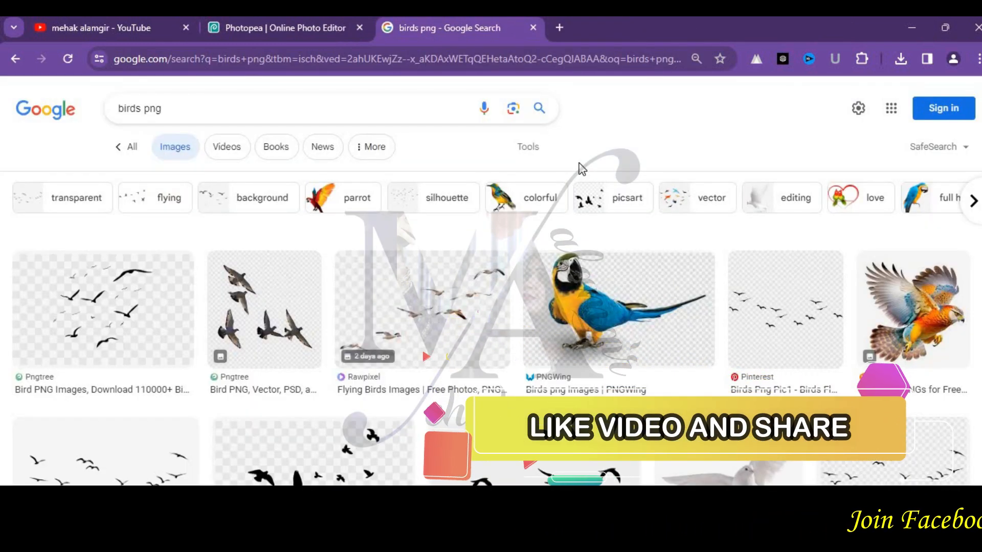
Look through the bird image results for artwork that would suit the poster.
{"action": "scroll", "coordinate": [581, 168], "scroll_direction": "down", "scroll_amount": 4}
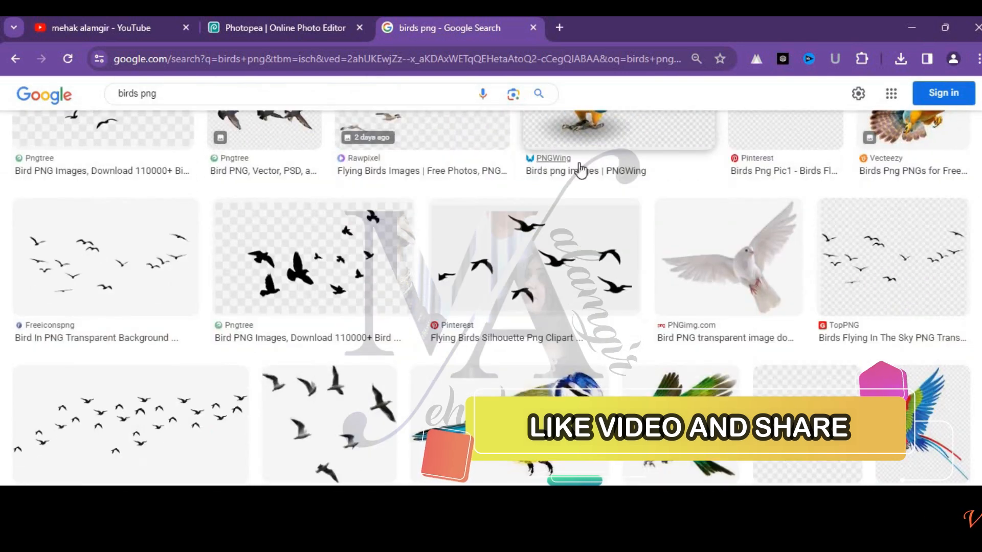
{"action": "scroll", "coordinate": [580, 168], "scroll_direction": "down", "scroll_amount": 11}
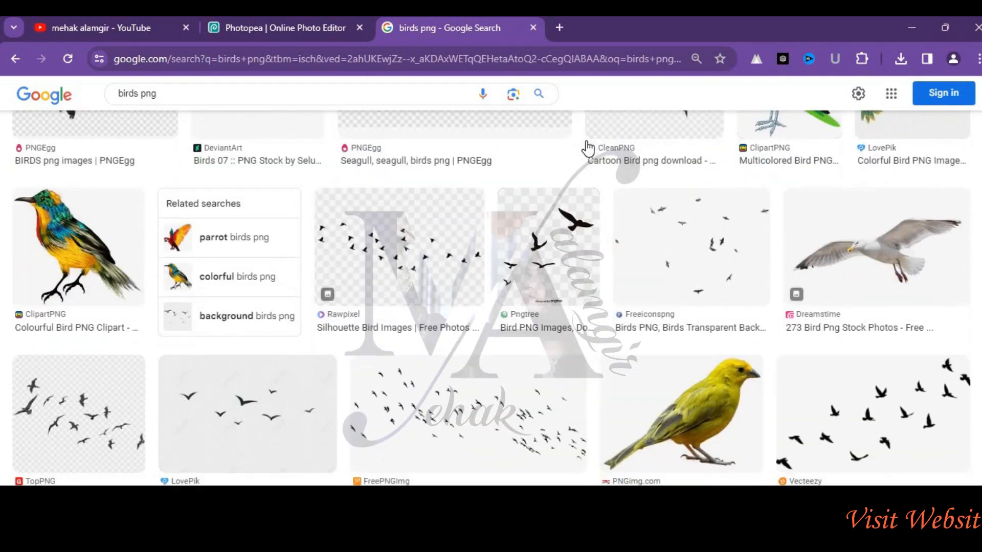
{"action": "scroll", "coordinate": [588, 148], "scroll_direction": "down", "scroll_amount": 13}
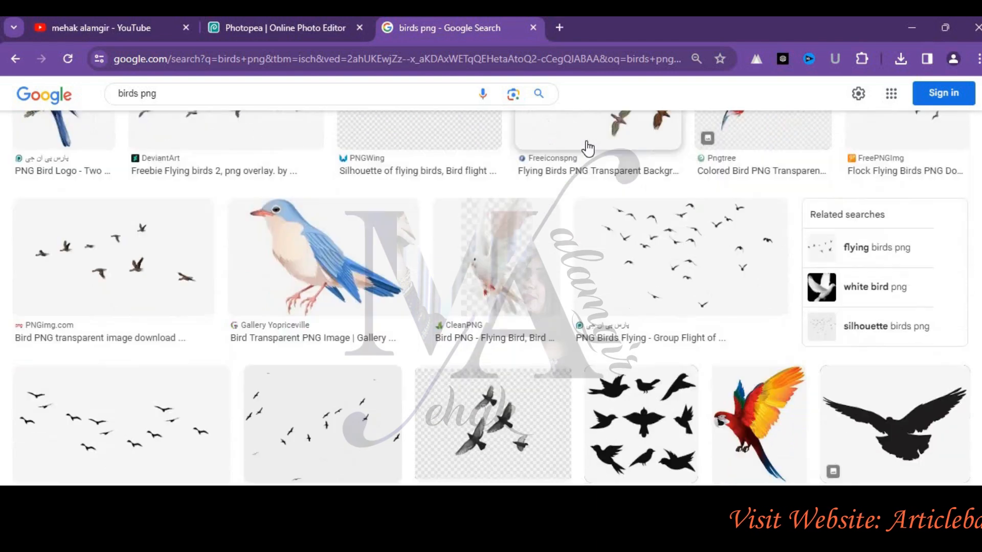
{"action": "scroll", "coordinate": [588, 148], "scroll_direction": "down", "scroll_amount": 12}
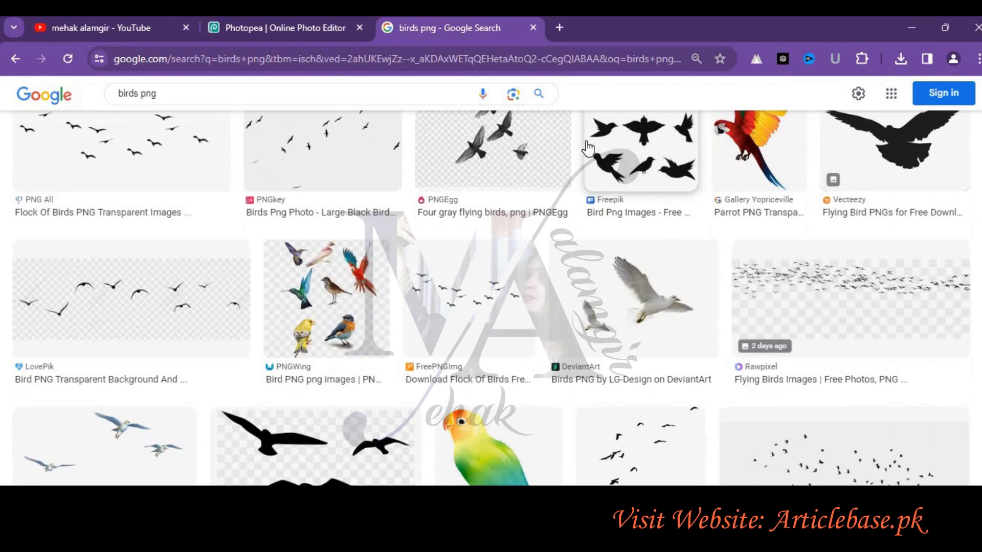
{"action": "scroll", "coordinate": [588, 149], "scroll_direction": "down", "scroll_amount": 10}
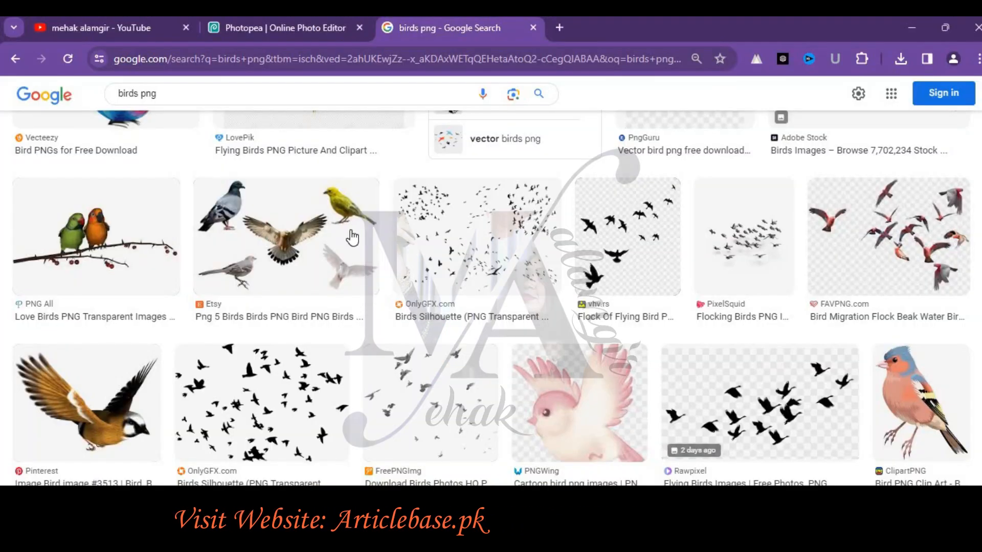
{"action": "scroll", "coordinate": [351, 237], "scroll_direction": "up", "scroll_amount": 2}
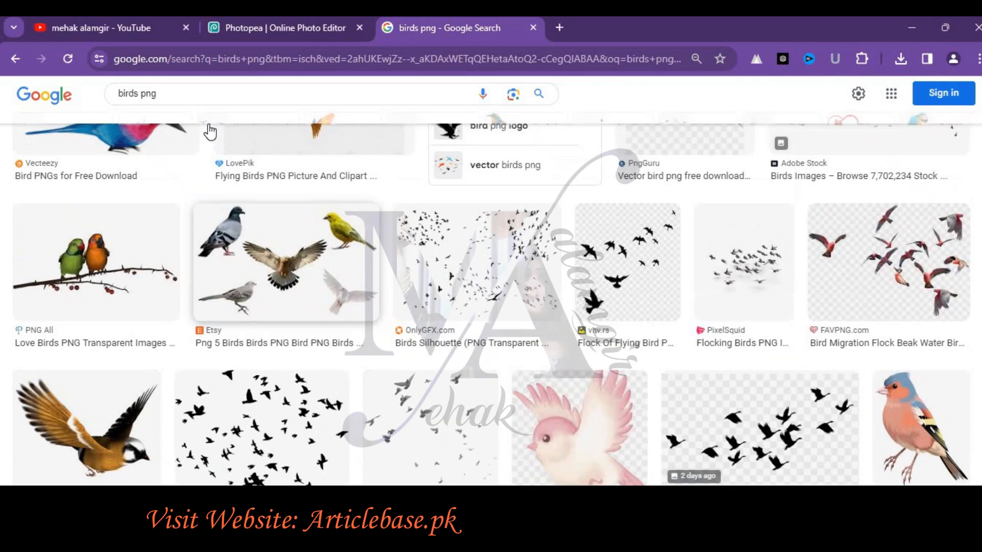
Search Google Images for "well being" and look through the results for a suitable illustration.
{"action": "left_click", "coordinate": [91, 102]}
{"action": "type", "text": "well be"}
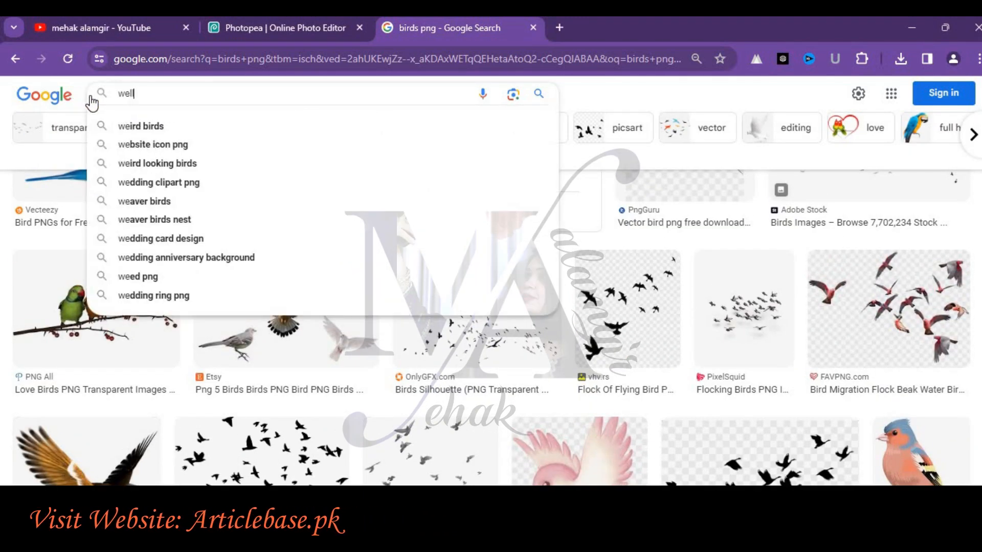
{"action": "type", "text": "ing"}
{"action": "key", "text": "Return"}
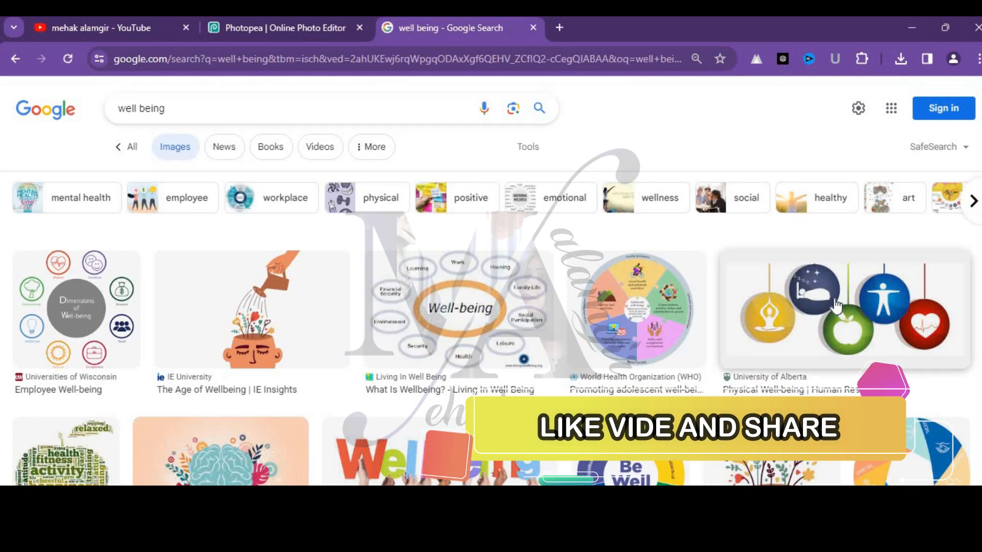
{"action": "scroll", "coordinate": [823, 256], "scroll_direction": "down", "scroll_amount": 3}
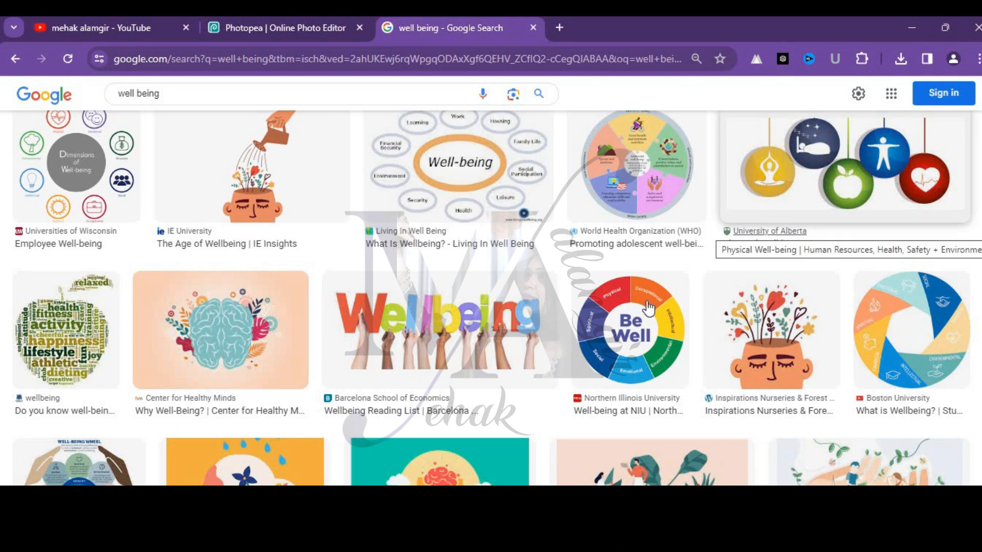
{"action": "scroll", "coordinate": [647, 307], "scroll_direction": "down", "scroll_amount": 2}
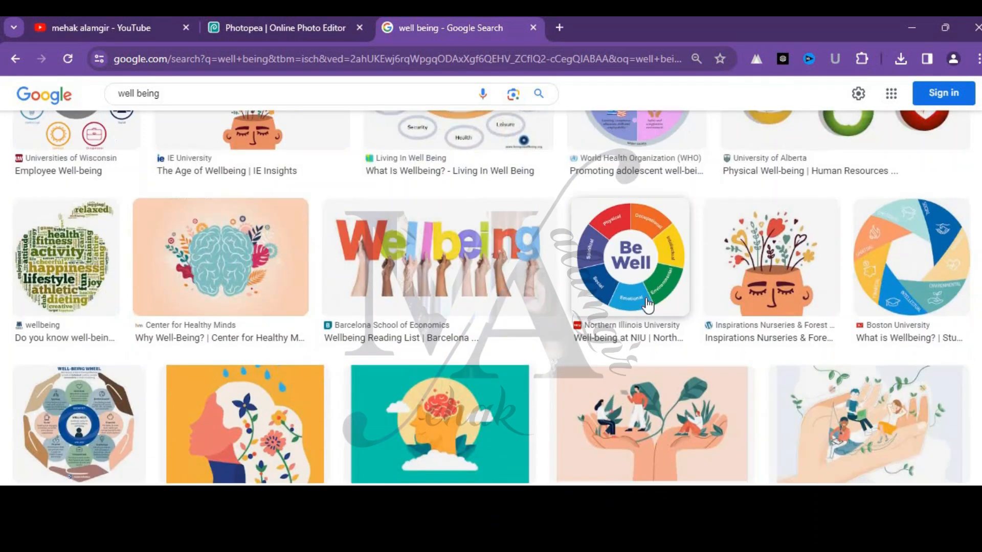
Preview the "Be Well" wheel, the "Be Well, Do Well." circles and the University of New Hampshire "Wellness Wheel" among related images.
{"action": "left_click", "coordinate": [650, 303]}
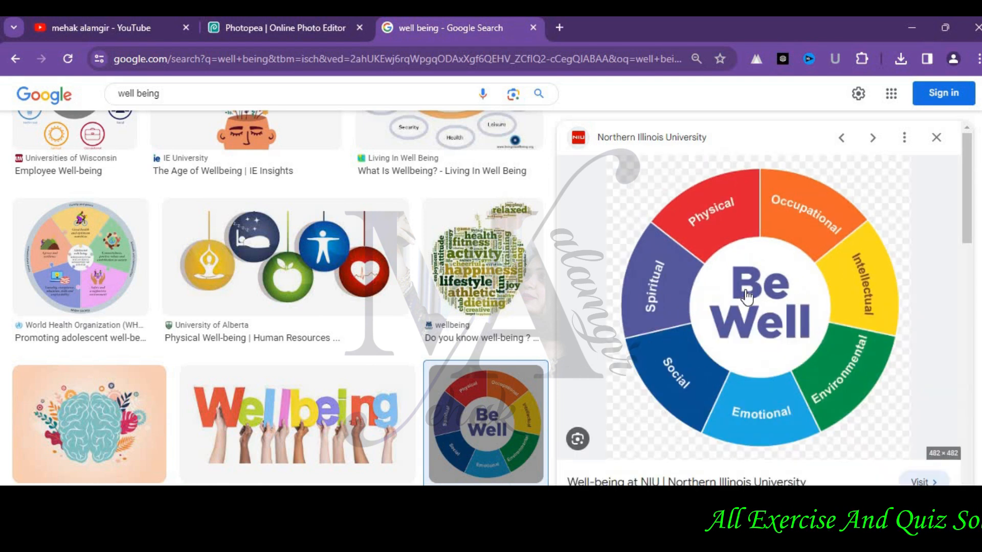
{"action": "scroll", "coordinate": [746, 296], "scroll_direction": "down", "scroll_amount": 5}
{"action": "scroll", "coordinate": [733, 251], "scroll_direction": "down", "scroll_amount": 6}
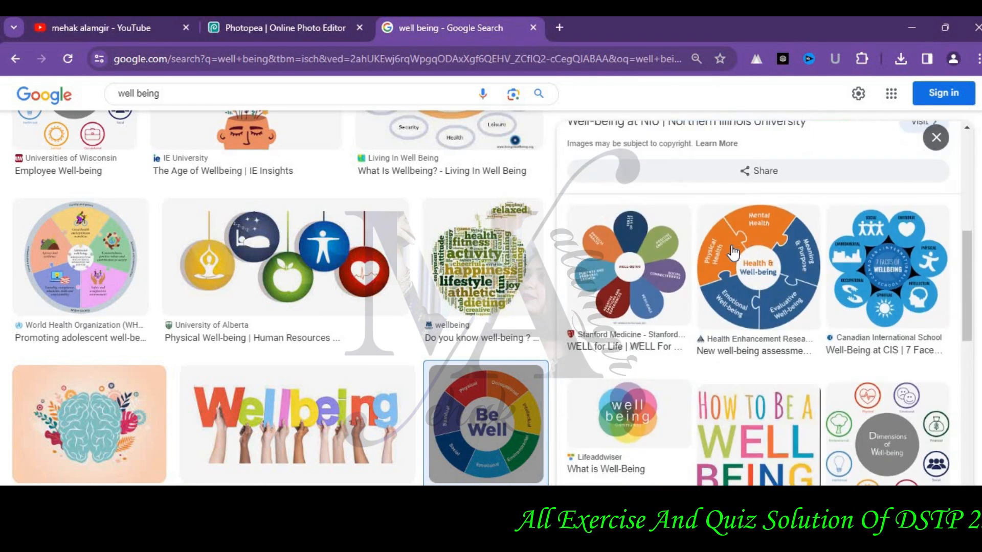
{"action": "scroll", "coordinate": [733, 252], "scroll_direction": "down", "scroll_amount": 3}
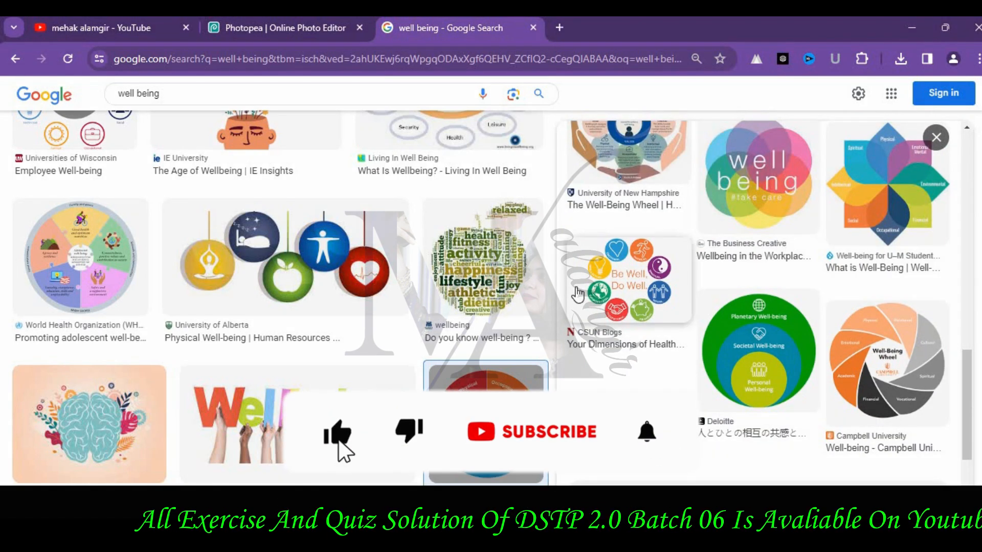
{"action": "left_click", "coordinate": [582, 290]}
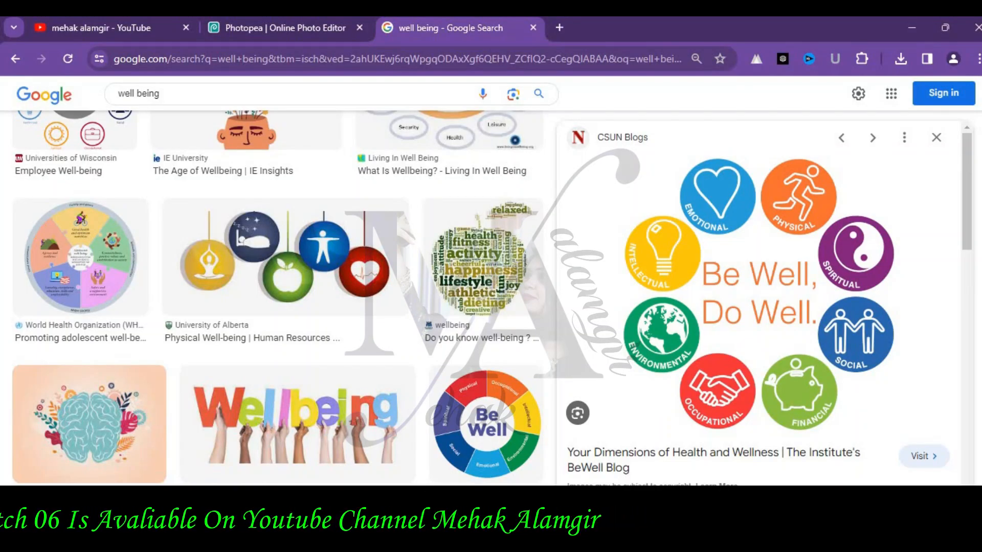
{"action": "scroll", "coordinate": [868, 254], "scroll_direction": "down", "scroll_amount": 6}
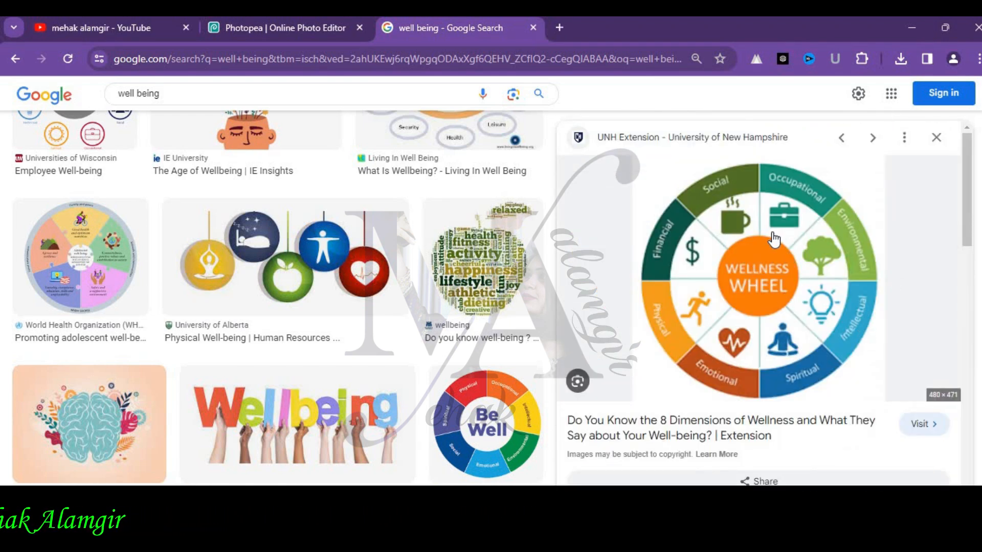
Open the "Wellness Wheel" result in a new tab and look through its related wellness images in the search results.
{"action": "right_click", "coordinate": [790, 226]}
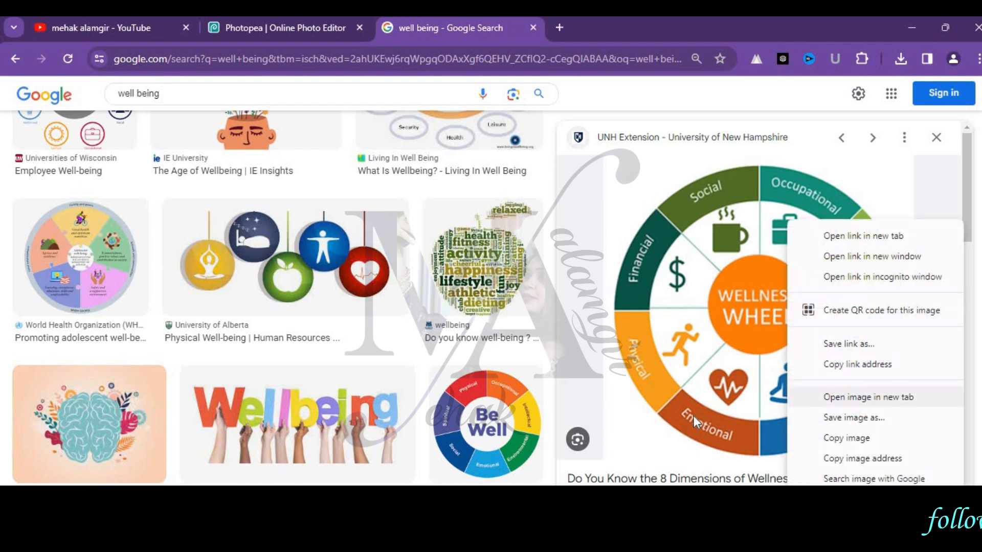
{"action": "left_click", "coordinate": [850, 396]}
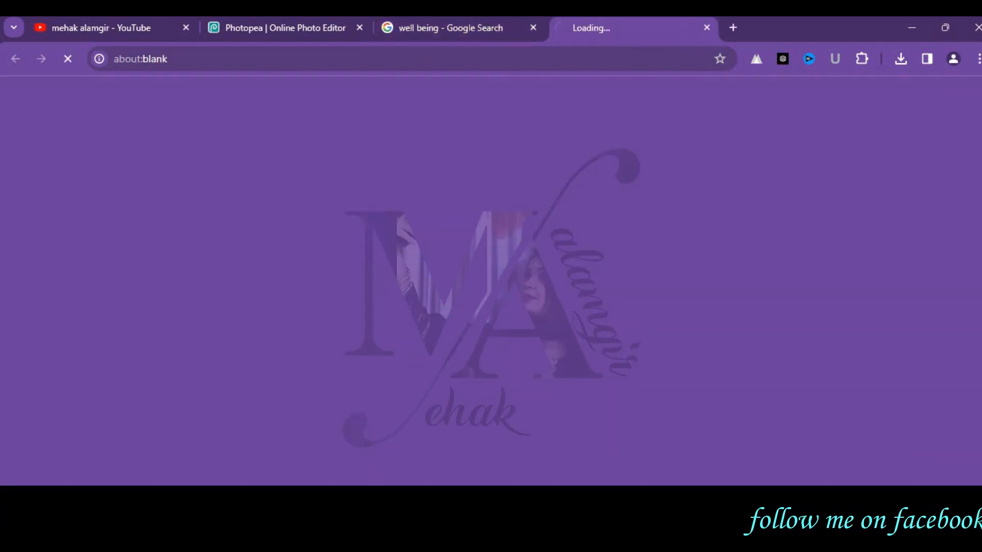
{"action": "left_click", "coordinate": [498, 28]}
{"action": "scroll", "coordinate": [776, 244], "scroll_direction": "down", "scroll_amount": 10}
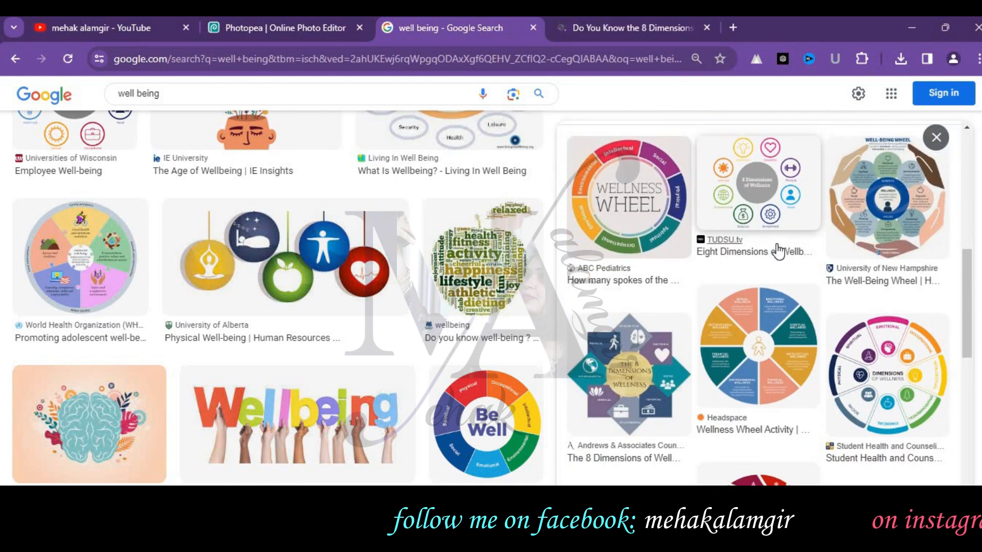
{"action": "scroll", "coordinate": [777, 248], "scroll_direction": "up", "scroll_amount": 10}
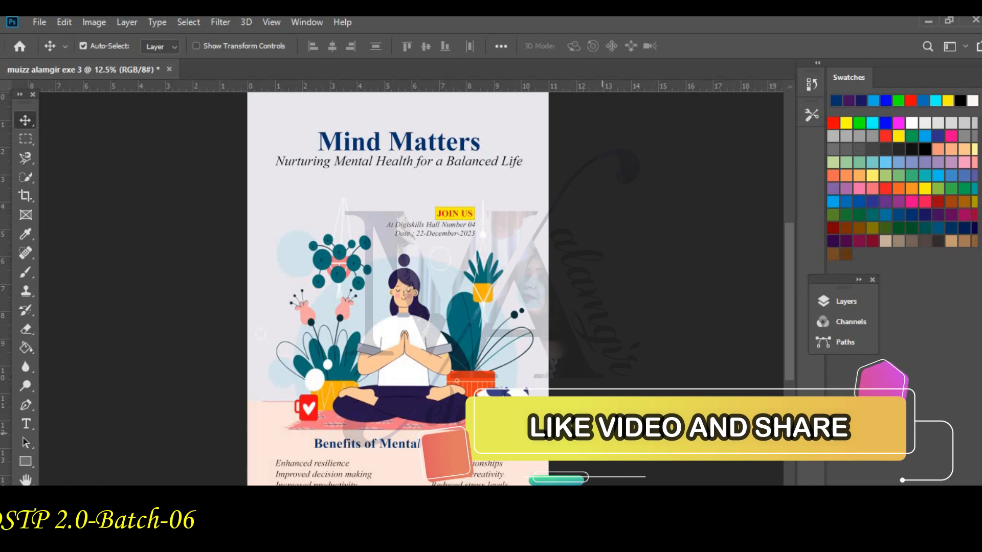
{"action": "scroll", "coordinate": [398, 286], "scroll_direction": "down", "scroll_amount": 1}
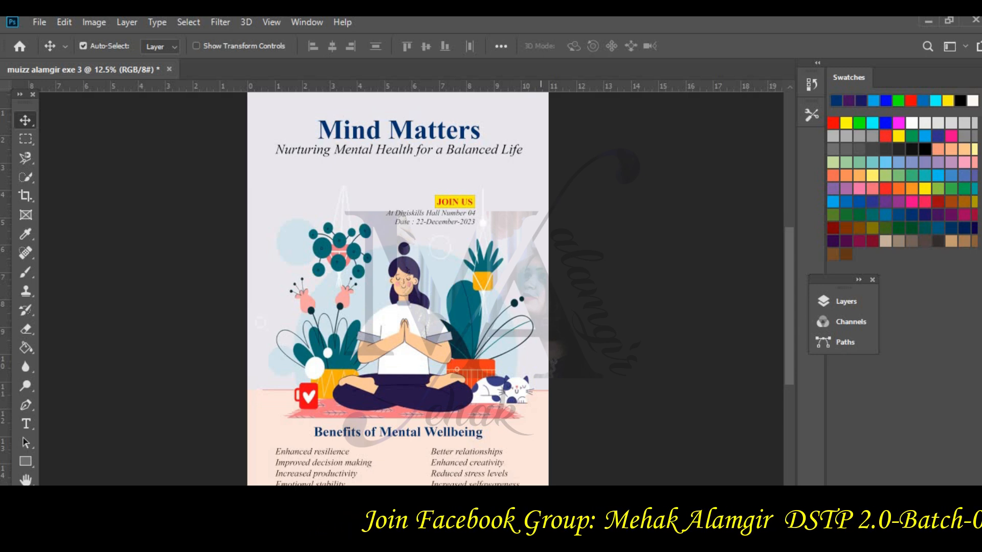
{"action": "scroll", "coordinate": [398, 287], "scroll_direction": "up", "scroll_amount": 2}
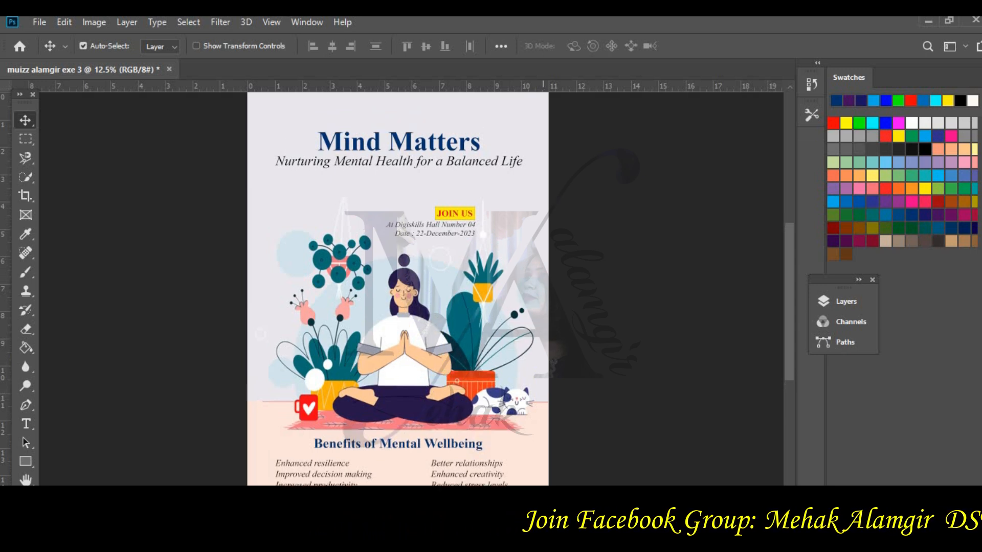
{"action": "scroll", "coordinate": [398, 287], "scroll_direction": "down", "scroll_amount": 1}
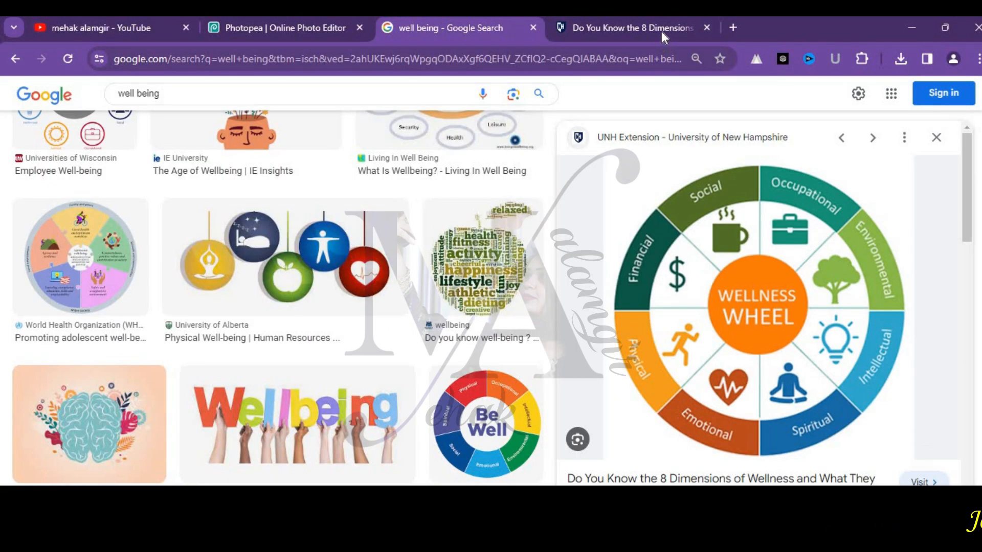
Switch to the University of New Hampshire wellness article and locate its "Wellness Wheel" image.
{"action": "left_click", "coordinate": [663, 37]}
{"action": "scroll", "coordinate": [619, 250], "scroll_direction": "down", "scroll_amount": 10}
{"action": "right_click", "coordinate": [211, 226]}
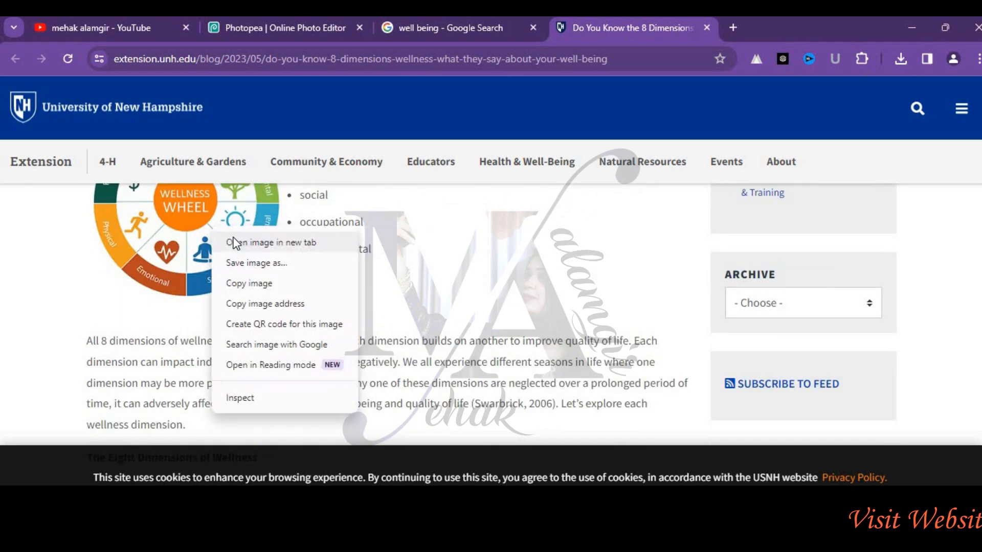
{"action": "left_click", "coordinate": [245, 243]}
{"action": "scroll", "coordinate": [389, 286], "scroll_direction": "up", "scroll_amount": 4}
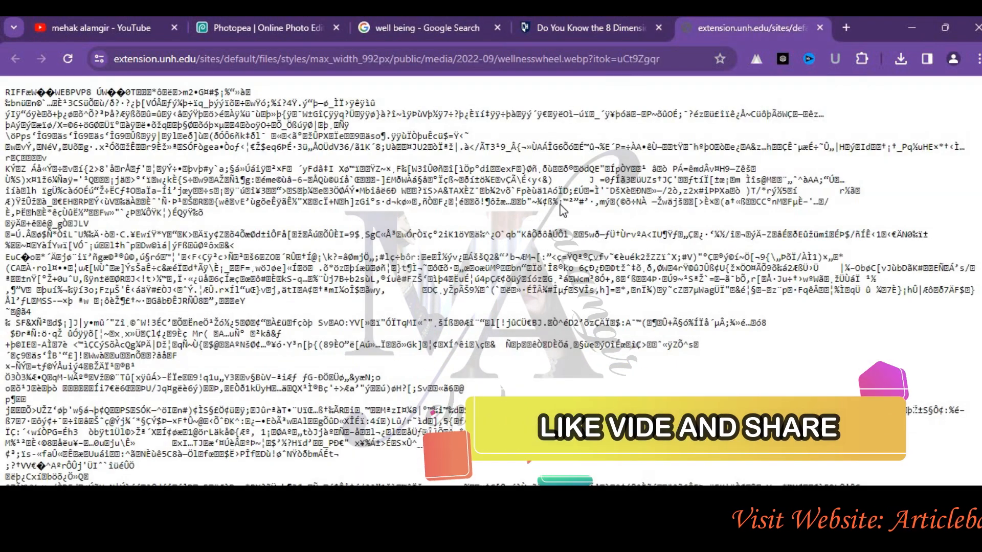
{"action": "left_click", "coordinate": [816, 26]}
Copy the "Wellness Wheel" image from the University of New Hampshire article.
{"action": "right_click", "coordinate": [170, 379]}
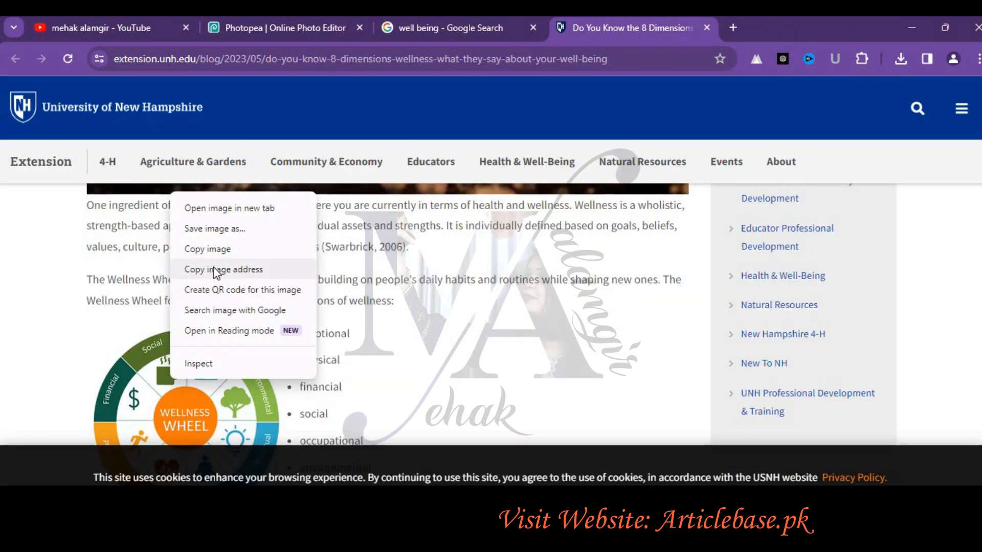
{"action": "left_click", "coordinate": [217, 249]}
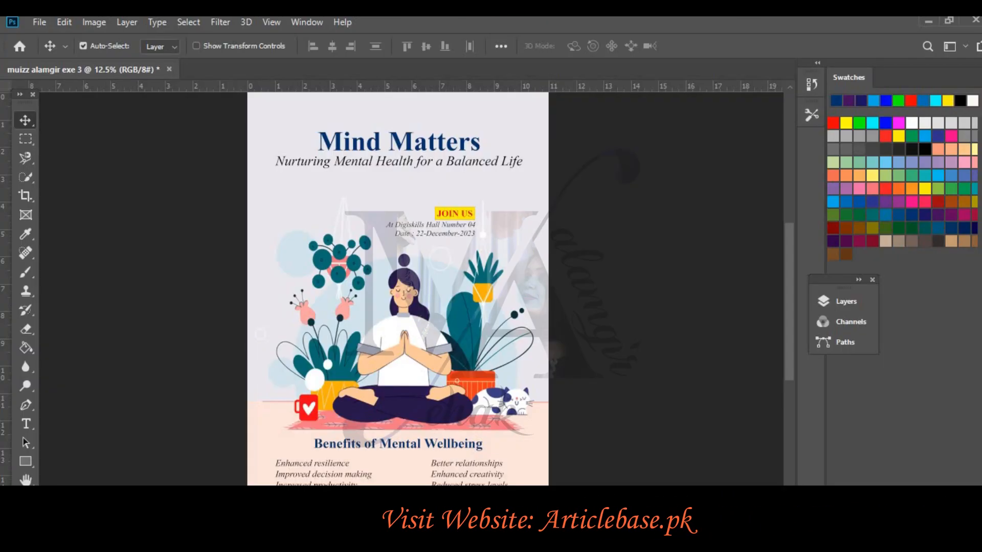
Paste the copied "Wellness Wheel" image into the poster and place it below the subtitle, above the hanging plant.
{"action": "key", "text": "ctrl+v"}
{"action": "left_click_drag", "start_coordinate": [395, 318], "coordinate": [315, 238]}
Erase the white background around the wheel and inside its segments and light-bulb icon with the Magic Eraser.
{"action": "key", "text": "ctrl+plus"}
{"action": "key", "text": "ctrl+plus"}
{"action": "key", "text": "ctrl+plus"}
{"action": "key", "text": "ctrl+plus"}
{"action": "key", "text": "ctrl+plus"}
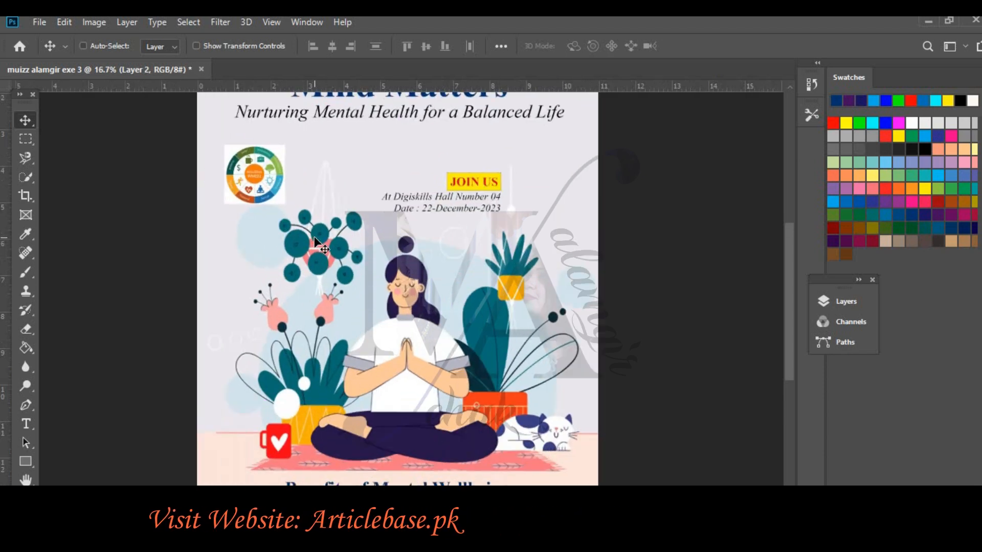
{"action": "scroll", "coordinate": [372, 431], "scroll_direction": "left", "scroll_amount": 10}
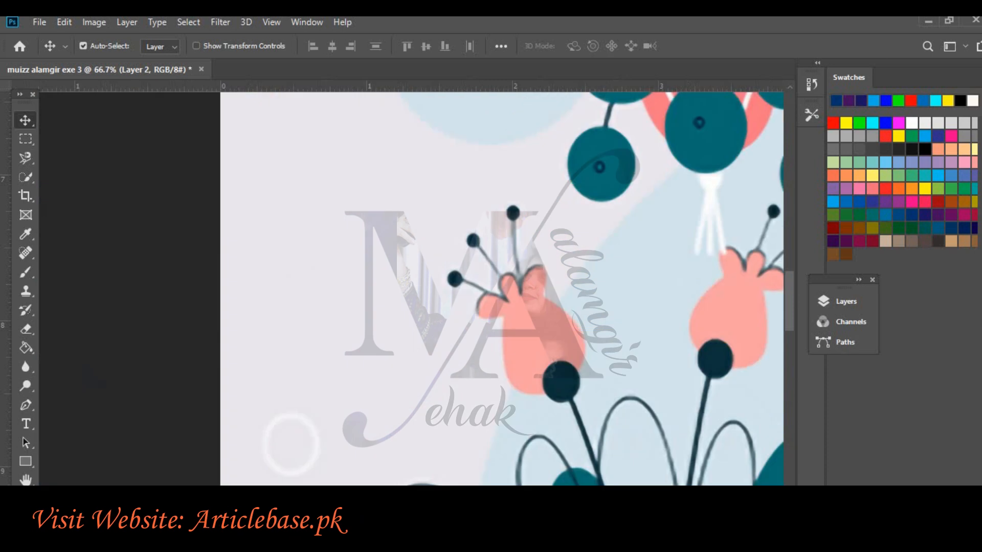
{"action": "scroll", "coordinate": [372, 432], "scroll_direction": "up", "scroll_amount": 4}
{"action": "scroll", "coordinate": [372, 431], "scroll_direction": "up", "scroll_amount": 5}
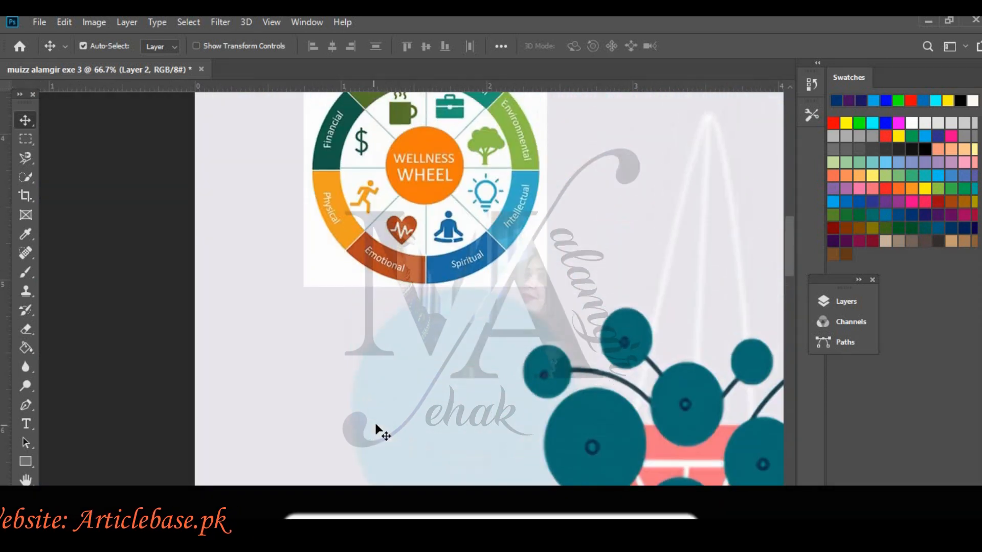
{"action": "left_click", "coordinate": [31, 330]}
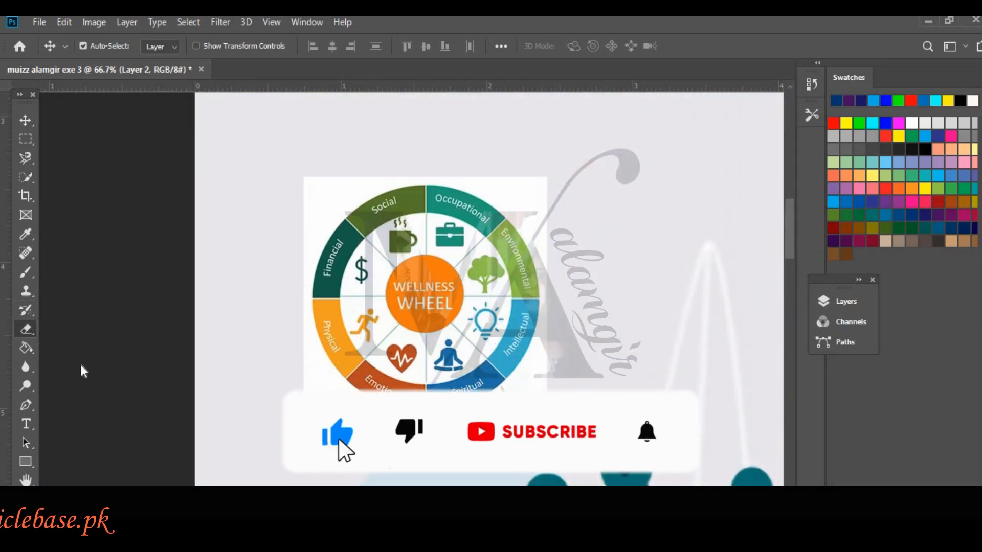
{"action": "right_click", "coordinate": [34, 329]}
{"action": "left_click", "coordinate": [42, 339]}
{"action": "right_click", "coordinate": [29, 330]}
{"action": "left_click", "coordinate": [57, 356]}
{"action": "left_click", "coordinate": [316, 376]}
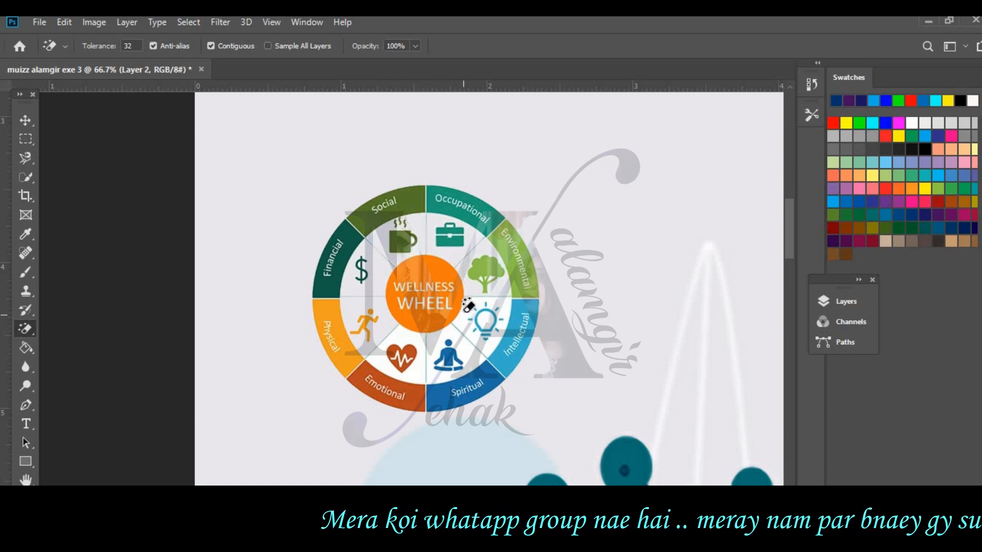
{"action": "left_click", "coordinate": [477, 322]}
{"action": "left_click", "coordinate": [483, 320]}
Shift the cut-out wheel slightly right and down with the Move tool.
{"action": "left_click", "coordinate": [25, 120]}
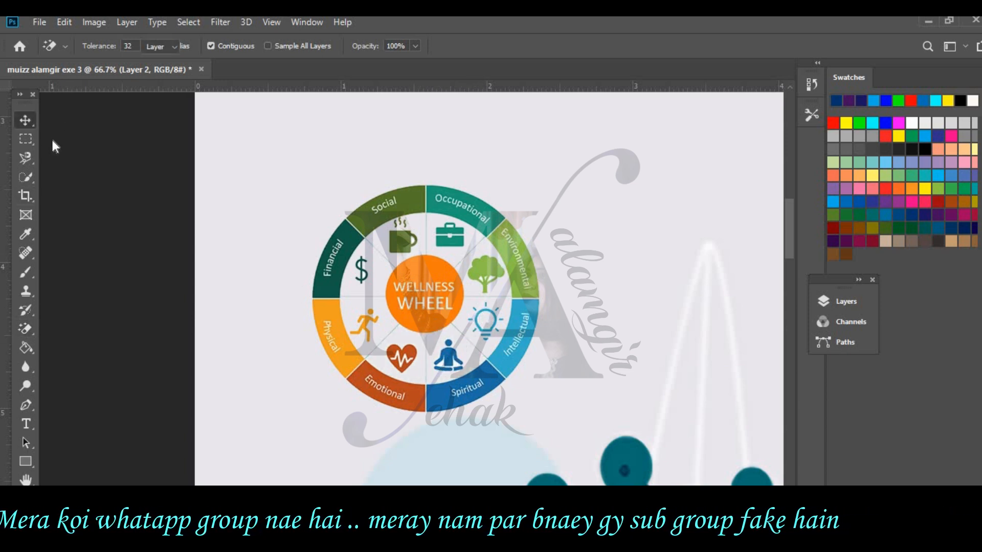
{"action": "left_click_drag", "start_coordinate": [512, 323], "coordinate": [541, 336]}
{"action": "key", "text": "ctrl+minus"}
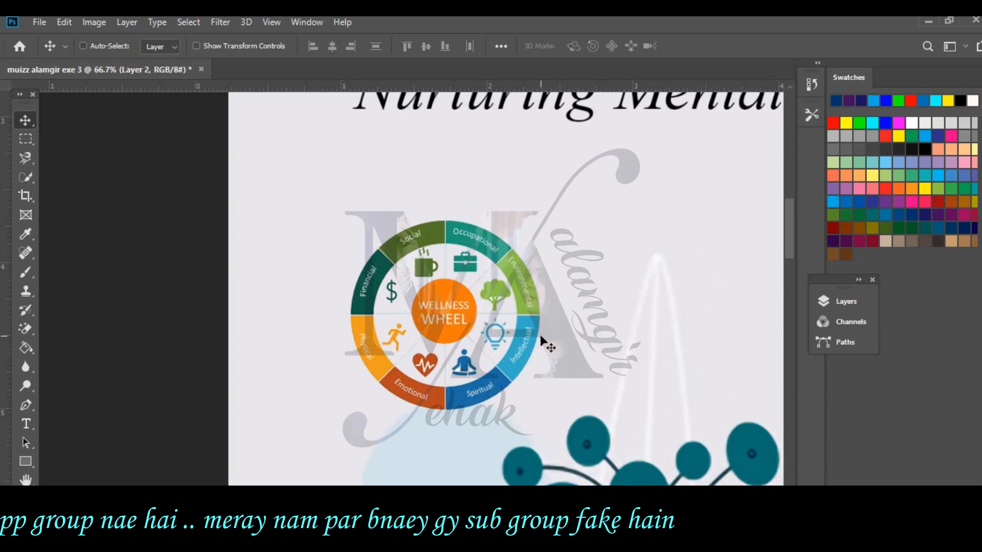
{"action": "key", "text": "ctrl+minus"}
{"action": "key", "text": "ctrl+minus"}
{"action": "key", "text": "ctrl+minus"}
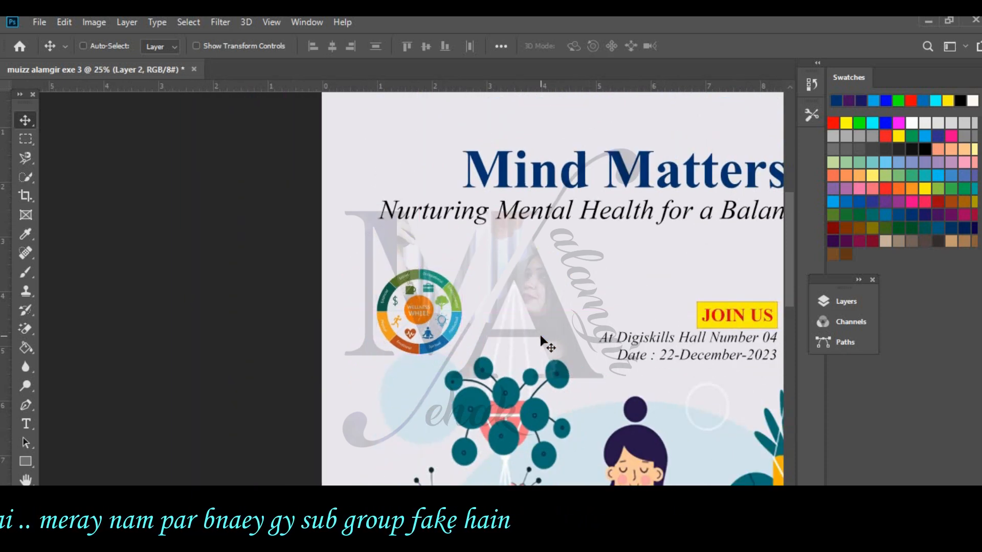
{"action": "key", "text": "ctrl+minus"}
Move the "JOIN US" block with its venue and date lines above the "Mind Matters" title.
{"action": "scroll", "coordinate": [607, 368], "scroll_direction": "down", "scroll_amount": 3}
{"action": "scroll", "coordinate": [607, 368], "scroll_direction": "right", "scroll_amount": 4}
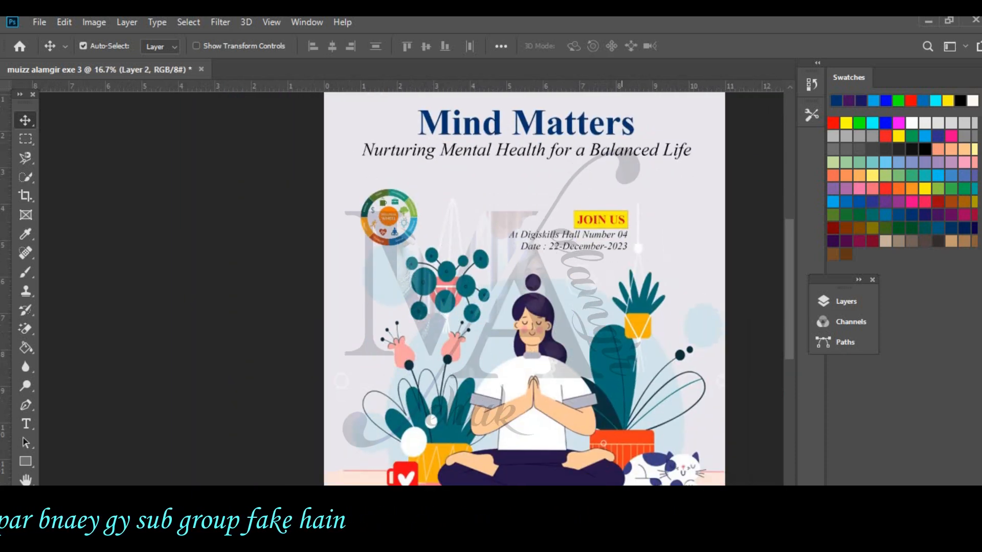
{"action": "scroll", "coordinate": [360, 268], "scroll_direction": "right", "scroll_amount": 1}
{"action": "scroll", "coordinate": [360, 268], "scroll_direction": "up", "scroll_amount": 2}
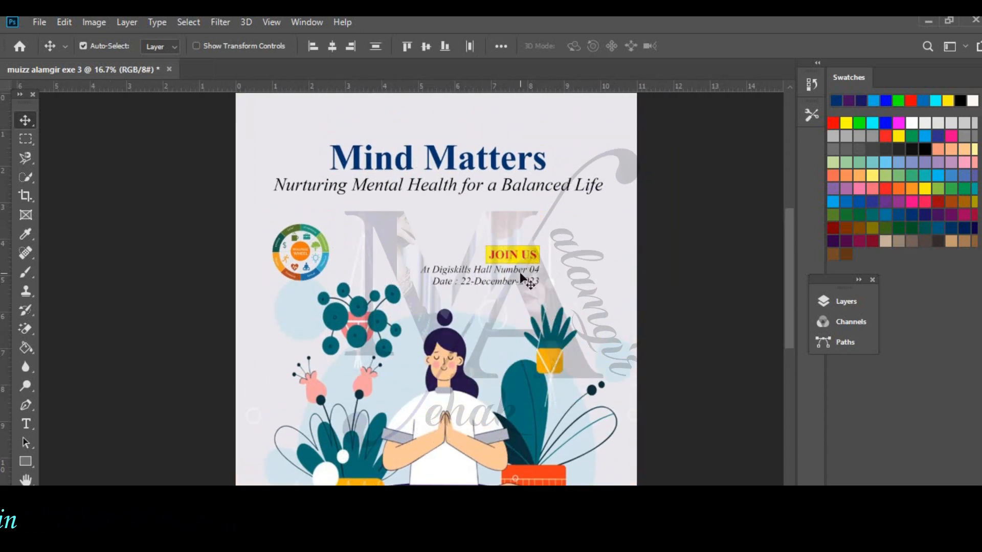
{"action": "left_click_drag", "start_coordinate": [330, 199], "coordinate": [325, 264]}
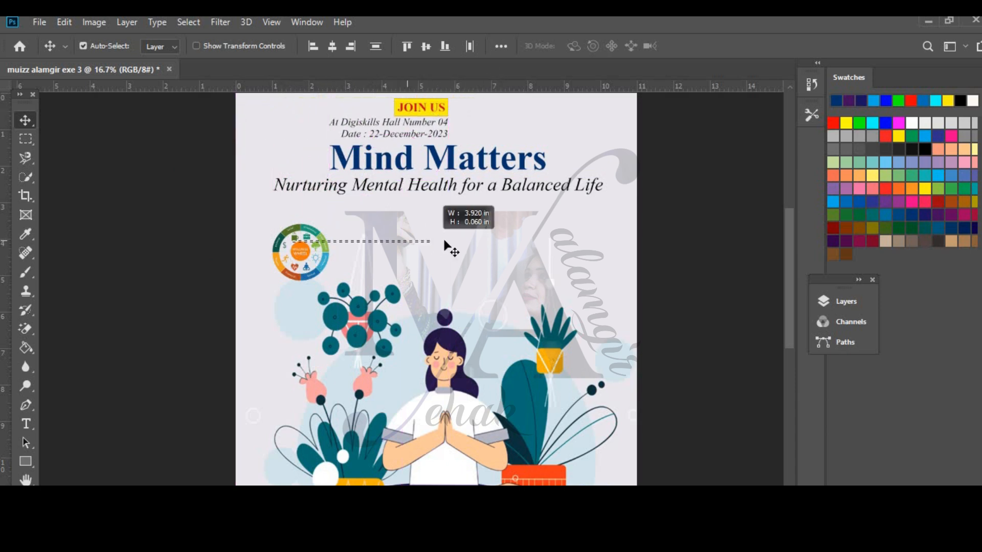
Enlarge the wheel to about 169% width and 167% height and place it just above and right of the woman's head.
{"action": "left_click_drag", "start_coordinate": [476, 275], "coordinate": [538, 310]}
{"action": "key", "text": "ctrl+t"}
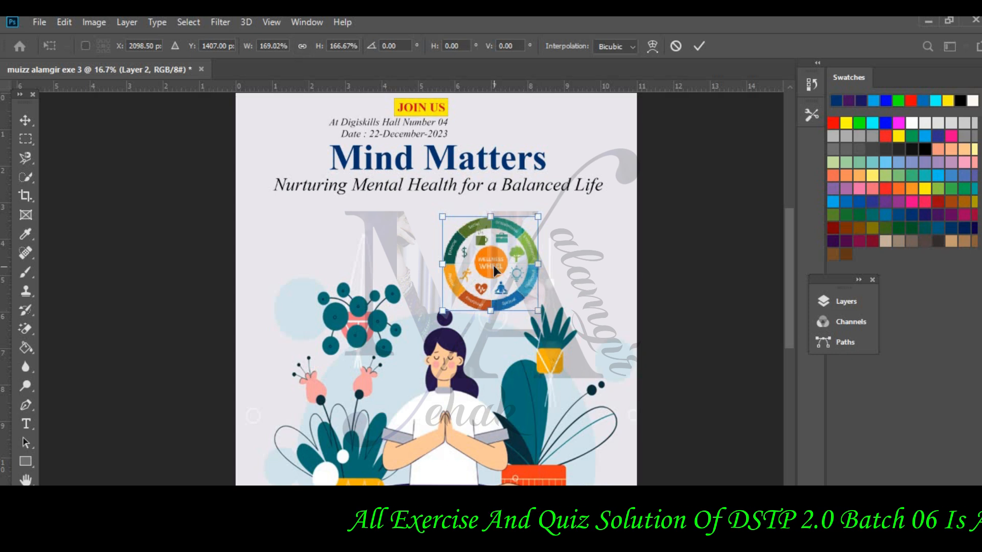
{"action": "key", "text": "Return"}
{"action": "left_click_drag", "start_coordinate": [483, 272], "coordinate": [499, 264]}
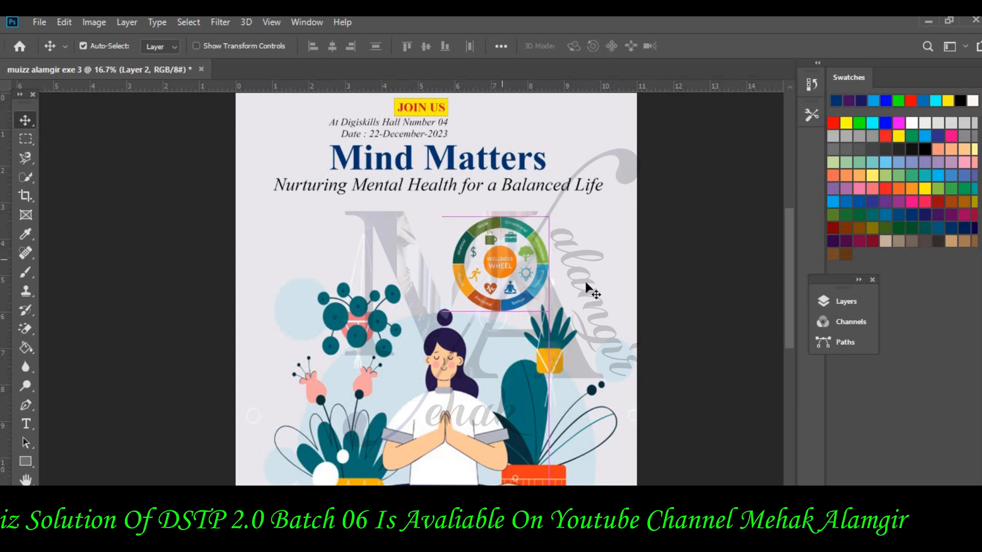
{"action": "left_click", "coordinate": [590, 288]}
Move the "JOIN US" block with its venue and date into the poster's top-right corner.
{"action": "scroll", "coordinate": [615, 281], "scroll_direction": "down", "scroll_amount": 7}
{"action": "scroll", "coordinate": [616, 281], "scroll_direction": "up", "scroll_amount": 10}
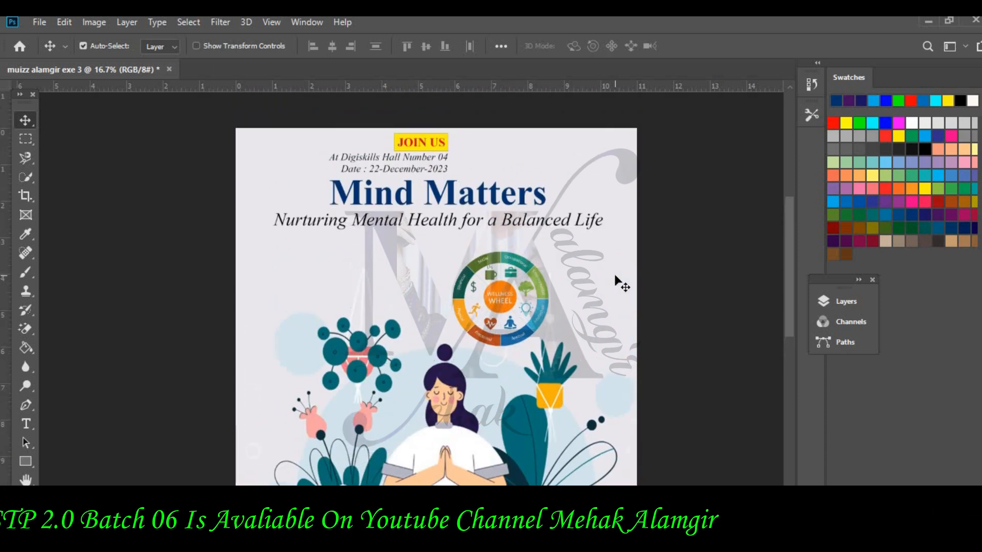
{"action": "scroll", "coordinate": [615, 278], "scroll_direction": "up", "scroll_amount": 1}
{"action": "left_click_drag", "start_coordinate": [323, 168], "coordinate": [605, 189]}
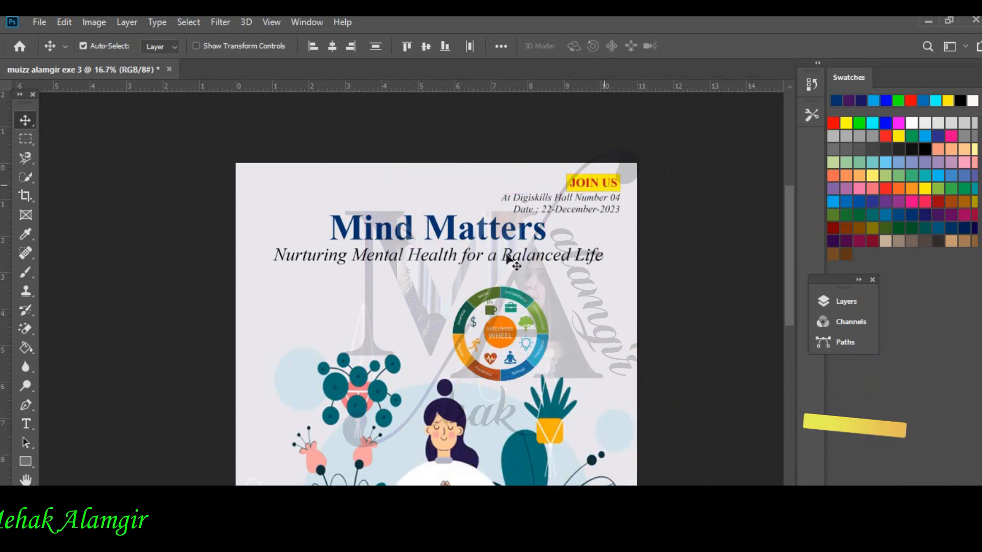
Move the "Mind Matters" title and its subtitle slightly lower, closer to each other and to the wheel.
{"action": "left_click_drag", "start_coordinate": [505, 244], "coordinate": [502, 242]}
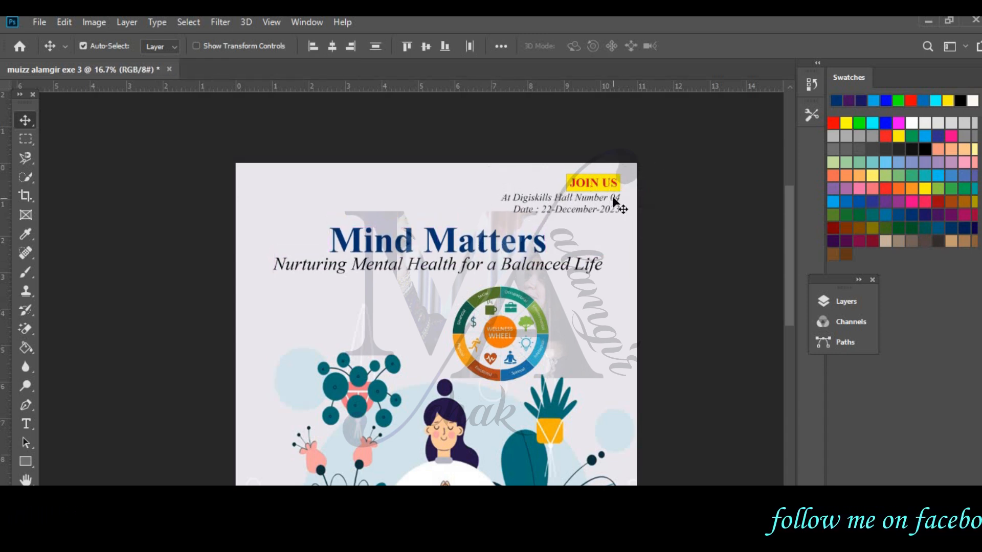
{"action": "scroll", "coordinate": [634, 330], "scroll_direction": "down", "scroll_amount": 5}
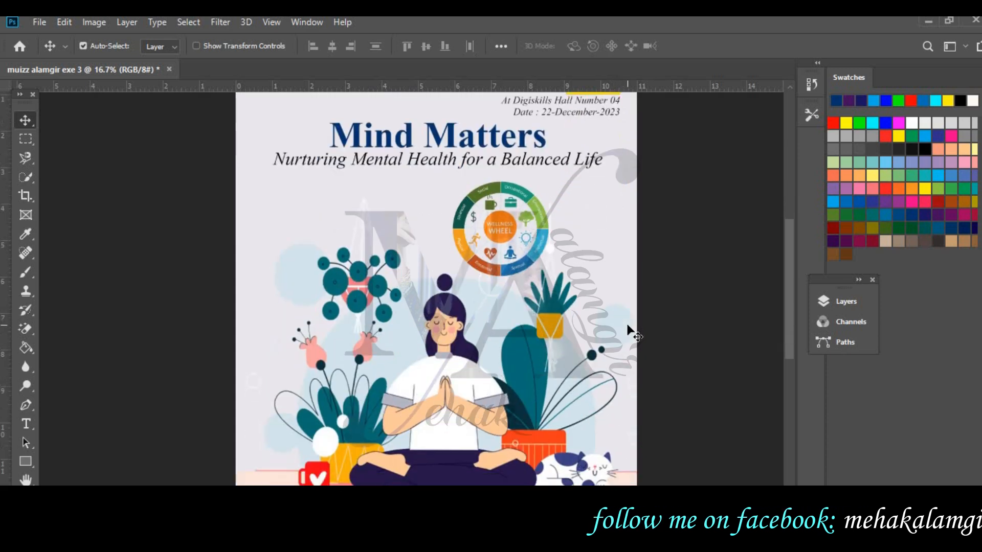
{"action": "scroll", "coordinate": [634, 330], "scroll_direction": "up", "scroll_amount": 2}
{"action": "scroll", "coordinate": [634, 330], "scroll_direction": "up", "scroll_amount": 2}
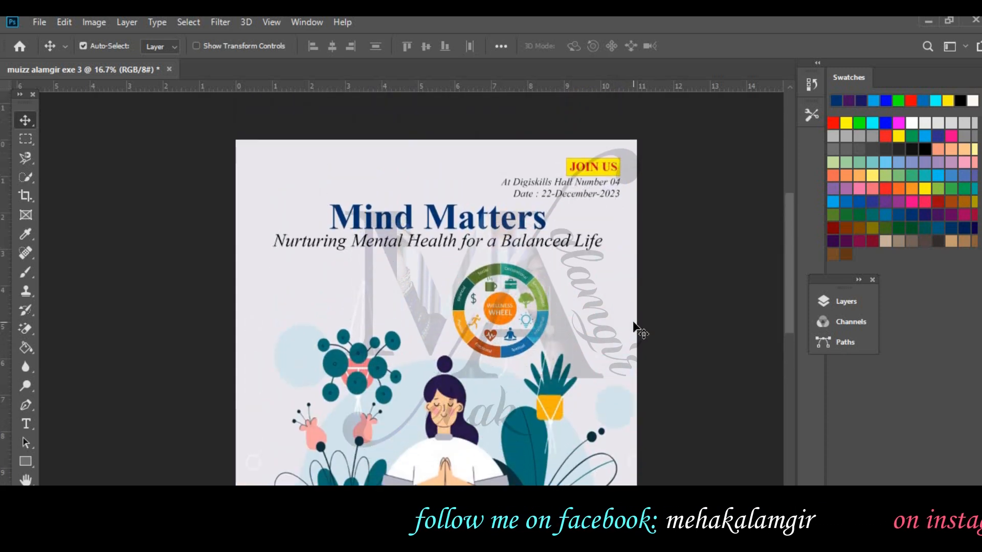
Capture a new Snipping Tool screenshot of the Photoshop workspace with the poster at 12.5% zoom.
{"action": "key", "text": "ctrl+minus"}
{"action": "key", "text": "ctrl+minus"}
{"action": "key", "text": "ctrl+minus"}
{"action": "key", "text": "ctrl+plus"}
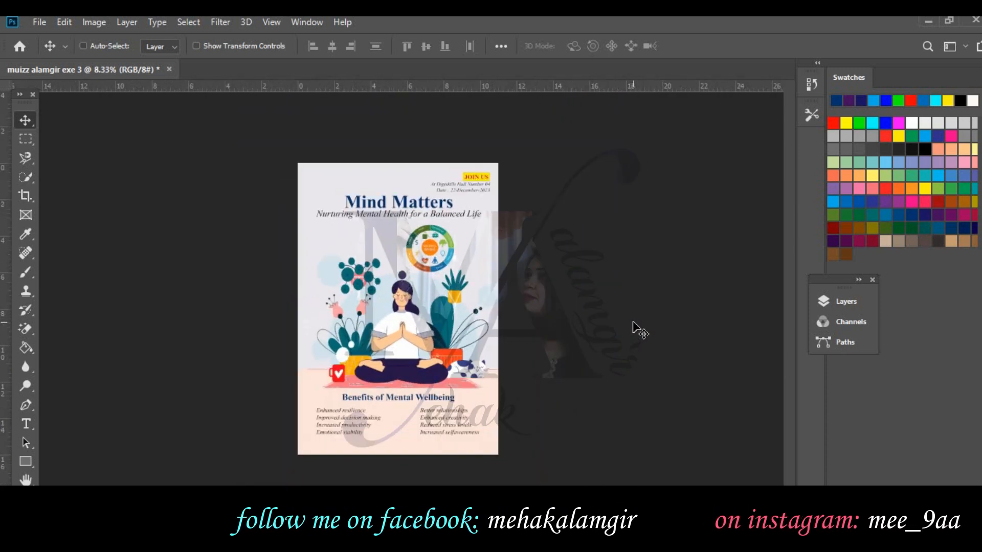
{"action": "key", "text": "ctrl+plus"}
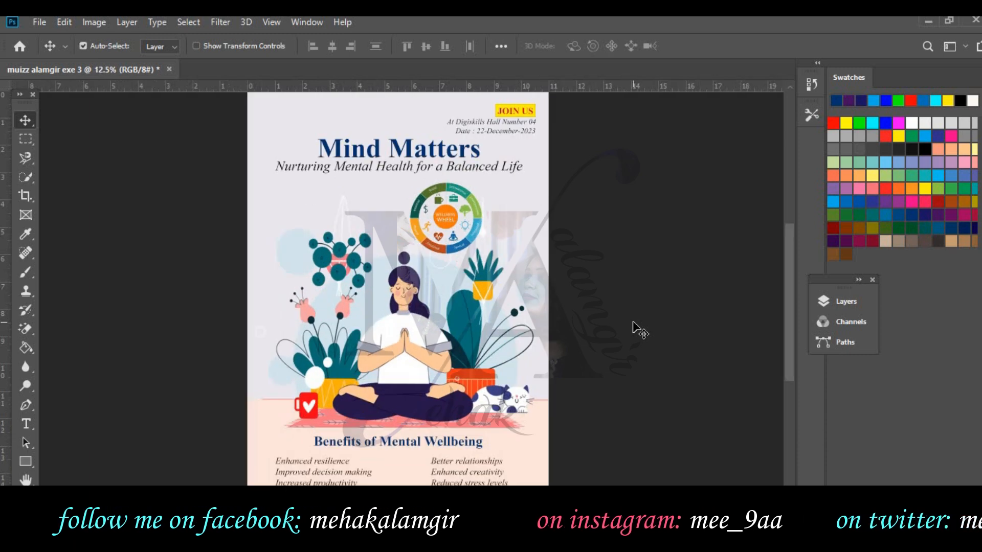
{"action": "key", "text": "alt+Tab"}
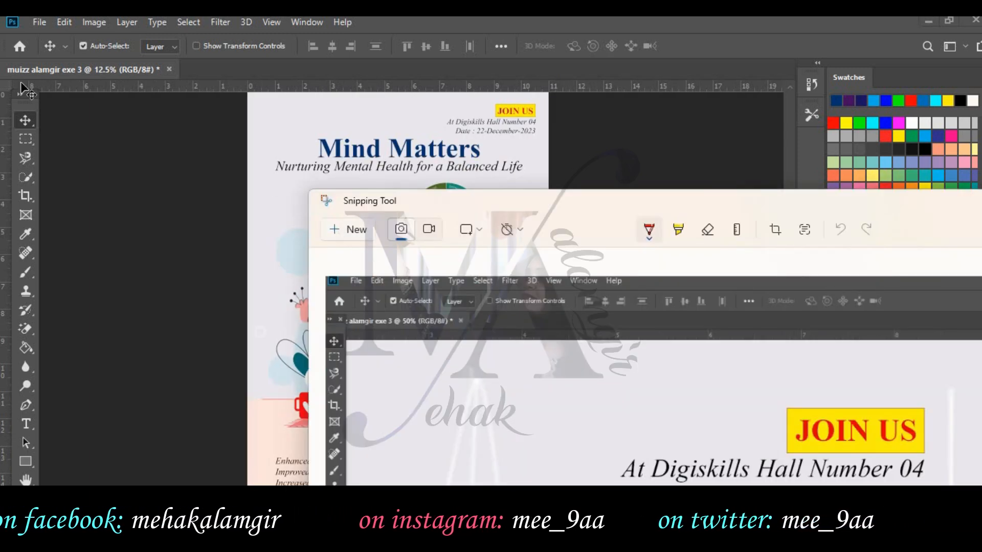
{"action": "left_click", "coordinate": [349, 230]}
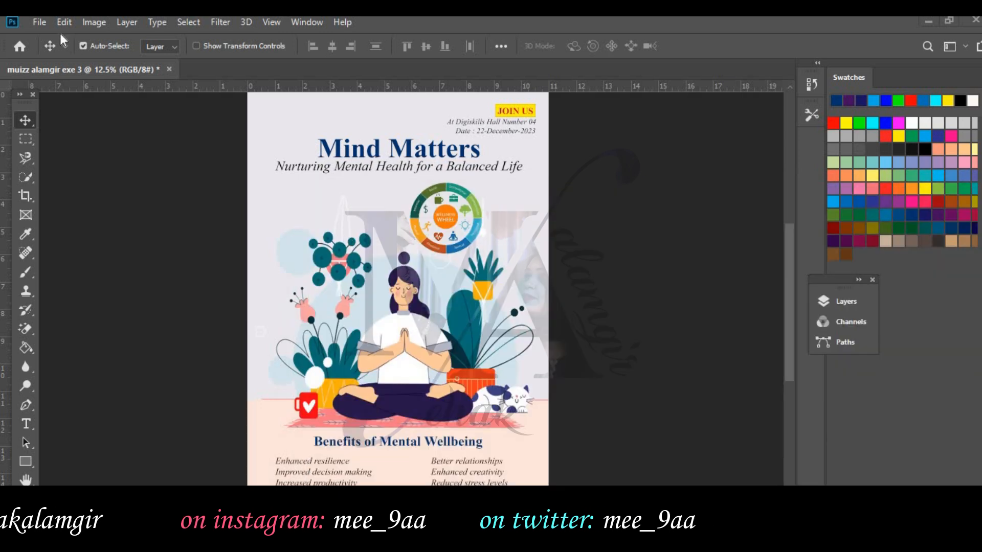
{"action": "left_click_drag", "start_coordinate": [1, 16], "coordinate": [693, 301]}
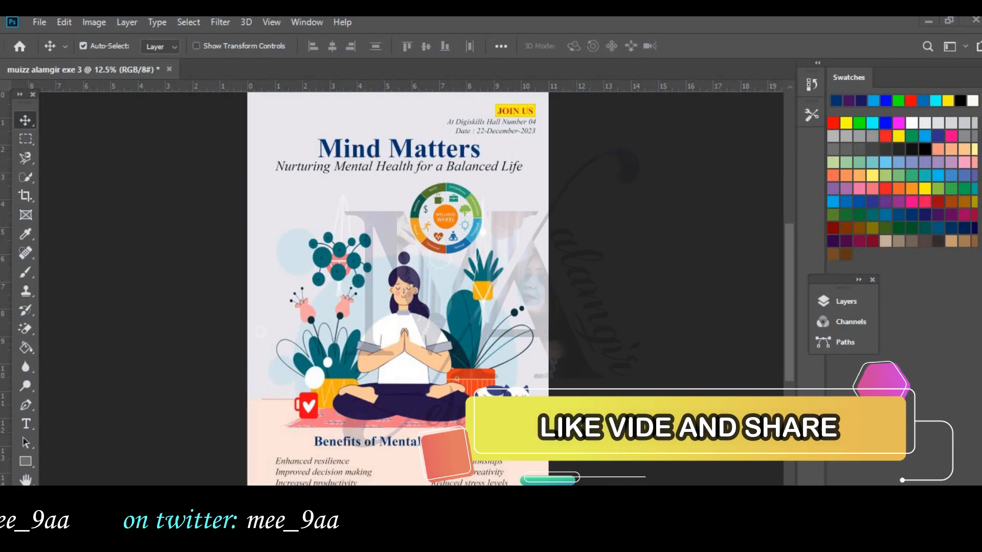
Switch to the Word document and go past the "JOIN US" screenshot.
{"action": "key", "text": "alt+Tab"}
{"action": "scroll", "coordinate": [499, 327], "scroll_direction": "down", "scroll_amount": 1}
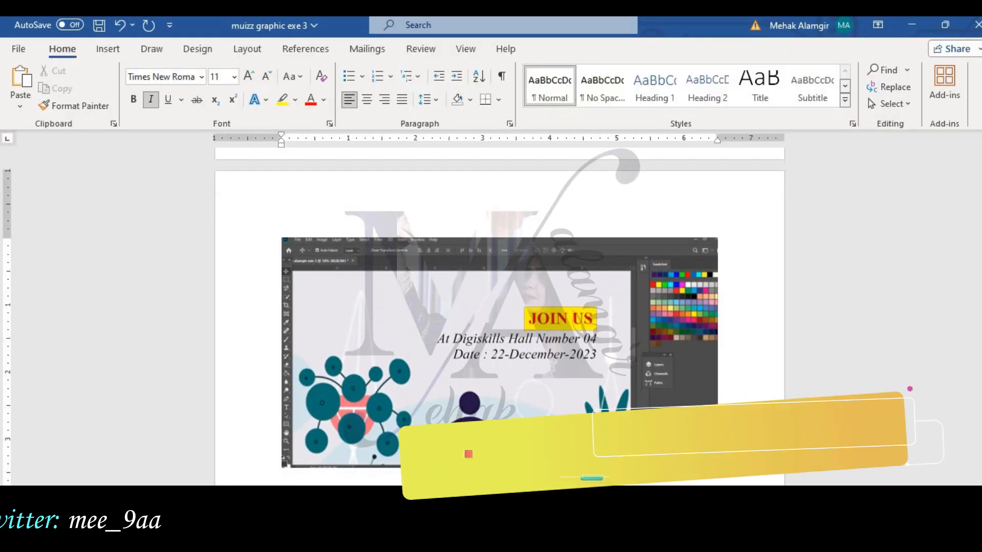
{"action": "scroll", "coordinate": [500, 317], "scroll_direction": "down", "scroll_amount": 5}
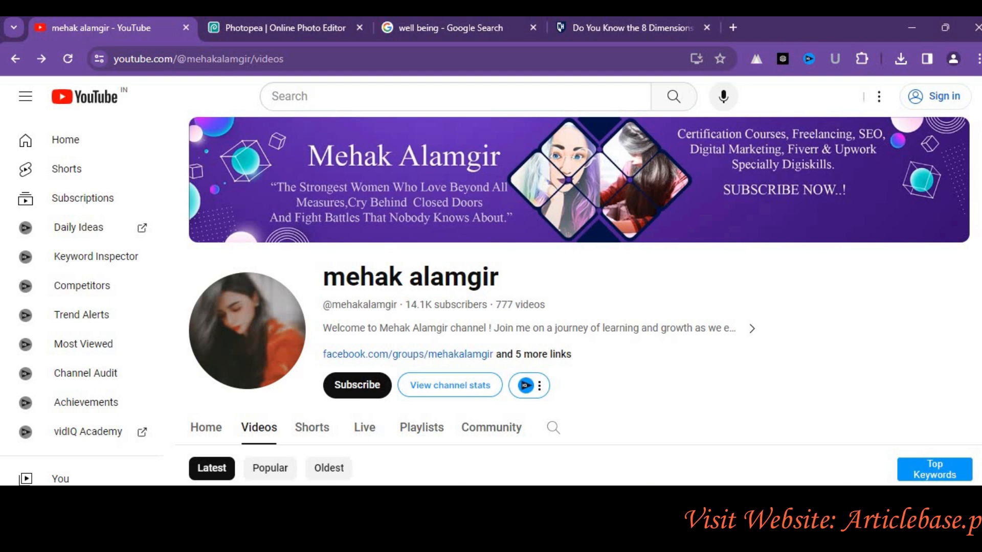
Look through the latest videos on the YouTube channel page in the browser.
{"action": "scroll", "coordinate": [579, 302], "scroll_direction": "down", "scroll_amount": 3}
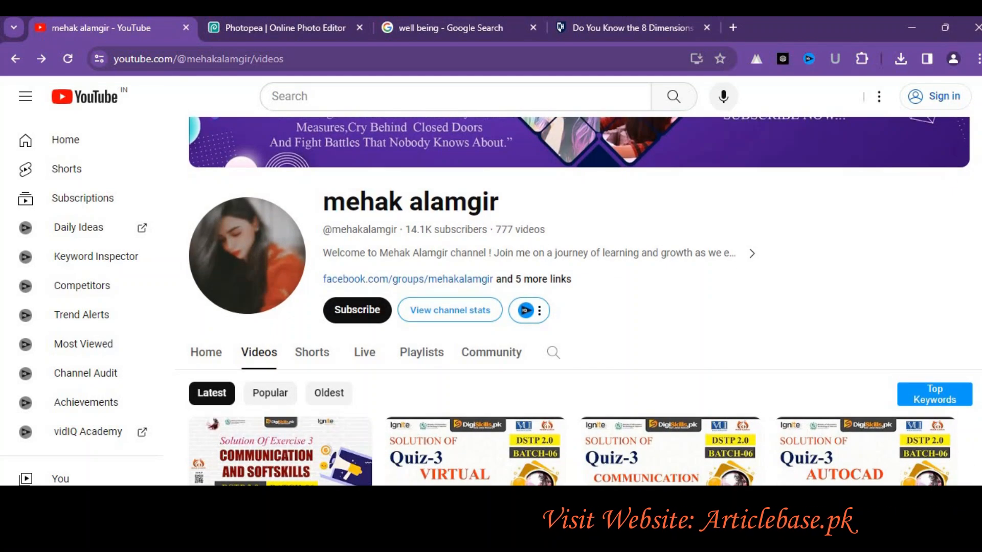
{"action": "scroll", "coordinate": [579, 301], "scroll_direction": "down", "scroll_amount": 1}
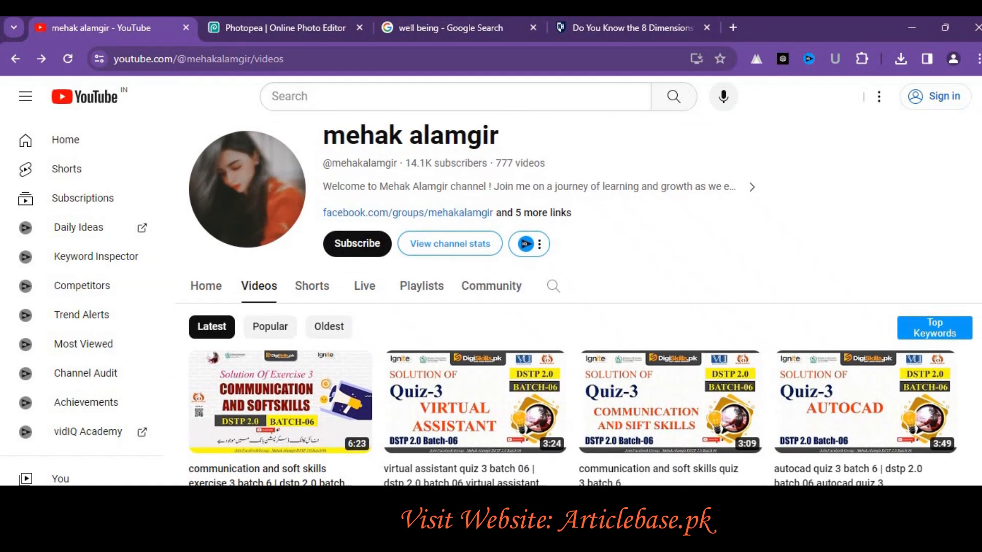
{"action": "scroll", "coordinate": [579, 302], "scroll_direction": "down", "scroll_amount": 3}
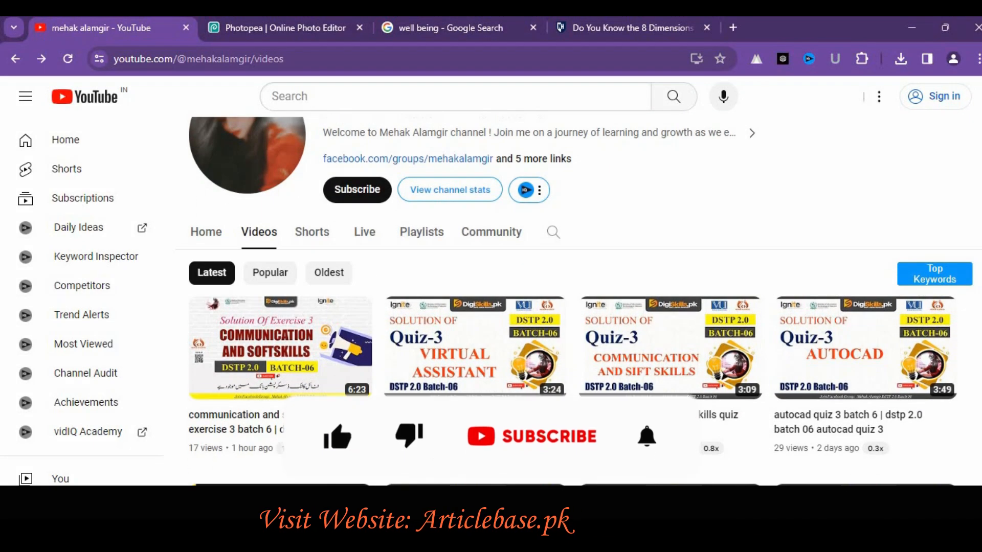
{"action": "scroll", "coordinate": [579, 301], "scroll_direction": "down", "scroll_amount": 3}
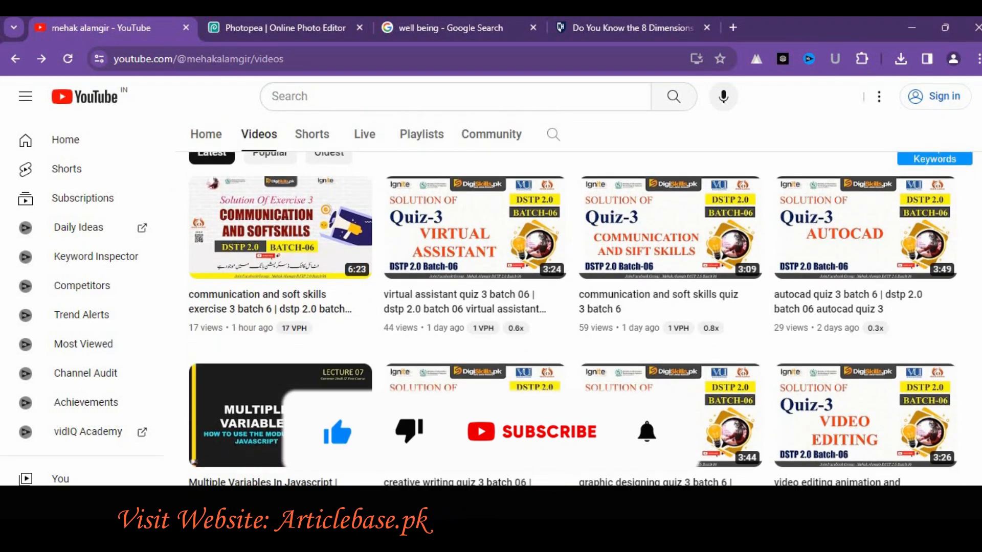
{"action": "scroll", "coordinate": [579, 302], "scroll_direction": "down", "scroll_amount": 3}
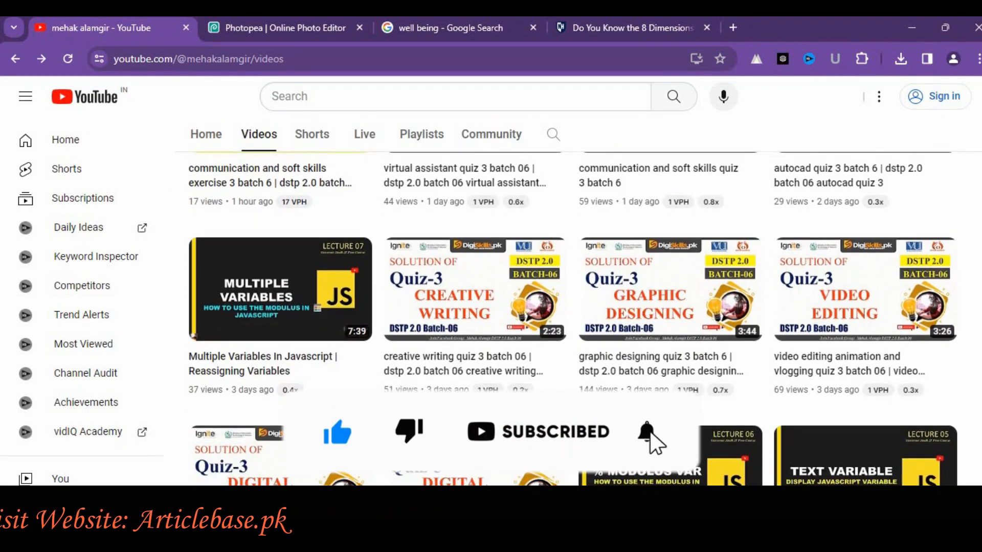
{"action": "scroll", "coordinate": [579, 302], "scroll_direction": "down", "scroll_amount": 5}
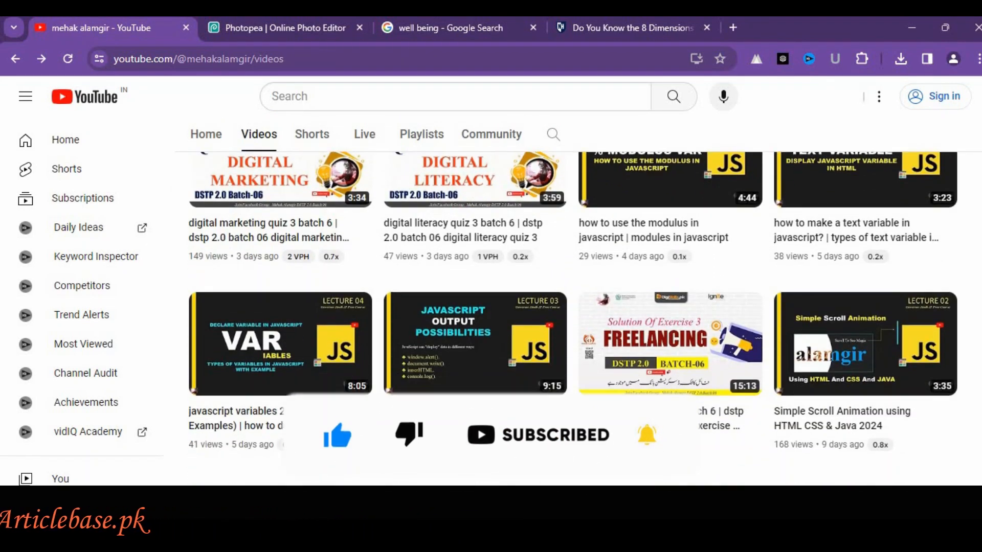